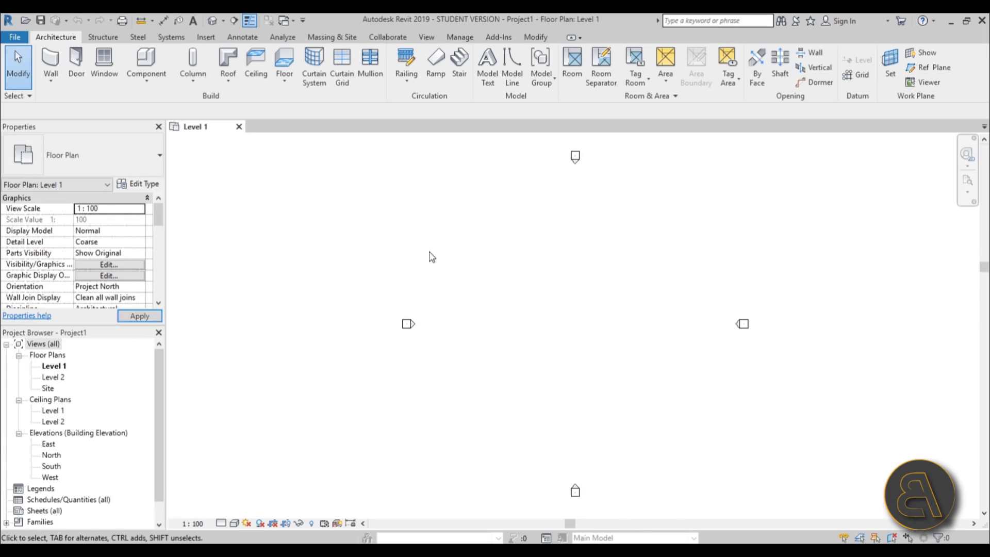
# - Set the project's length units to centimeters
pyautogui.moveTo(534, 284); pyautogui.dragTo(503, 278, button='middle')
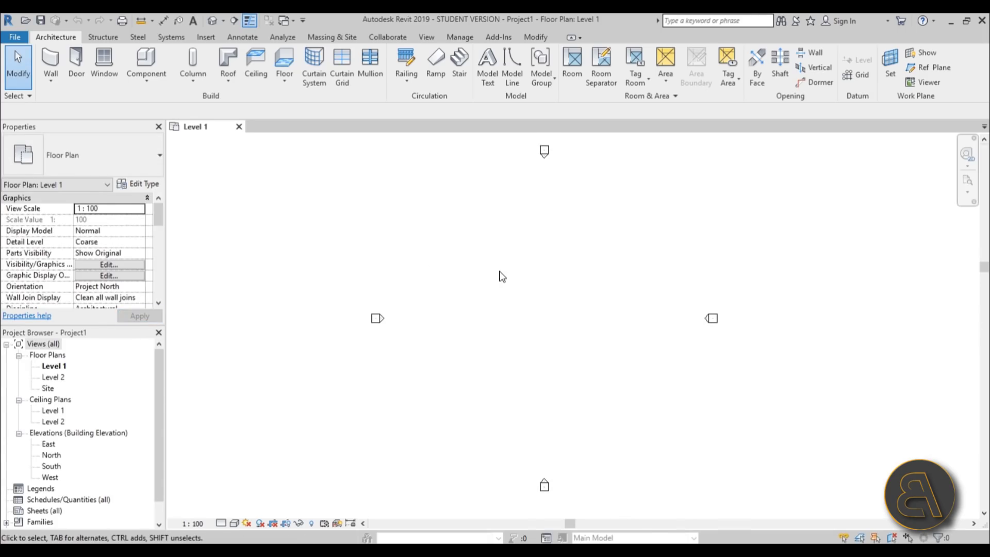
pyautogui.press('u')
pyautogui.press('n')
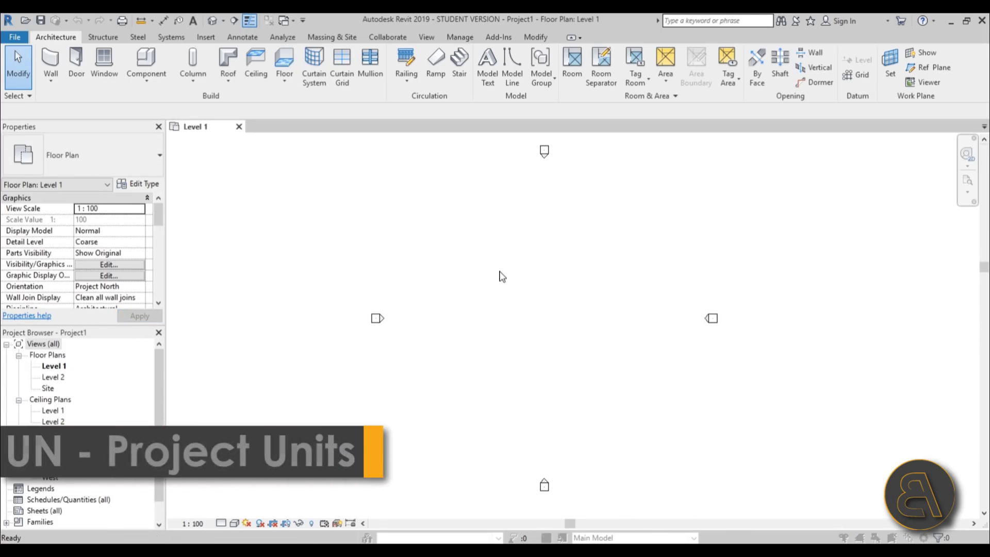
pyautogui.click(498, 225)
pyautogui.click(485, 247)
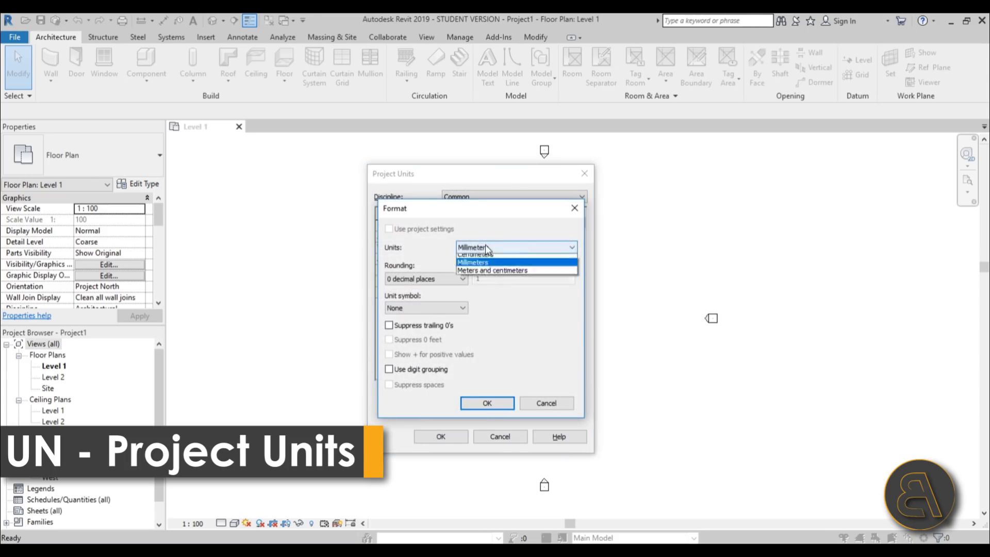
pyautogui.click(474, 307)
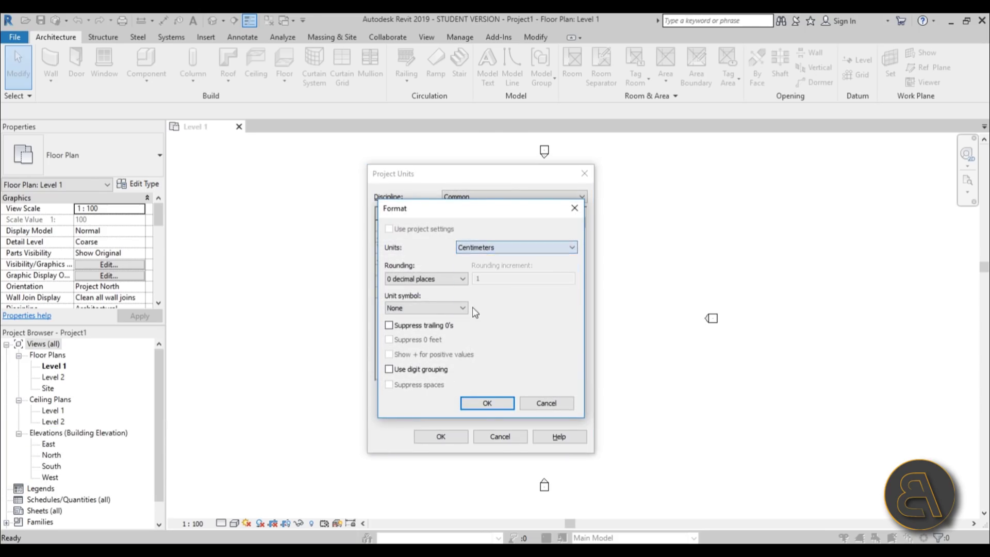
pyautogui.click(499, 402)
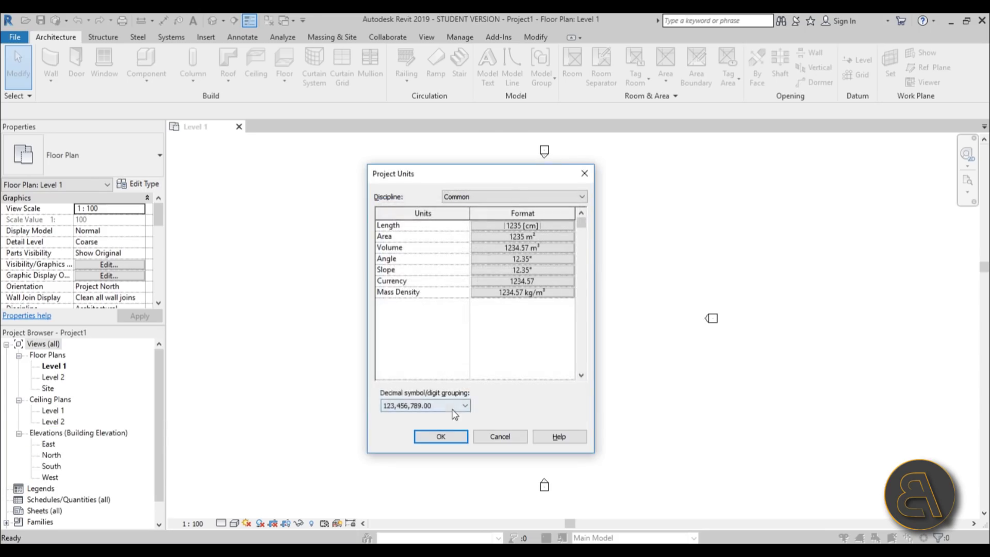
pyautogui.click(442, 438)
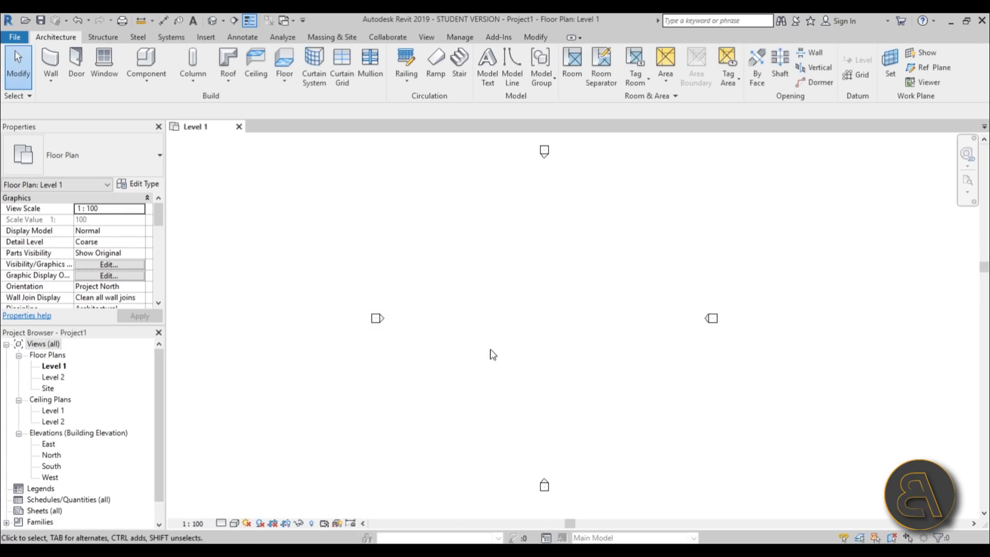
# - In the South elevation, set the Level 2 elevation to 300 cm
pyautogui.doubleClick(54, 466)
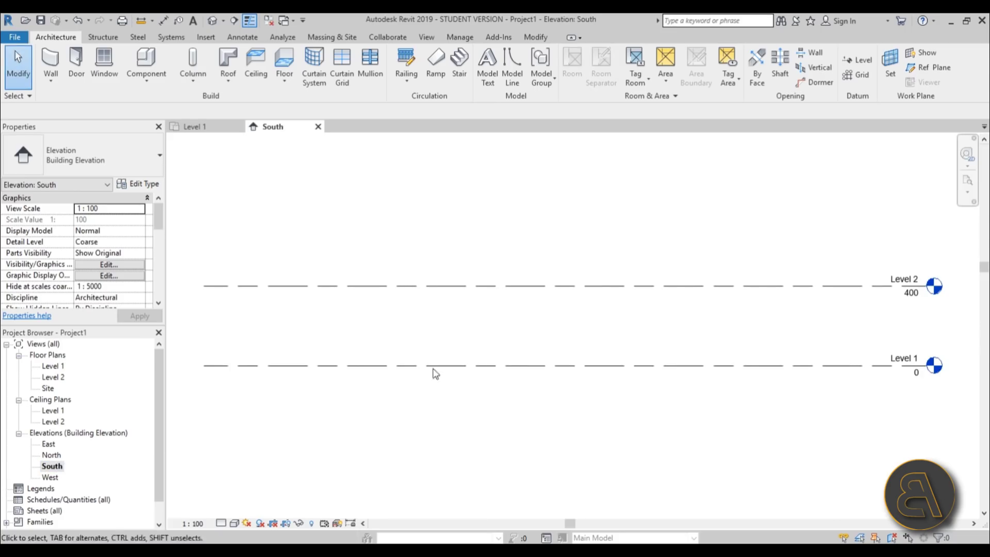
pyautogui.doubleClick(910, 293)
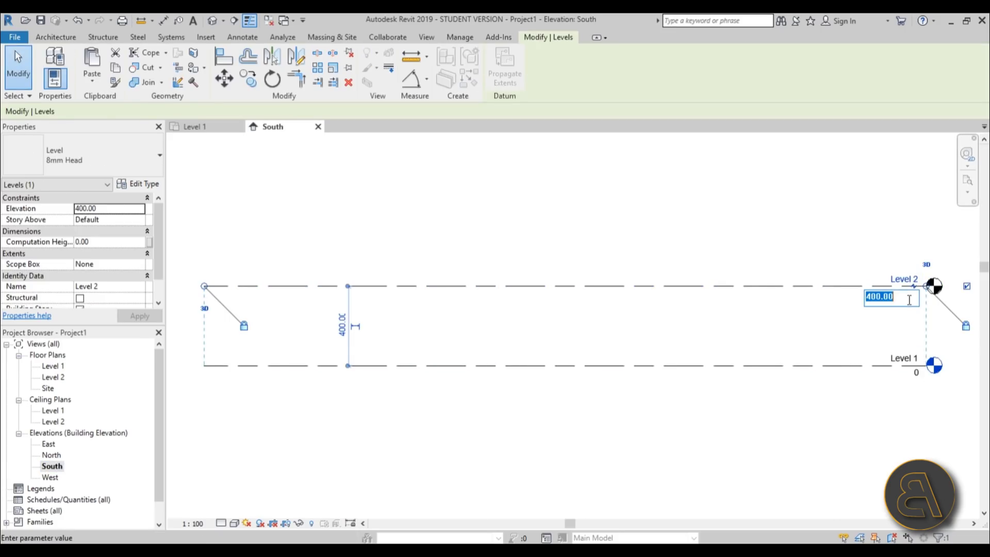
pyautogui.press('Return')
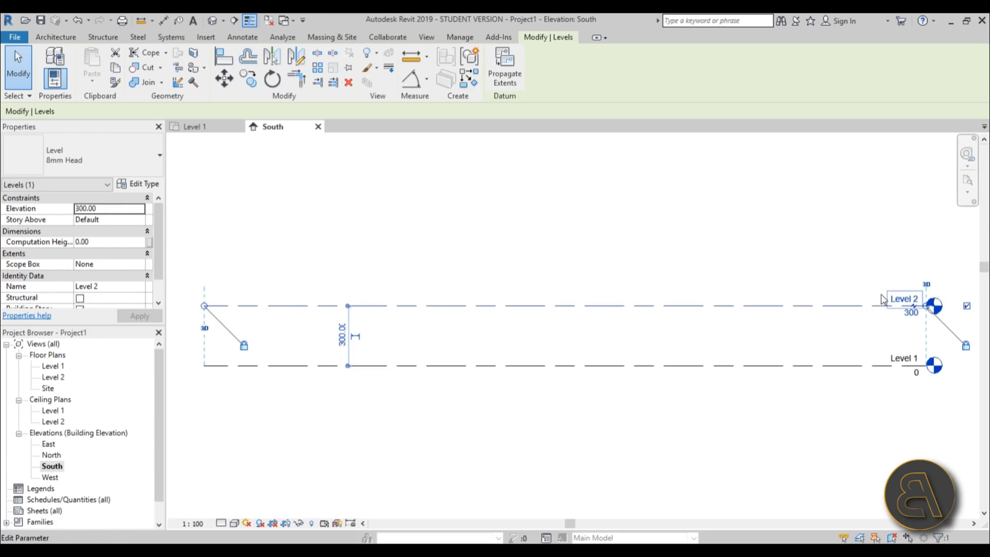
pyautogui.click(709, 288)
# - On the Level 1 floor plan, draw a rectangle of Generic - 200mm walls up to Level 2, about 280 cm wide
pyautogui.doubleClick(64, 365)
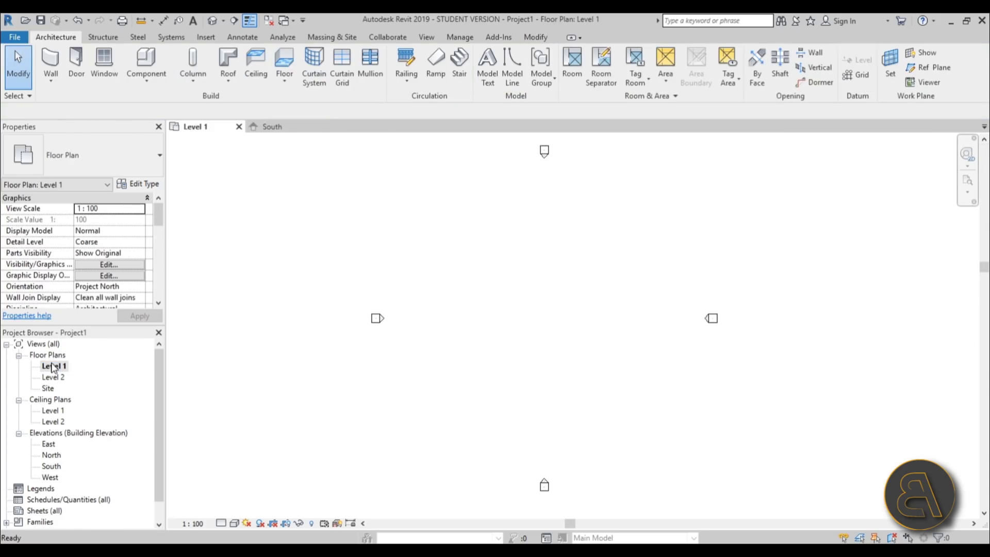
pyautogui.moveTo(549, 326); pyautogui.dragTo(527, 337, button='middle')
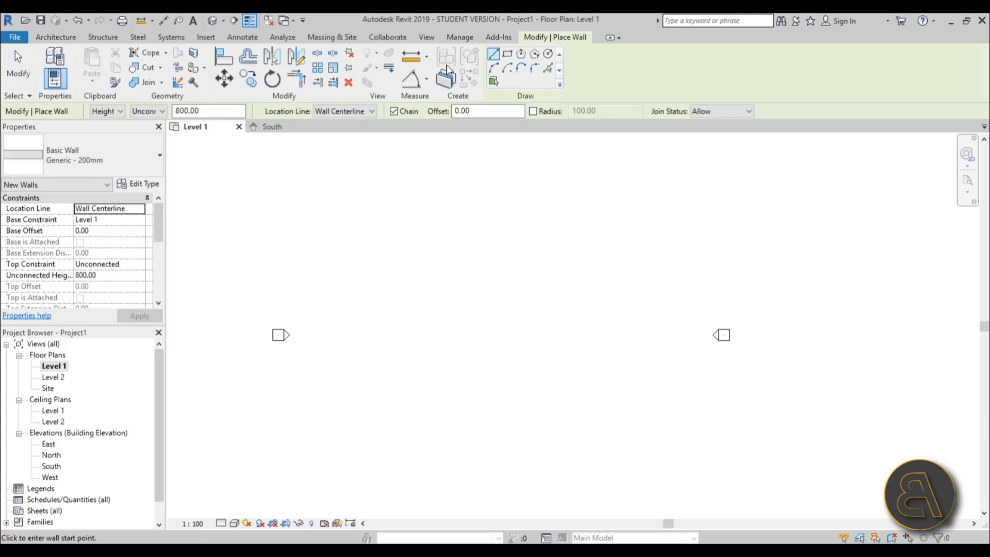
pyautogui.click(507, 56)
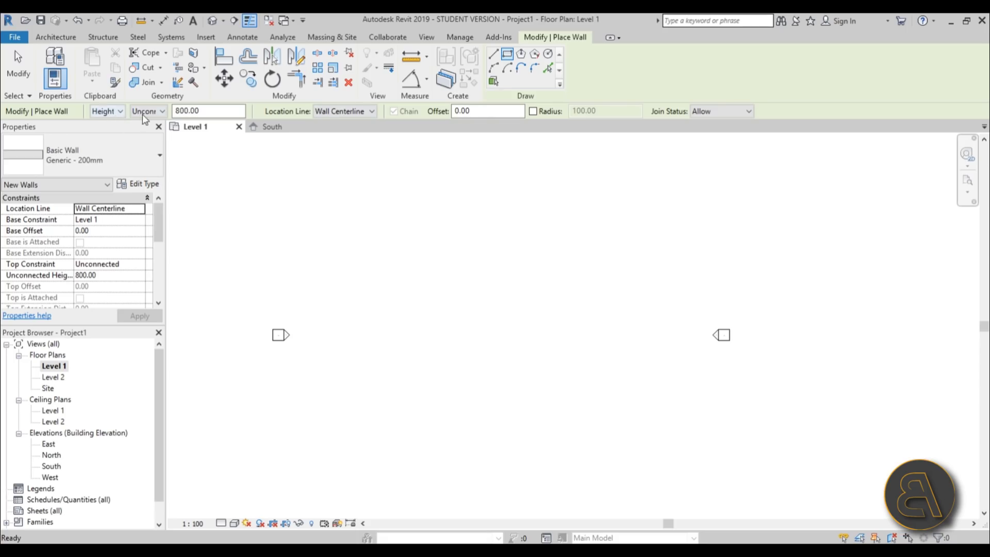
pyautogui.click(147, 111)
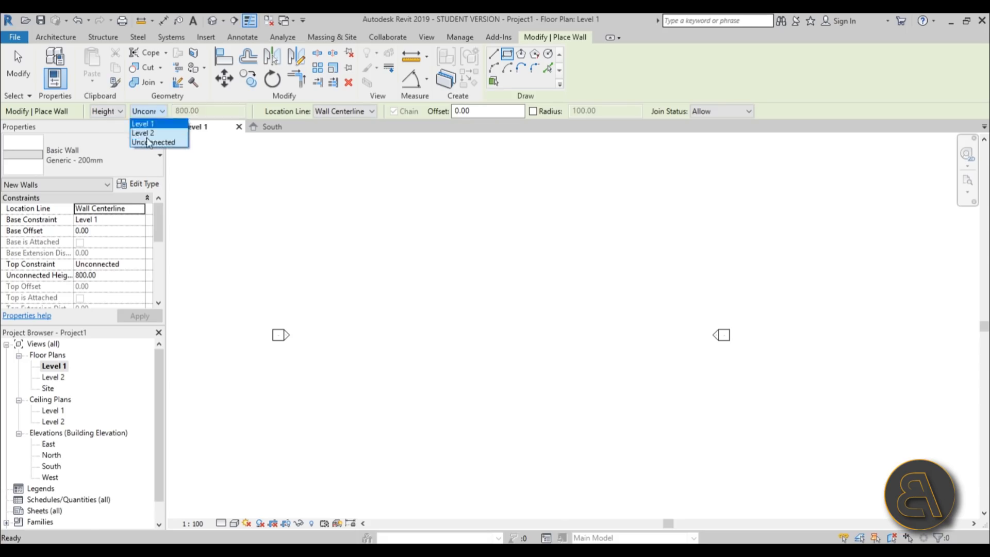
pyautogui.click(145, 133)
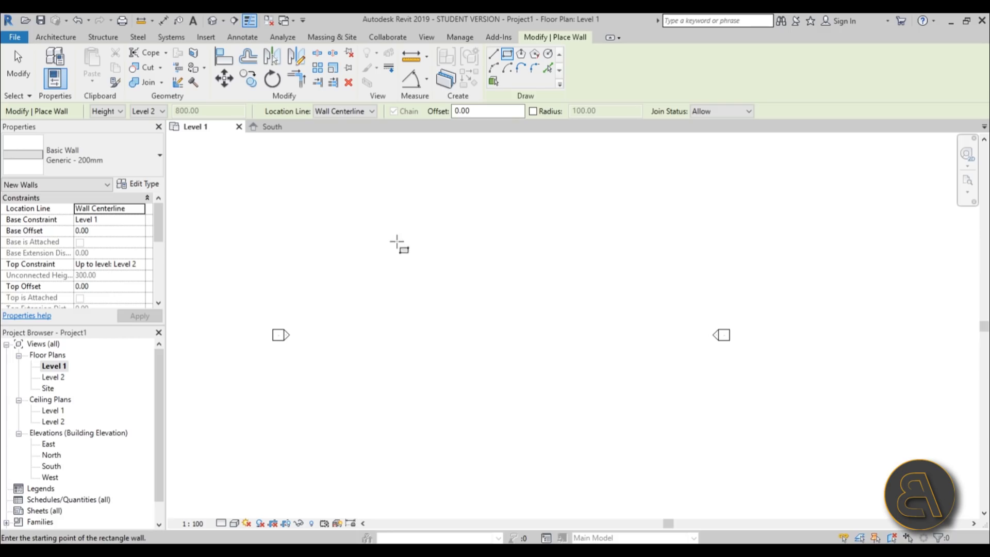
pyautogui.click(482, 304)
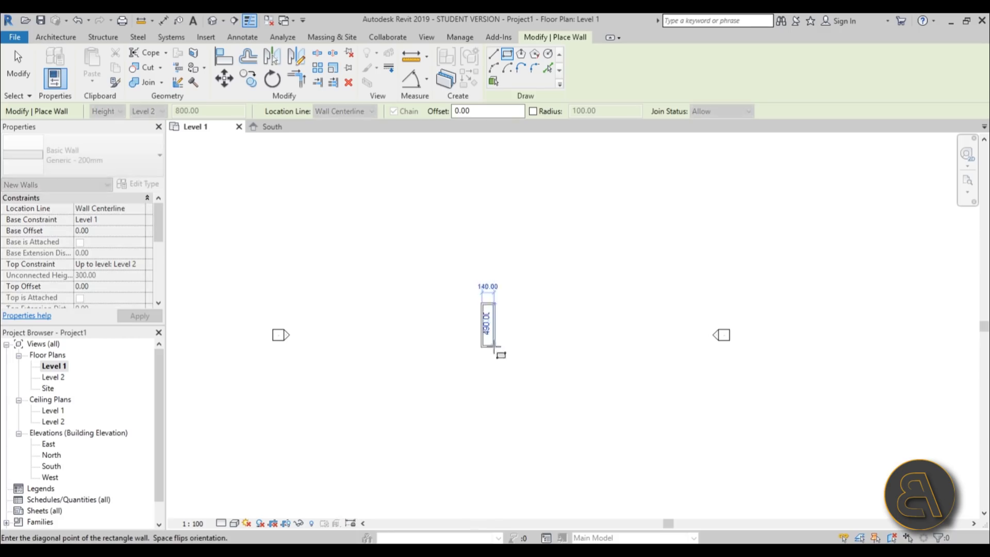
pyautogui.click(507, 351)
pyautogui.press('Escape')
pyautogui.press('Escape')
# - Set the distance between the two long walls to 170 cm and delete the dimension placed between them
pyautogui.scroll(5, 496, 338)
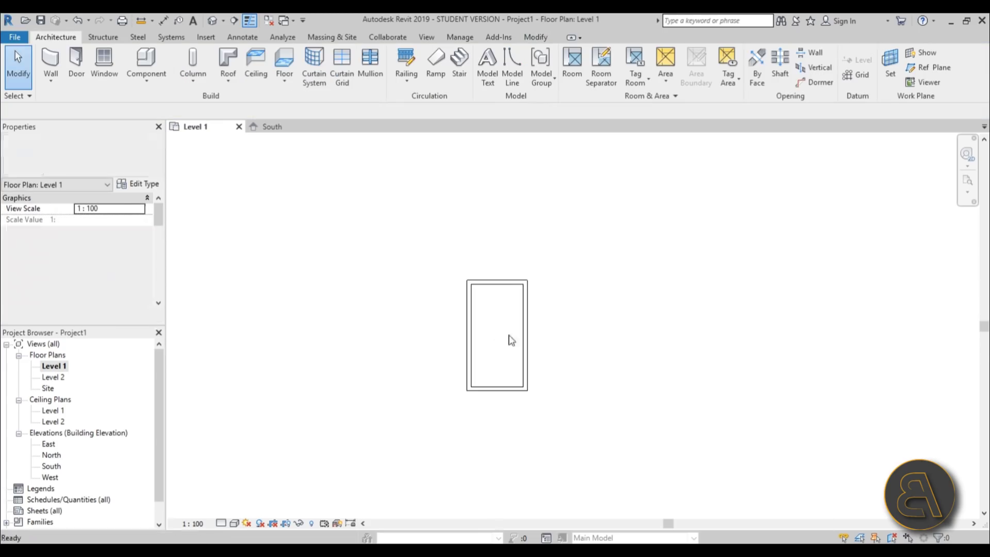
pyautogui.click(531, 314)
pyautogui.click(489, 438)
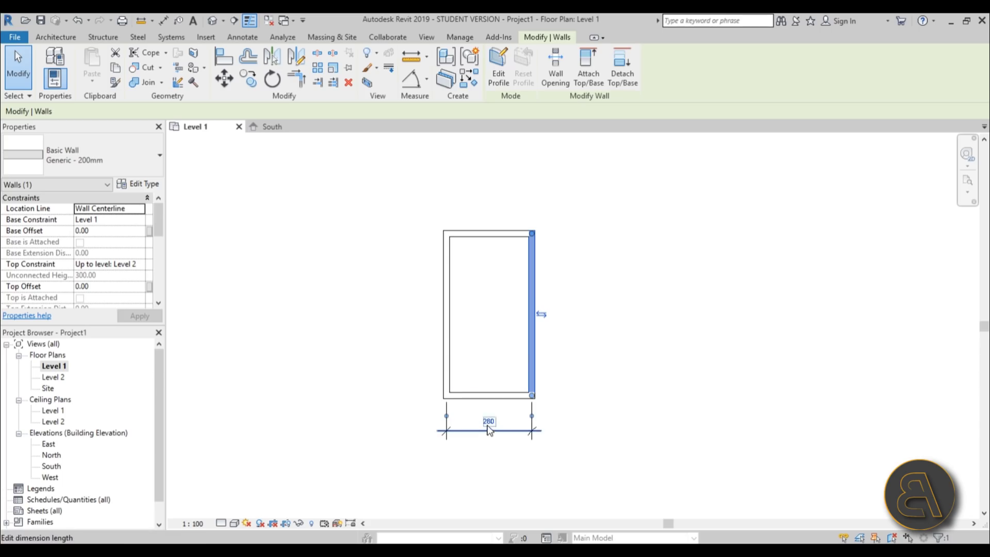
pyautogui.press('Return')
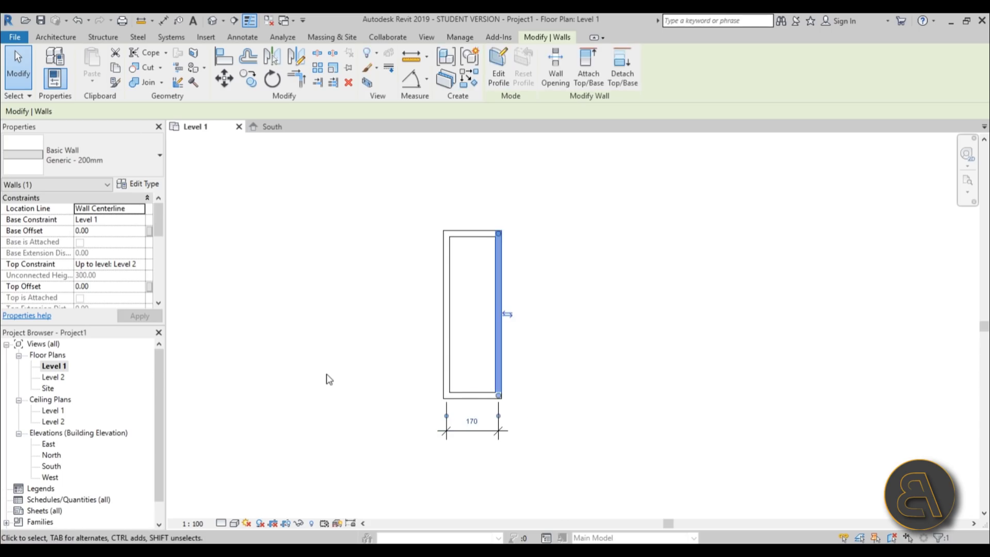
pyautogui.press('Escape')
pyautogui.click(480, 421)
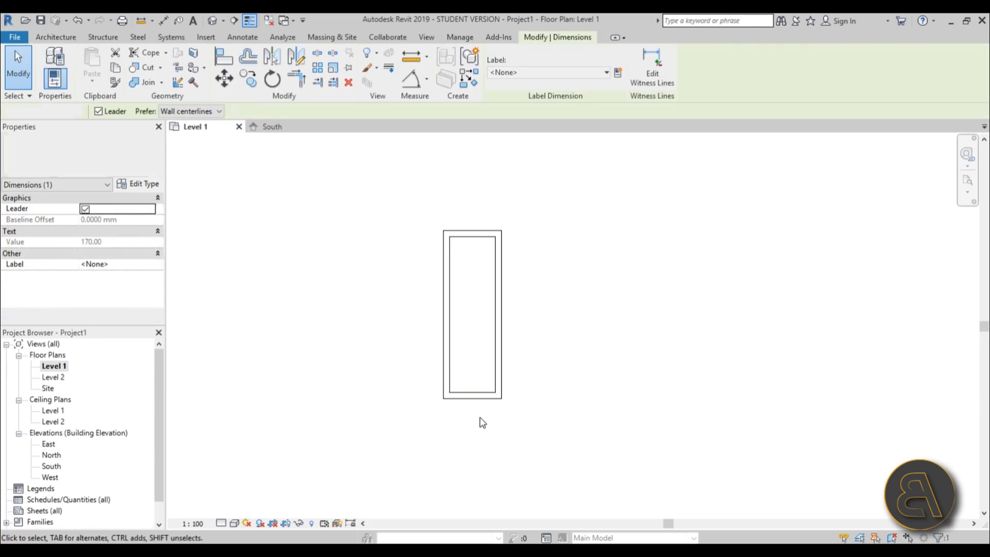
pyautogui.press('Escape')
# - Shorten the wall rectangle by moving its lower end wall inward and adjusting its position
pyautogui.moveTo(477, 396); pyautogui.dragTo(483, 338)
pyautogui.press('Escape')
pyautogui.scroll(2, 449, 225)
pyautogui.scroll(1, 450, 226)
pyautogui.moveTo(523, 462); pyautogui.dragTo(519, 397, button='middle')
pyautogui.moveTo(519, 397); pyautogui.dragTo(515, 436)
pyautogui.press('Escape')
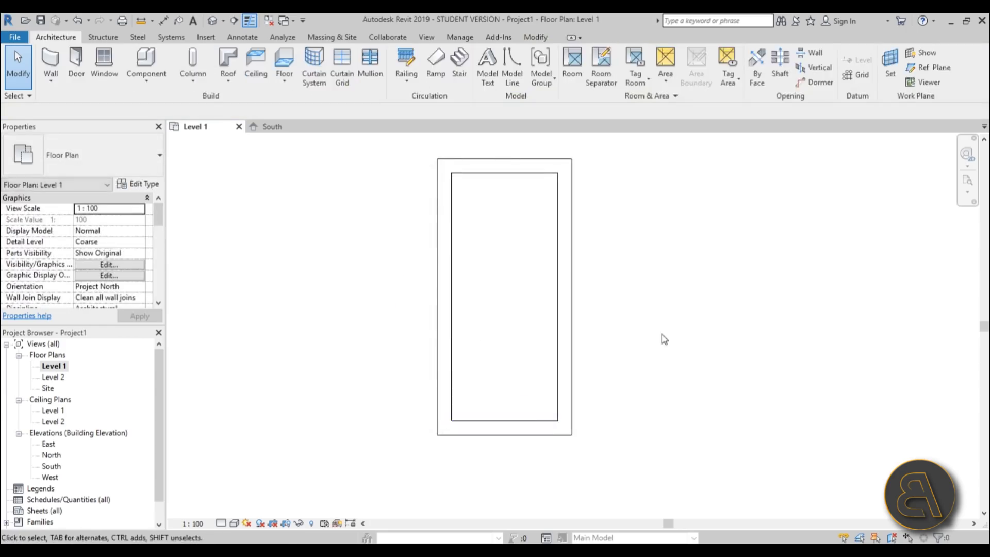
# - Start a floor and sketch a rectangular boundary across the upper end of the room, following the outer wall faces
pyautogui.moveTo(503, 301); pyautogui.dragTo(380, 296, button='middle')
pyautogui.scroll(1, 379, 296)
pyautogui.moveTo(490, 439); pyautogui.dragTo(487, 436, button='middle')
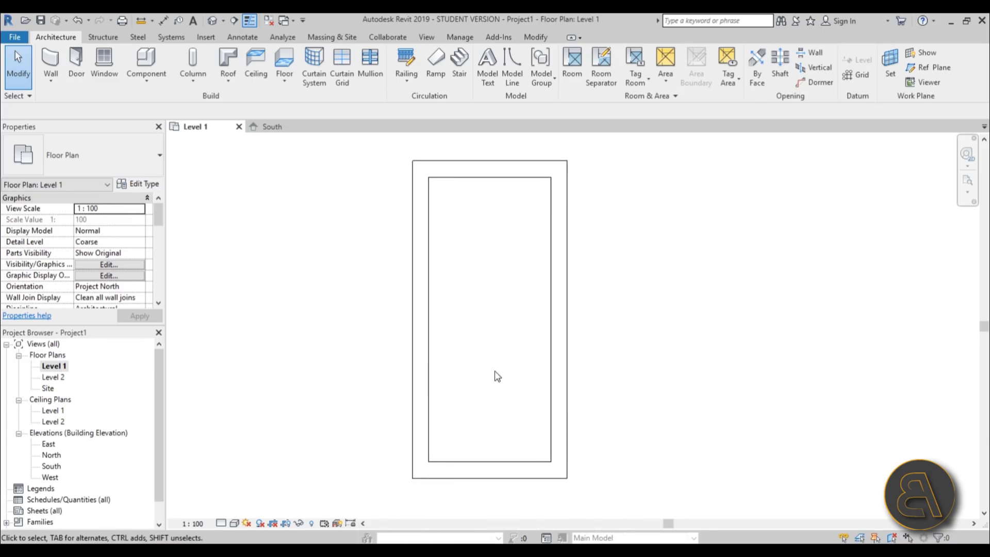
pyautogui.click(284, 63)
pyautogui.click(605, 59)
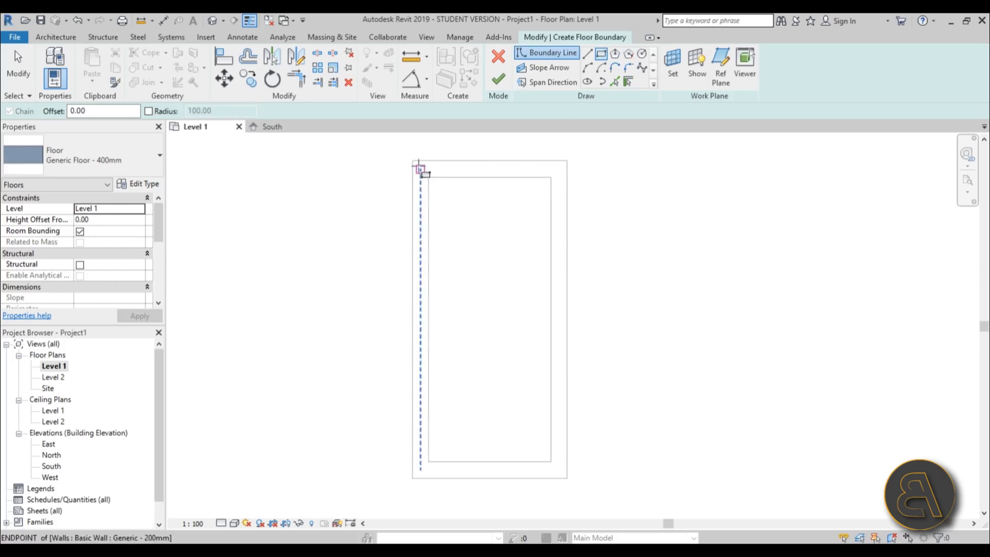
pyautogui.click(412, 161)
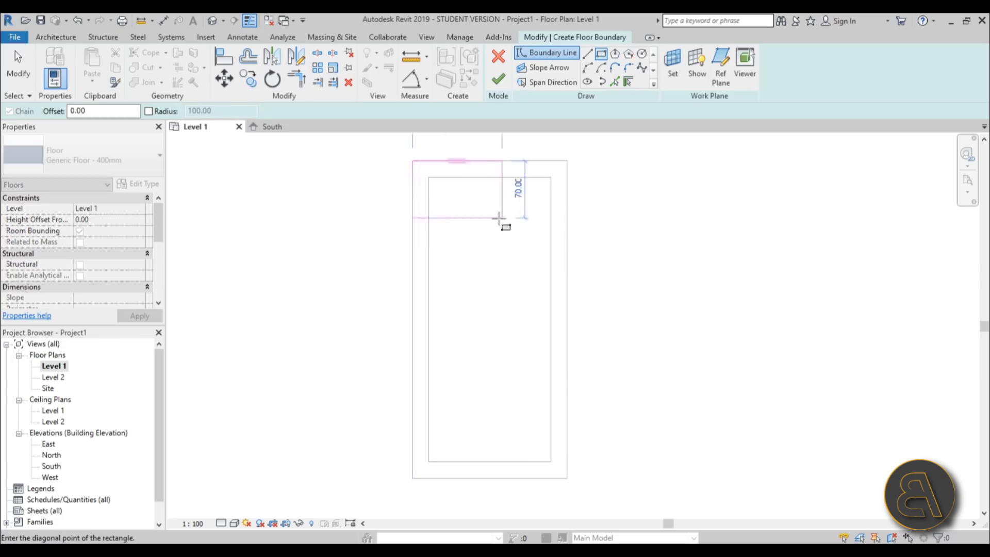
pyautogui.click(566, 253)
pyautogui.press('Escape')
pyautogui.press('Escape')
# - Set the floor boundary's lower edge 100 cm from the inner face of the upper wall
pyautogui.click(534, 253)
pyautogui.moveTo(582, 170); pyautogui.dragTo(524, 181)
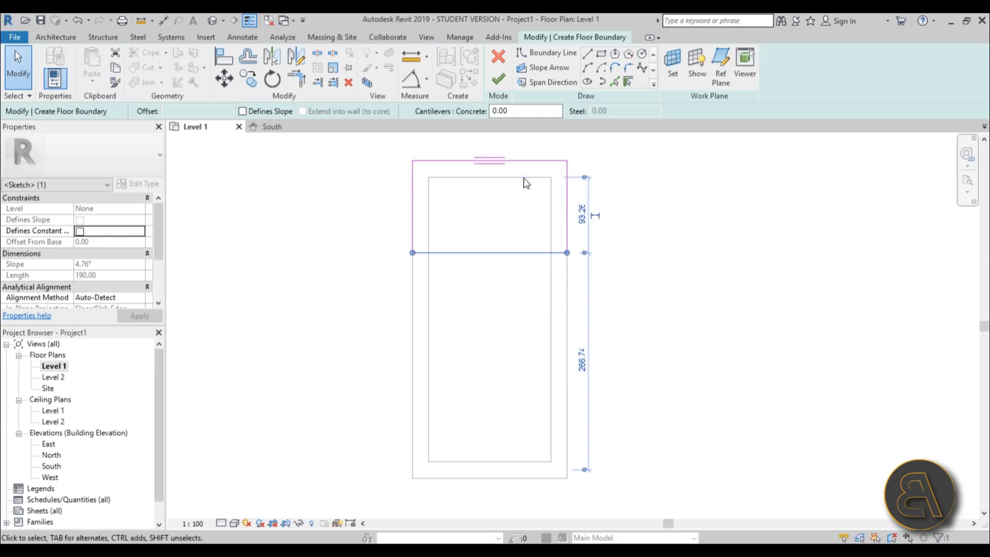
pyautogui.click(582, 209)
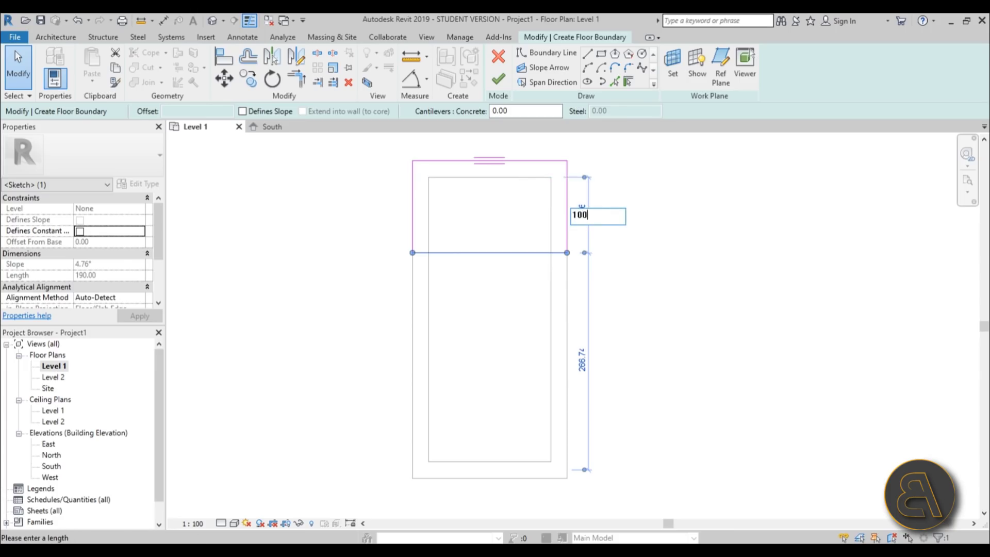
pyautogui.write('100')
pyautogui.press('Return')
pyautogui.click(788, 204)
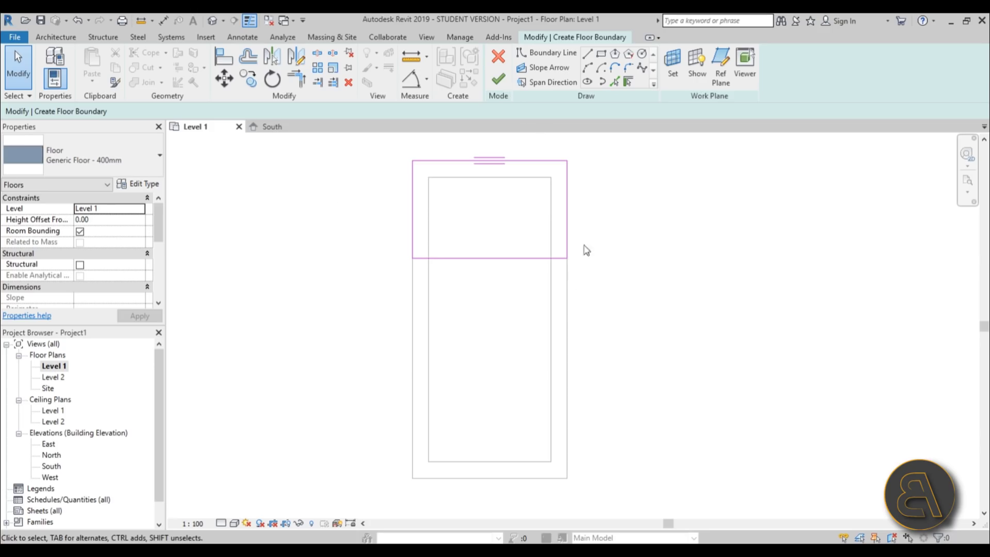
# - Lock the upper and side edges of the floor boundary to the outer faces of the walls
pyautogui.click(510, 161)
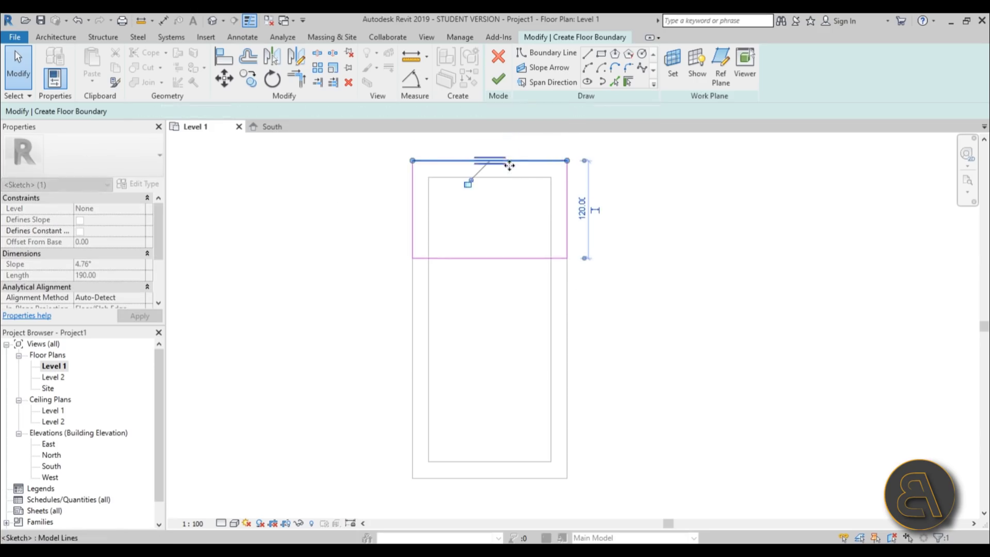
pyautogui.click(415, 213)
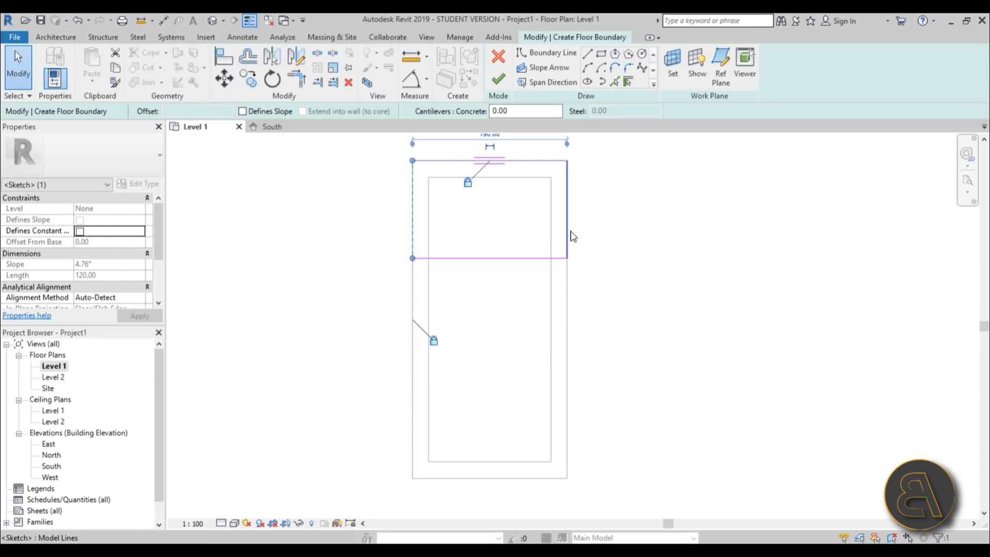
pyautogui.click(571, 235)
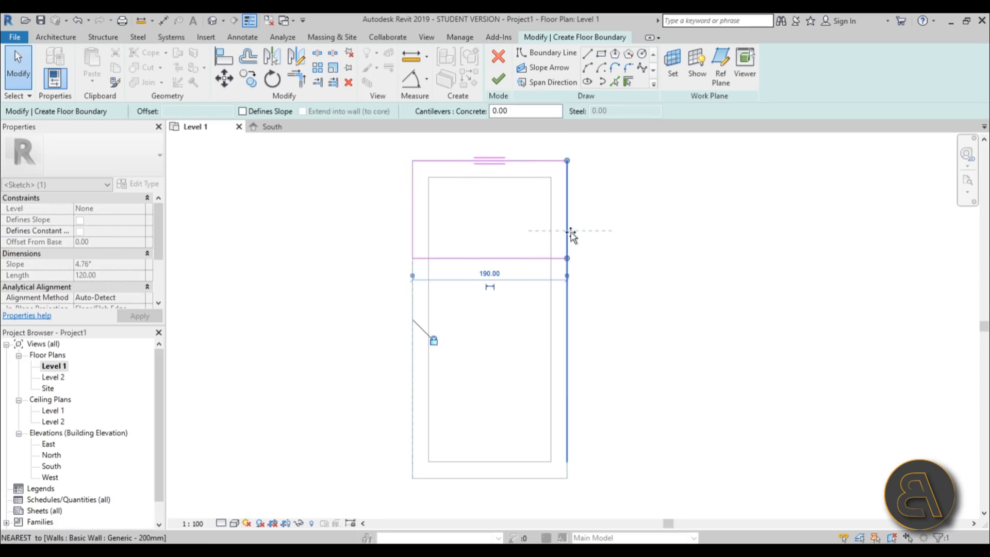
pyautogui.click(502, 320)
pyautogui.click(484, 258)
pyautogui.click(501, 243)
# - Dimension the depth between the floor boundary's upper and lower edges and finish the floor
pyautogui.press('d')
pyautogui.press('i')
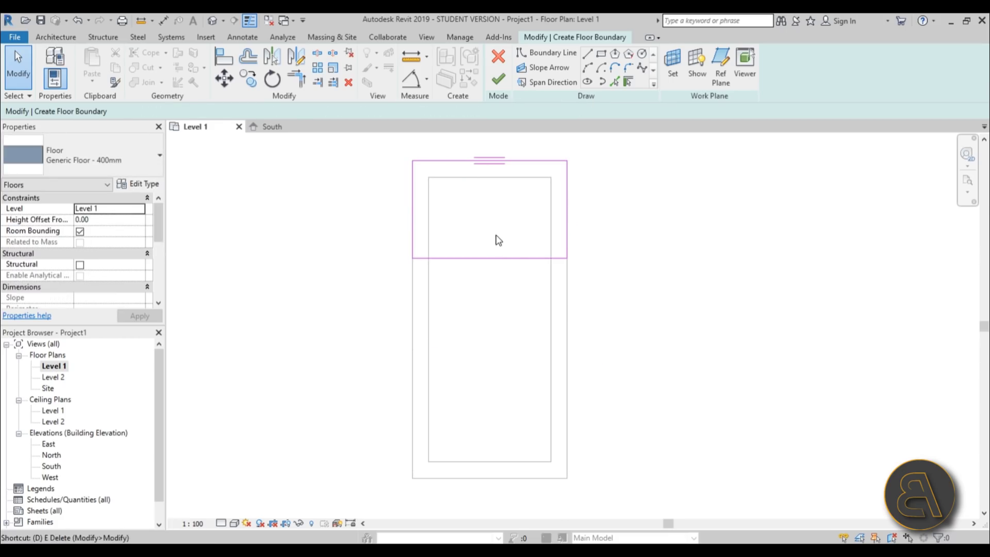
pyautogui.click(449, 161)
pyautogui.click(454, 258)
pyautogui.click(305, 269)
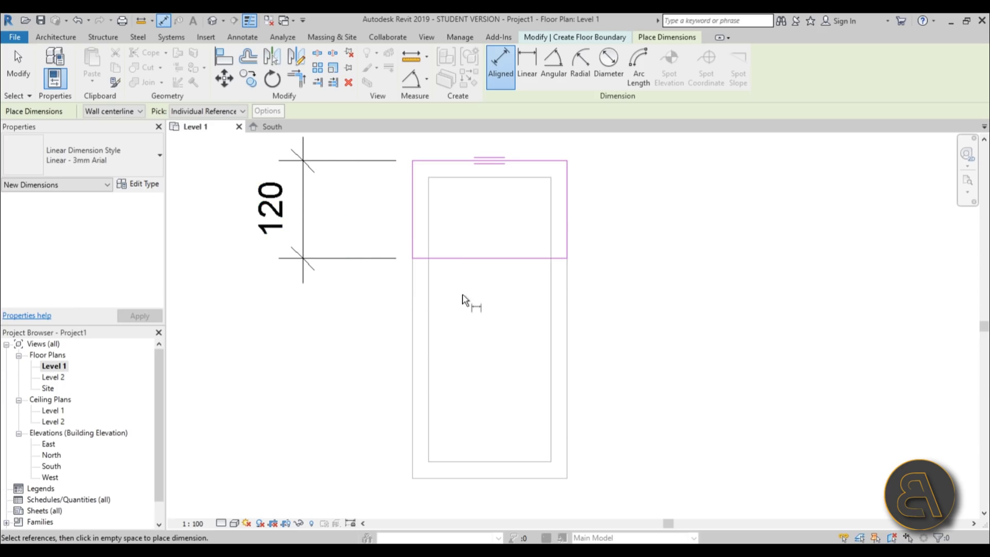
pyautogui.press('Escape')
pyautogui.click(498, 80)
pyautogui.click(528, 267)
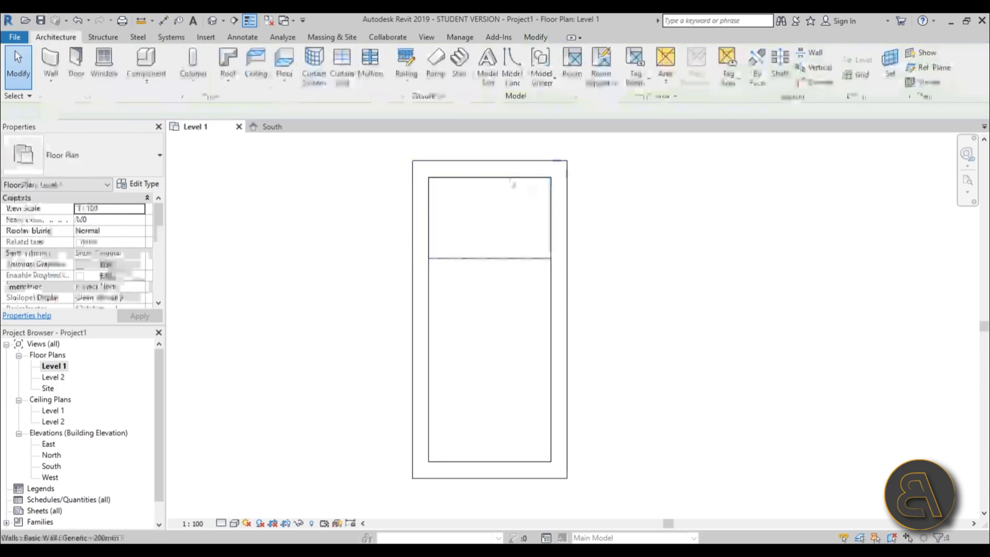
# - Move the upper wall inward and the right-hand wall outward to test the floor's constraints
pyautogui.click(505, 169)
pyautogui.moveTo(505, 169); pyautogui.dragTo(510, 226)
pyautogui.moveTo(567, 347); pyautogui.dragTo(644, 350)
# - Set the distance between the long walls back to 170 cm and move the upper wall outward again
pyautogui.click(526, 498)
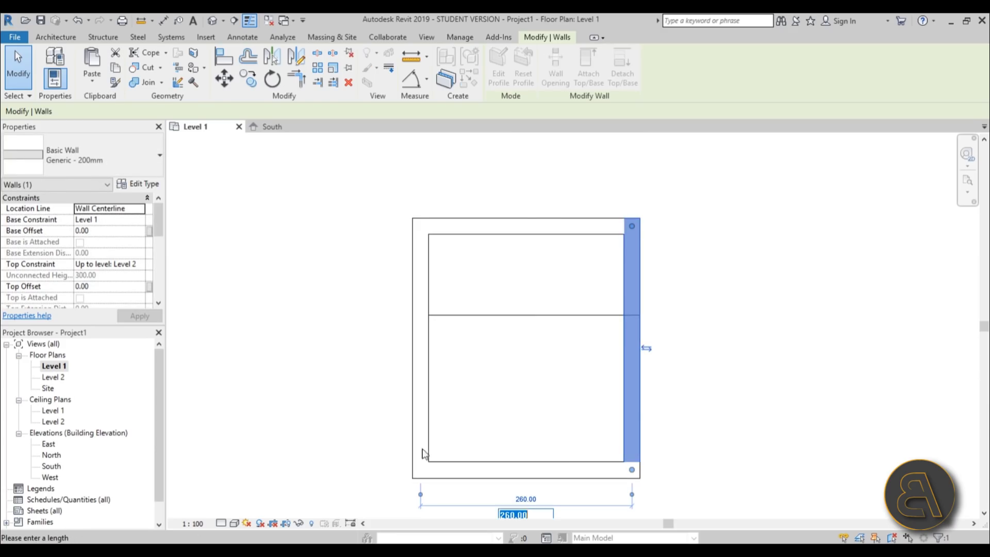
pyautogui.write('170')
pyautogui.press('Return')
pyautogui.click(322, 434)
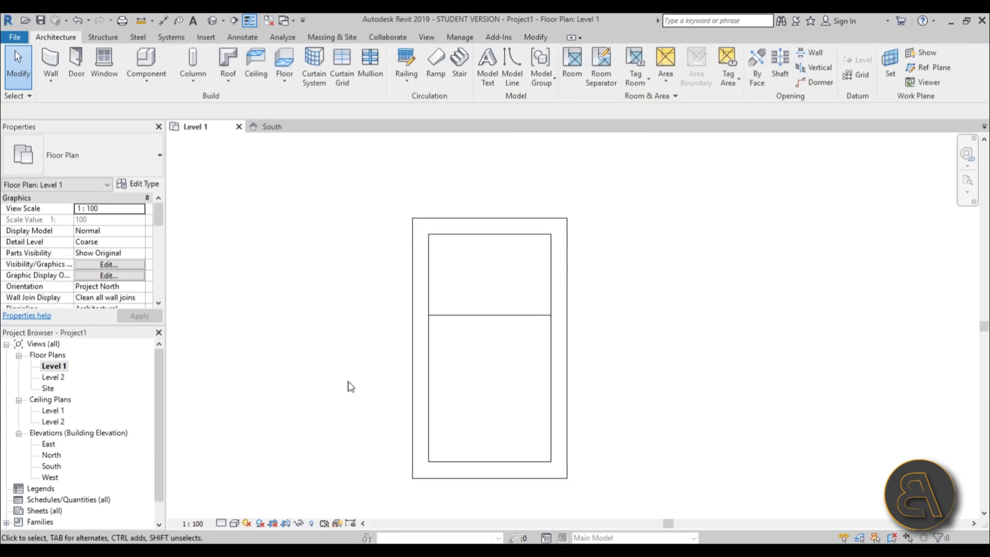
pyautogui.click(553, 226)
pyautogui.moveTo(515, 187); pyautogui.dragTo(489, 161)
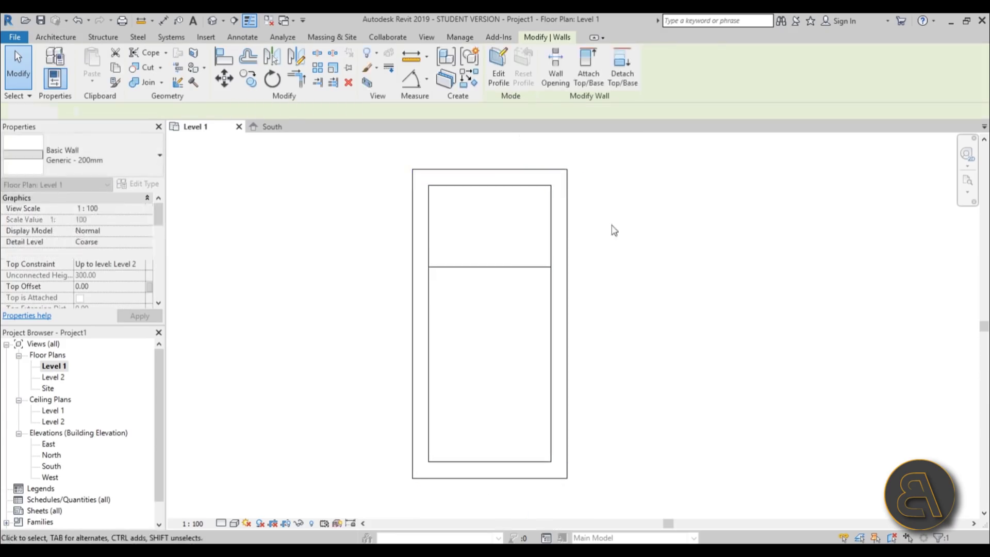
# - Create a second Generic Floor - 400mm slab from the first slab's lower edge to the outer faces of the side and lower walls
pyautogui.click(641, 267)
pyautogui.moveTo(496, 300); pyautogui.dragTo(452, 294, button='middle')
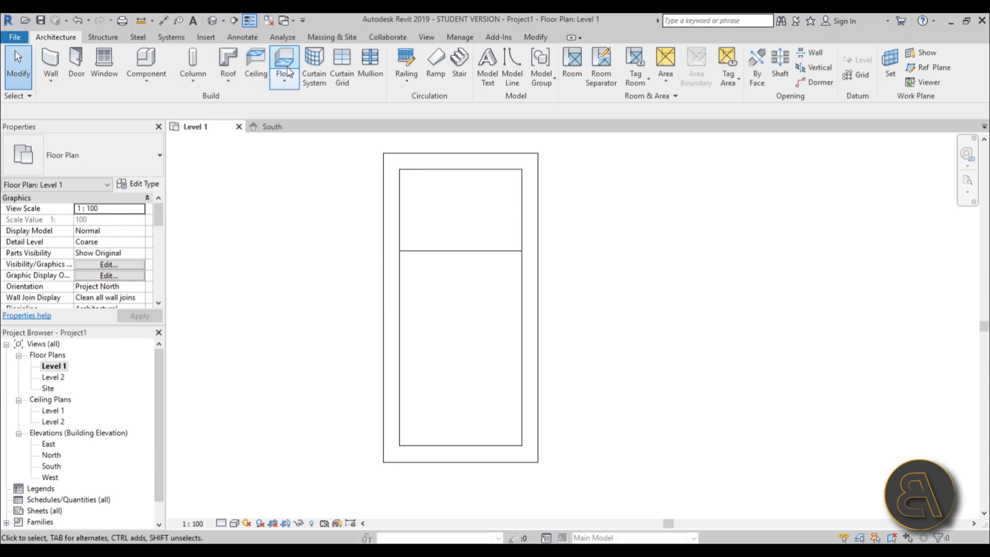
pyautogui.click(284, 62)
pyautogui.click(601, 56)
pyautogui.click(383, 153)
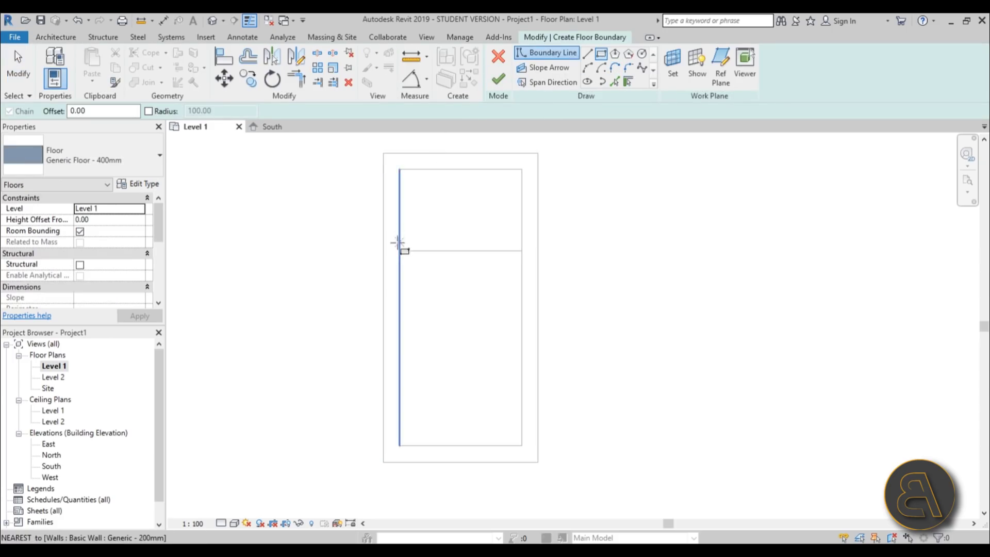
pyautogui.click(384, 252)
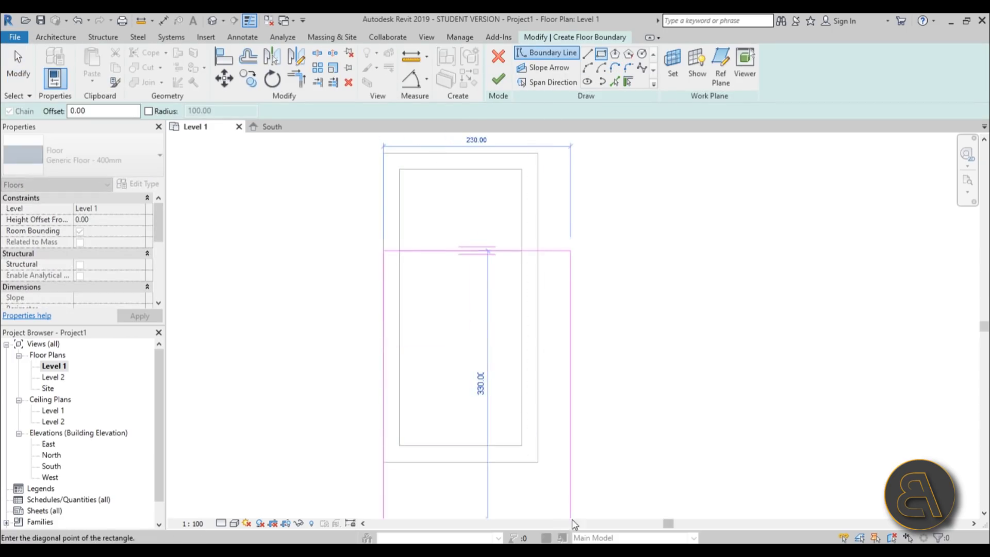
pyautogui.click(537, 461)
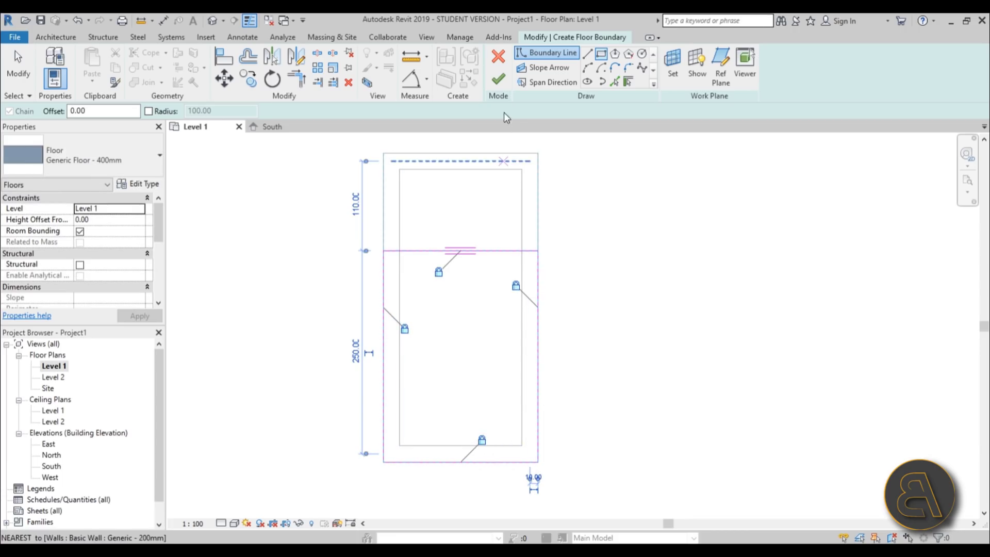
pyautogui.click(498, 78)
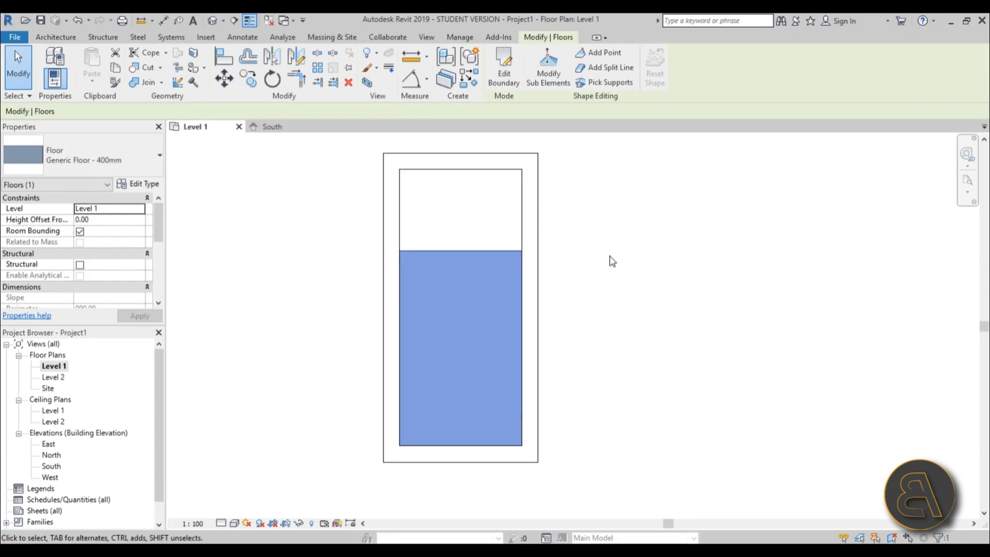
pyautogui.click(571, 356)
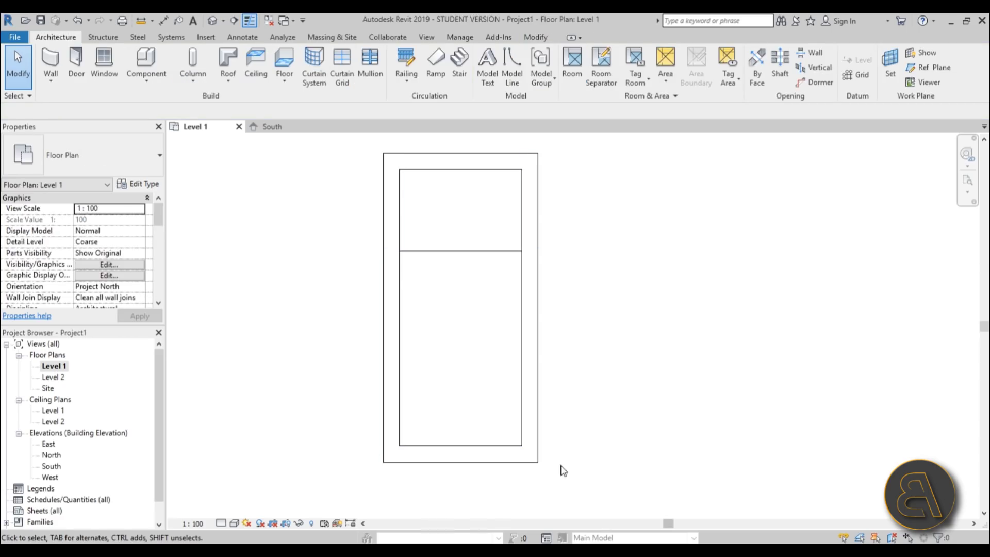
# - Load the sink mixer, shower column, towel rack and water closet family files from the desktop into the project
pyautogui.scroll(1, 606, 386)
pyautogui.scroll(-1, 589, 364)
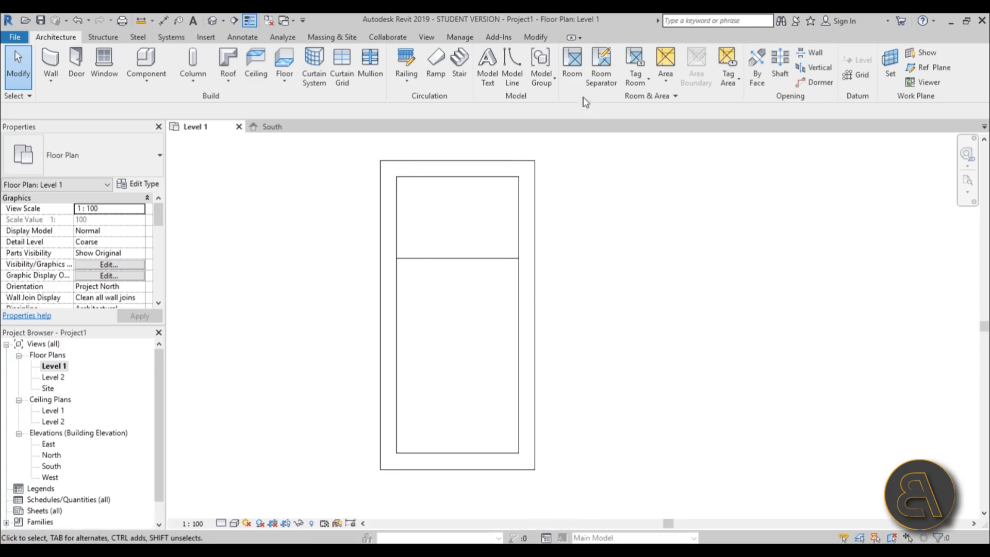
pyautogui.moveTo(458, 25); pyautogui.dragTo(431, 51)
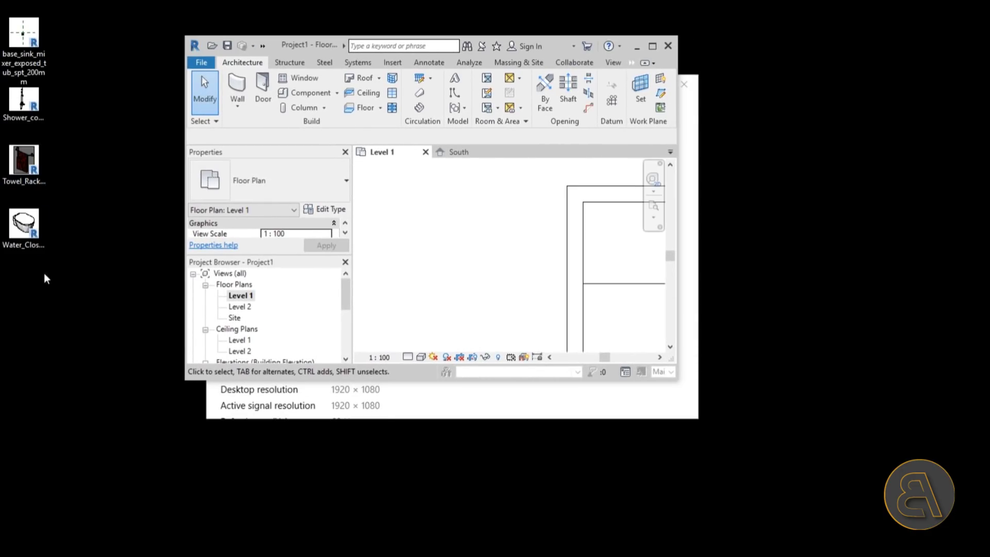
pyautogui.moveTo(103, 17); pyautogui.dragTo(3, 257)
pyautogui.moveTo(19, 41); pyautogui.dragTo(450, 251)
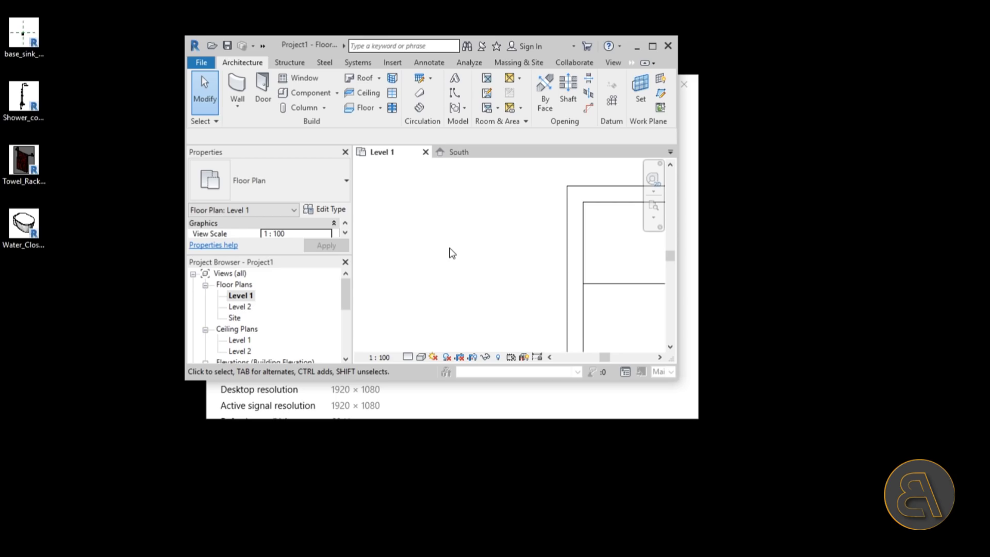
pyautogui.click(652, 46)
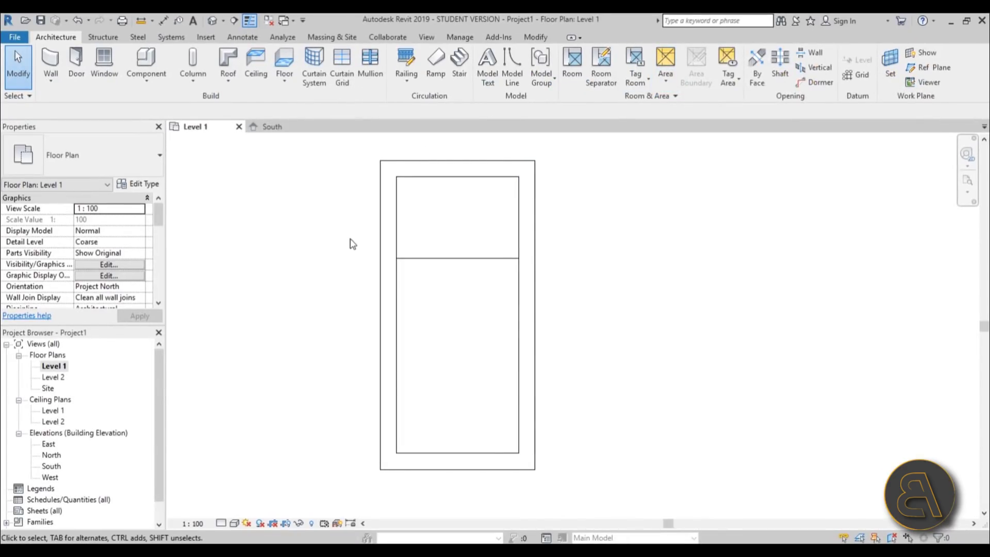
# - Place the 410H mm wall-hung water closet on the right-hand wall's inner face, about 200 cm from the lower wall's centreline
pyautogui.click(160, 58)
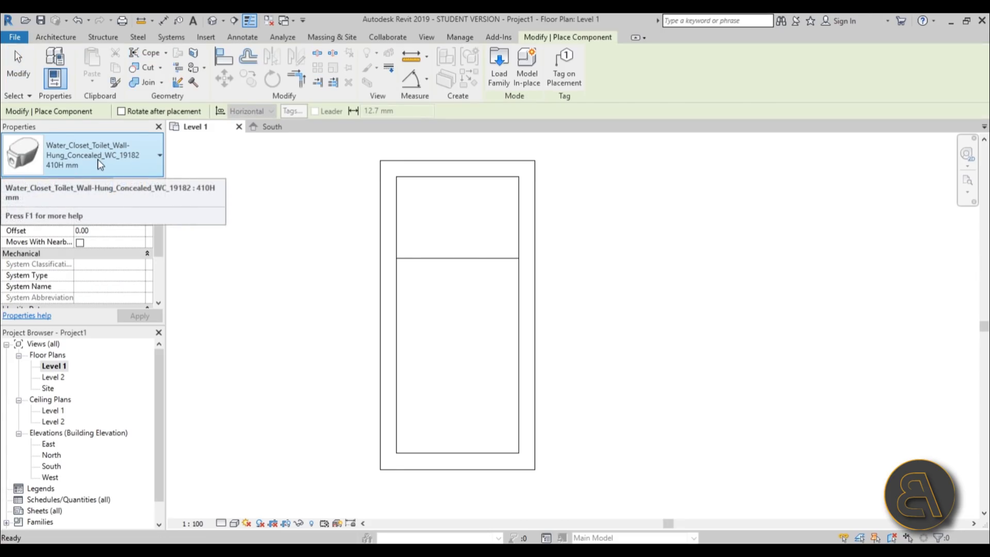
pyautogui.scroll(3, 487, 288)
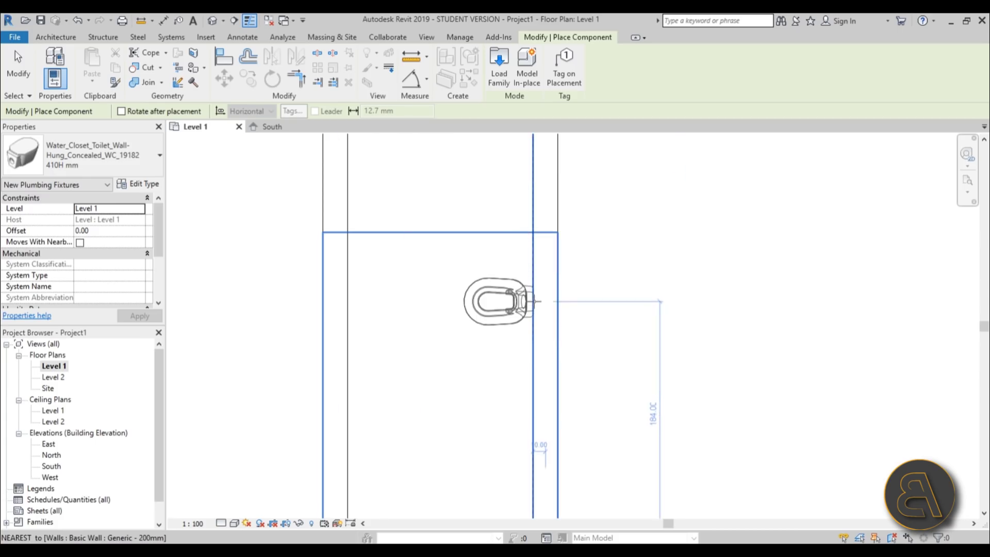
pyautogui.click(535, 282)
pyautogui.scroll(-3, 535, 283)
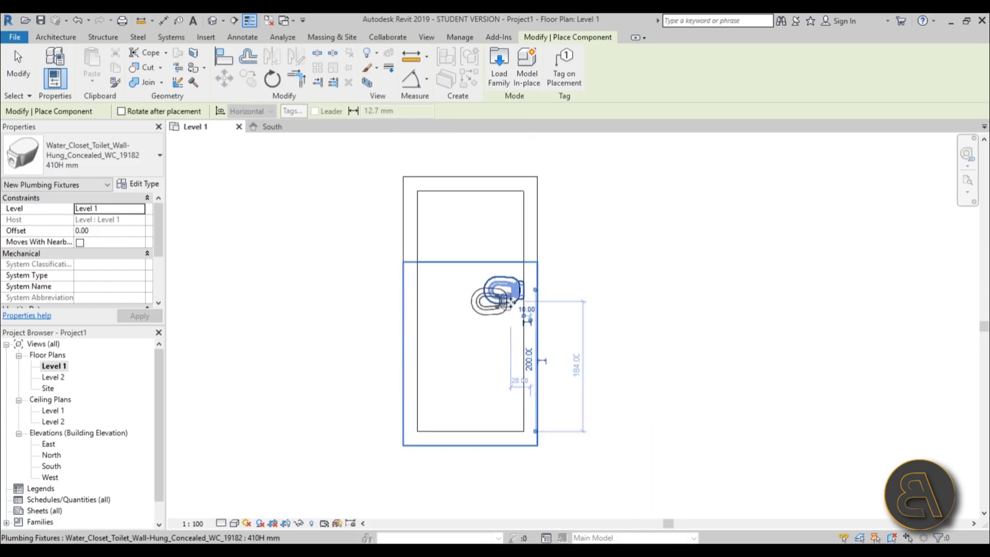
pyautogui.press('Escape')
pyautogui.press('Escape')
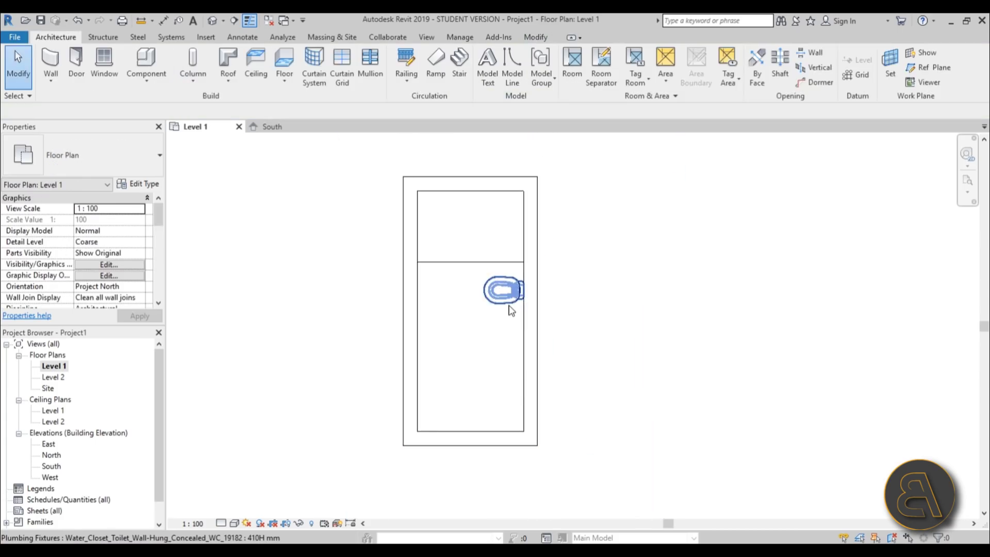
# - Place Towel_Rack_12388 on the left-hand wall's inner face, midway between the upper and lower walls
pyautogui.click(146, 59)
pyautogui.click(102, 155)
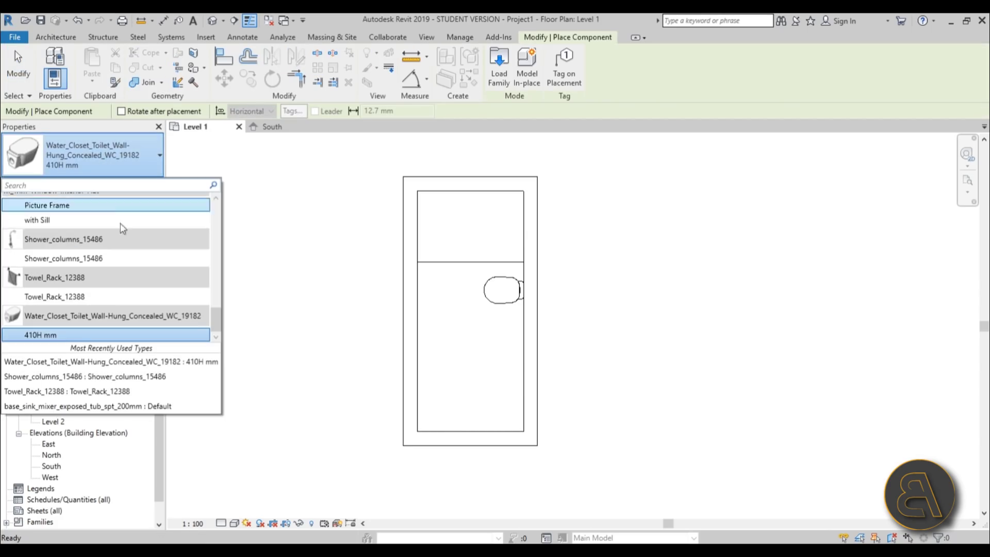
pyautogui.click(88, 297)
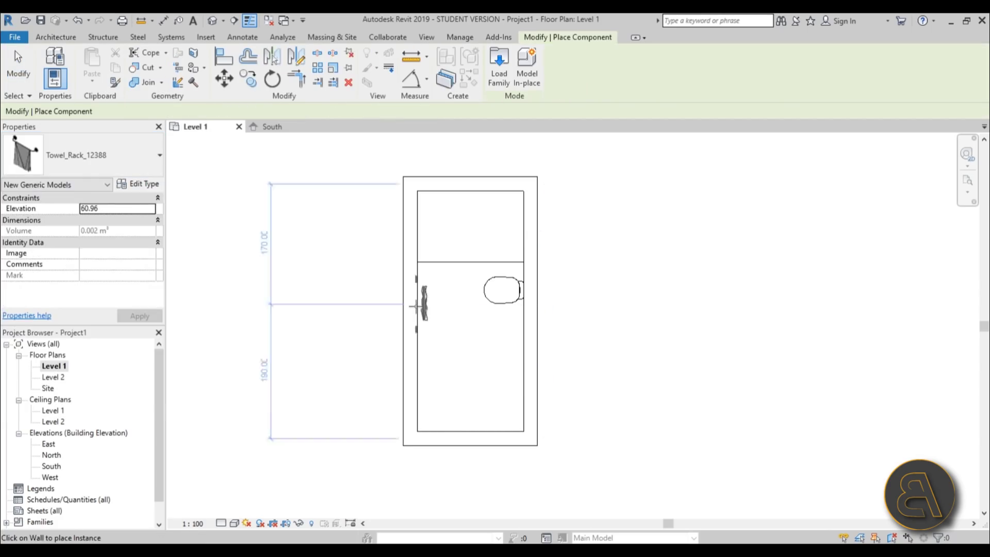
pyautogui.scroll(2, 416, 307)
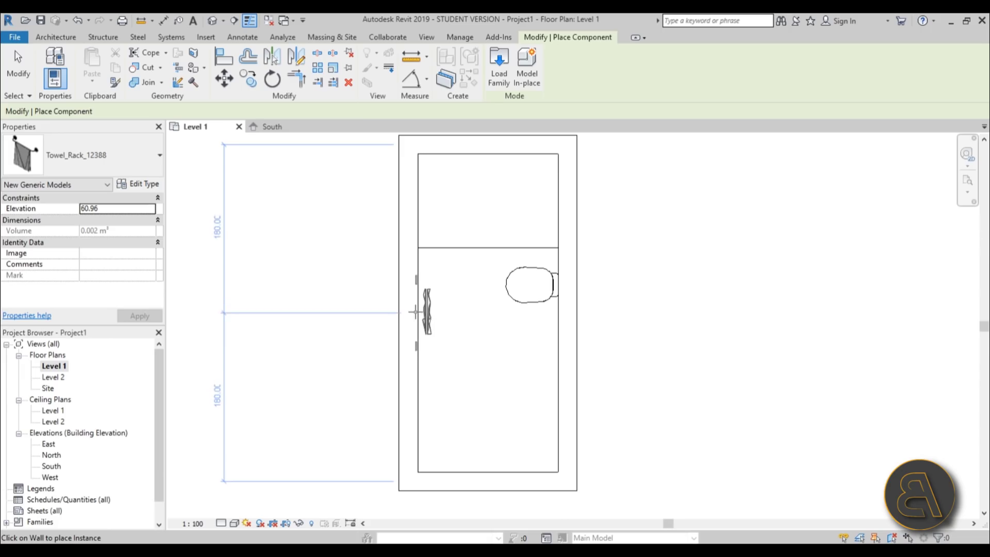
pyautogui.click(416, 312)
# - Place Shower_columns_15486 on the right-hand wall above the slab joint, rotated into the room, about 294 cm from the lower wall's centreline
pyautogui.click(91, 173)
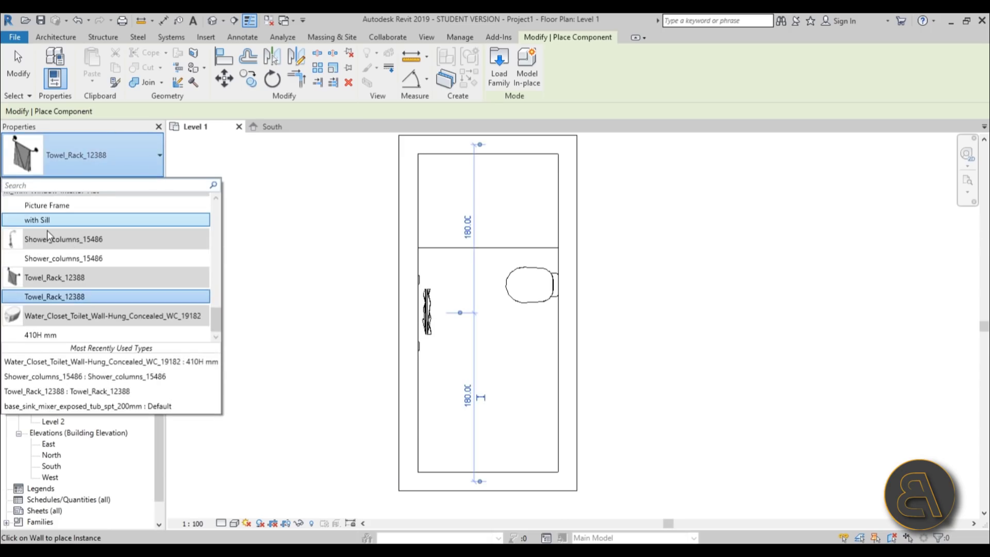
pyautogui.click(51, 258)
pyautogui.scroll(3, 555, 198)
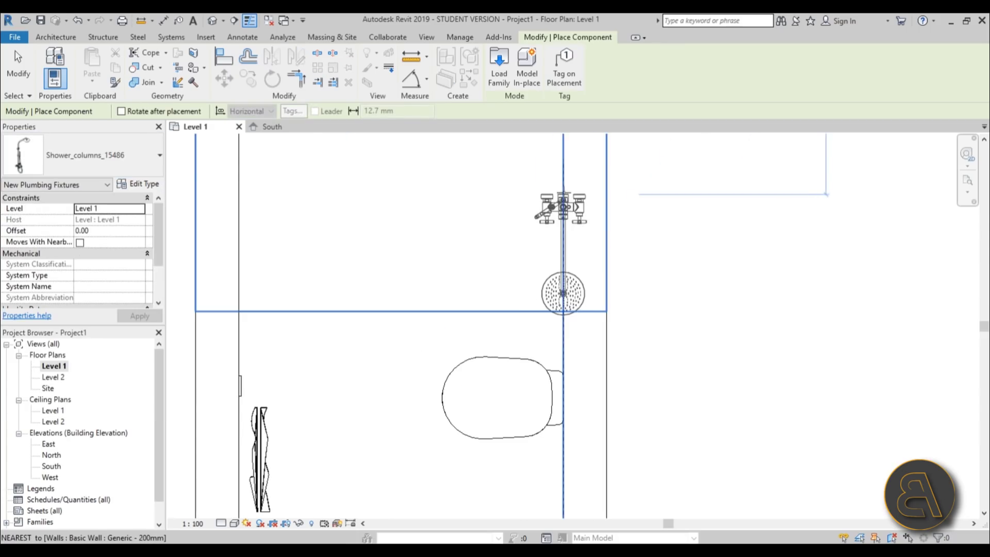
pyautogui.press('space')
pyautogui.scroll(-2, 563, 194)
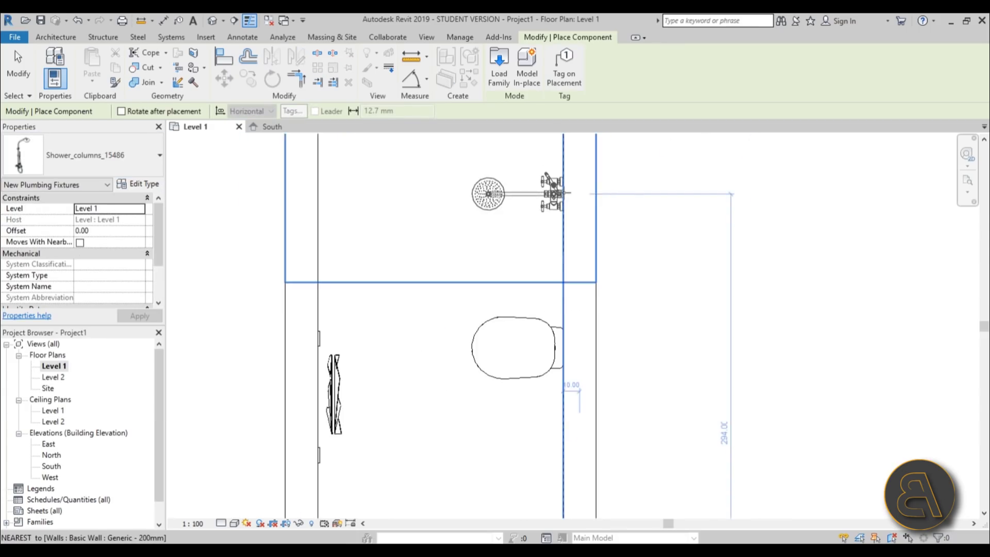
pyautogui.click(563, 266)
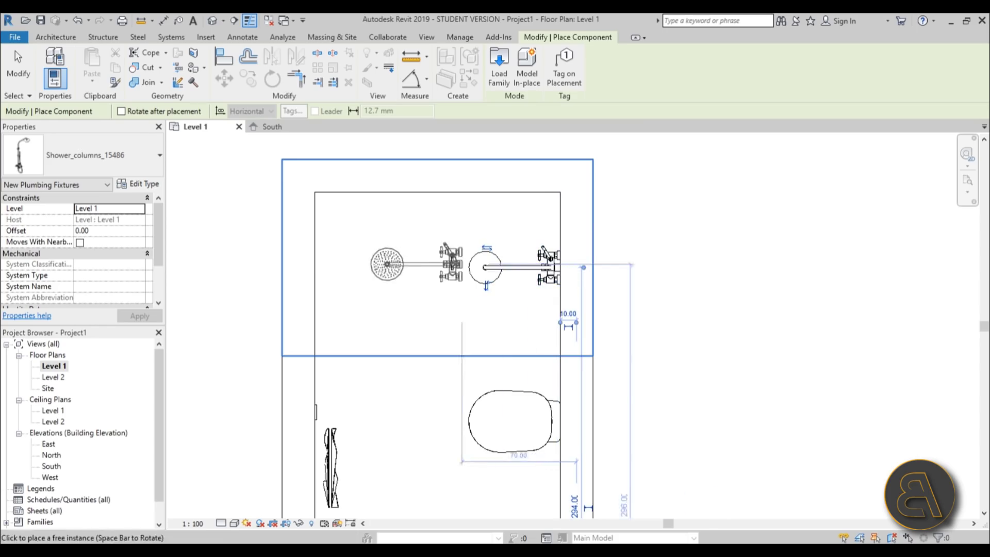
pyautogui.scroll(-3, 566, 247)
pyautogui.moveTo(566, 242); pyautogui.dragTo(564, 192, button='middle')
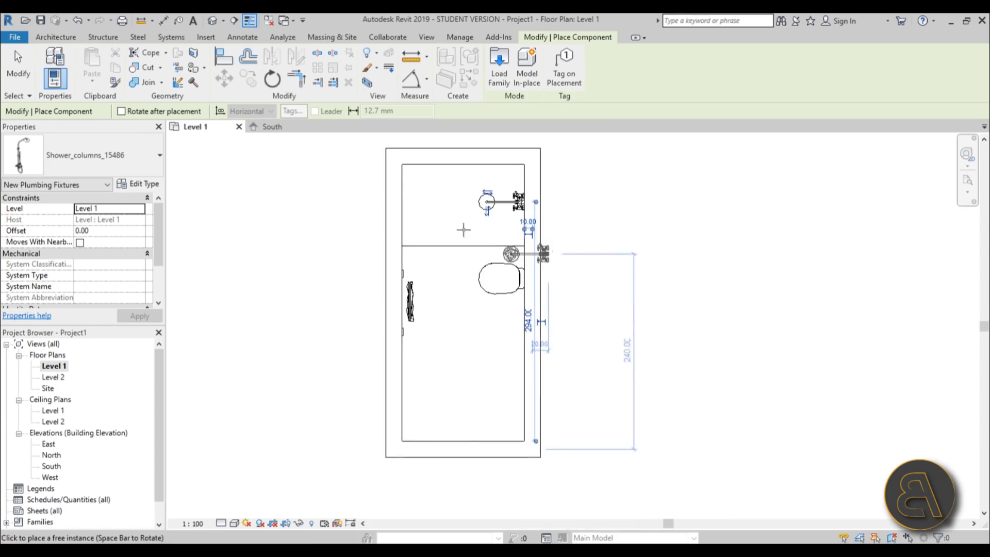
# - Choose the Default type of base_sink_mixer_exposed_tub_spt_200mm for placement and set the view's detail level to Fine
pyautogui.click(96, 165)
pyautogui.scroll(15, 80, 314)
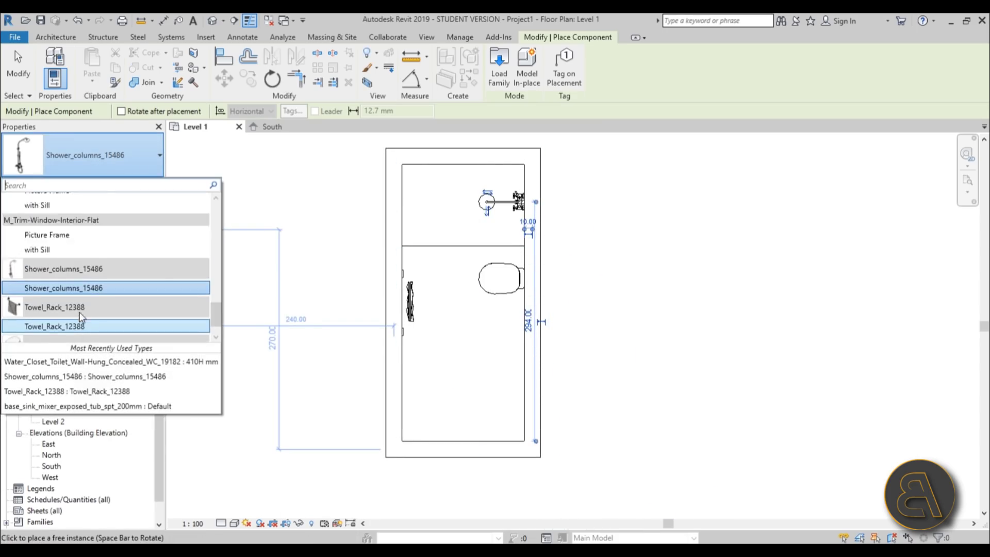
pyautogui.scroll(5, 80, 313)
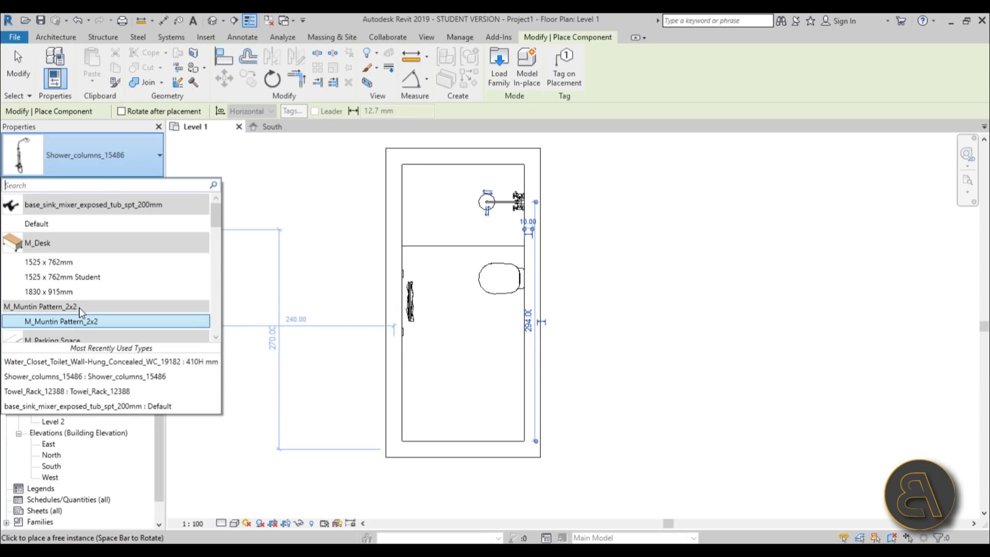
pyautogui.moveTo(52, 222)
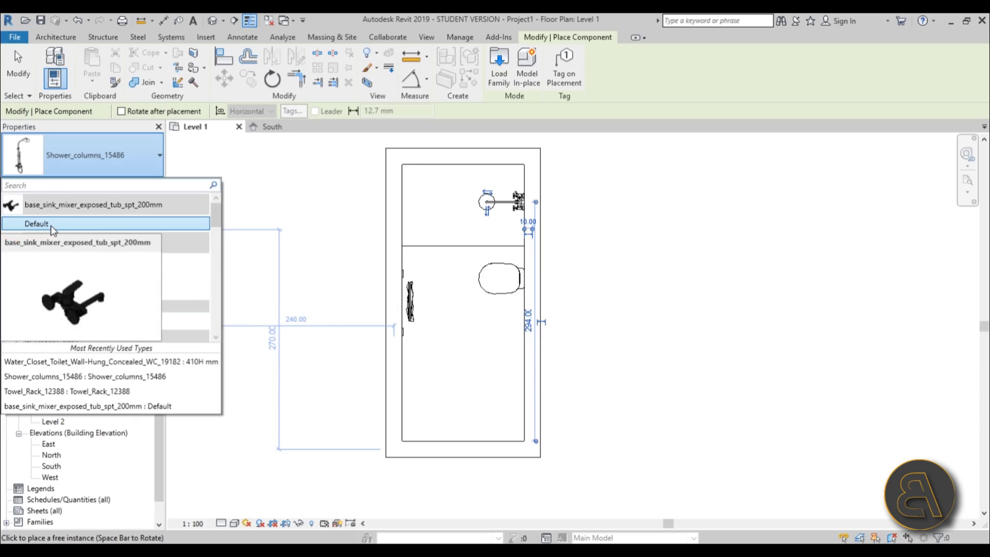
pyautogui.click(49, 225)
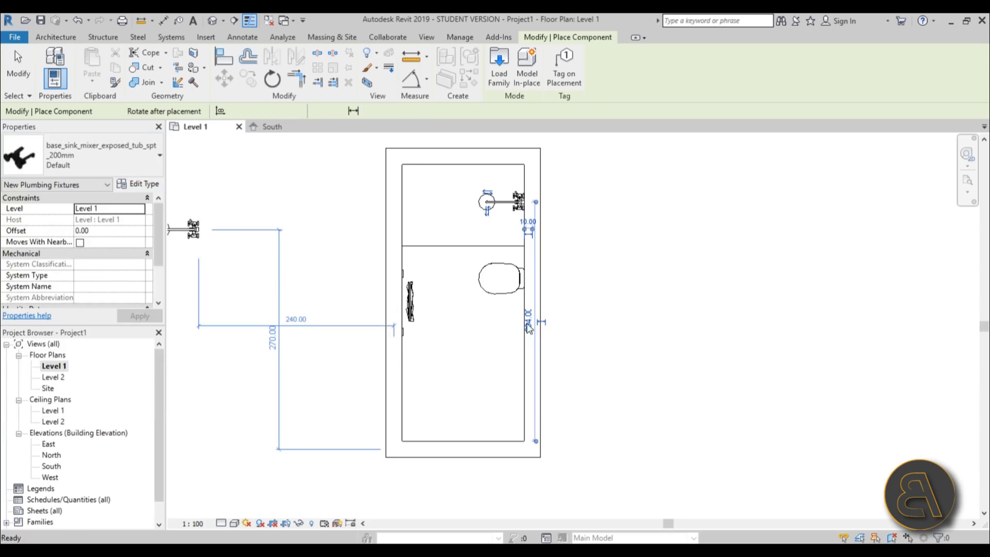
pyautogui.scroll(3, 515, 330)
pyautogui.click(221, 523)
pyautogui.click(238, 509)
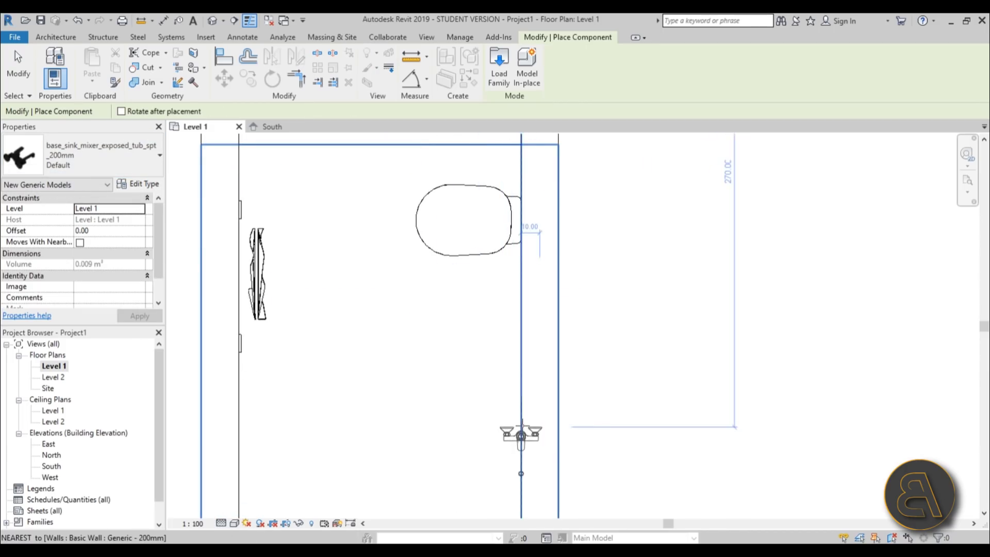
# - Switch the plan's detail level to Coarse and back to Fine to compare how the sink mixer is drawn
pyautogui.scroll(-3, 521, 428)
pyautogui.click(221, 523)
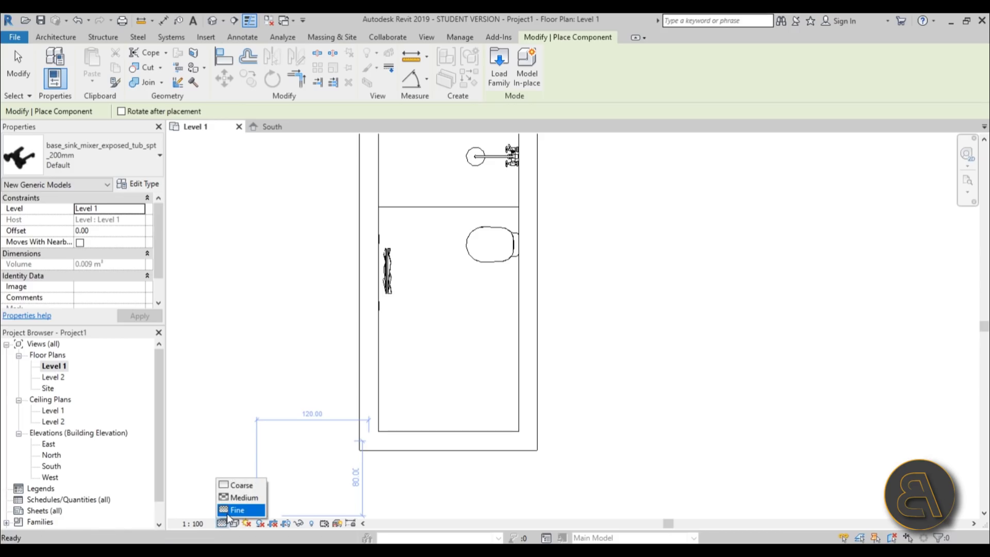
pyautogui.click(237, 509)
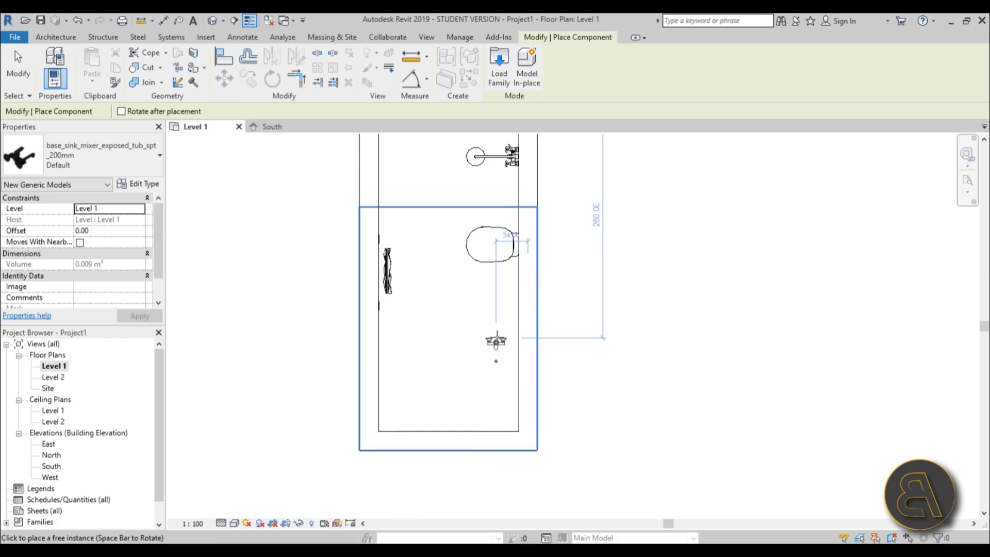
pyautogui.click(222, 524)
pyautogui.click(240, 485)
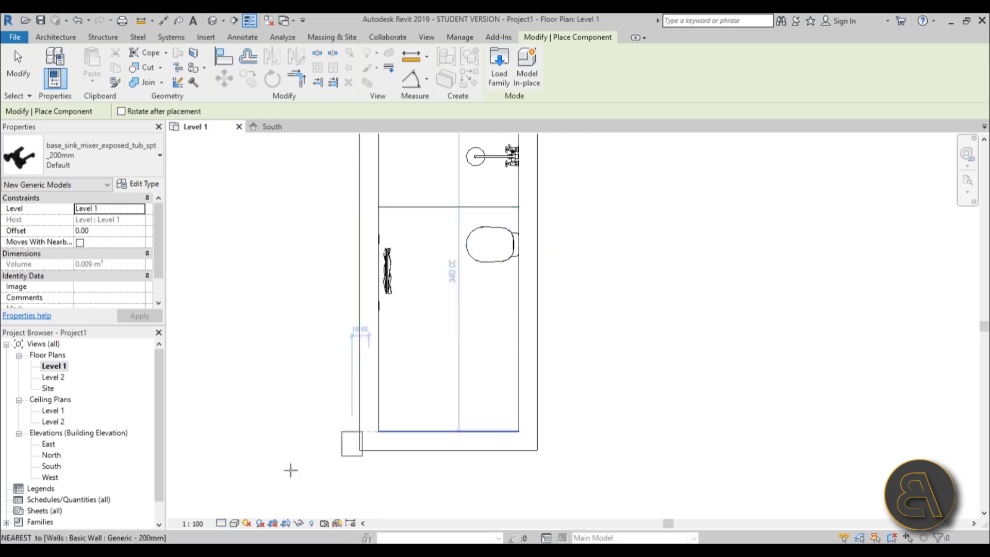
pyautogui.click(222, 523)
pyautogui.click(238, 511)
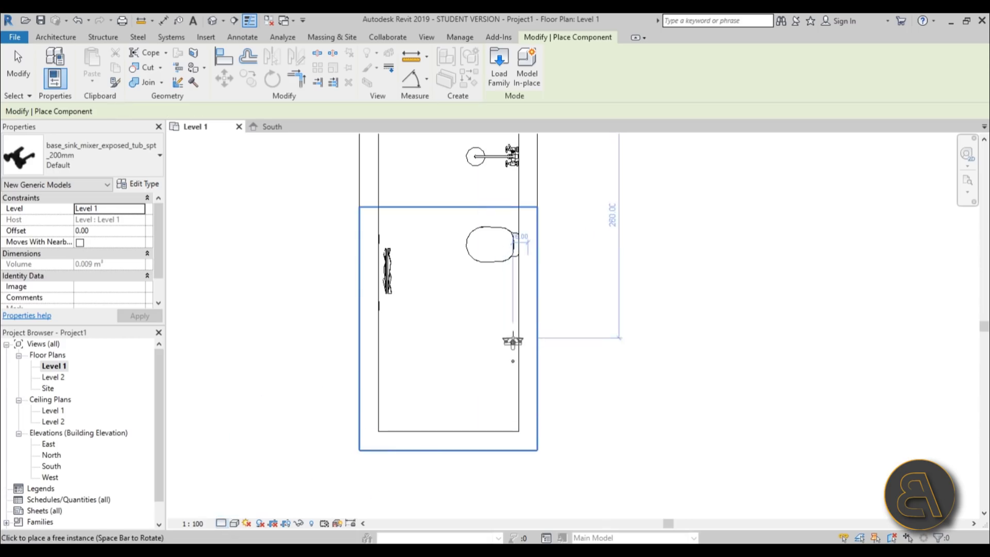
# - Rotate the sink mixer to face into the room, set its offset to 110 cm, and place it against the right-hand wall below the water closet
pyautogui.scroll(4, 515, 336)
pyautogui.press('space')
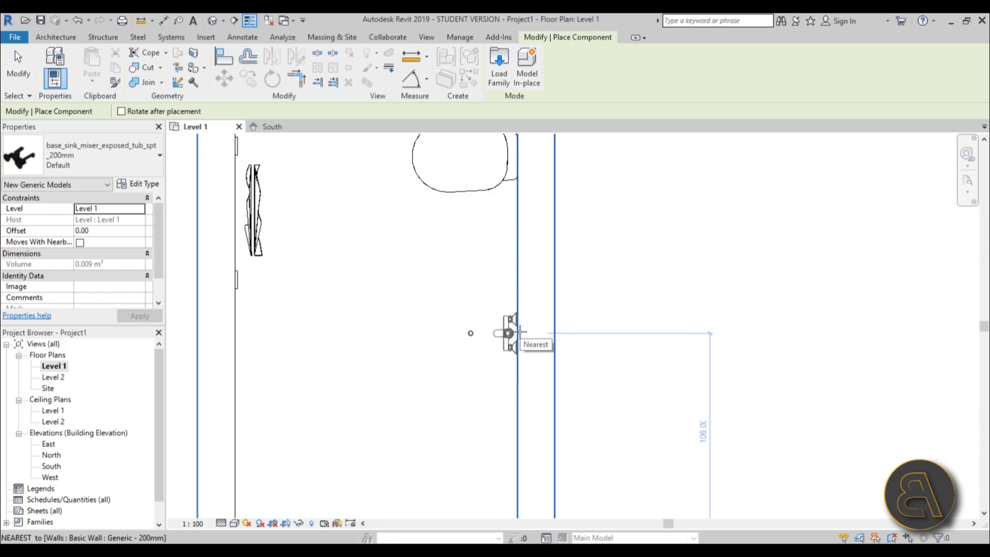
pyautogui.click(112, 229)
pyautogui.write('1')
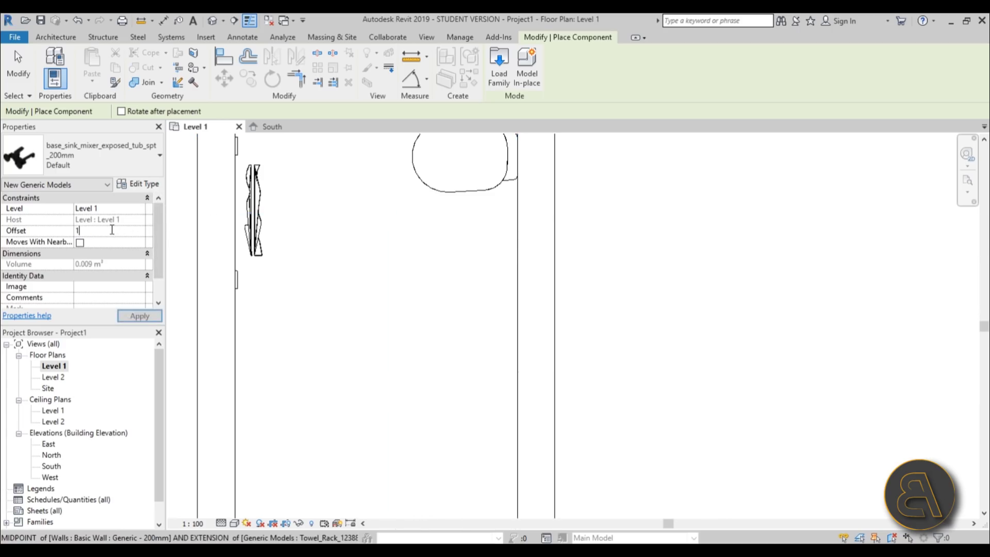
pyautogui.write('10')
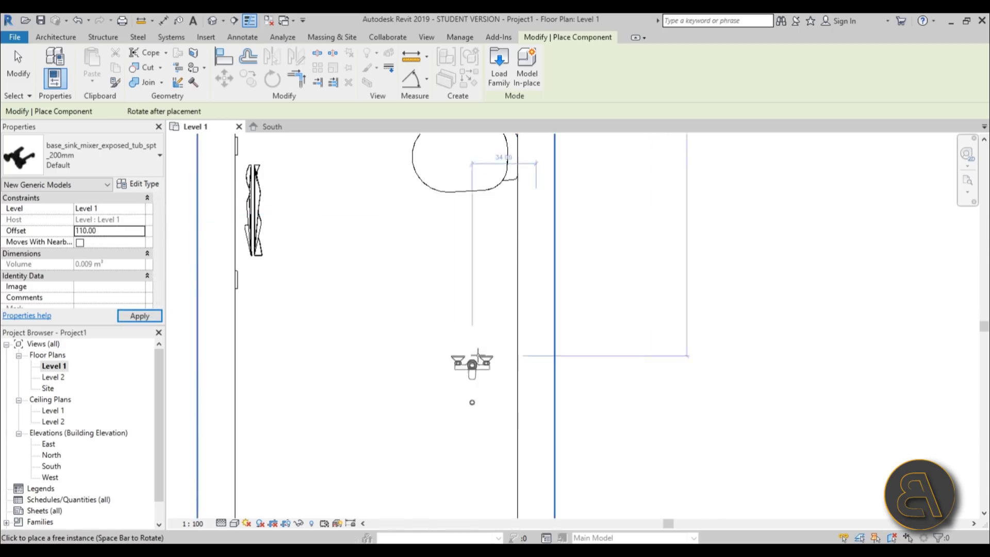
pyautogui.click(507, 348)
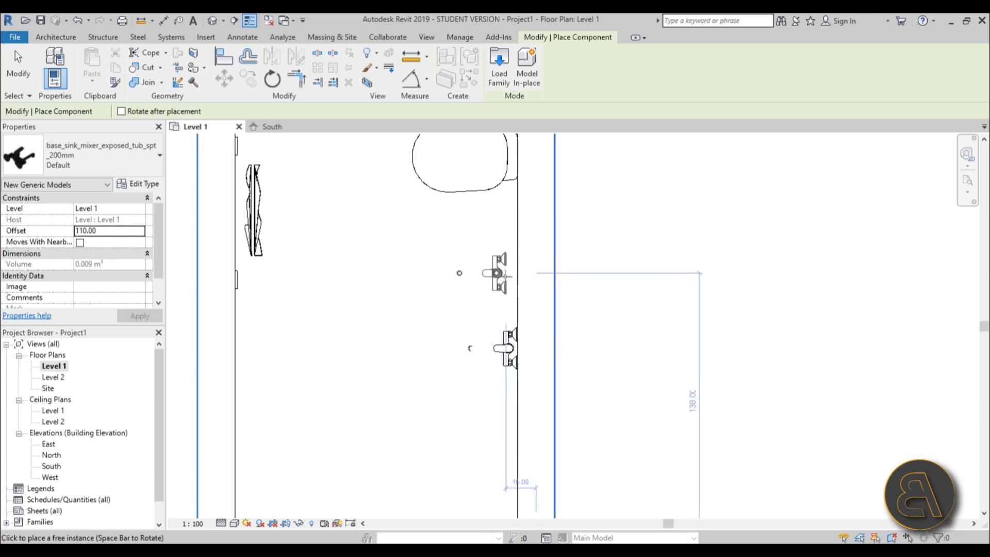
# - Finish placing components and nudge the placed sink mixer up along the wall to about 120 cm from the lower wall's centreline
pyautogui.press('Escape')
pyautogui.press('Escape')
pyautogui.scroll(-5, 479, 341)
pyautogui.click(499, 316)
pyautogui.press('Up')
pyautogui.press('Up')
pyautogui.press('Down')
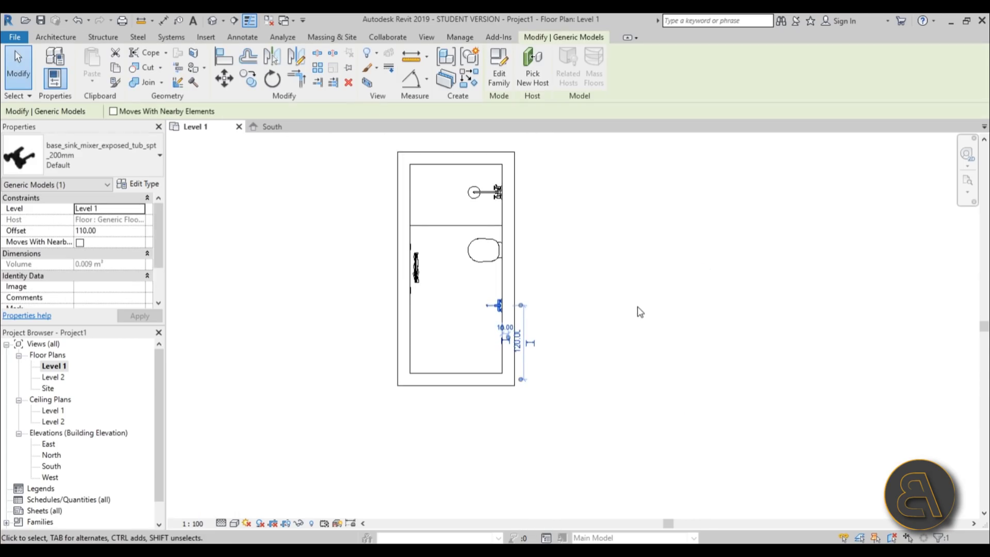
pyautogui.press('Escape')
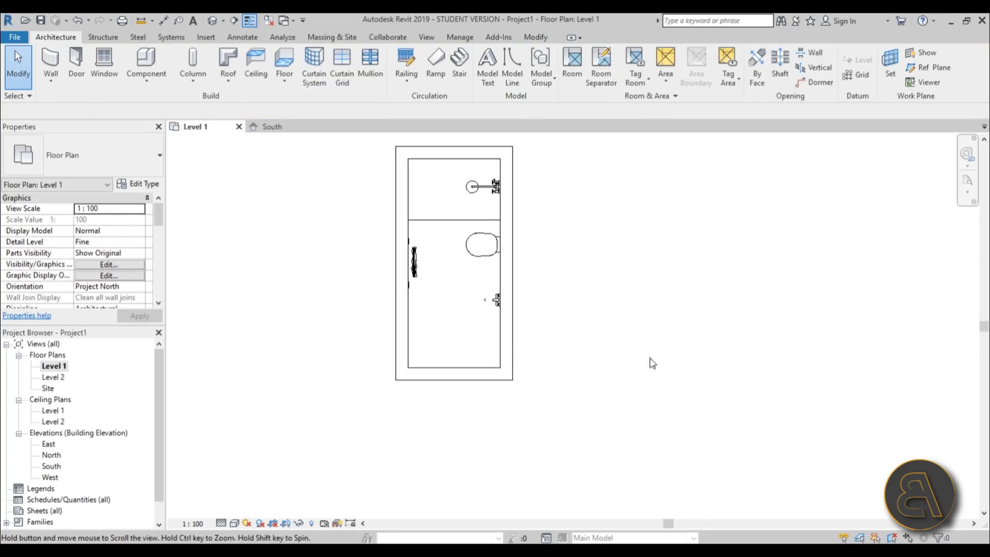
# - Place an M_Single-Flush 0762 x 2032mm door in the lower wall near its left corner, swinging into the room
pyautogui.click(76, 63)
pyautogui.click(86, 149)
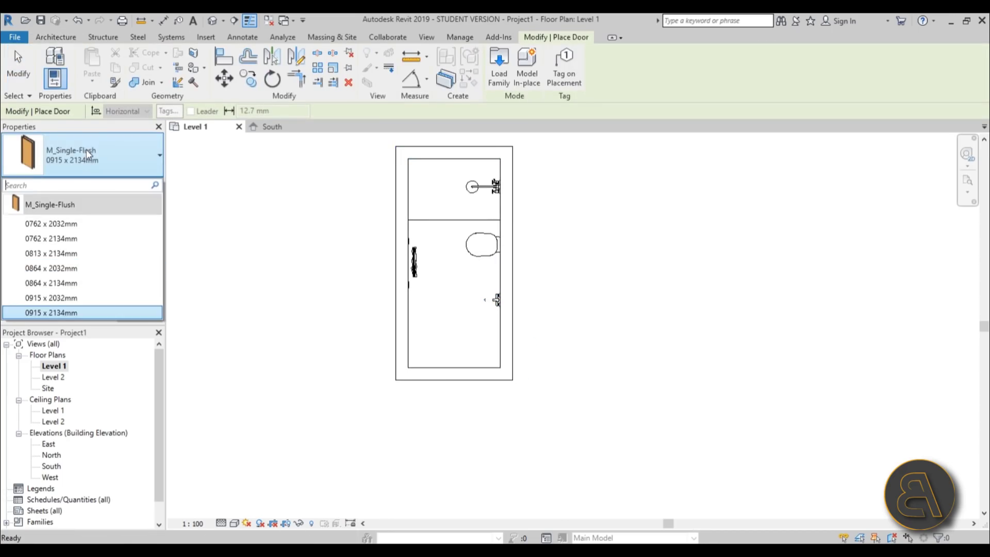
pyautogui.click(70, 223)
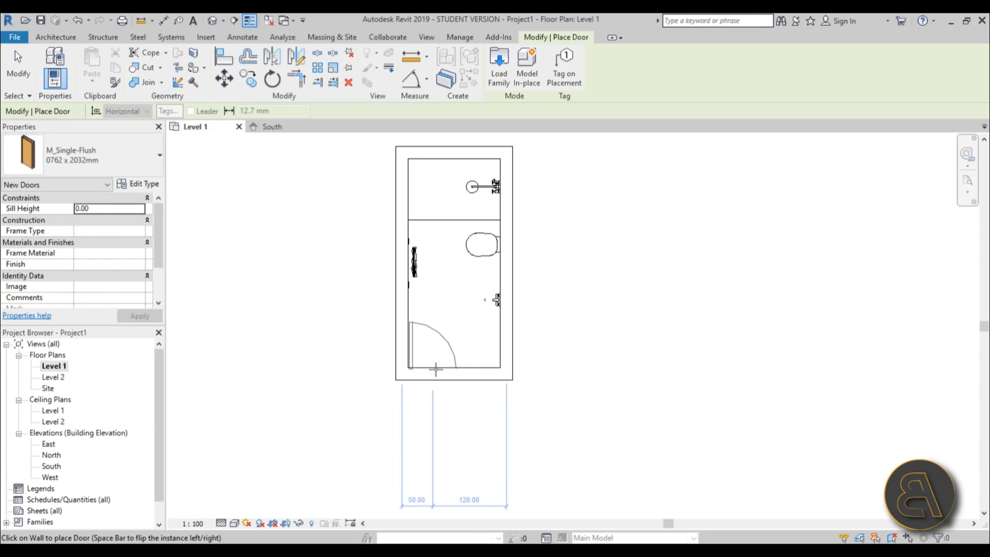
pyautogui.click(435, 368)
pyautogui.press('Escape')
pyautogui.click(361, 311)
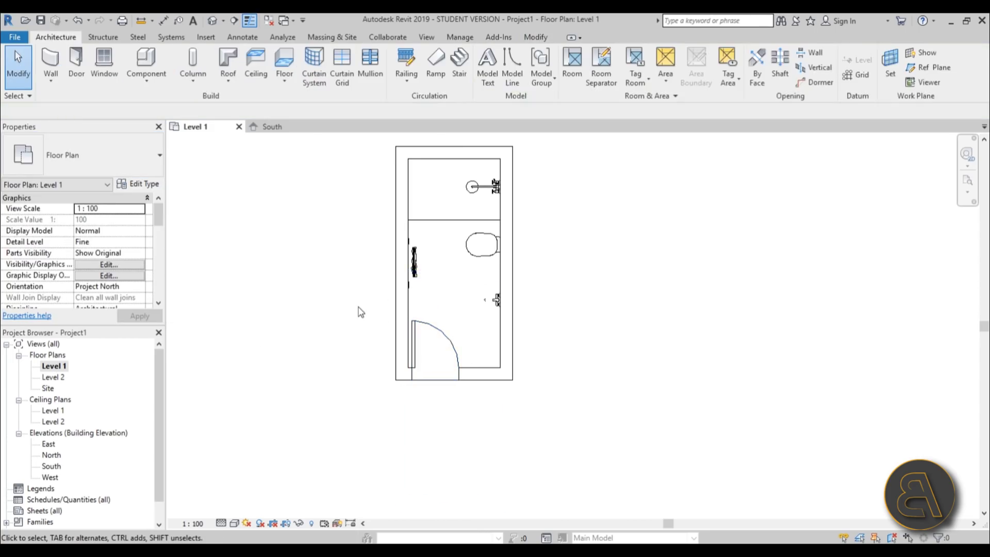
# - Open the layer structure of the left-hand wall's Basic Wall Generic - 200mm type for editing
pyautogui.scroll(2, 535, 360)
pyautogui.moveTo(534, 361)
pyautogui.mouseDown(button='middle')
pyautogui.moveTo(409, 319)
pyautogui.moveTo(414, 355)
pyautogui.mouseUp(button='middle')
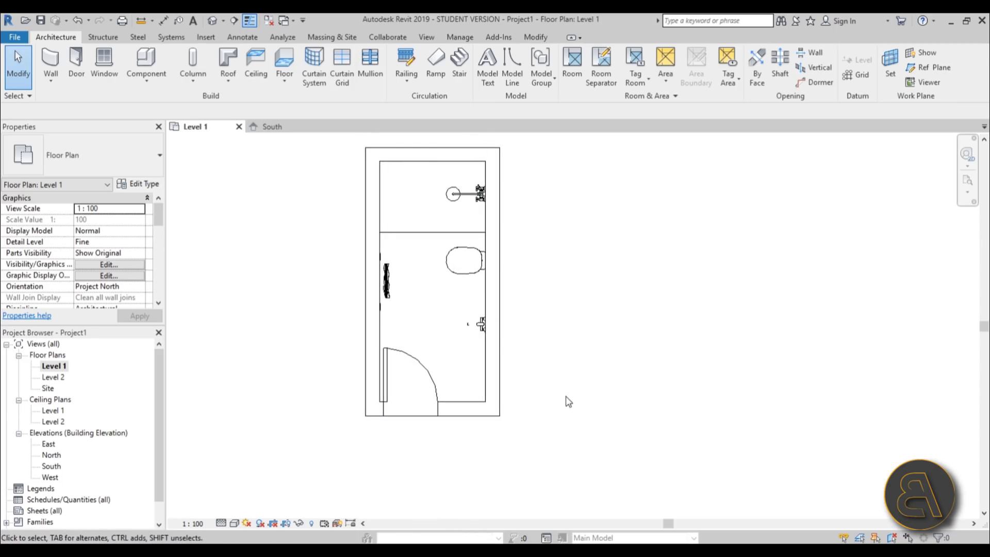
pyautogui.moveTo(569, 264); pyautogui.dragTo(586, 299, button='middle')
pyautogui.moveTo(578, 256); pyautogui.dragTo(578, 263, button='middle')
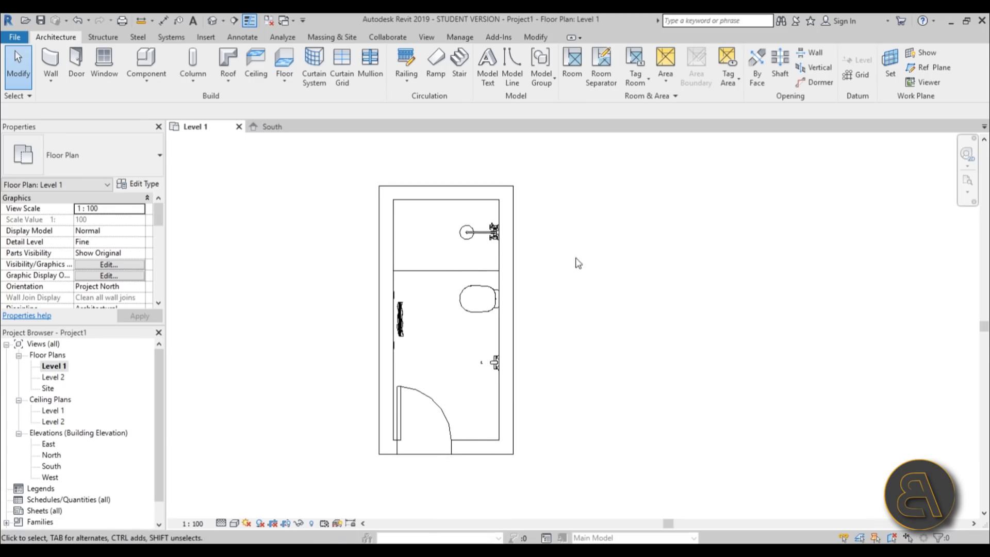
pyautogui.click(392, 209)
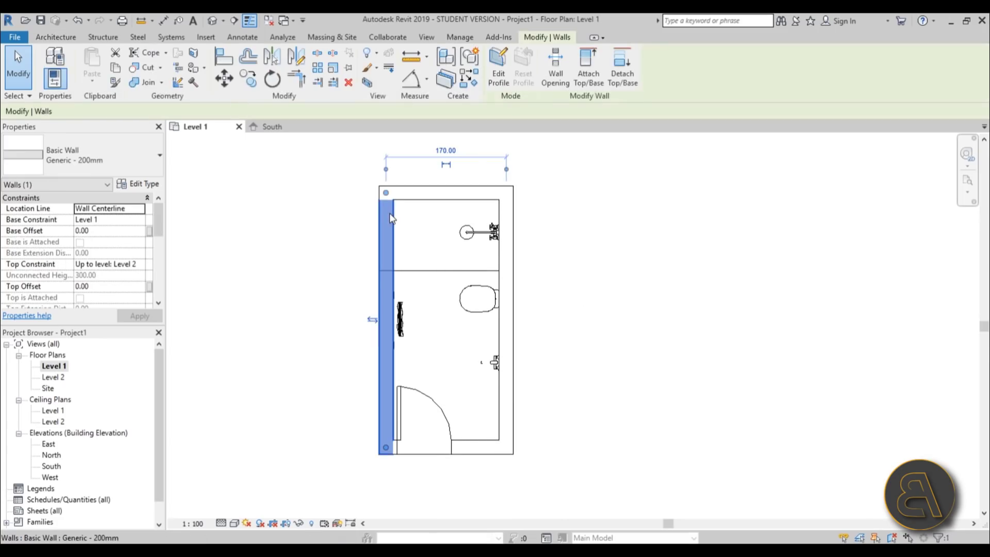
pyautogui.click(139, 185)
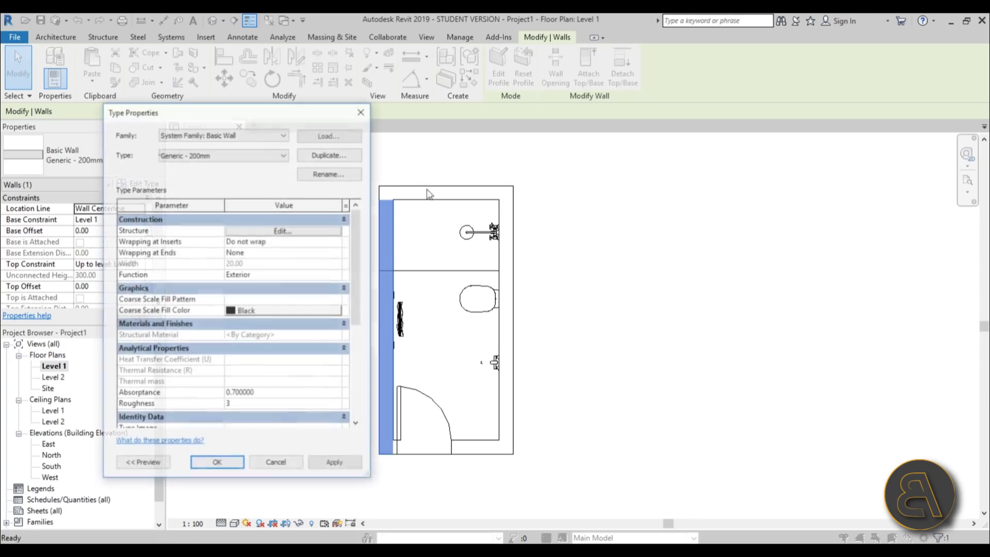
pyautogui.click(311, 233)
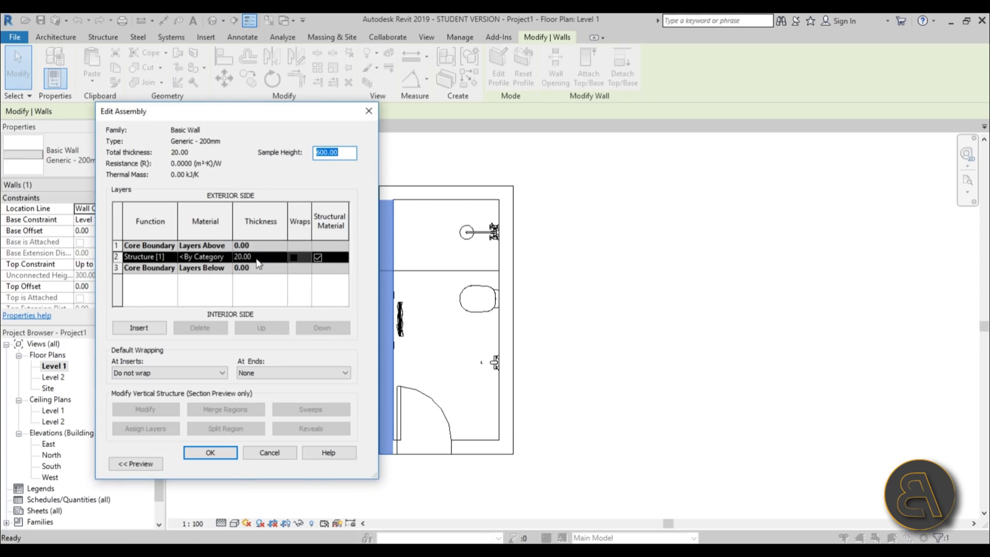
# - Search the materials for white, assign Gypsum Wall Board to the wall's structure layer, and apply the type change
pyautogui.click(229, 257)
pyautogui.click(227, 257)
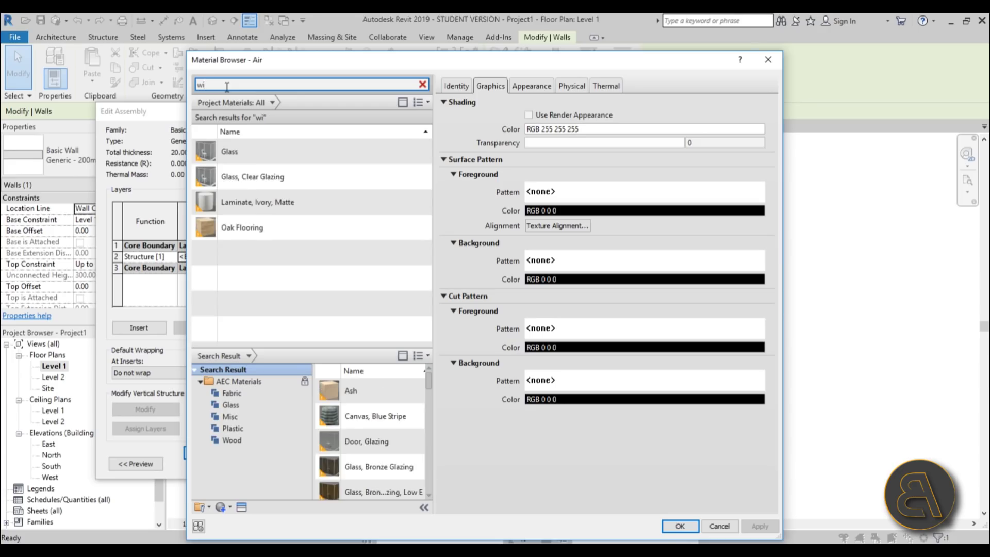
pyautogui.write('hite')
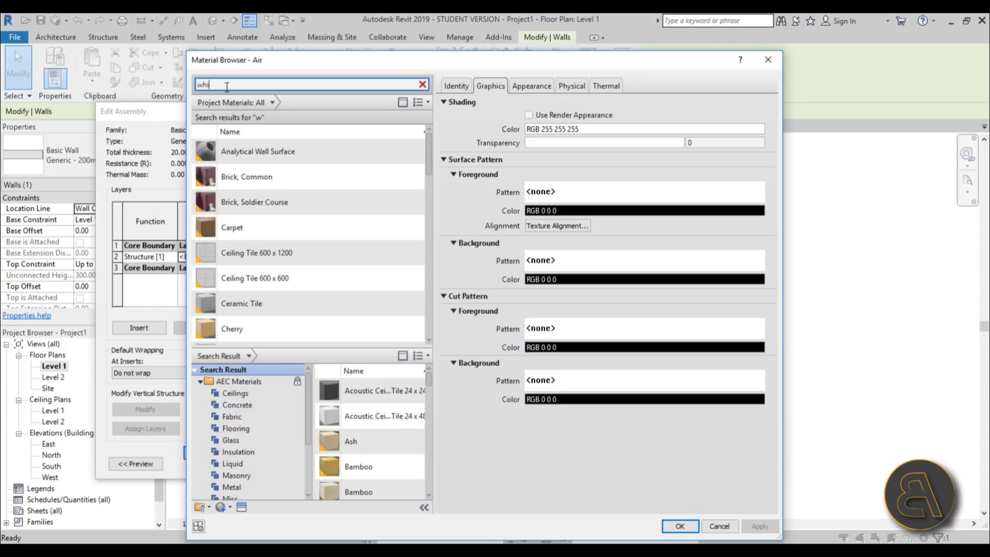
pyautogui.click(264, 231)
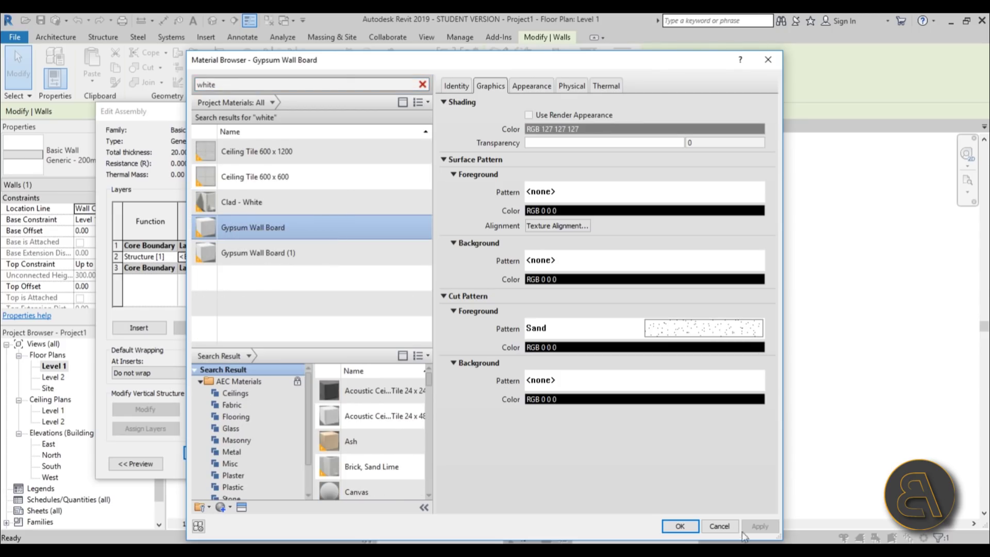
pyautogui.click(681, 526)
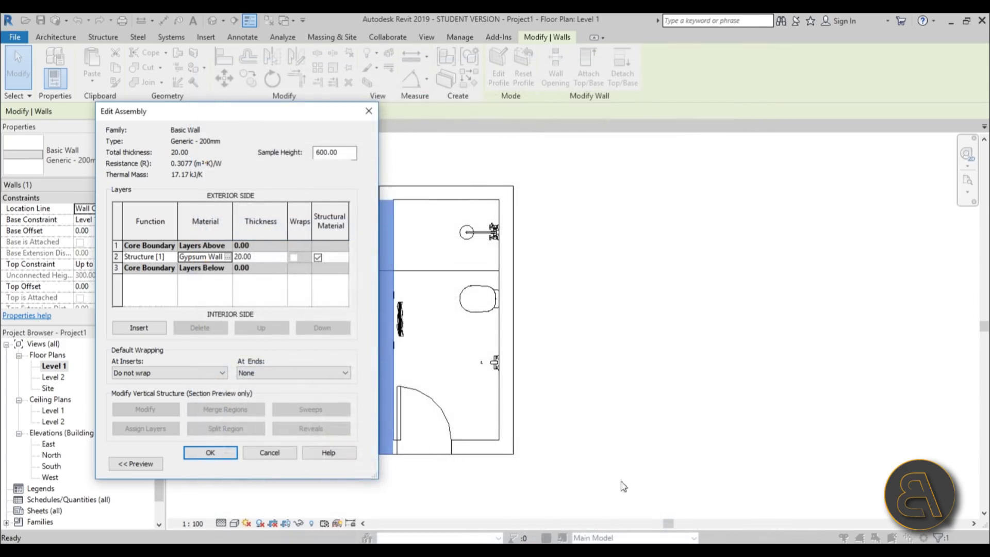
pyautogui.click(220, 456)
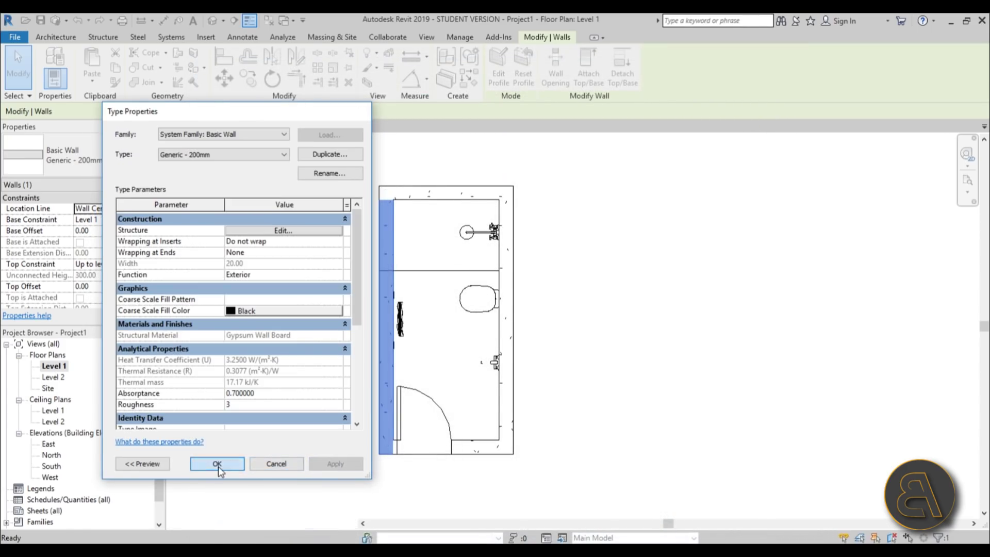
pyautogui.click(218, 465)
pyautogui.click(470, 376)
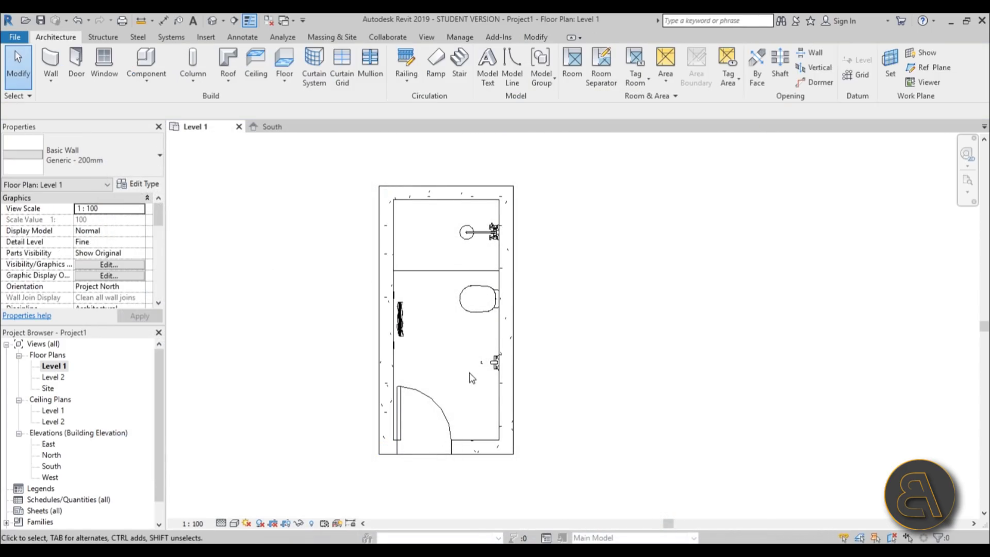
# - Open the material selection for the structure layer of the lower floor slab's Generic Floor - 400mm type
pyautogui.click(429, 279)
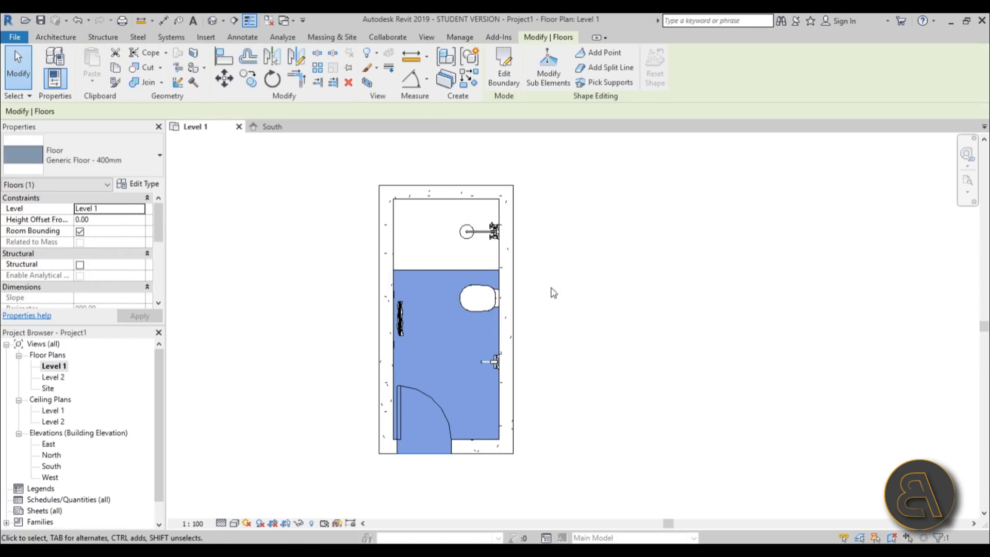
pyautogui.click(138, 184)
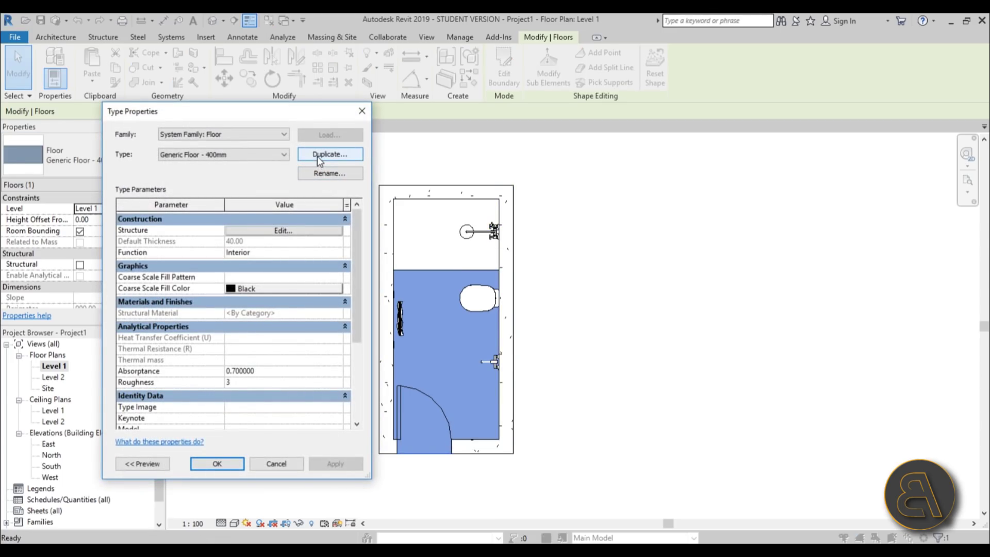
pyautogui.click(291, 231)
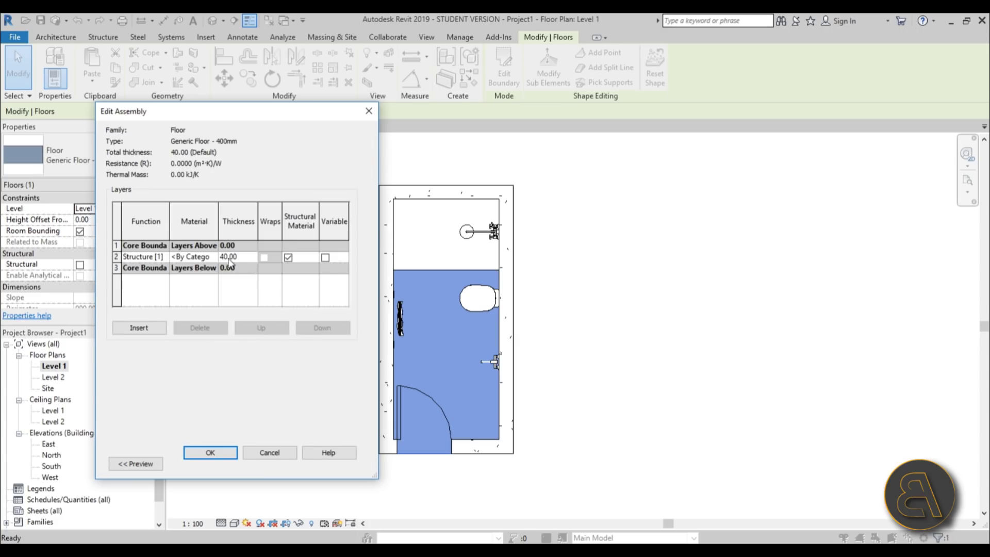
pyautogui.click(206, 257)
pyautogui.click(215, 256)
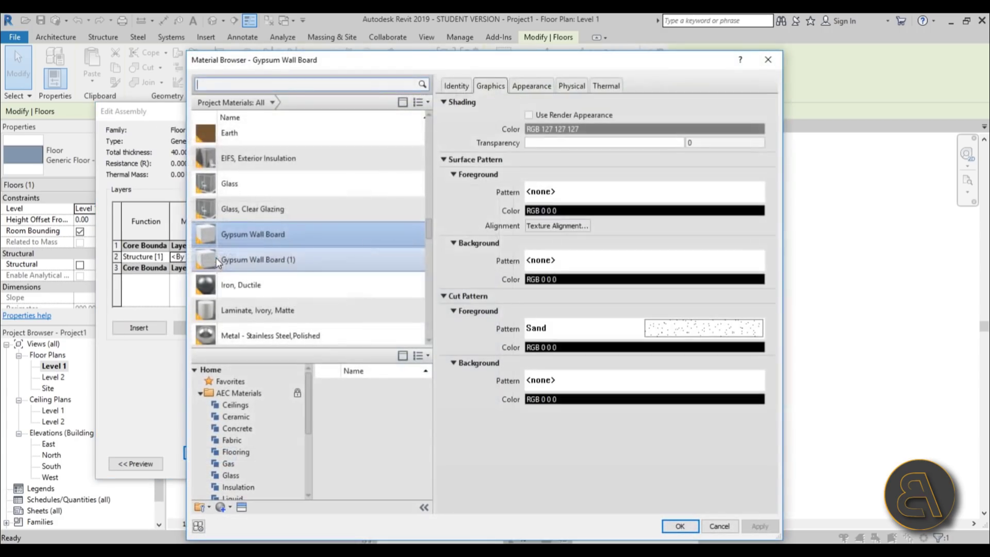
# - Search the materials for wood and add Siding, Clapboard from the AEC Materials library to the project
pyautogui.click(248, 86)
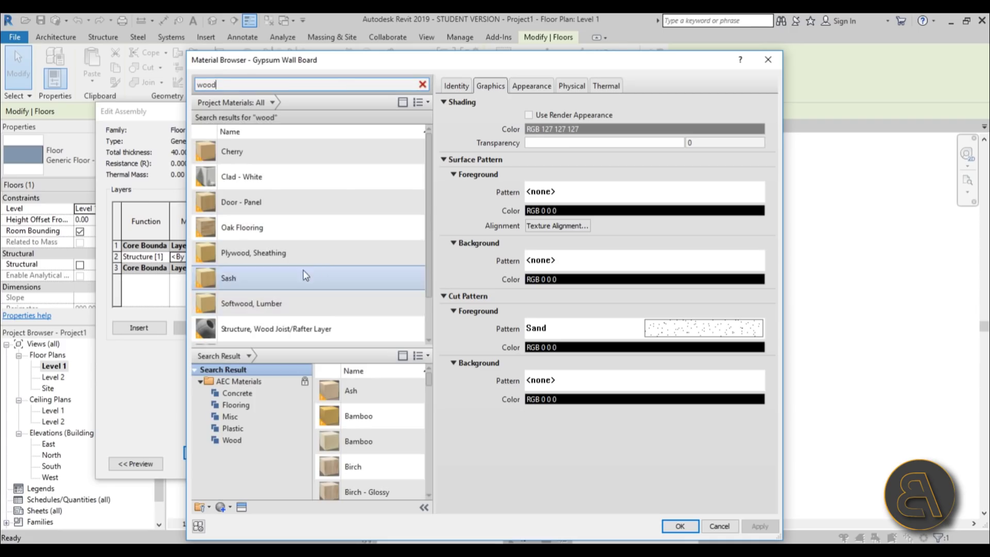
pyautogui.scroll(-3, 394, 437)
pyautogui.scroll(-6, 394, 435)
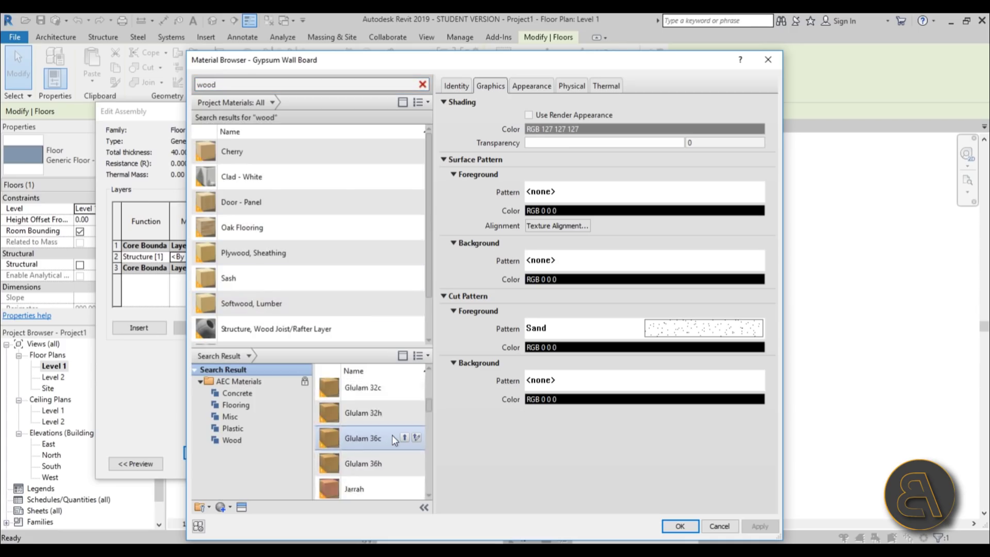
pyautogui.scroll(-6, 379, 418)
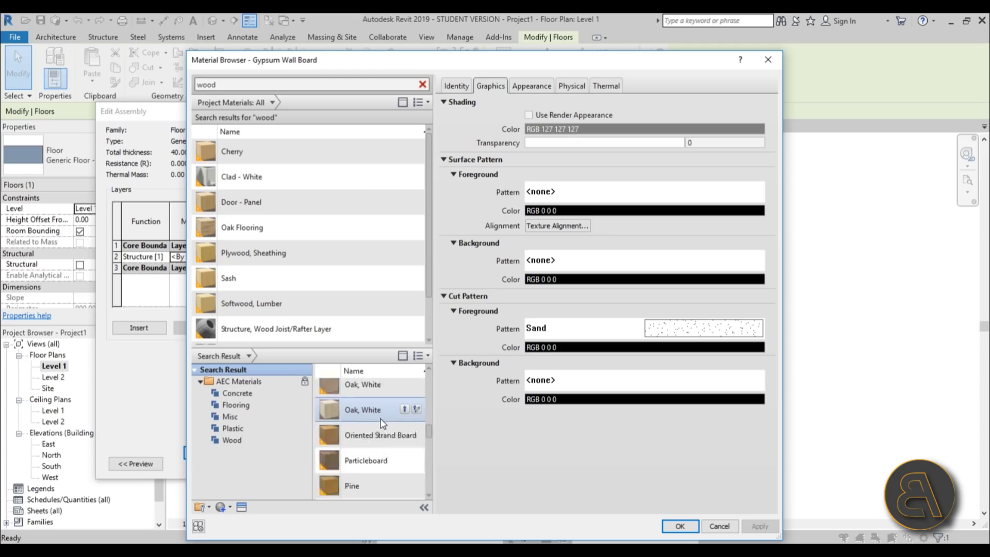
pyautogui.scroll(-3, 378, 422)
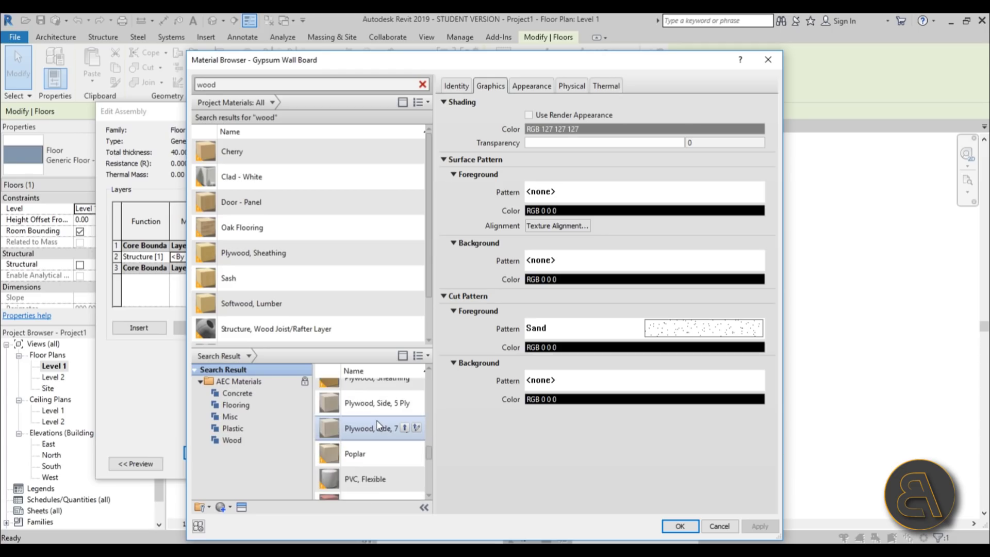
pyautogui.scroll(-3, 376, 419)
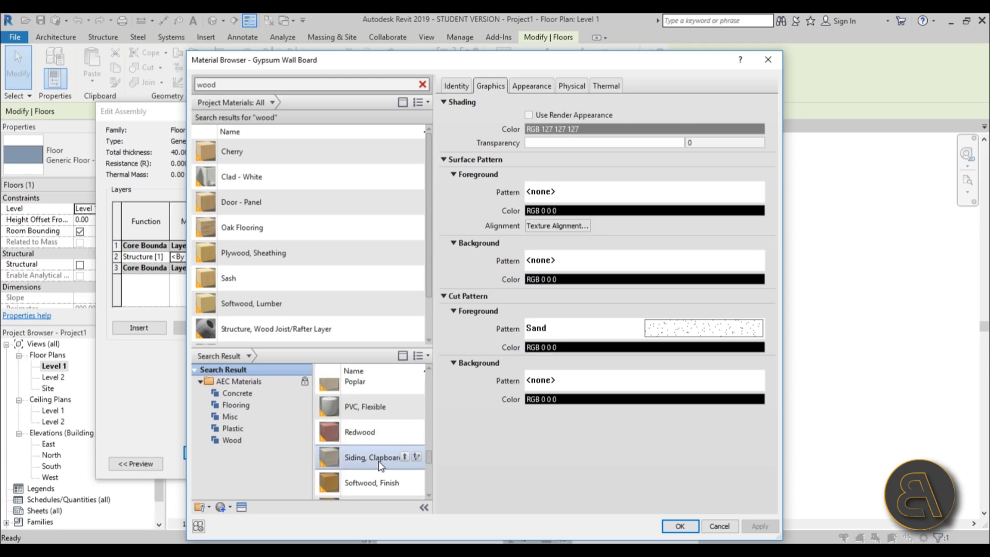
pyautogui.click(403, 456)
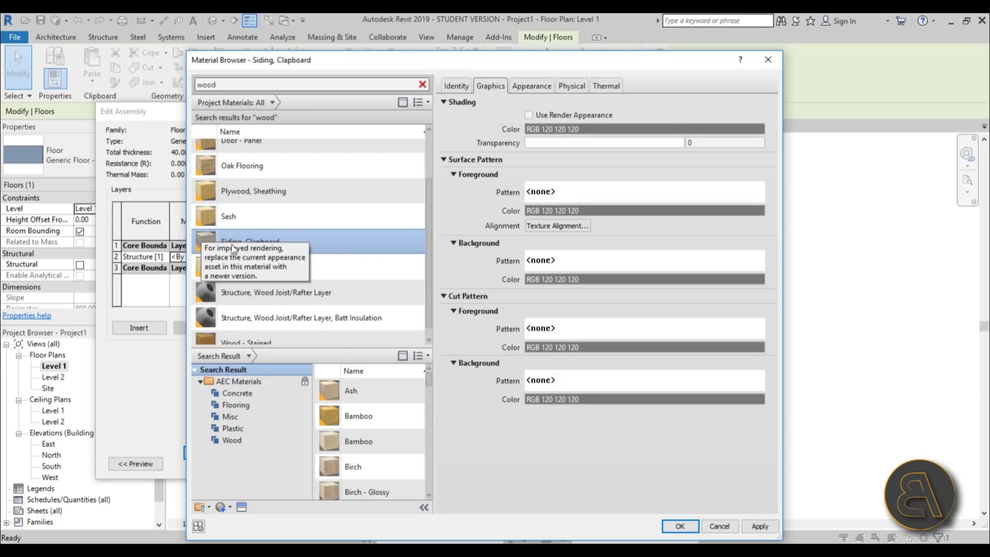
# - Assign Siding, Clapboard to the floor's structure layer, accept the type change, and deselect the slab
pyautogui.click(687, 527)
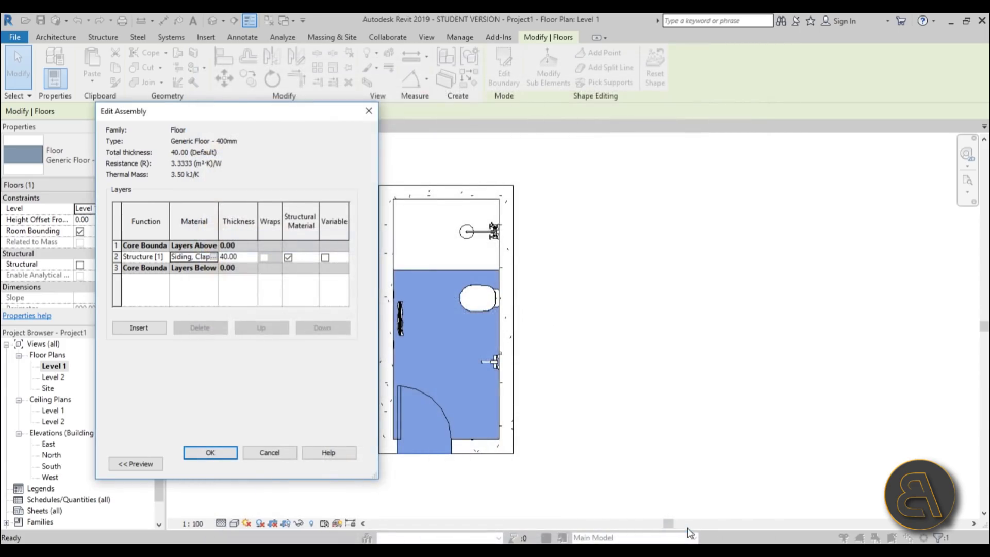
pyautogui.click(212, 452)
pyautogui.click(333, 464)
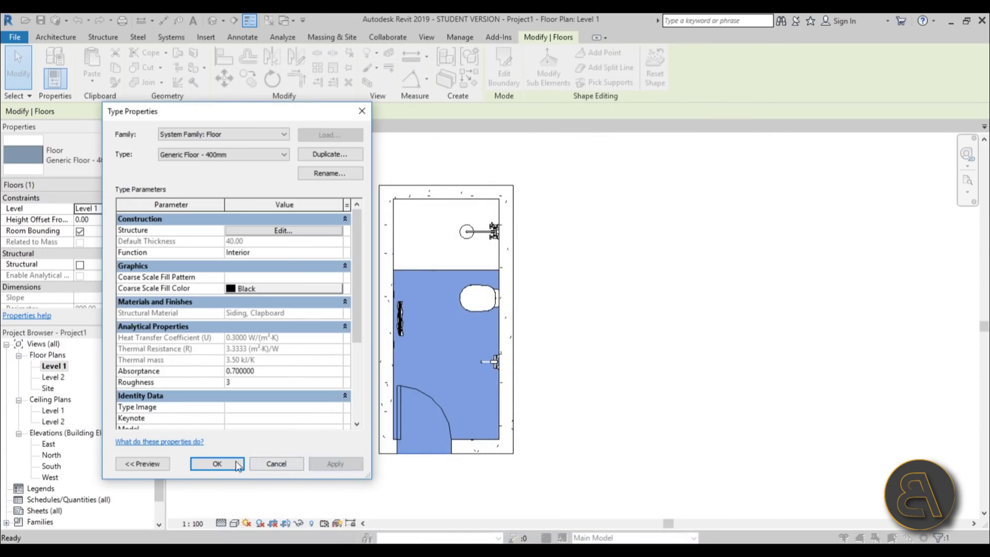
pyautogui.click(217, 464)
pyautogui.press('Escape')
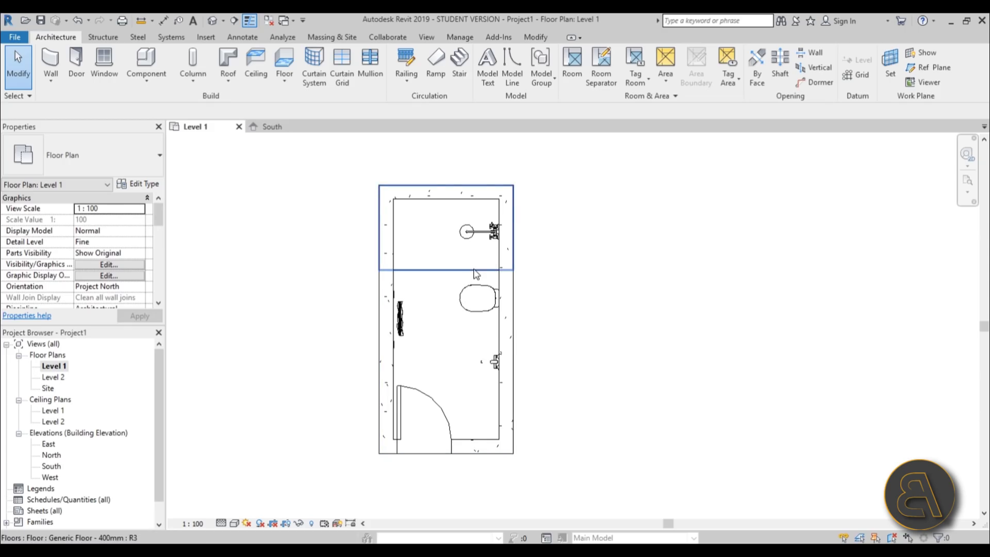
# - Duplicate the upper shower slab's floor type as Generic Floor - 400mm 2
pyautogui.click(475, 273)
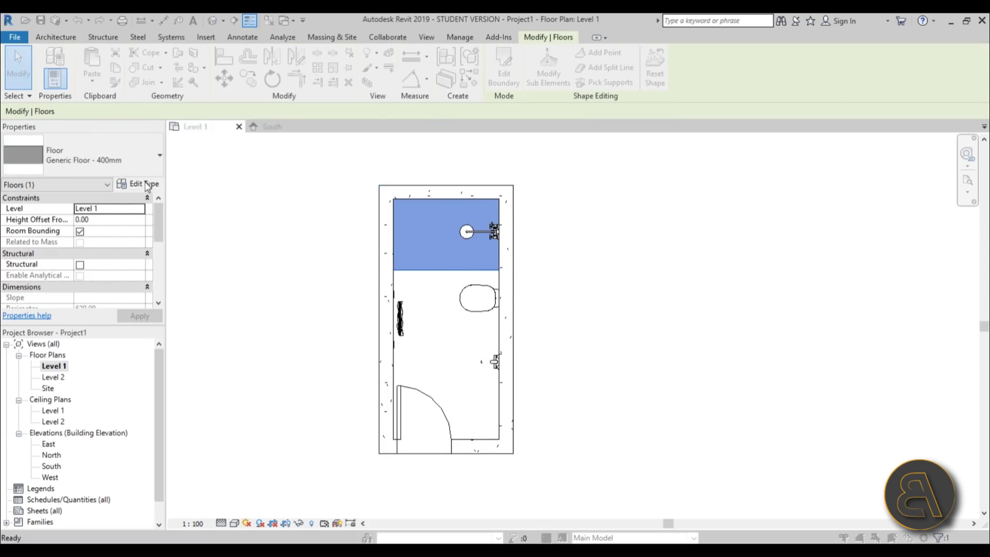
pyautogui.click(146, 185)
pyautogui.click(326, 154)
pyautogui.click(370, 239)
pyautogui.click(349, 268)
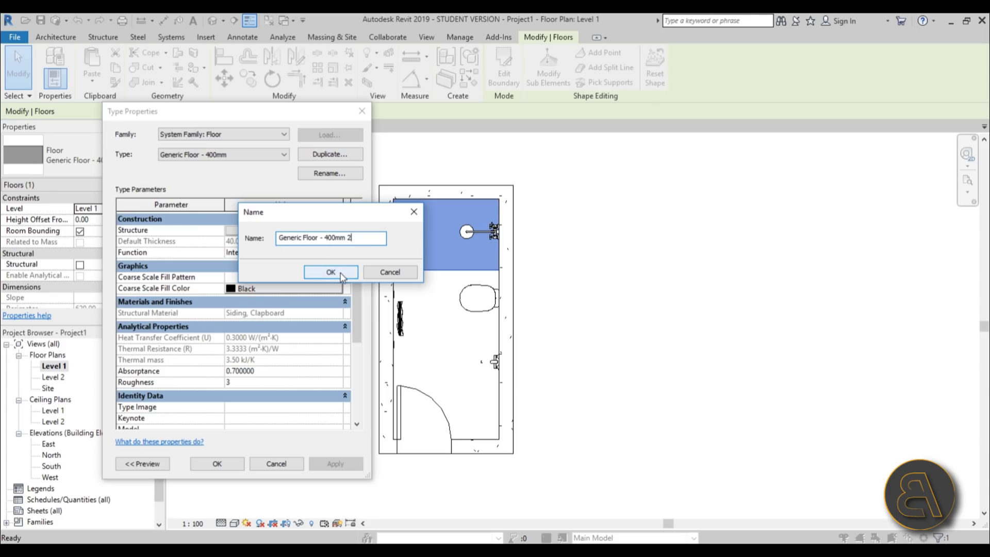
# - For the structure layer of Generic Floor - 400mm 2, search the materials for stone and add Blue Stone from the AEC Materials library
pyautogui.click(292, 230)
pyautogui.click(214, 258)
pyautogui.click(212, 256)
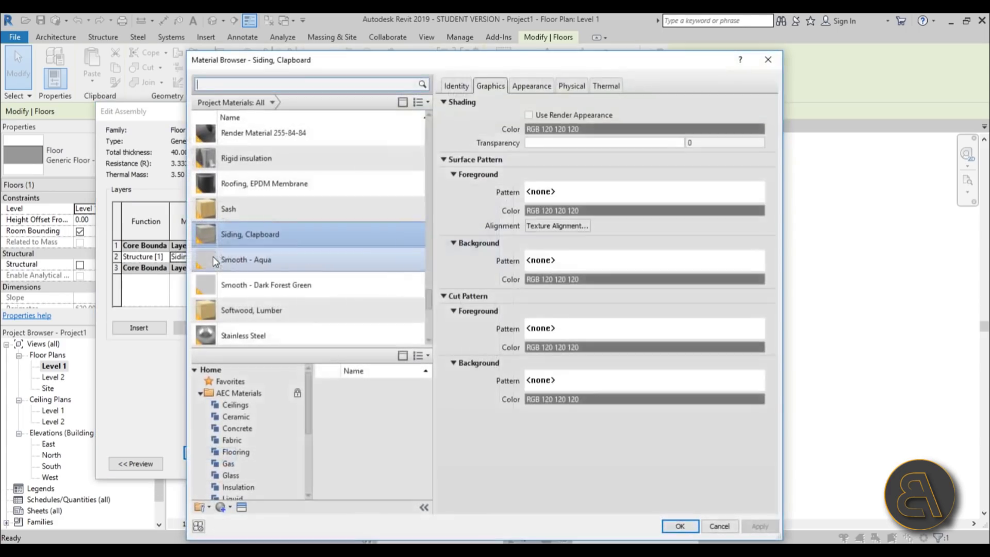
pyautogui.click(223, 81)
pyautogui.write('ston')
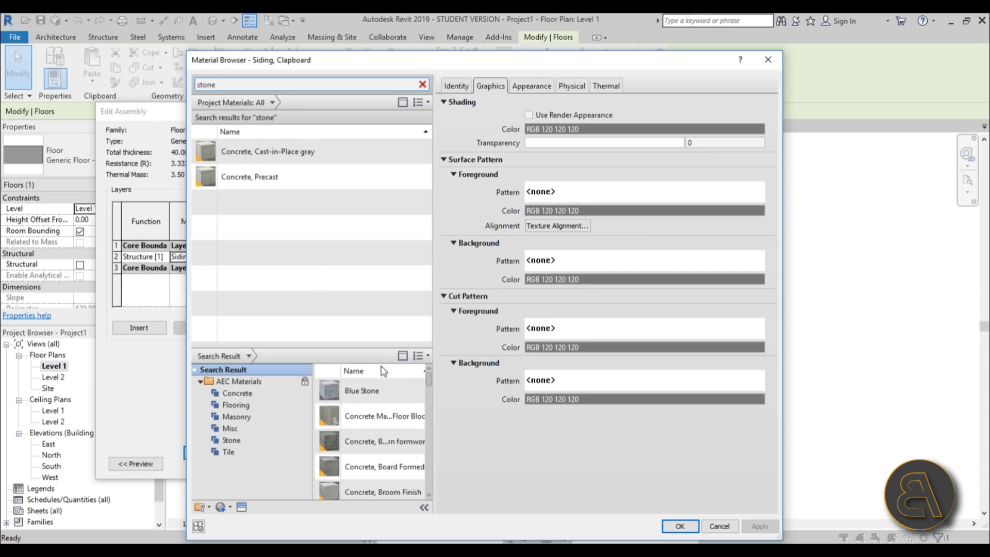
pyautogui.moveTo(375, 424)
pyautogui.click(369, 391)
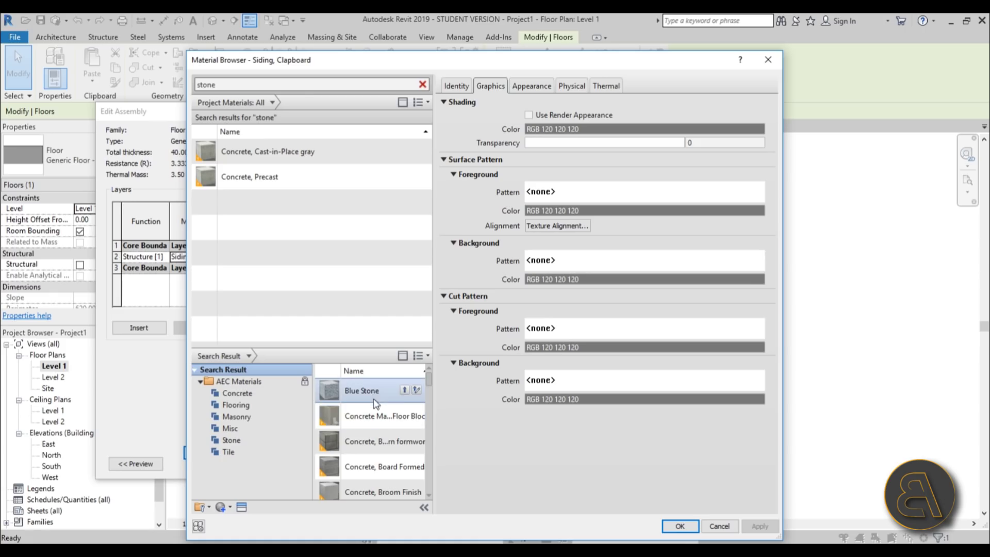
pyautogui.click(404, 391)
# - Preview Blue Stone's appearance, assign it to the shower floor's structure layer, and accept the type changes
pyautogui.click(531, 86)
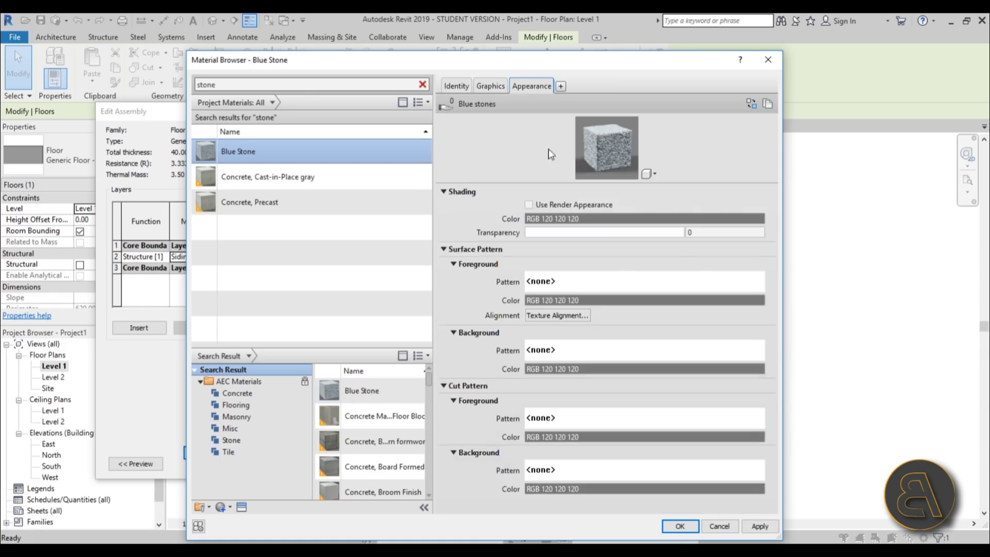
pyautogui.moveTo(569, 185); pyautogui.dragTo(570, 361)
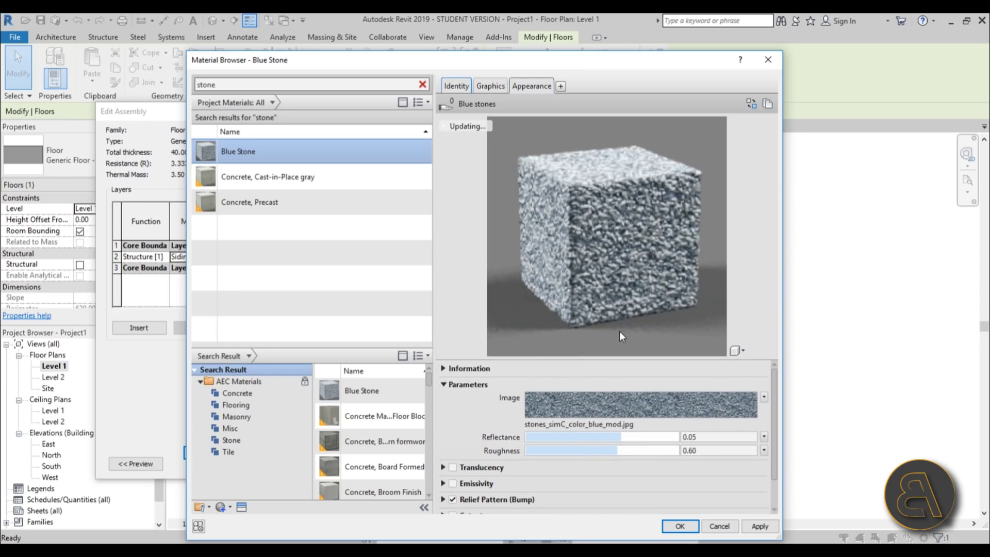
pyautogui.click(759, 526)
pyautogui.click(679, 525)
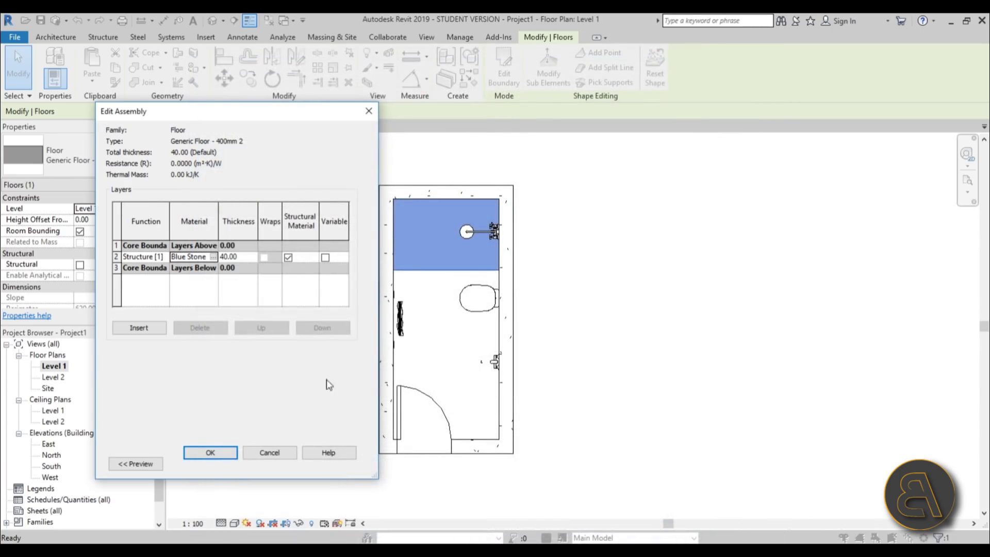
pyautogui.click(222, 453)
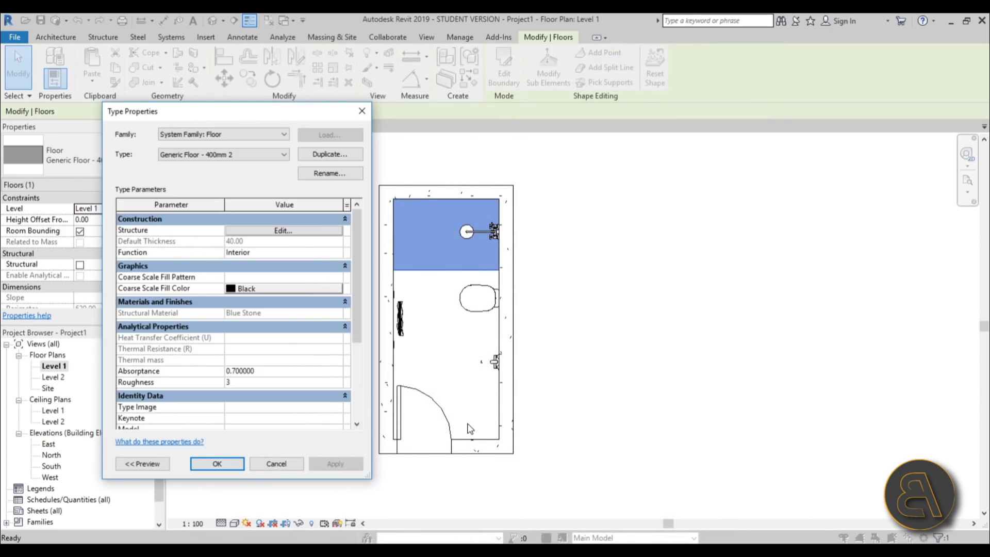
pyautogui.click(221, 466)
pyautogui.click(537, 376)
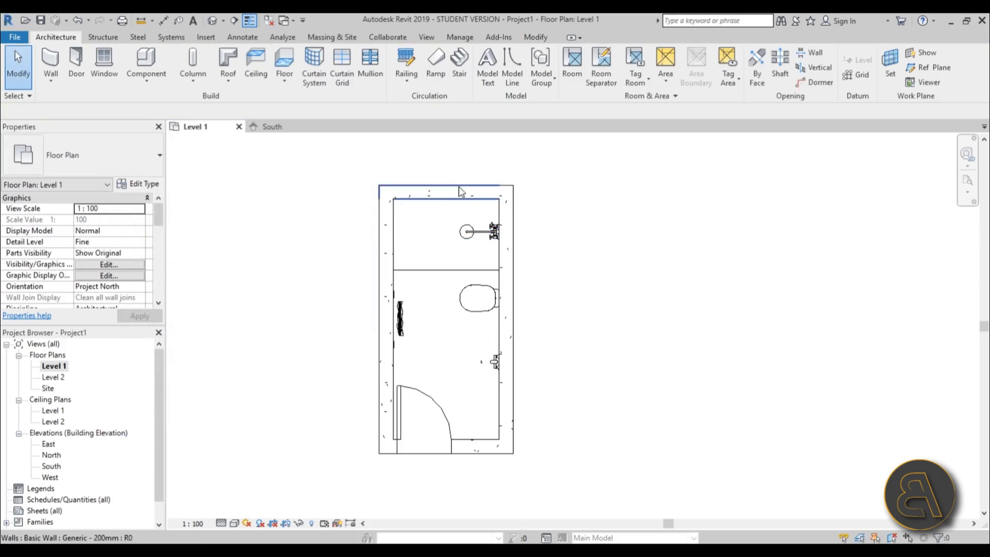
pyautogui.scroll(2, 454, 212)
pyautogui.click(453, 212)
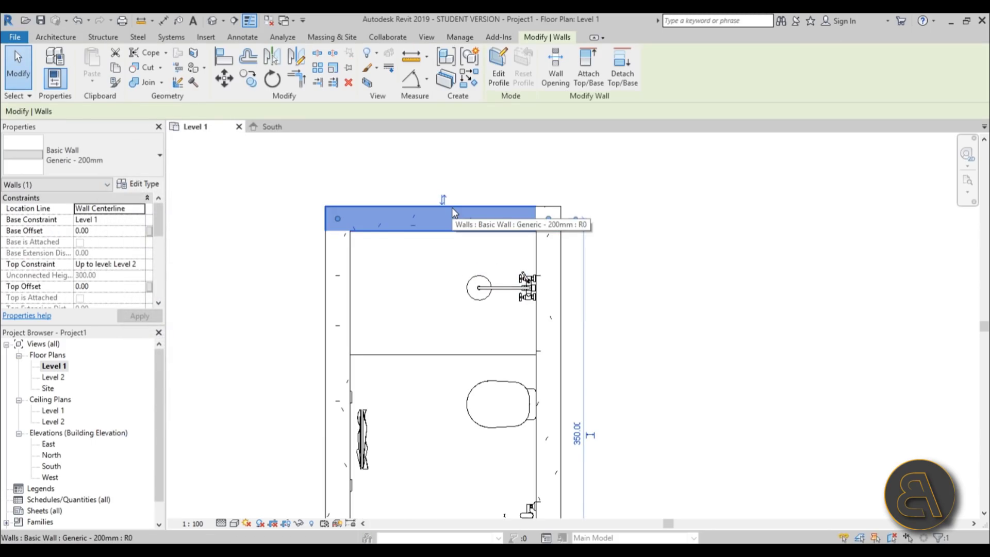
pyautogui.scroll(-2, 400, 306)
pyautogui.moveTo(399, 306); pyautogui.dragTo(429, 262, button='middle')
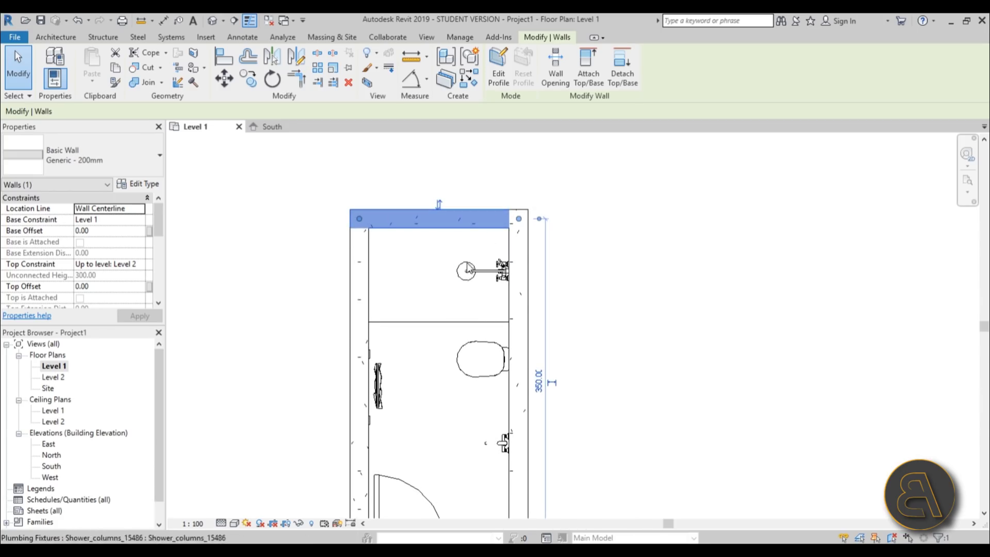
pyautogui.scroll(-3, 477, 197)
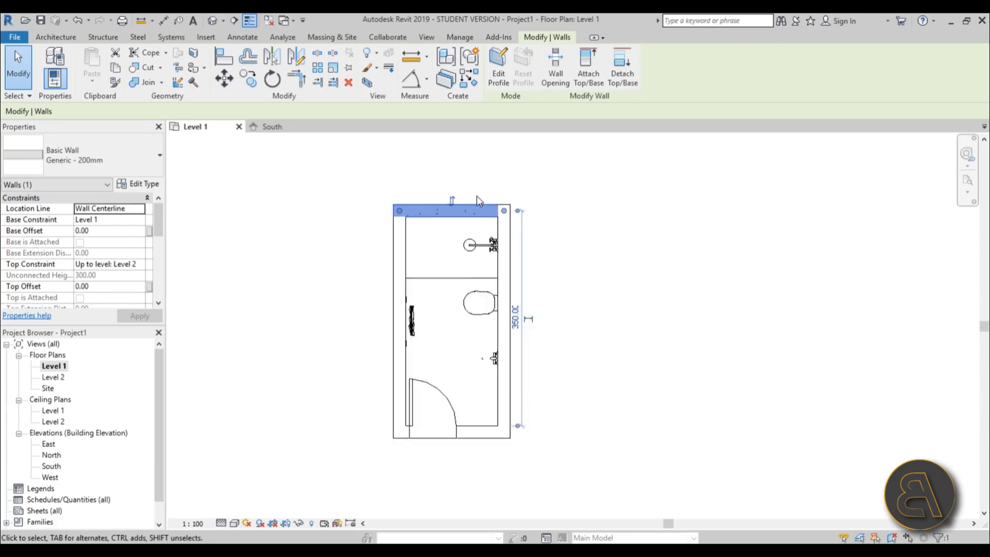
pyautogui.click(553, 269)
pyautogui.moveTo(552, 265); pyautogui.dragTo(559, 273, button='middle')
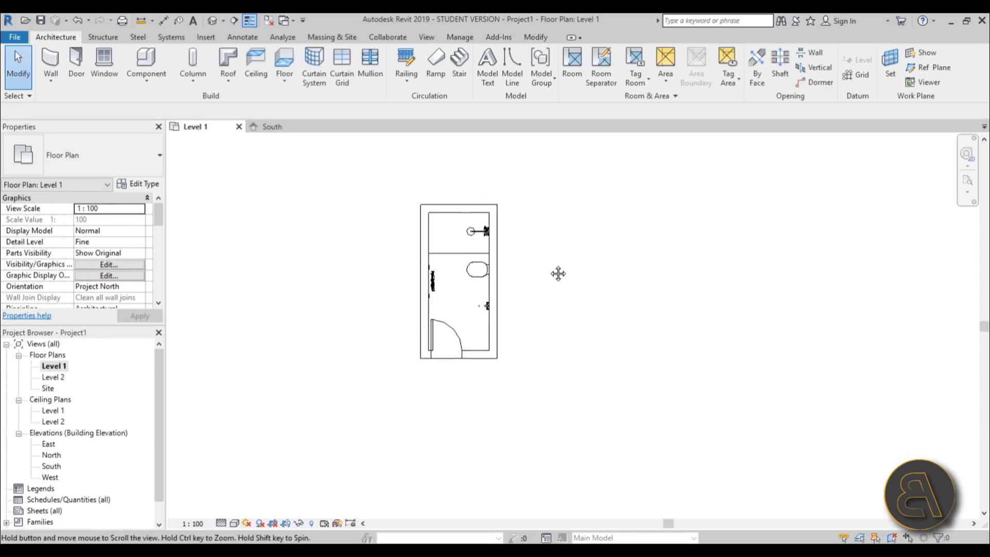
# - Draw a horizontal section line across the whole bathroom, looking toward the shower, and open its section view
pyautogui.click(235, 21)
pyautogui.scroll(1, 421, 302)
pyautogui.click(395, 292)
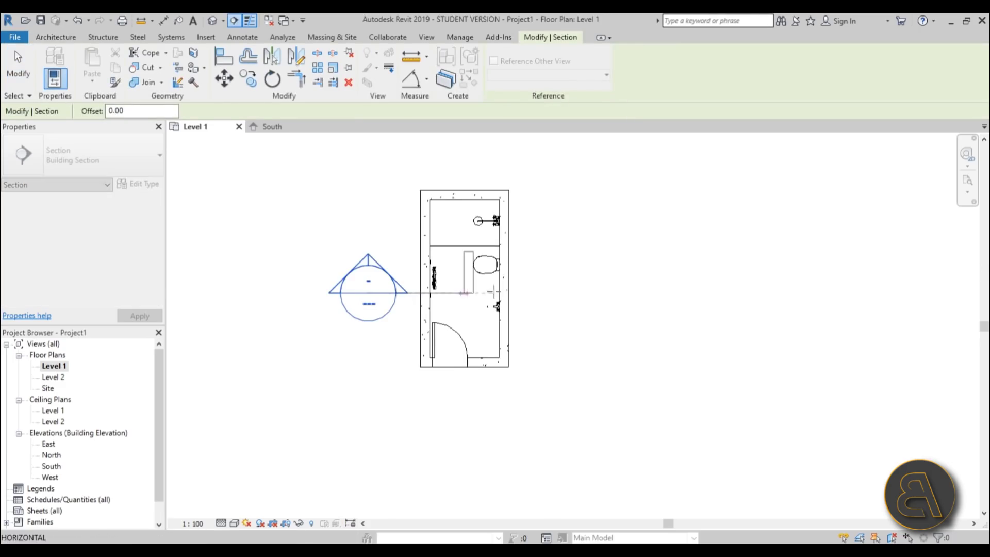
pyautogui.click(545, 293)
pyautogui.press('Escape')
pyautogui.press('Escape')
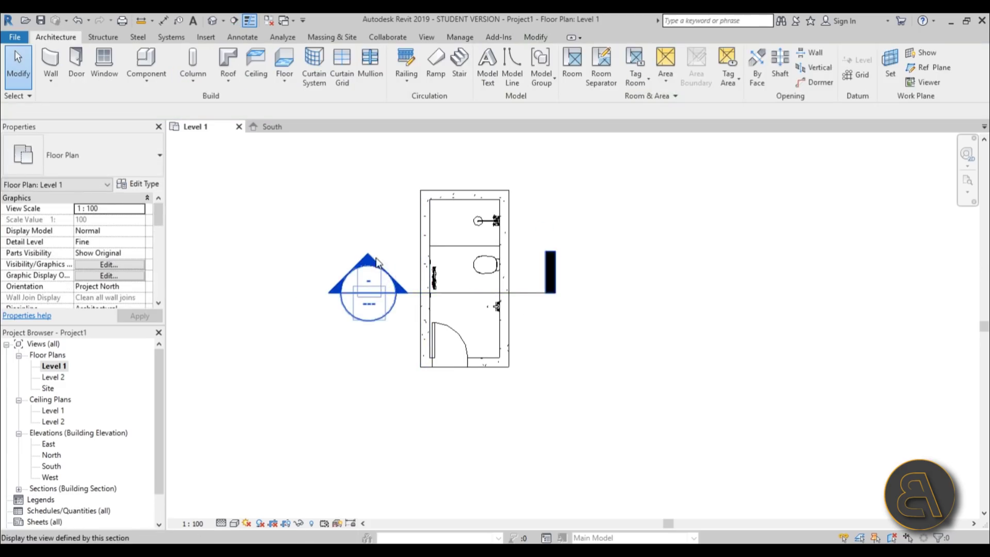
pyautogui.doubleClick(373, 261)
pyautogui.scroll(3, 521, 278)
pyautogui.moveTo(524, 294); pyautogui.dragTo(487, 275, button='middle')
pyautogui.scroll(-1, 510, 306)
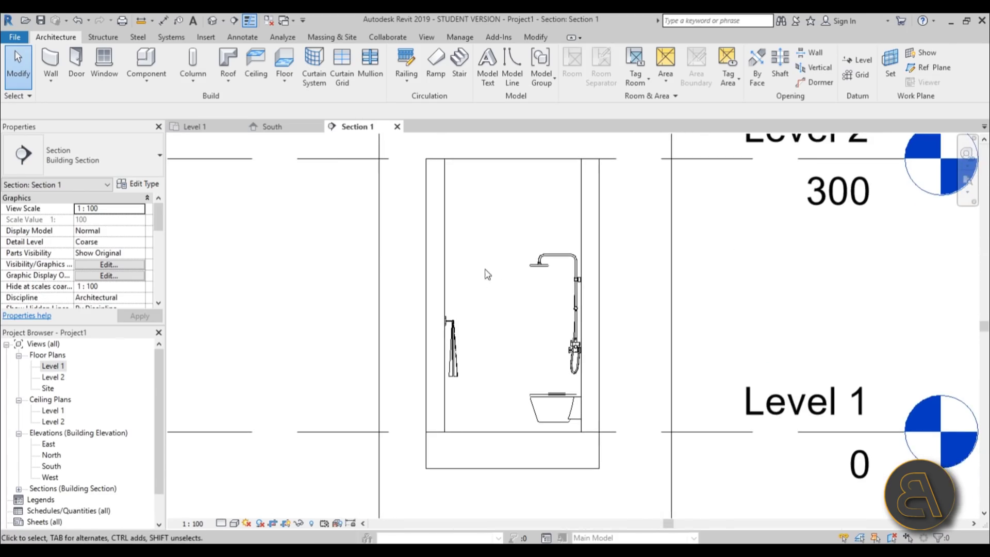
# - Place a horizontal wall reveal across the shower's back wall, about 88 cm above Level 1
pyautogui.click(56, 84)
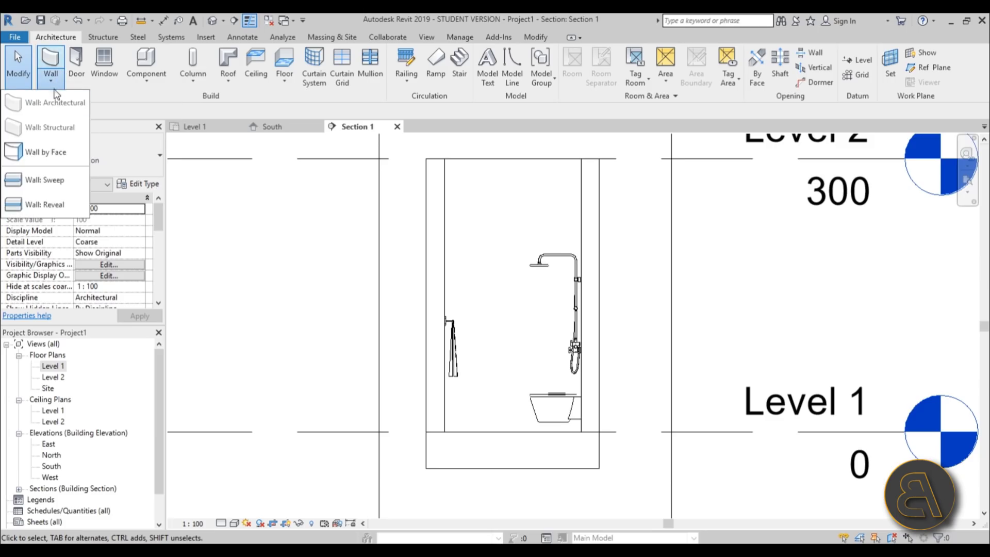
pyautogui.click(36, 206)
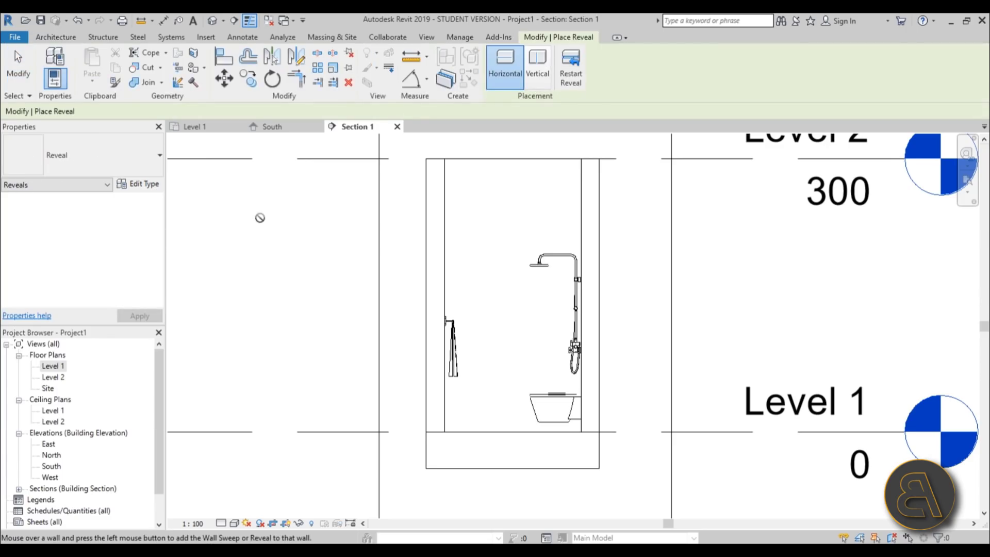
pyautogui.click(56, 37)
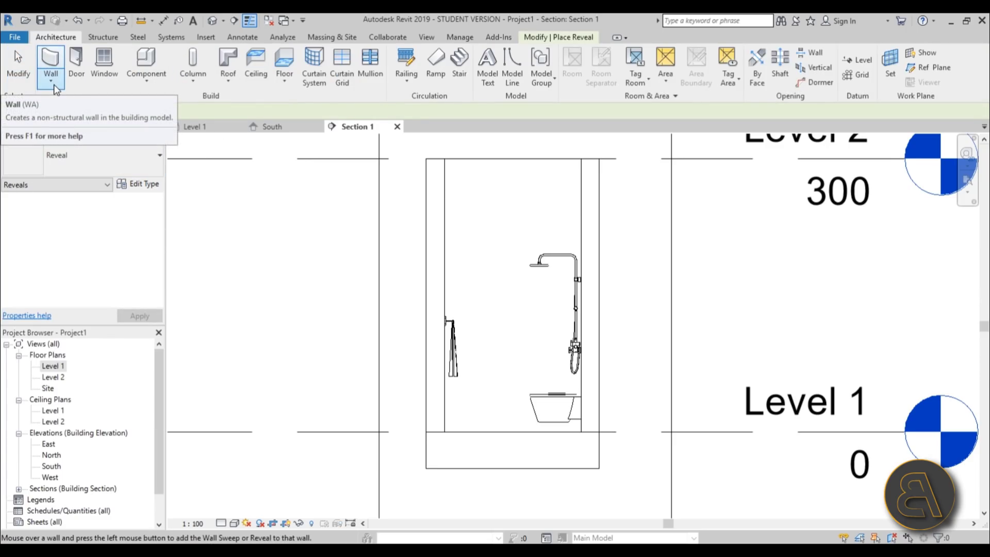
pyautogui.click(59, 84)
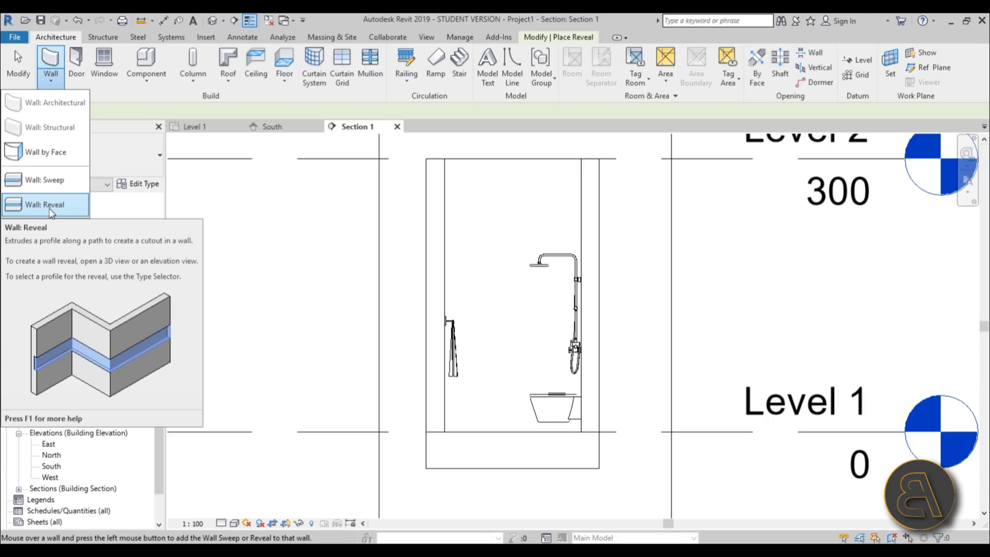
pyautogui.click(49, 204)
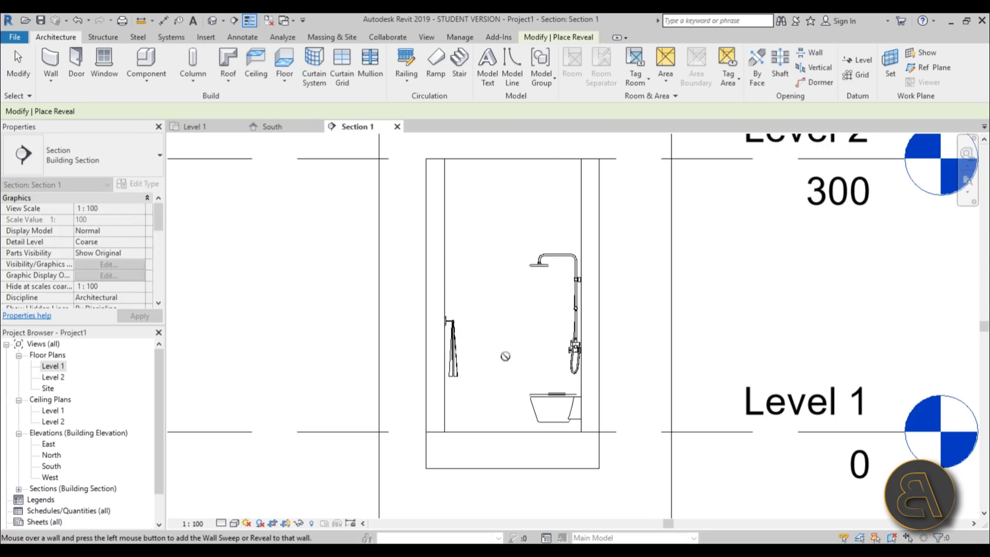
pyautogui.click(18, 65)
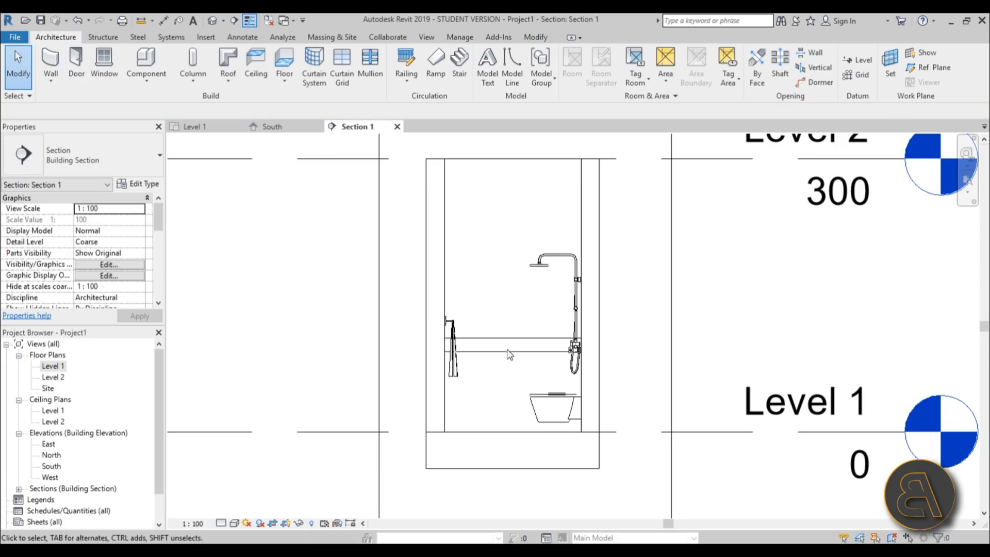
# - Review the profile options of the reveal's type and keep the Default profile
pyautogui.click(473, 338)
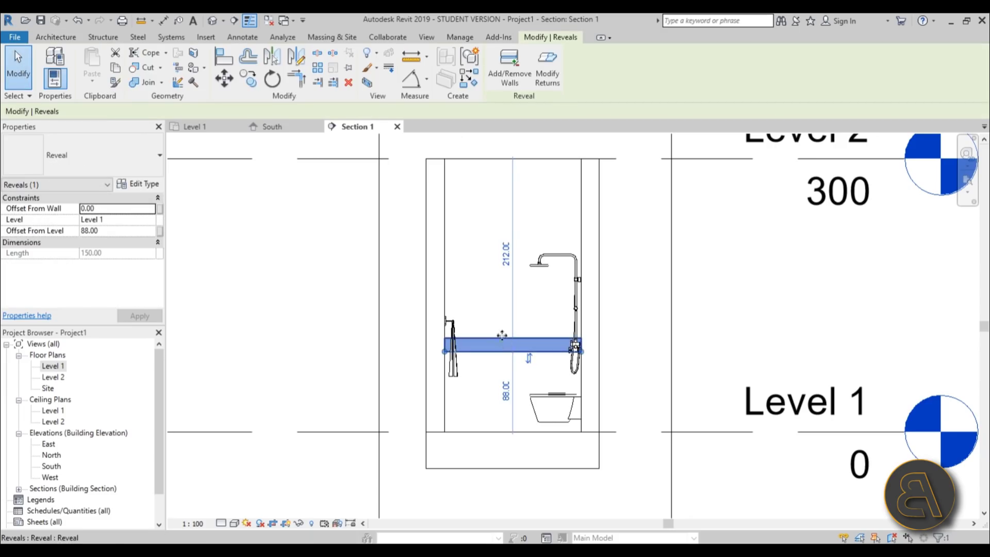
pyautogui.click(143, 185)
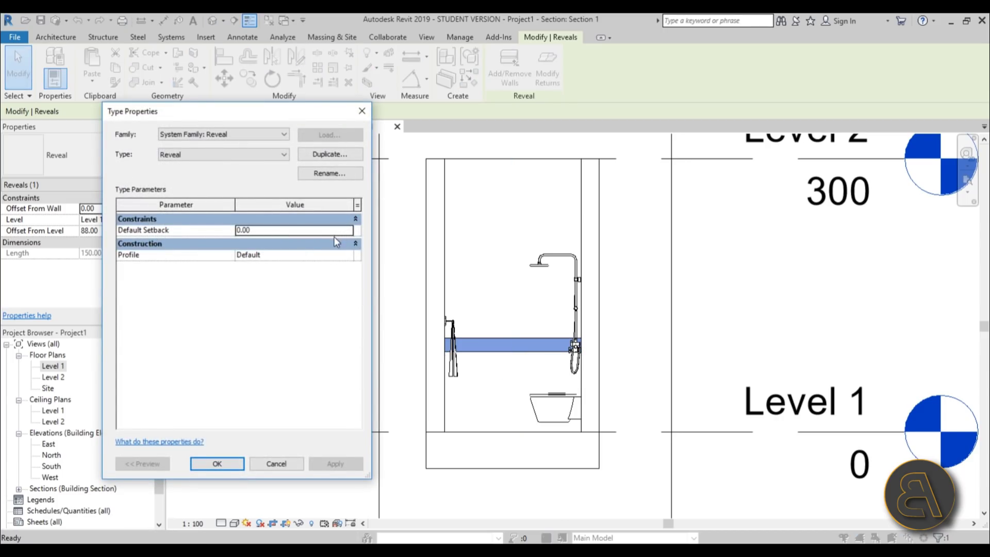
pyautogui.click(352, 258)
pyautogui.click(349, 255)
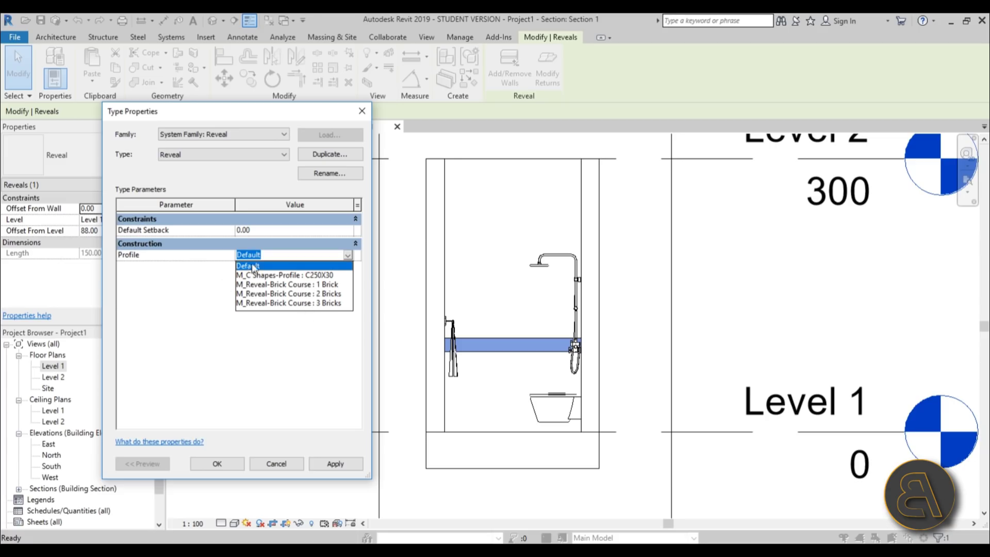
pyautogui.click(289, 466)
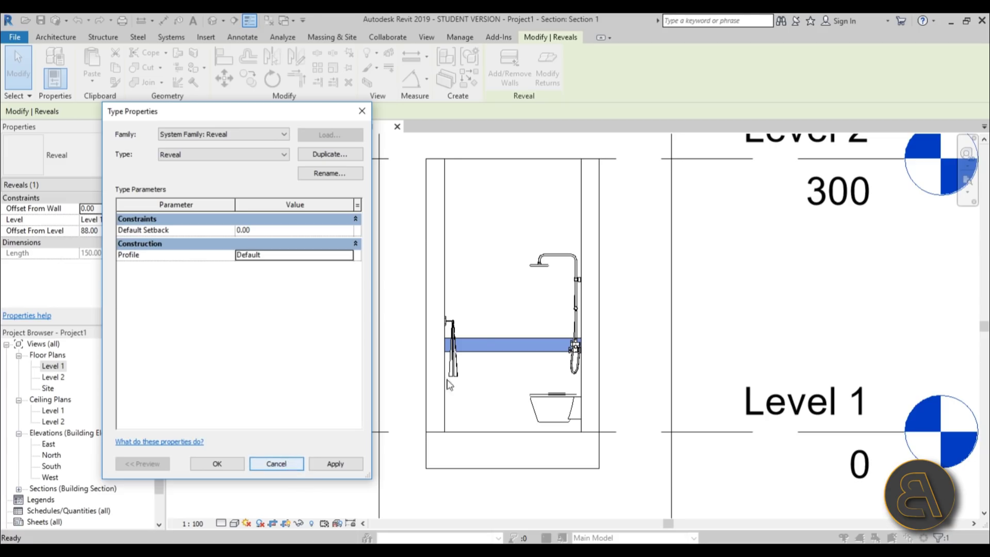
pyautogui.click(322, 465)
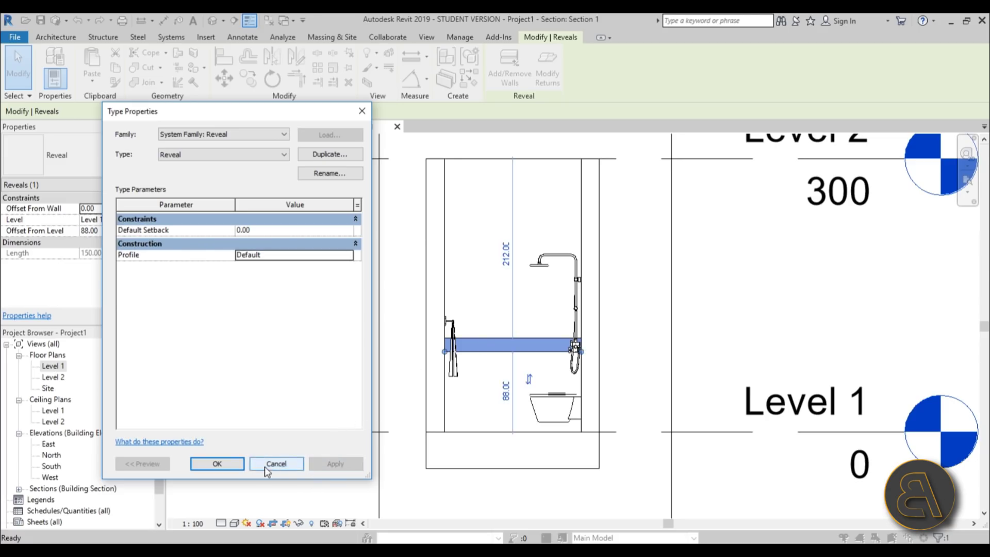
pyautogui.click(228, 466)
# - Open the default 3D view and examine the reveal cut into the shower's back wall from several angles
pyautogui.click(491, 342)
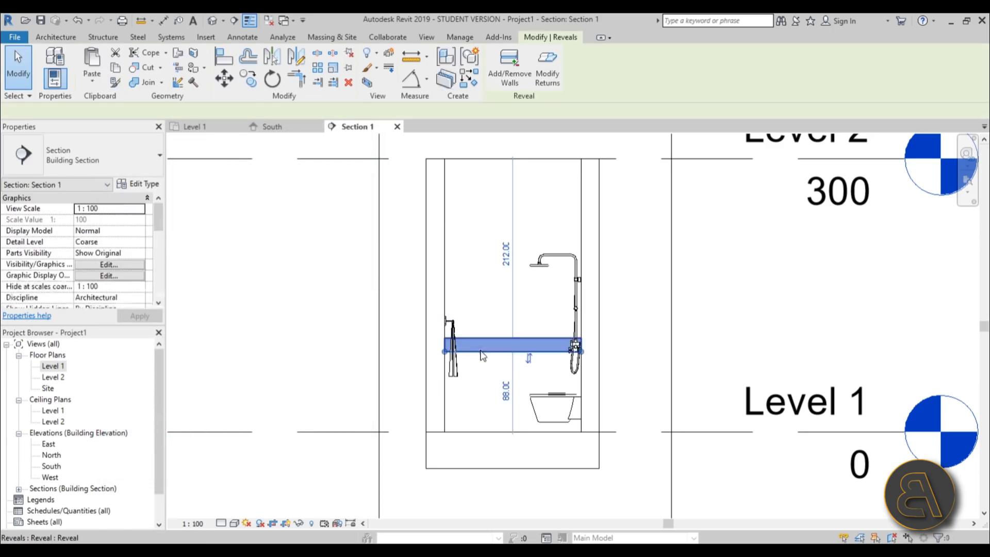
pyautogui.scroll(2, 491, 341)
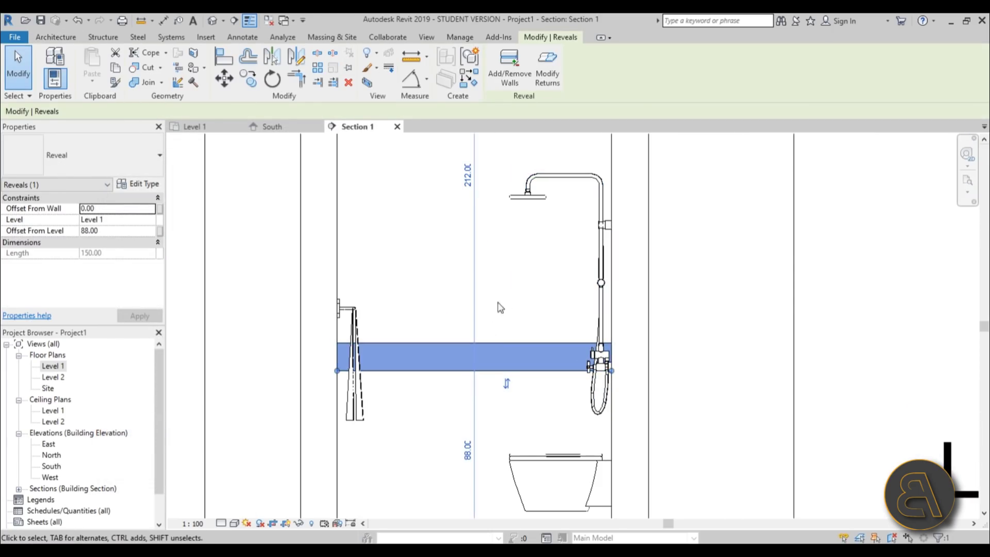
pyautogui.click(212, 21)
pyautogui.scroll(3, 516, 309)
pyautogui.keyDown('shift'); pyautogui.moveTo(578, 254); pyautogui.dragTo(639, 345, button='middle'); pyautogui.keyUp('shift')
pyautogui.scroll(6, 523, 291)
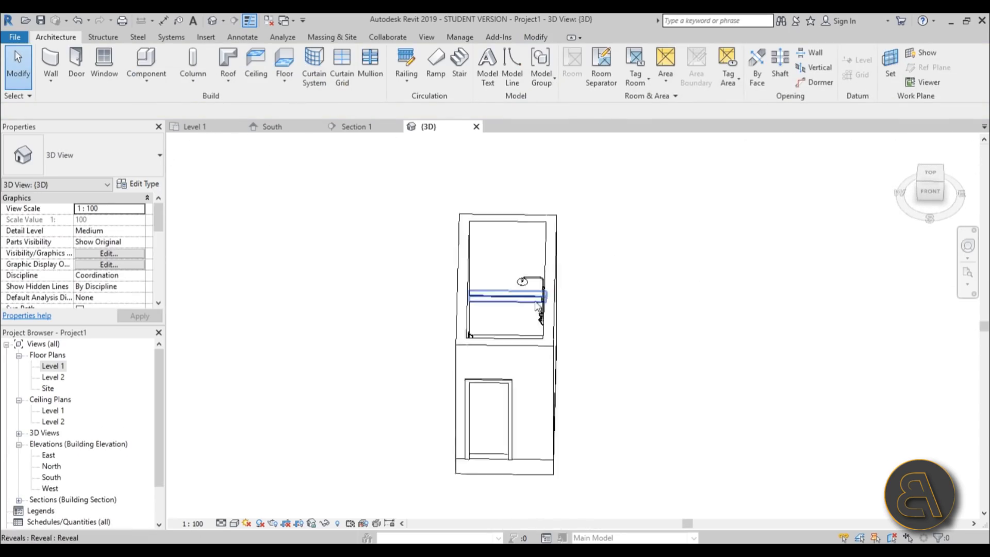
pyautogui.scroll(5, 523, 291)
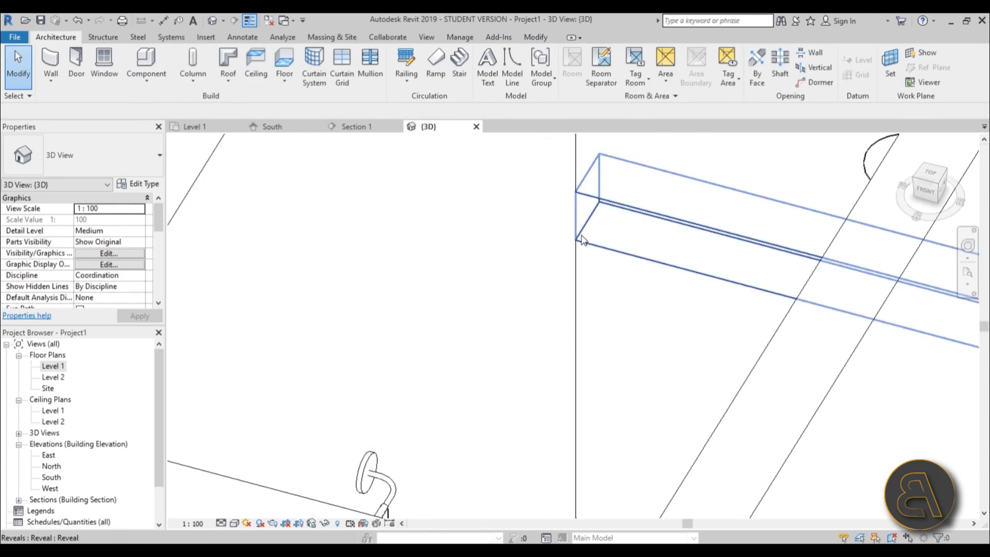
pyautogui.click(593, 219)
pyautogui.scroll(-5, 516, 294)
pyautogui.keyDown('shift'); pyautogui.moveTo(471, 308); pyautogui.dragTo(285, 236, button='middle'); pyautogui.keyUp('shift')
pyautogui.click(285, 237)
pyautogui.scroll(-3, 526, 278)
pyautogui.keyDown('shift'); pyautogui.moveTo(526, 278); pyautogui.dragTo(513, 273, button='middle'); pyautogui.keyUp('shift')
# - Duplicate the shower back wall's Generic - 200mm type as Generic - stone
pyautogui.click(510, 320)
pyautogui.keyDown('shift'); pyautogui.moveTo(279, 281); pyautogui.dragTo(309, 281, button='middle'); pyautogui.keyUp('shift')
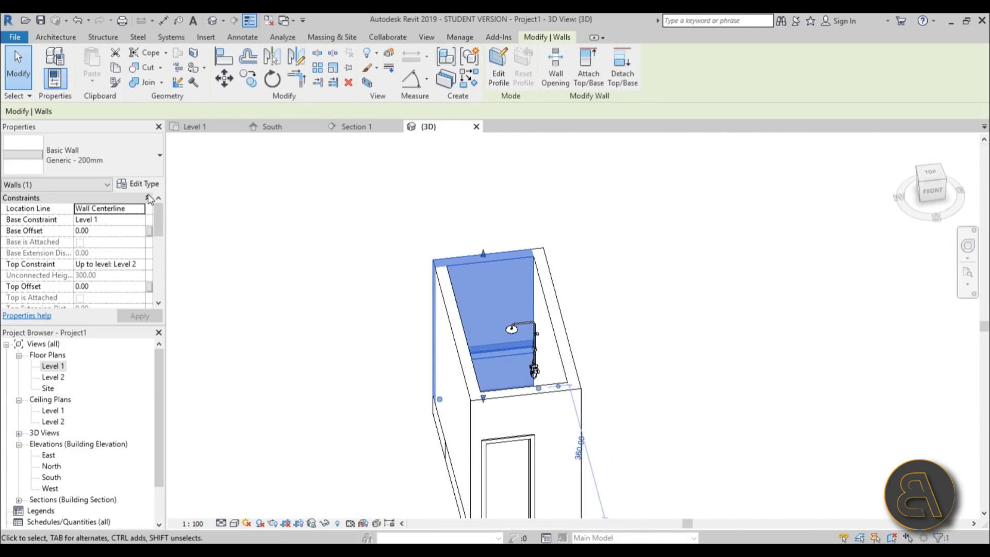
pyautogui.click(146, 185)
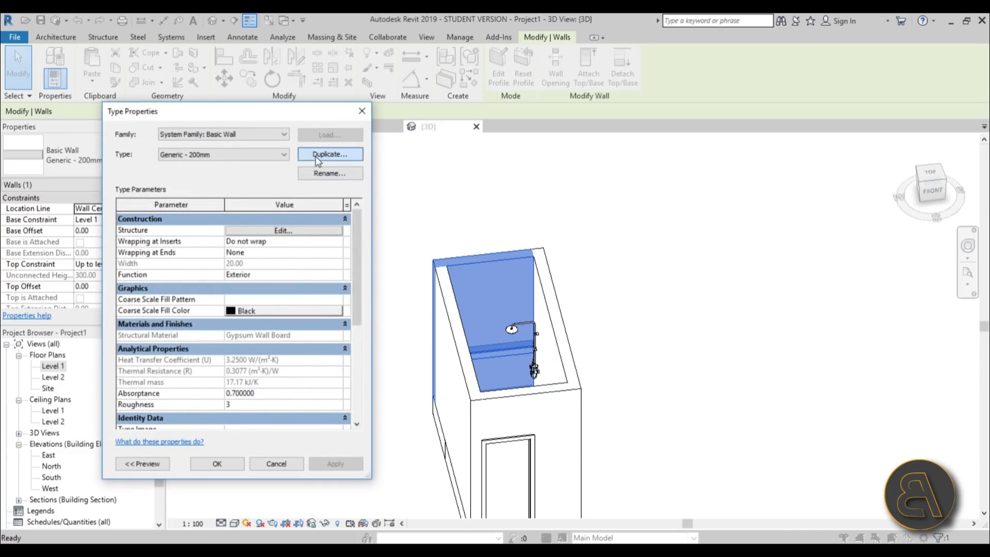
pyautogui.click(317, 157)
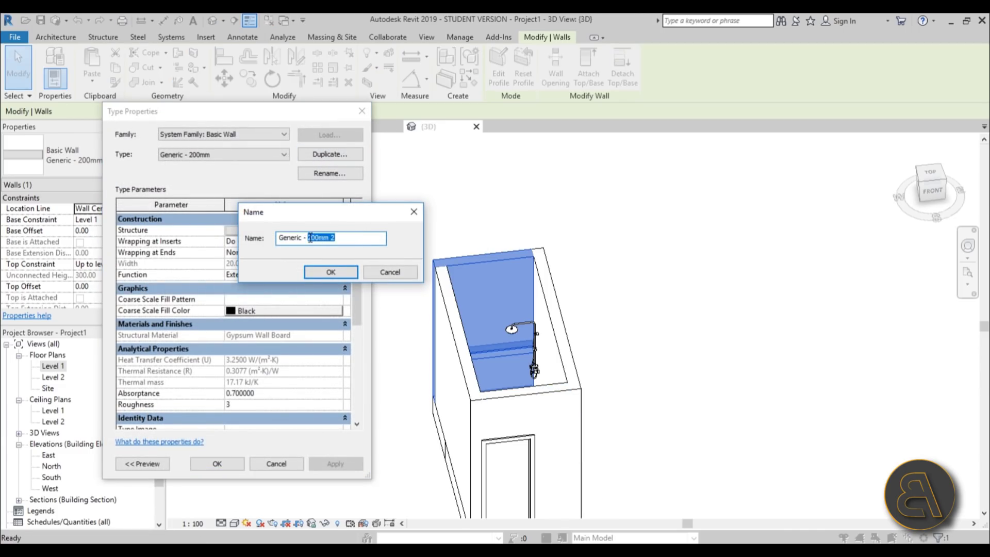
pyautogui.click(306, 277)
# - Assign the Blue Stone material to the structure layer of the Generic - stone wall type and apply it
pyautogui.click(260, 231)
pyautogui.click(230, 257)
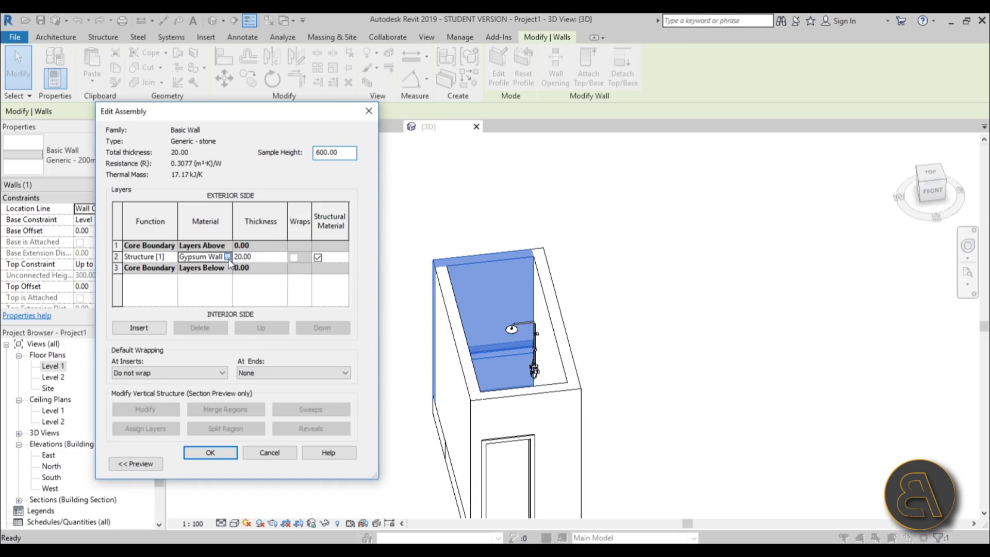
pyautogui.click(228, 257)
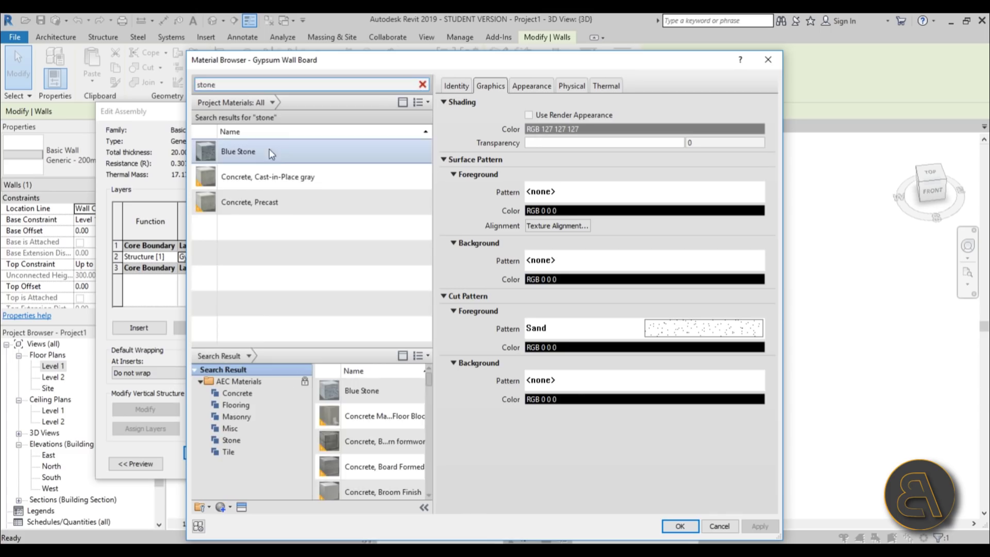
pyautogui.doubleClick(259, 150)
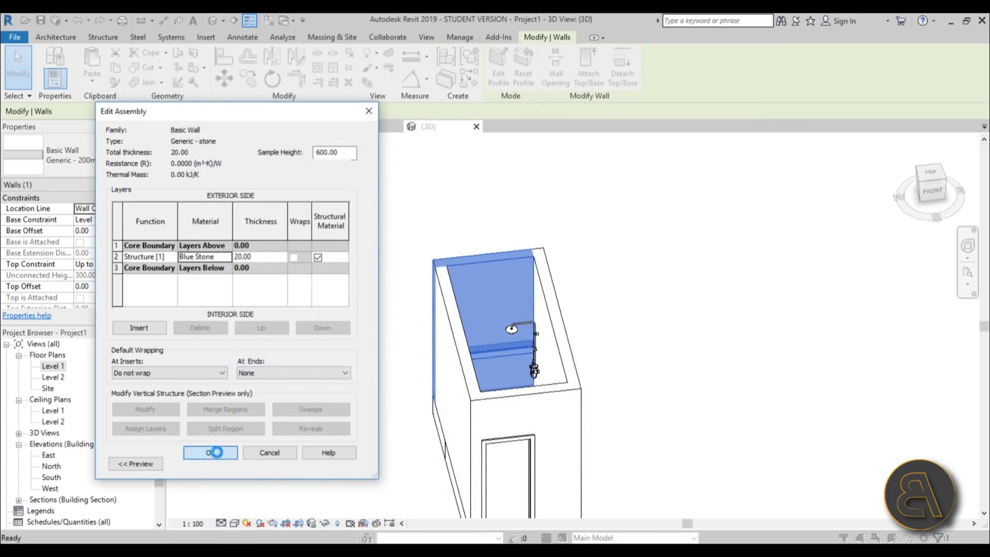
pyautogui.click(216, 454)
pyautogui.click(196, 467)
pyautogui.click(665, 309)
# - Examine the stone shower wall in the 3D view and look over the Level 1 floor plan and ceiling plan
pyautogui.keyDown('shift'); pyautogui.moveTo(665, 310); pyautogui.dragTo(443, 376, button='middle'); pyautogui.keyUp('shift')
pyautogui.click(507, 244)
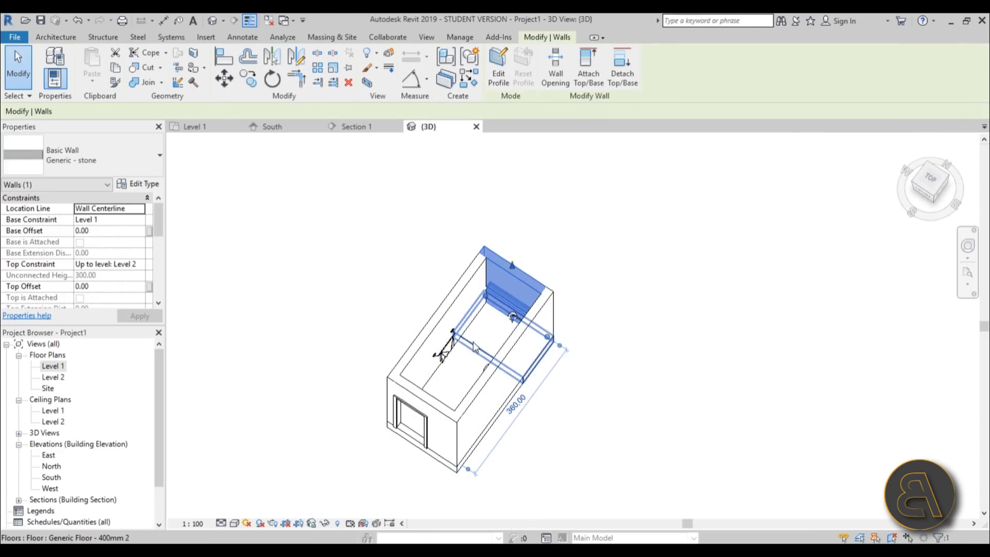
pyautogui.click(435, 380)
pyautogui.press('Escape')
pyautogui.keyDown('shift'); pyautogui.moveTo(519, 361); pyautogui.dragTo(644, 334, button='middle'); pyautogui.keyUp('shift')
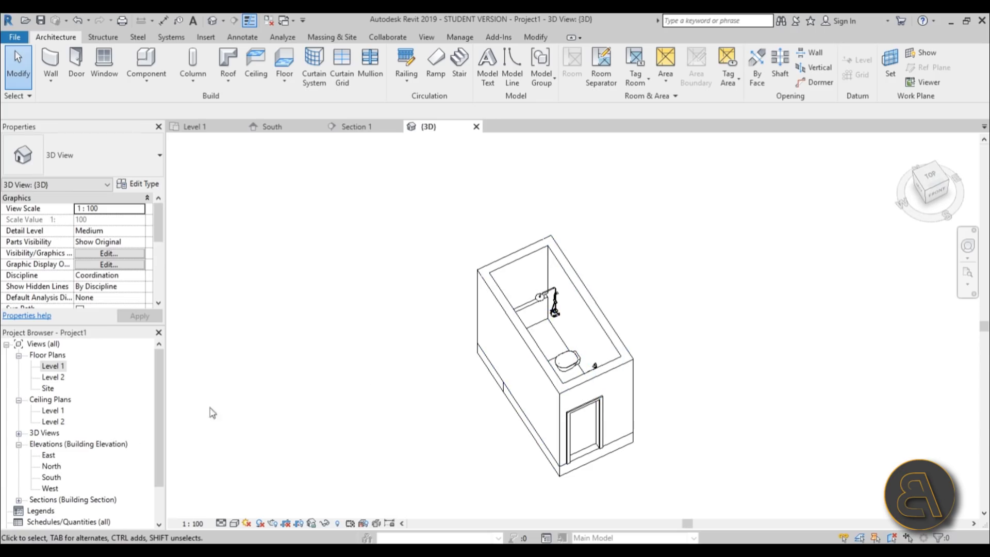
pyautogui.doubleClick(54, 366)
pyautogui.scroll(4, 448, 293)
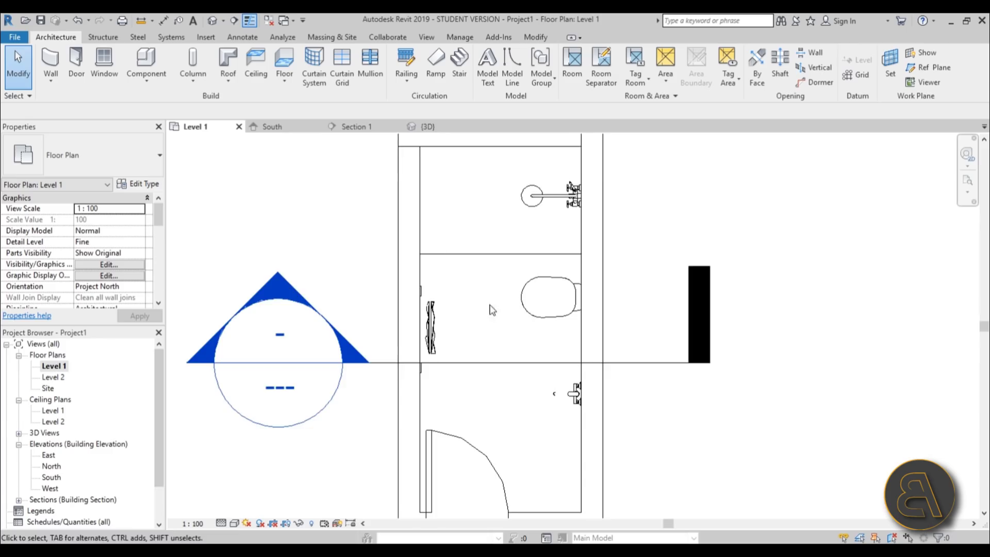
pyautogui.doubleClick(53, 413)
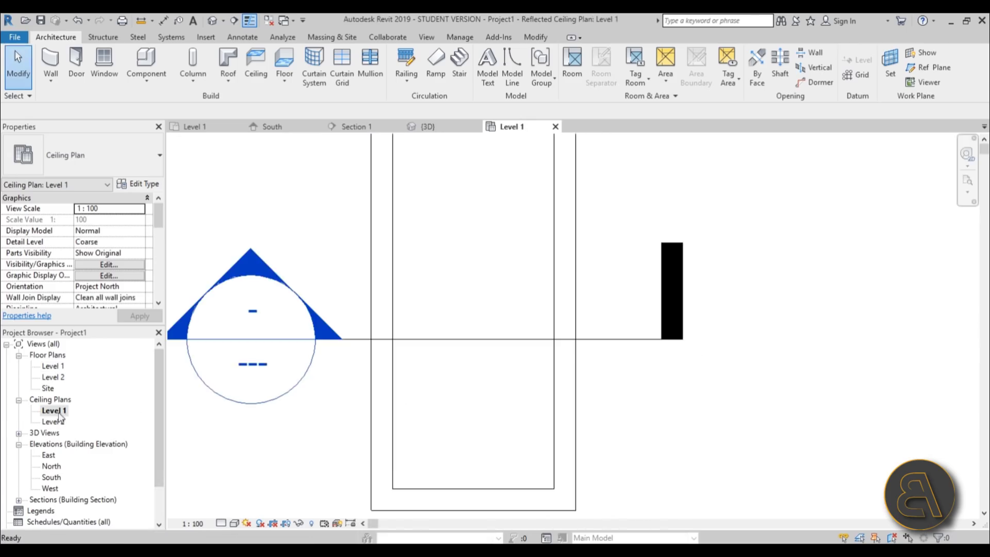
pyautogui.scroll(-3, 485, 379)
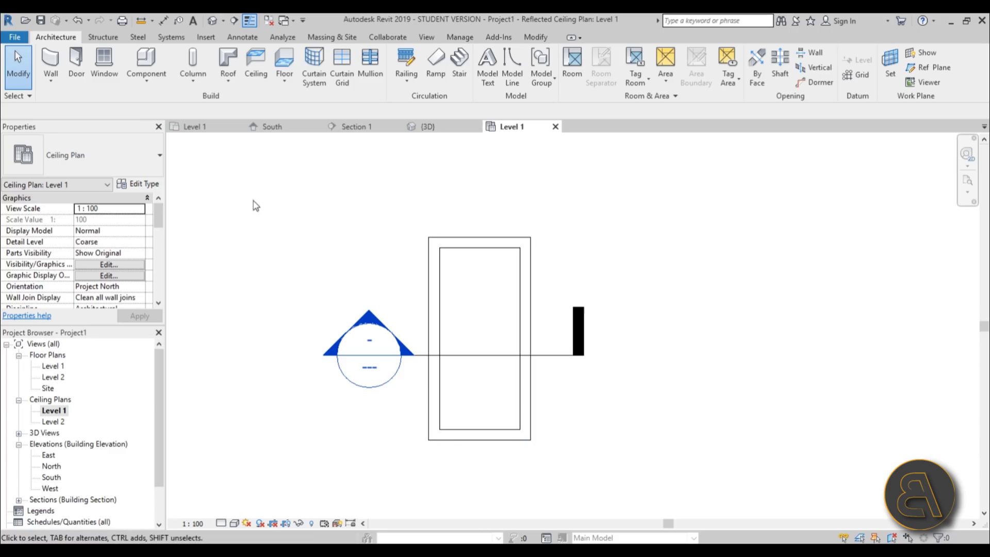
pyautogui.moveTo(160, 225); pyautogui.dragTo(160, 258)
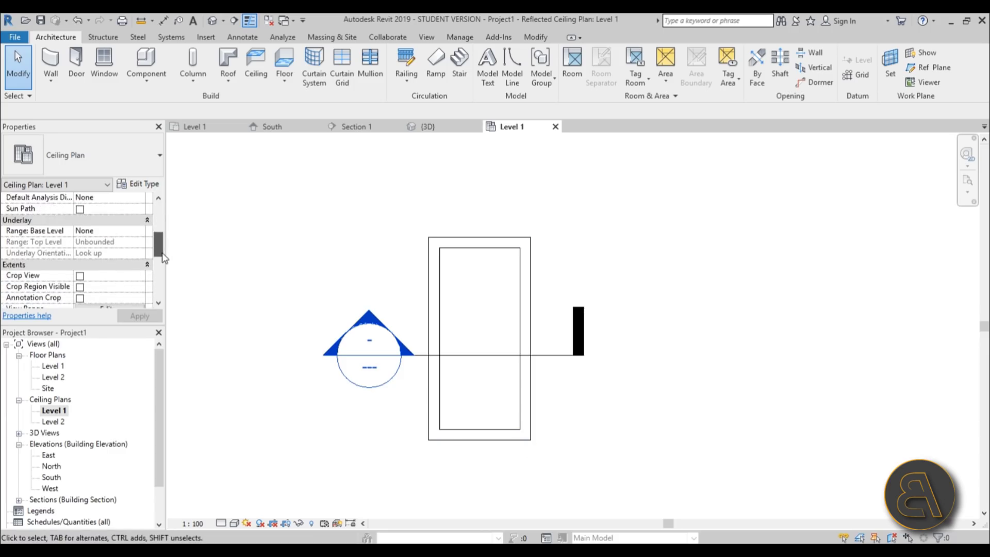
# - Start a sketched ceiling with a rectangular boundary in the Level 1 floor plan, using the Compound Ceiling type GWB on Mtl Stud
pyautogui.doubleClick(53, 366)
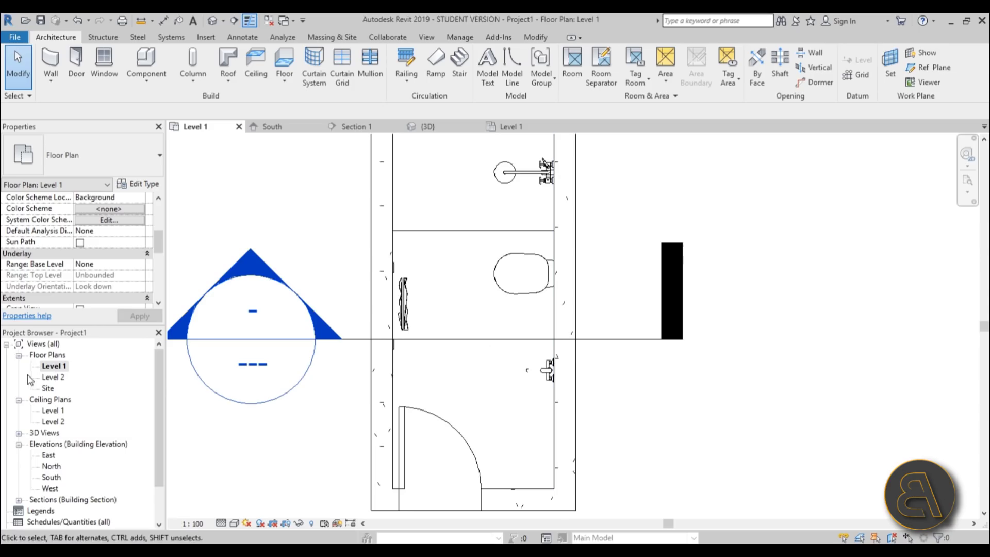
pyautogui.scroll(-3, 490, 379)
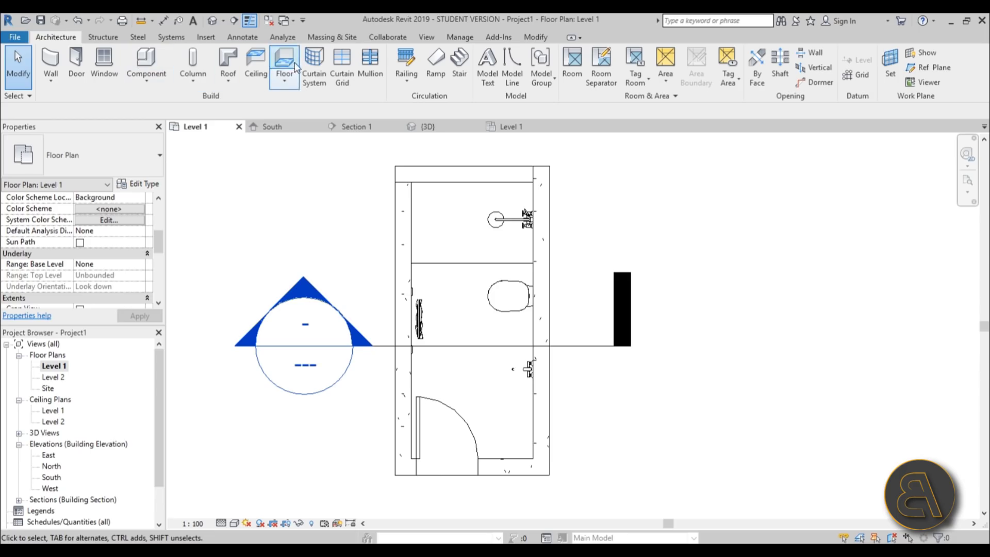
pyautogui.click(255, 63)
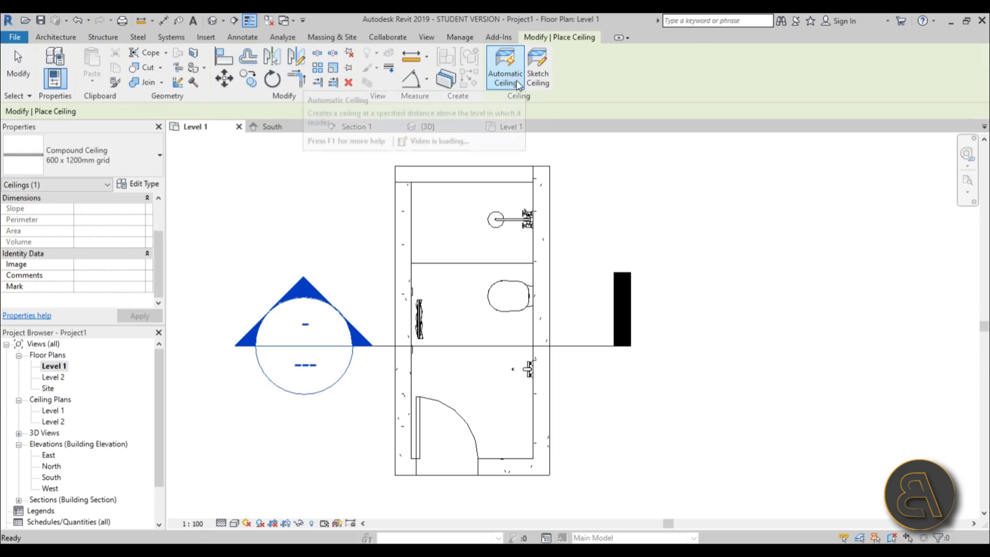
pyautogui.click(534, 81)
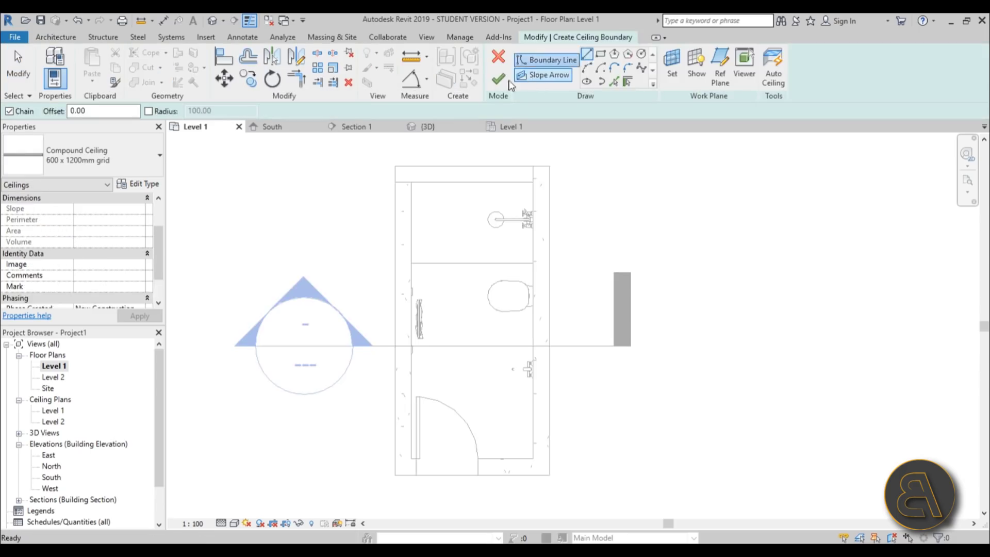
pyautogui.click(600, 55)
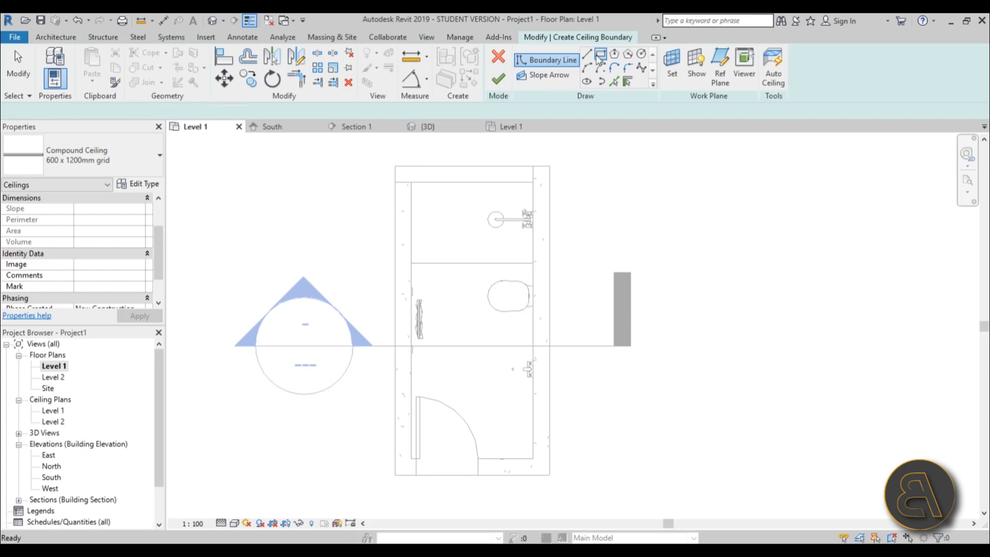
pyautogui.click(122, 169)
pyautogui.click(70, 305)
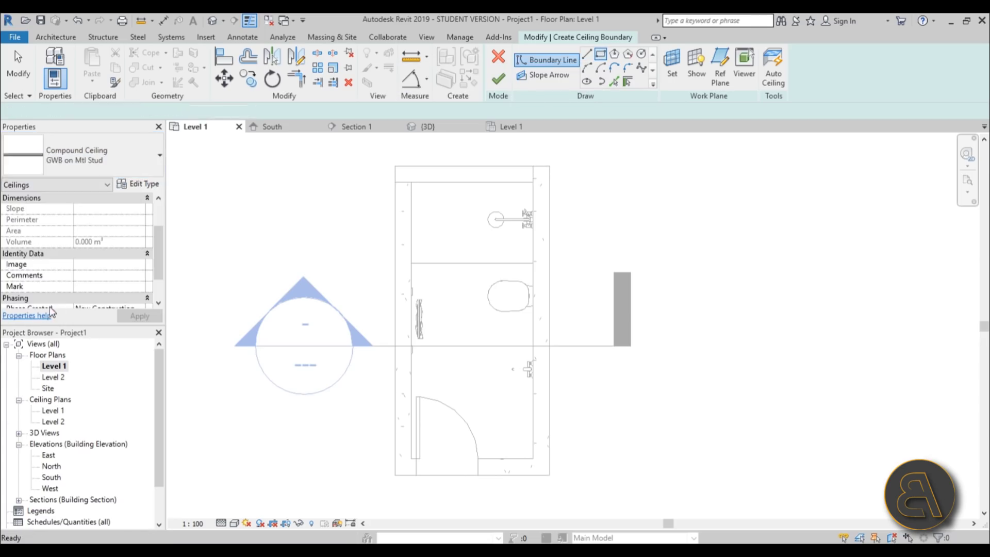
# - Sketch a 150 by 240 cm ceiling boundary over the toilet and door area, lock its four edges and finish the ceiling
pyautogui.click(411, 263)
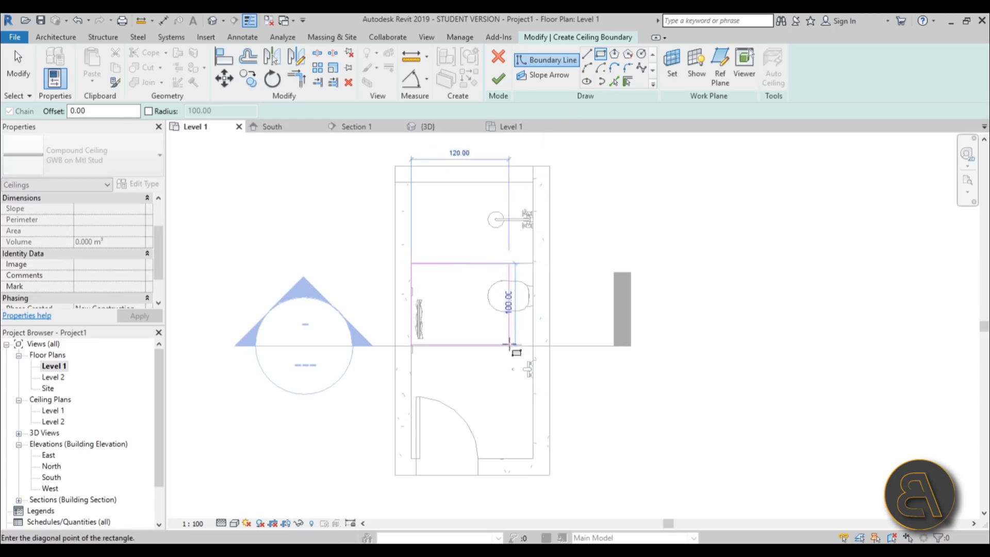
pyautogui.click(532, 458)
pyautogui.click(450, 286)
pyautogui.click(433, 351)
pyautogui.click(502, 437)
pyautogui.click(508, 291)
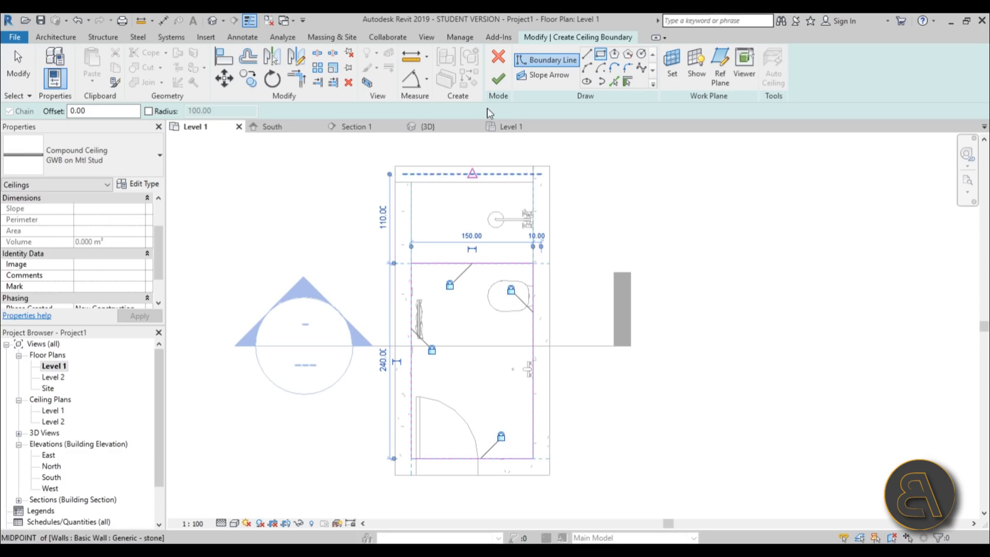
pyautogui.click(497, 78)
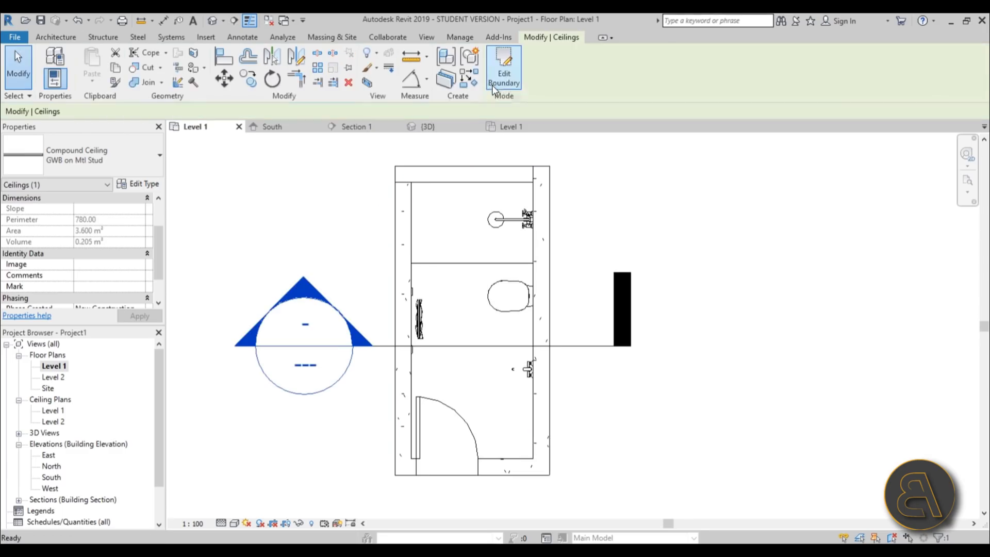
# - Set the main ceiling's height offset from Level 1 to 240 cm while viewing it in Section 1
pyautogui.doubleClick(305, 283)
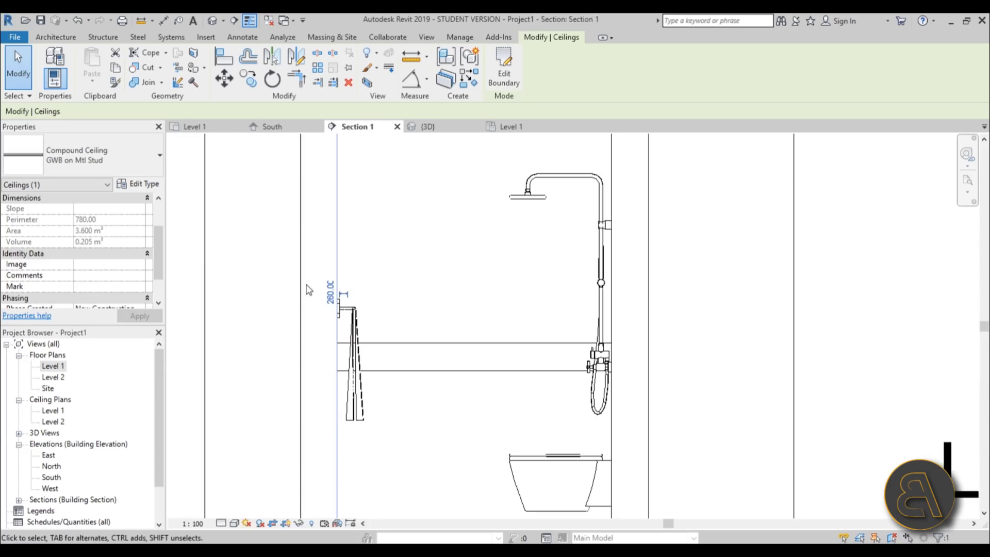
pyautogui.scroll(-2, 428, 278)
pyautogui.scroll(2, 427, 268)
pyautogui.click(424, 256)
pyautogui.click(425, 236)
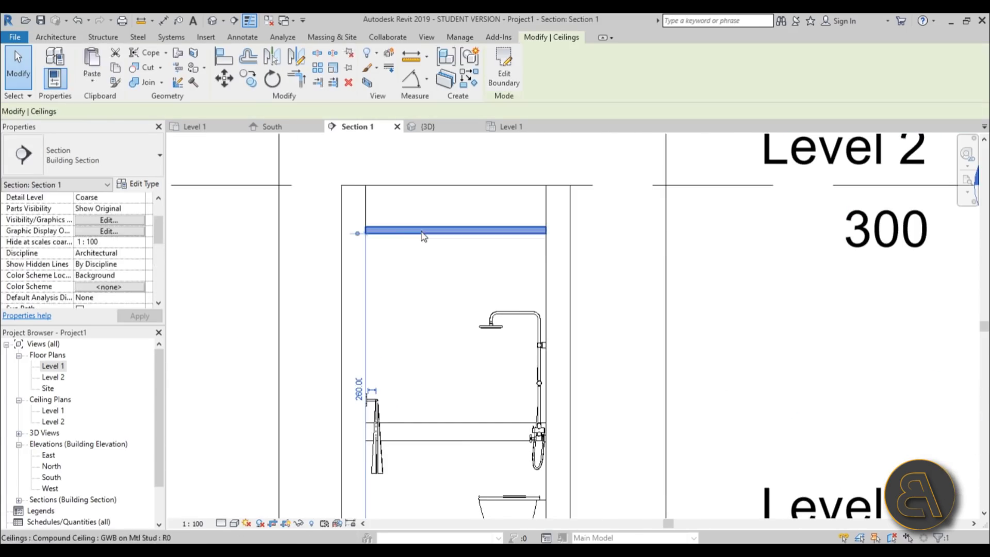
pyautogui.moveTo(160, 245); pyautogui.dragTo(160, 227)
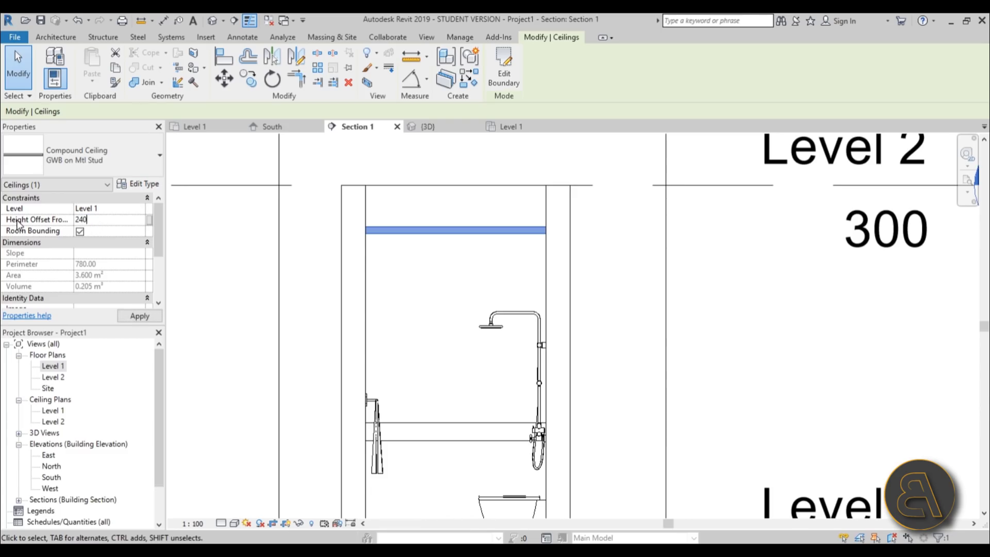
pyautogui.click(444, 303)
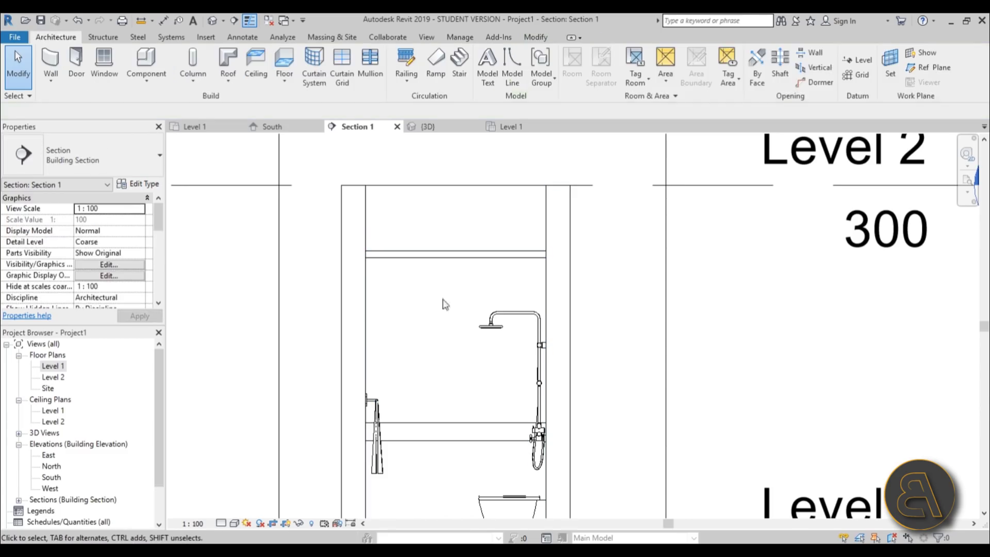
pyautogui.click(438, 257)
# - Start a second GWB on Mtl Stud ceiling in the Level 1 floor plan with a height offset of 280 cm
pyautogui.doubleClick(54, 366)
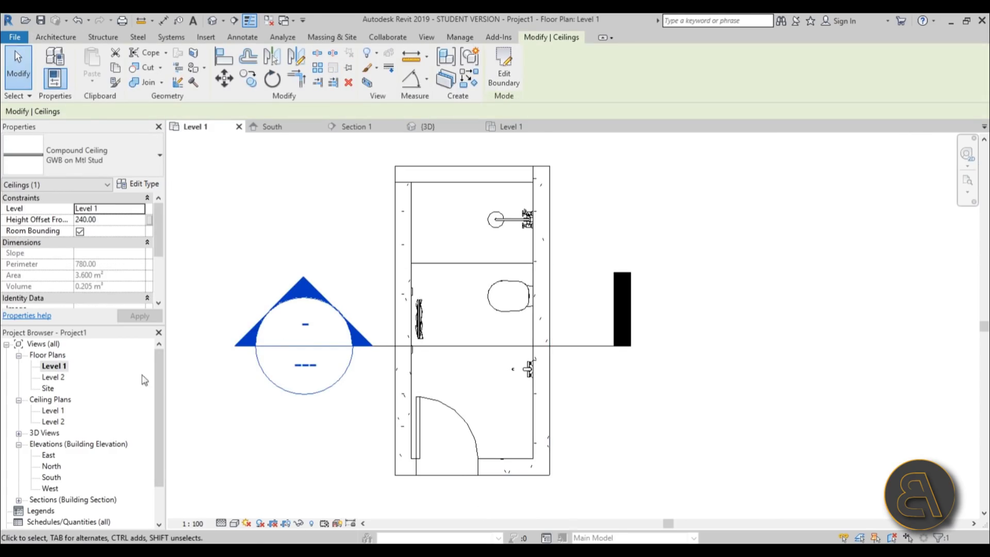
pyautogui.scroll(2, 418, 263)
pyautogui.click(68, 35)
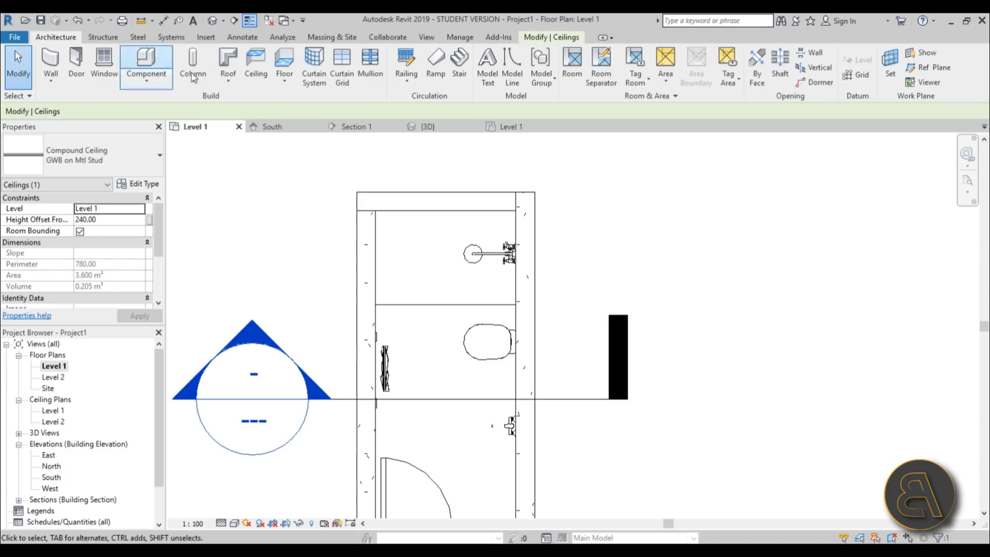
pyautogui.click(259, 60)
pyautogui.click(113, 219)
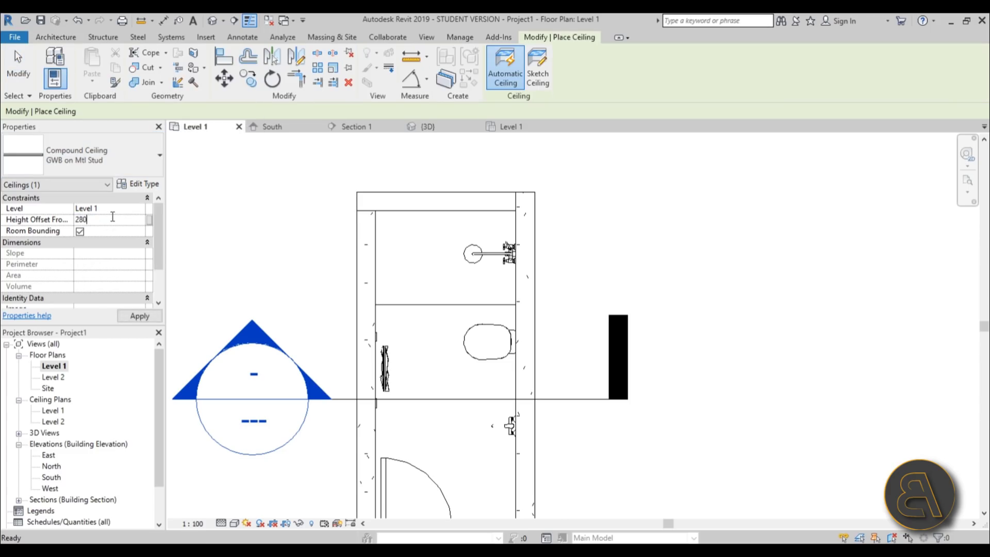
pyautogui.click(138, 316)
# - Sketch a 150 by 100 cm ceiling boundary over the shower area, lock its four edges and finish the ceiling
pyautogui.click(537, 73)
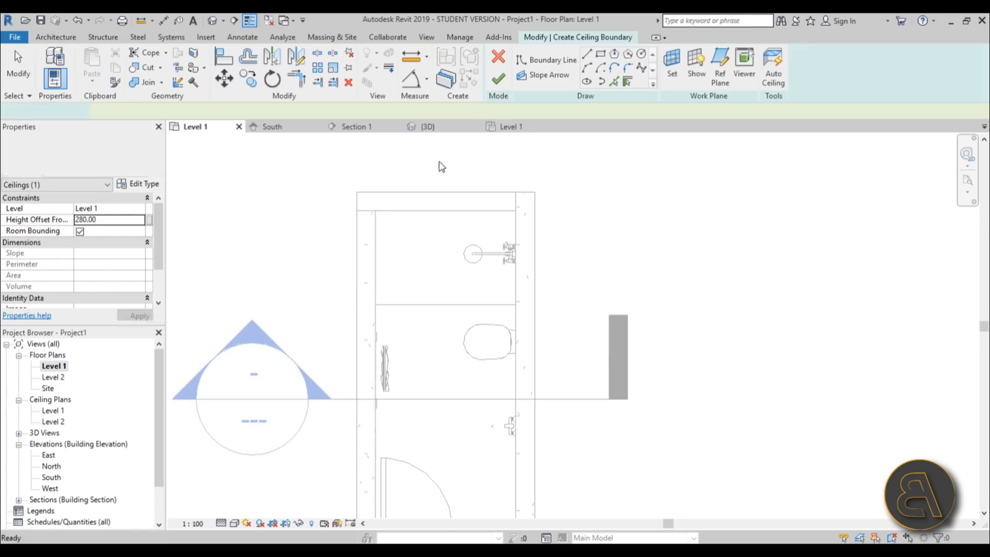
pyautogui.click(600, 53)
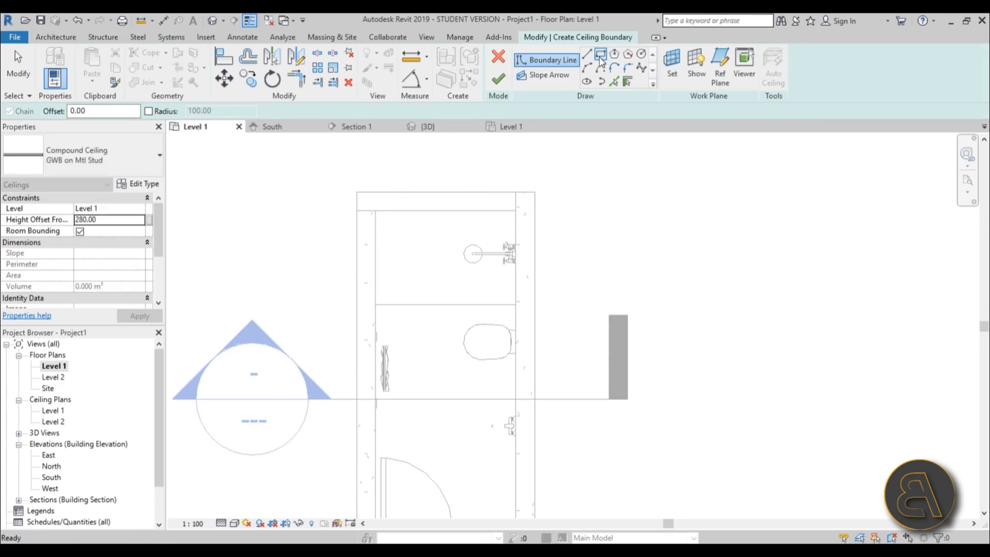
pyautogui.click(376, 210)
pyautogui.click(515, 304)
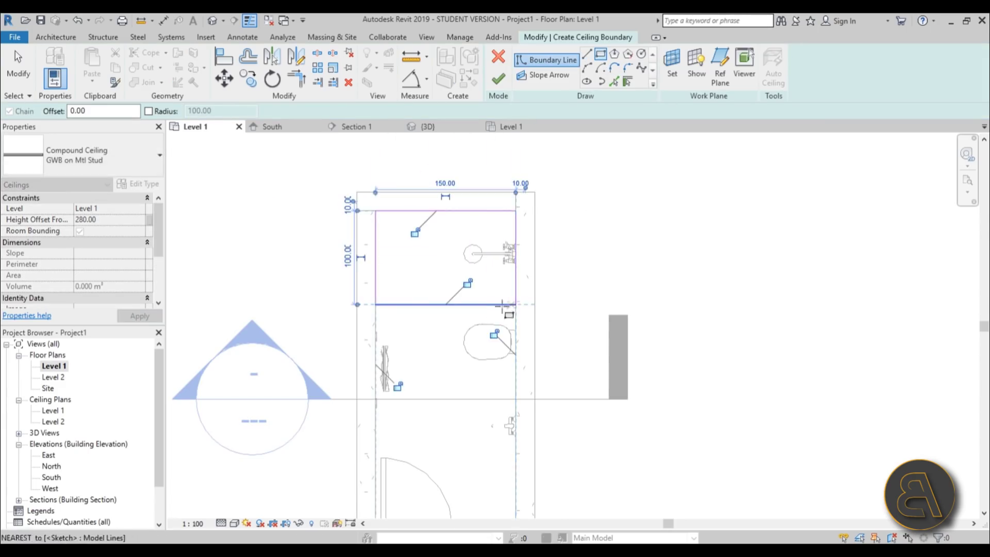
pyautogui.click(467, 284)
pyautogui.click(415, 233)
pyautogui.click(397, 385)
pyautogui.click(494, 334)
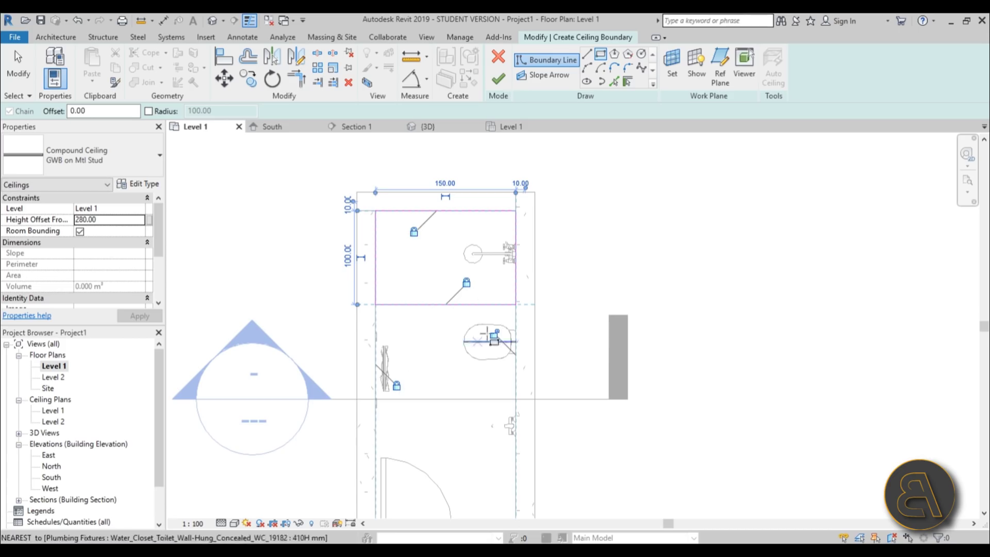
pyautogui.click(498, 78)
pyautogui.press('Escape')
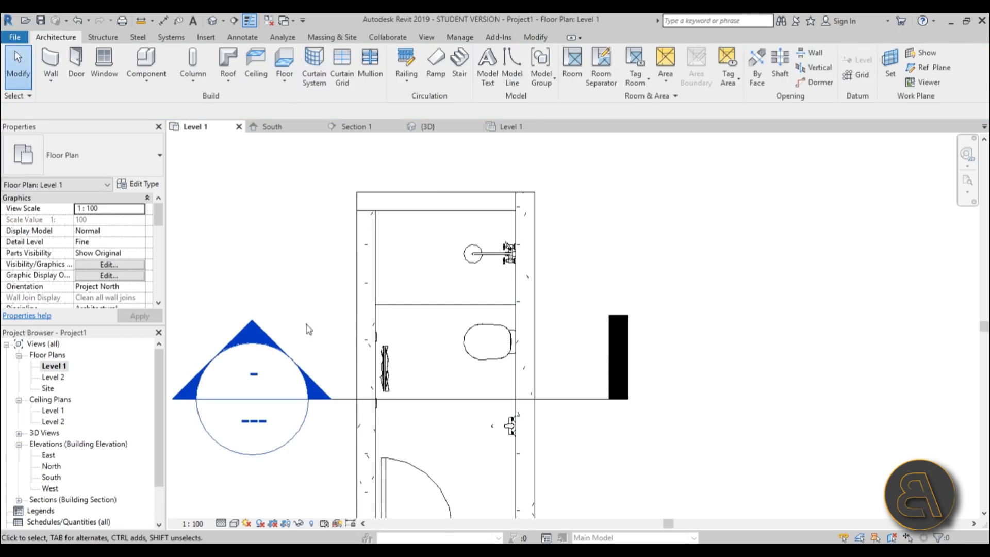
# - Place a section line lengthwise through the bathroom, looking toward the fixture wall, and open the new section view
pyautogui.scroll(-3, 479, 216)
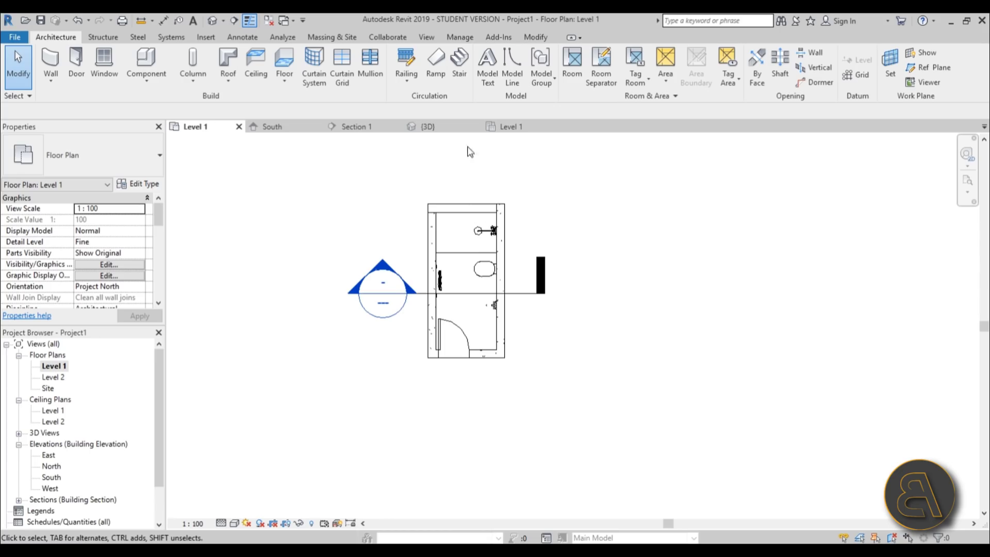
pyautogui.click(237, 21)
pyautogui.click(452, 169)
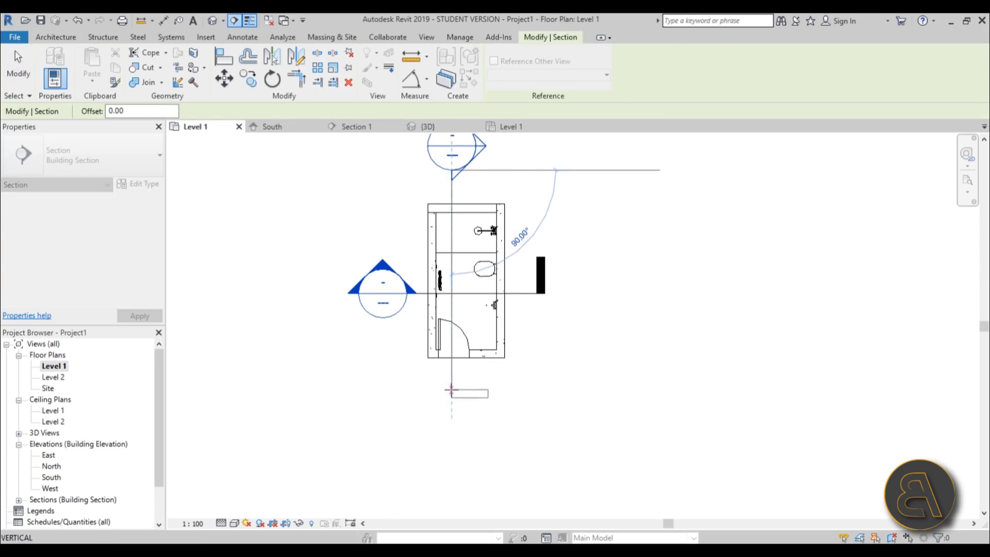
pyautogui.click(452, 388)
pyautogui.scroll(-2, 466, 374)
pyautogui.press('Escape')
pyautogui.doubleClick(479, 223)
# - Examine the two ceilings and the height gap between them in the new section, and return to the Level 1 floor plan
pyautogui.scroll(3, 516, 283)
pyautogui.scroll(2, 516, 287)
pyautogui.click(489, 278)
pyautogui.scroll(-1, 456, 260)
pyautogui.scroll(2, 396, 283)
pyautogui.scroll(-2, 395, 283)
pyautogui.press('Escape')
pyautogui.click(469, 292)
pyautogui.scroll(-1, 469, 293)
pyautogui.press('Escape')
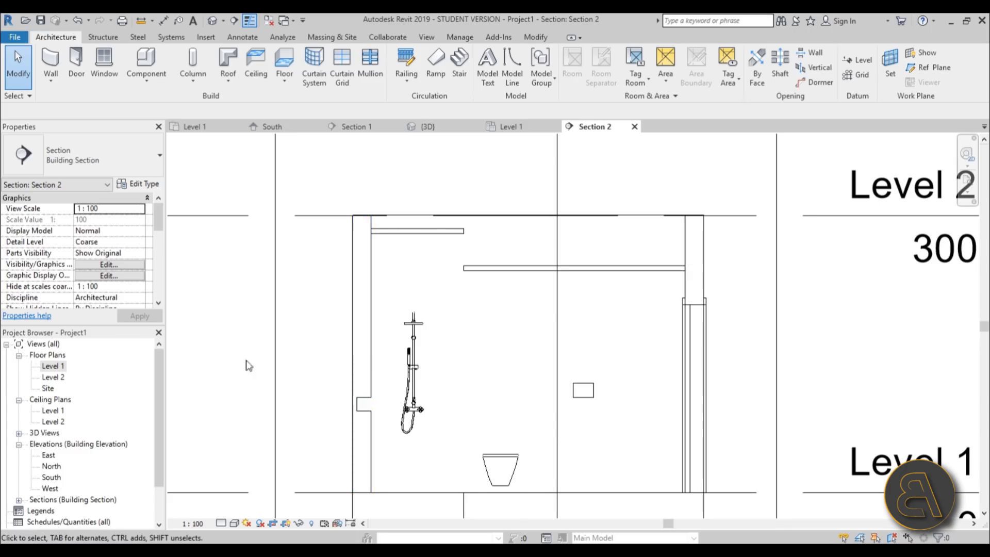
pyautogui.scroll(4, 461, 250)
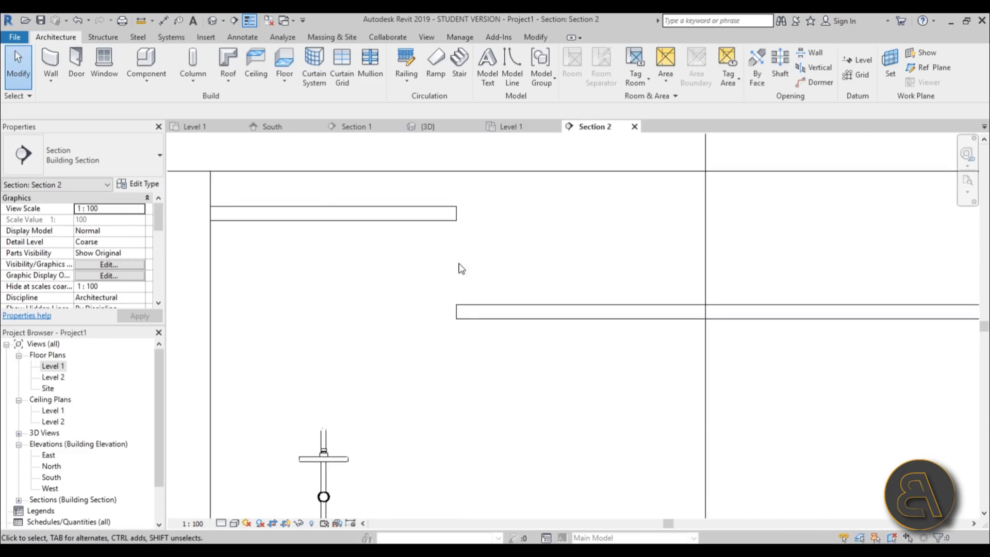
pyautogui.doubleClick(56, 367)
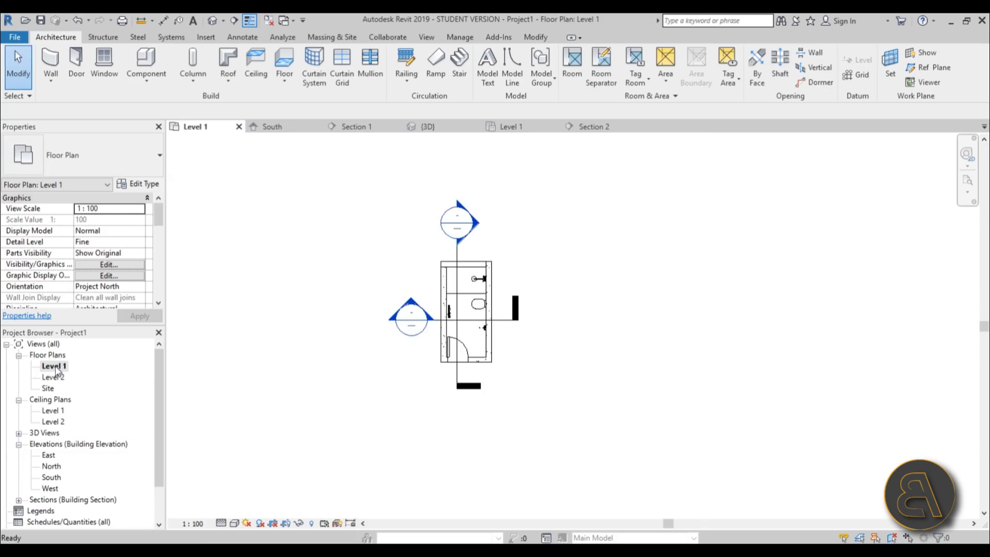
# - In the Level 1 ceiling plan, change the finish layer material of the GWB on Mtl Stud ceiling type to the clapboard siding material
pyautogui.doubleClick(55, 411)
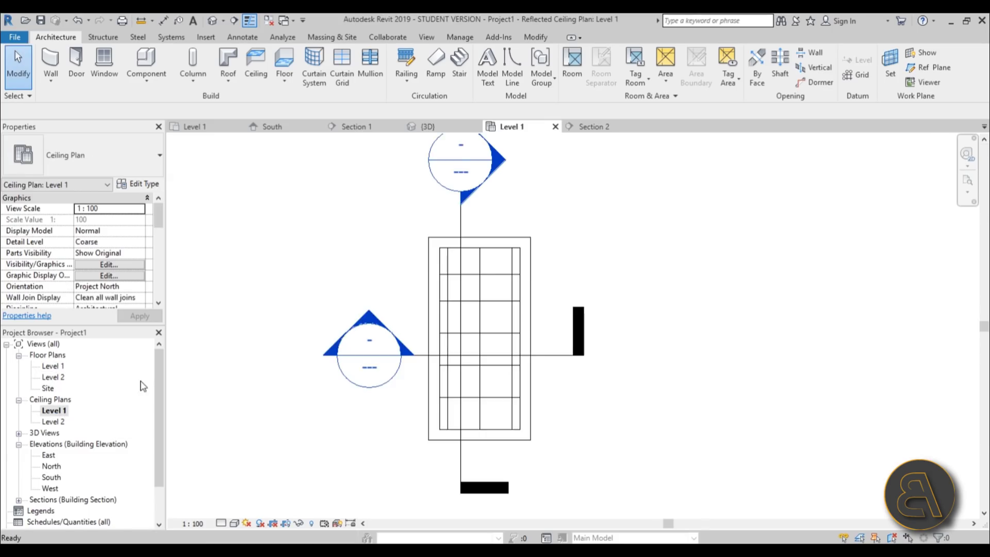
pyautogui.scroll(4, 469, 320)
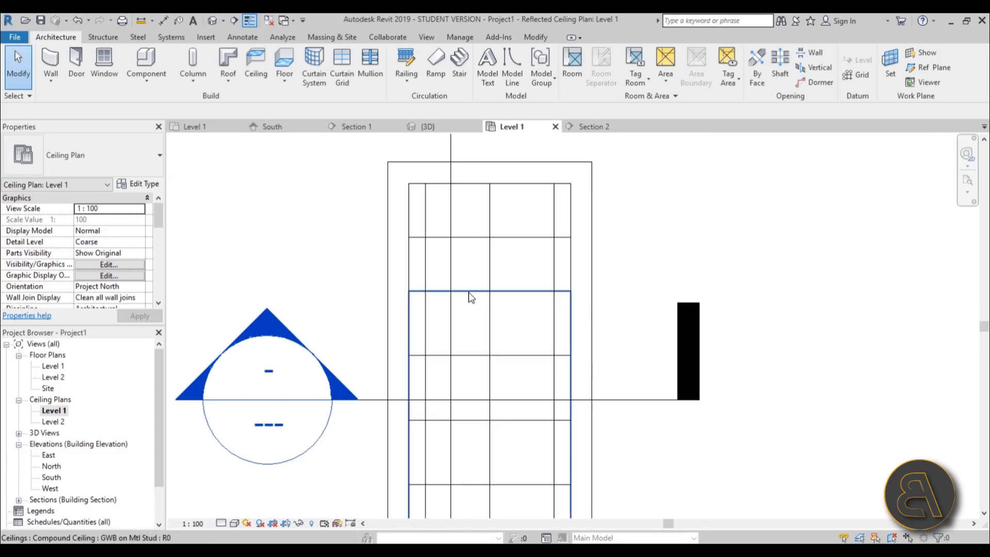
pyautogui.click(443, 338)
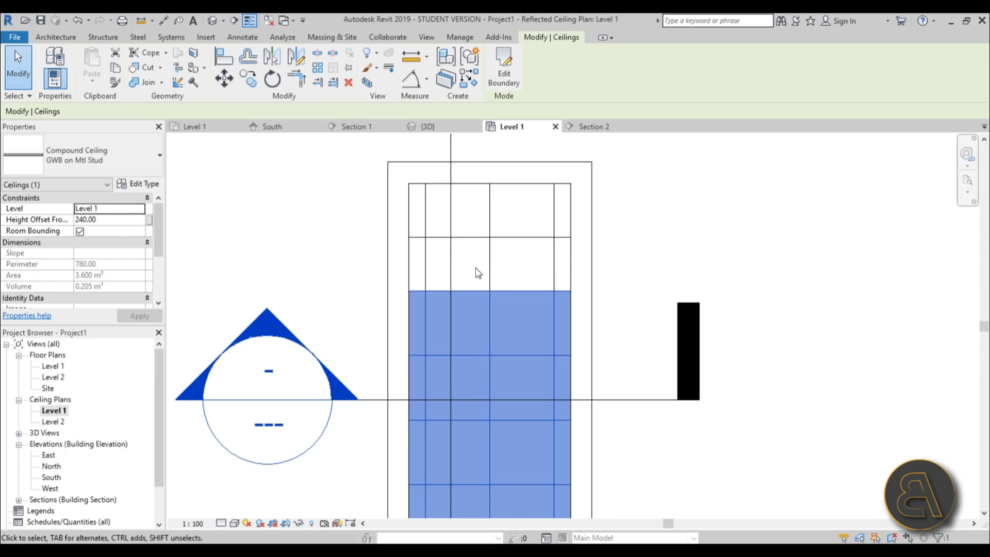
pyautogui.press('Escape')
pyautogui.click(475, 293)
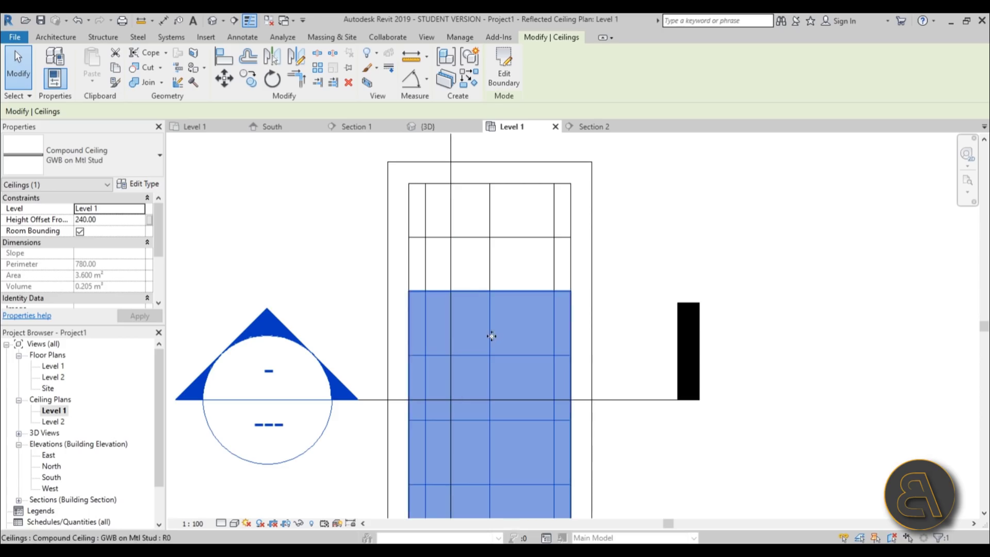
pyautogui.click(147, 184)
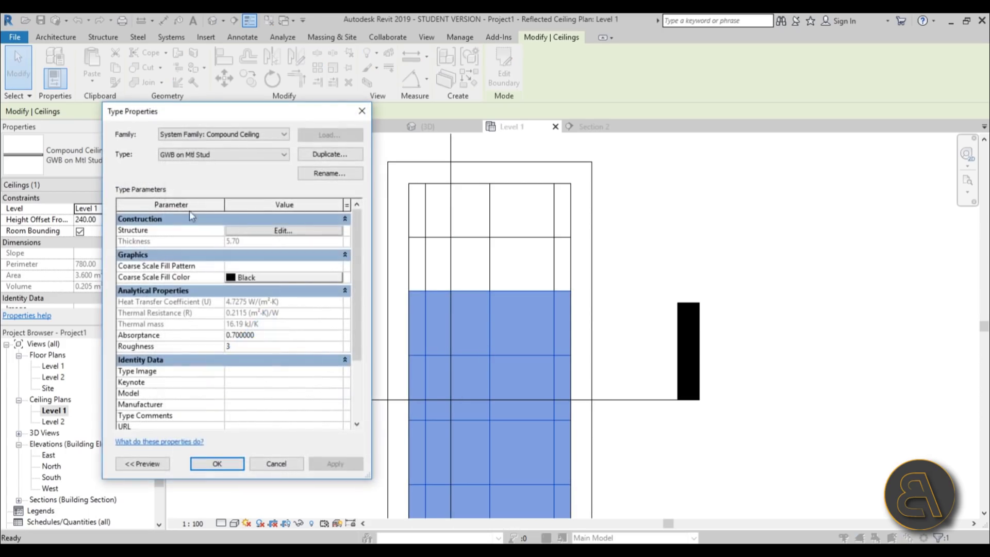
pyautogui.click(288, 230)
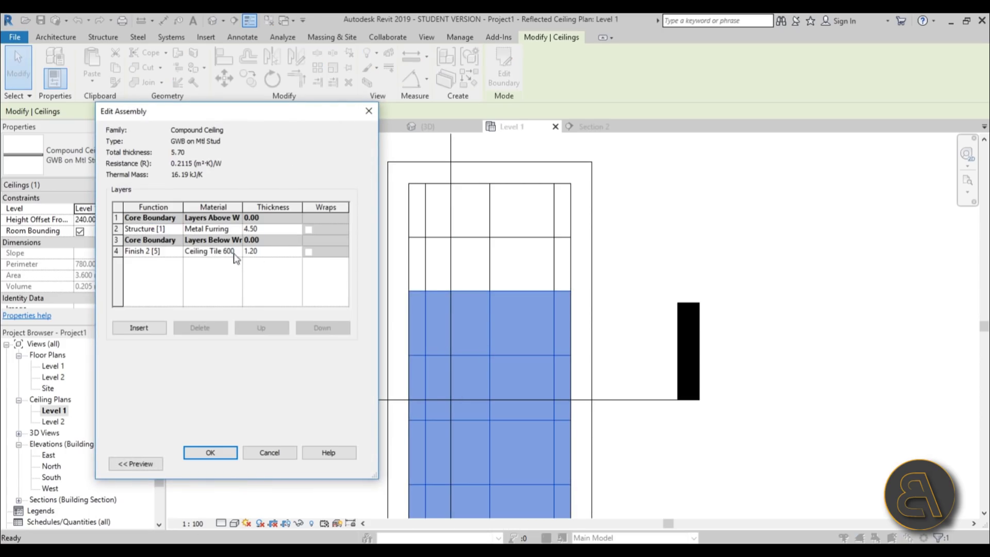
pyautogui.click(237, 251)
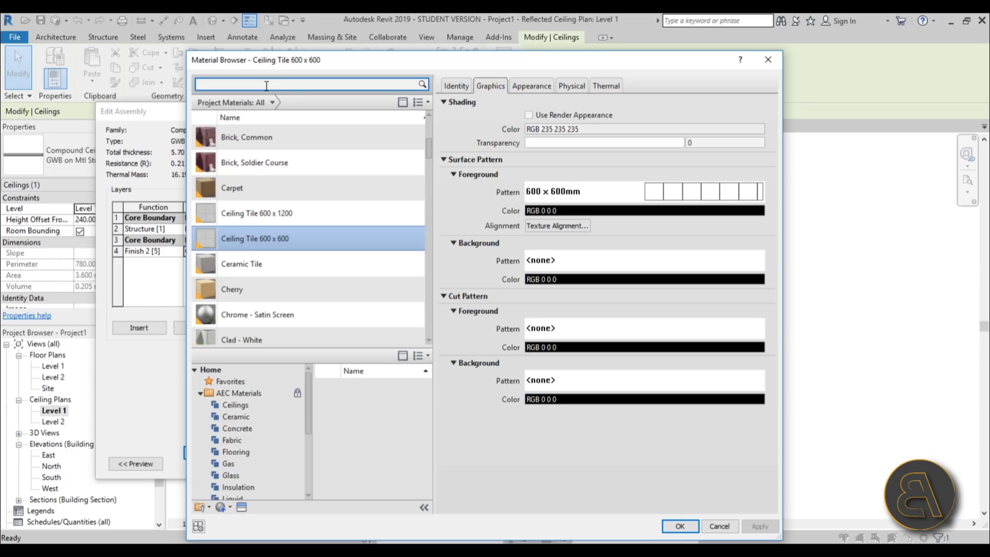
pyautogui.write('d')
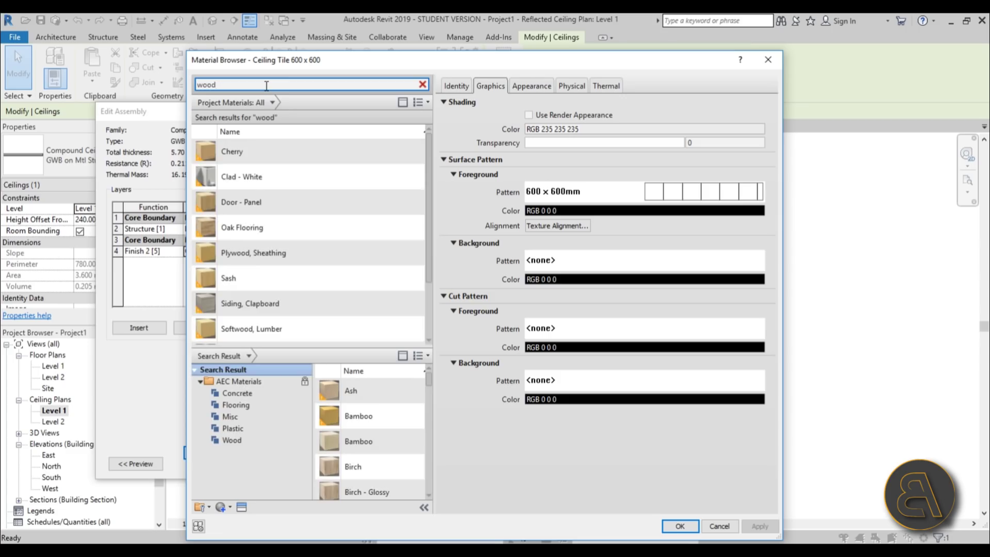
pyautogui.click(250, 301)
pyautogui.press('Return')
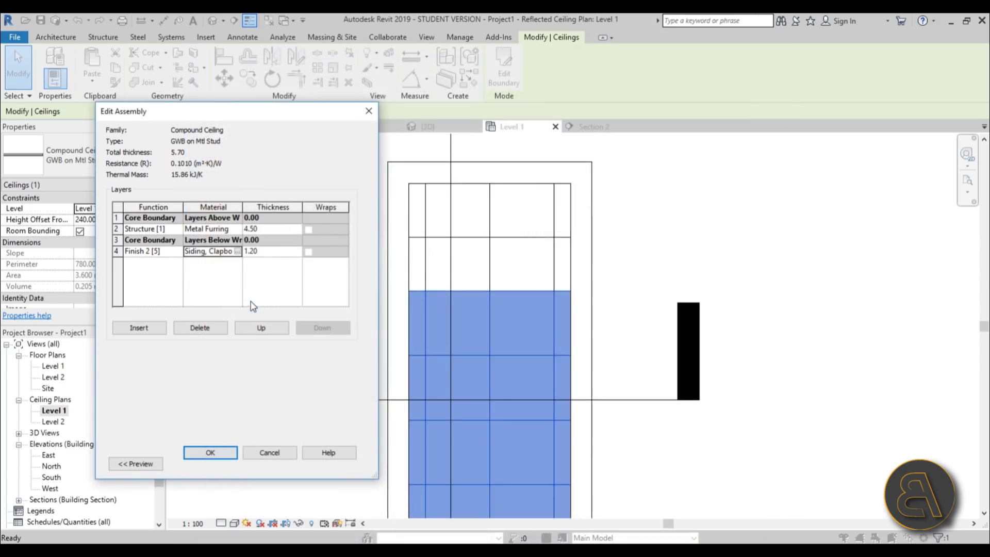
pyautogui.click(234, 453)
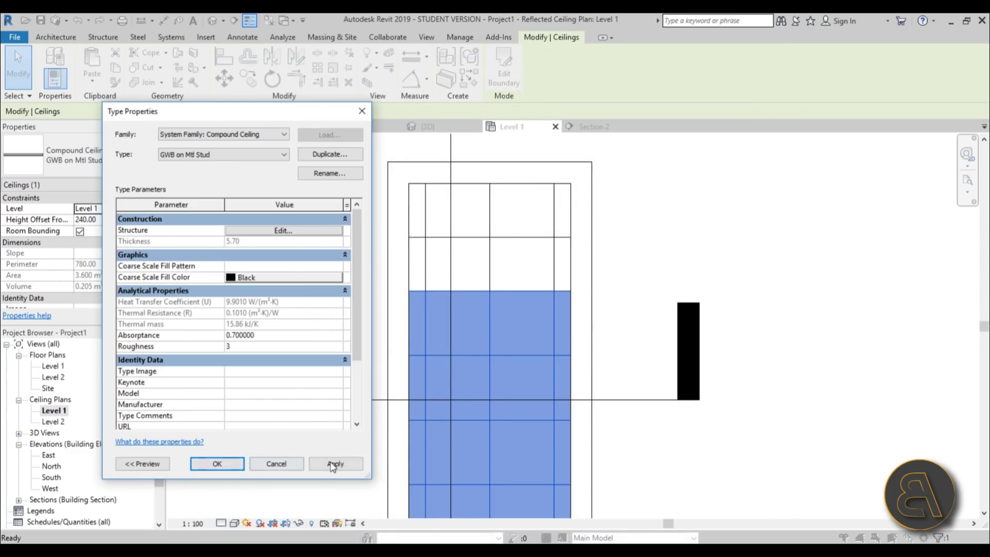
pyautogui.click(218, 458)
pyautogui.click(643, 329)
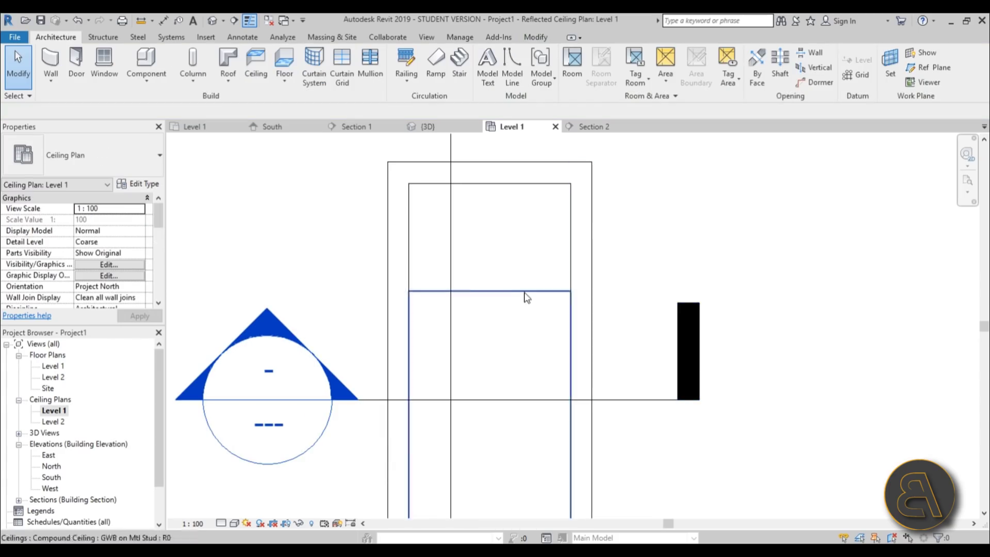
# - Start a new wall in the ceiling plan and duplicate the Generic - 200mm type as Generic - 50mm
pyautogui.scroll(-2, 490, 294)
pyautogui.scroll(3, 460, 280)
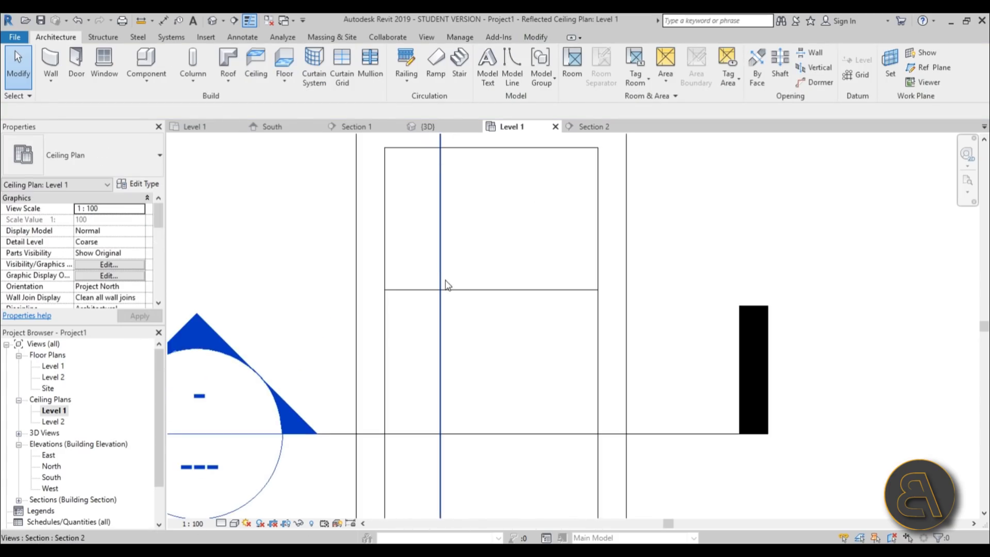
pyautogui.click(50, 60)
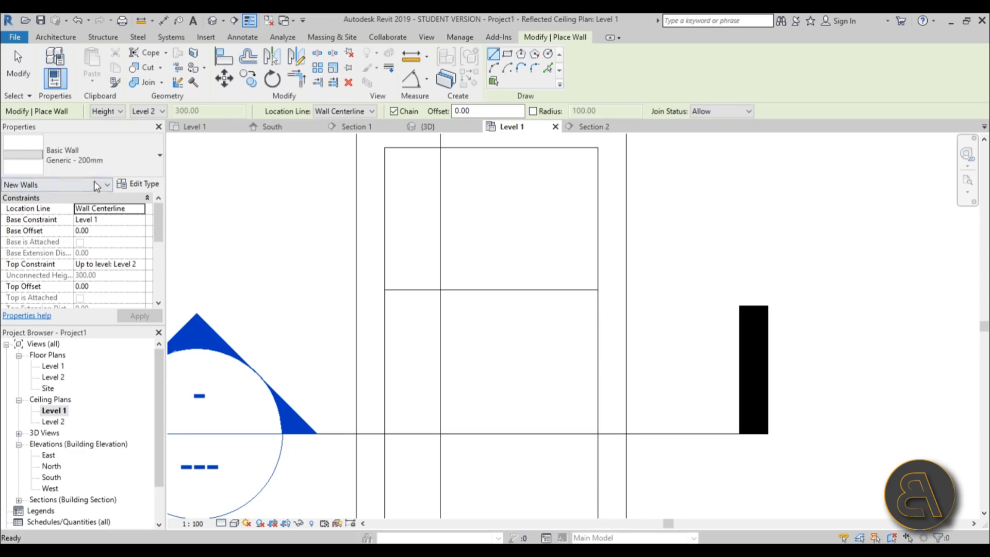
pyautogui.click(144, 186)
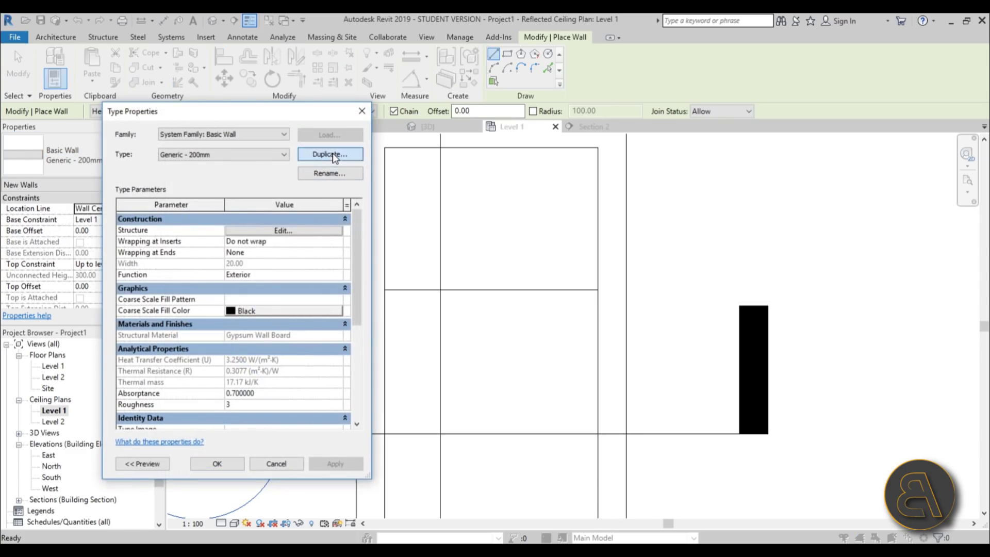
pyautogui.click(328, 154)
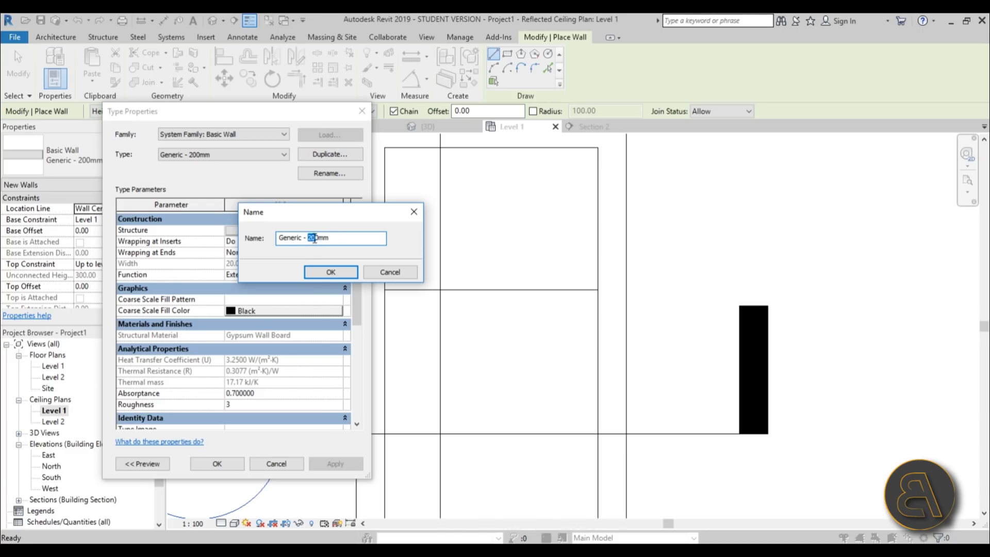
pyautogui.click(330, 272)
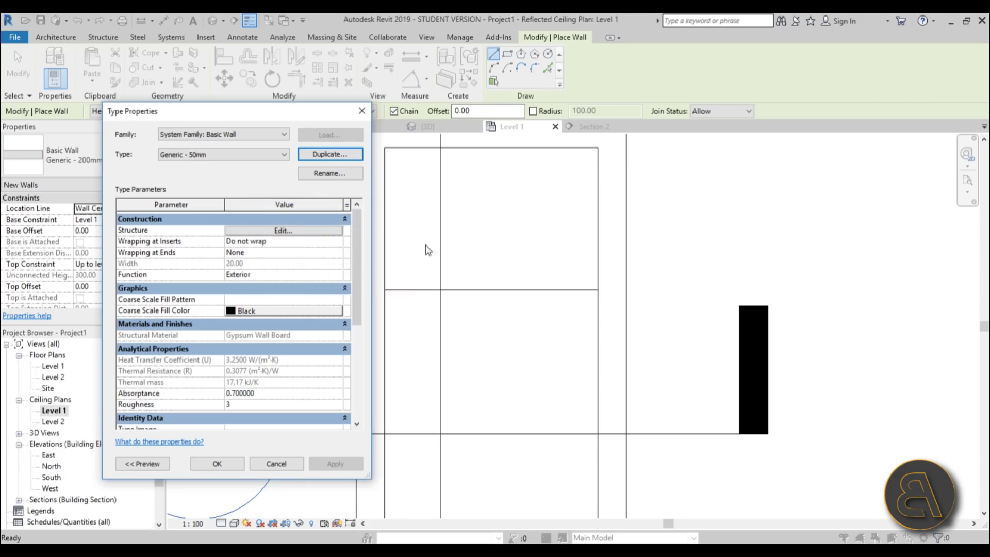
# - Set the structure layer of the new wall type to 5 cm thick, keeping Gypsum Wall Board as its material
pyautogui.click(285, 230)
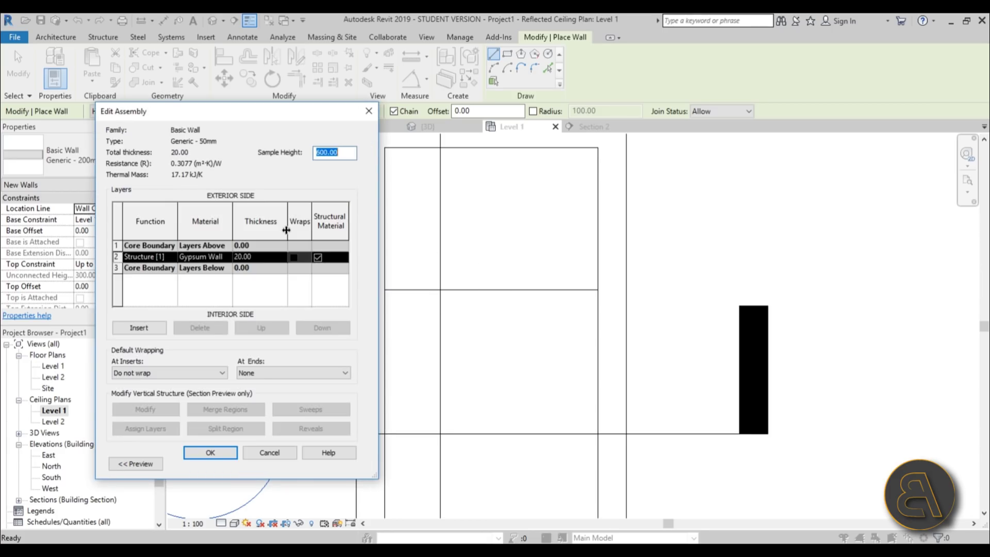
pyautogui.click(276, 254)
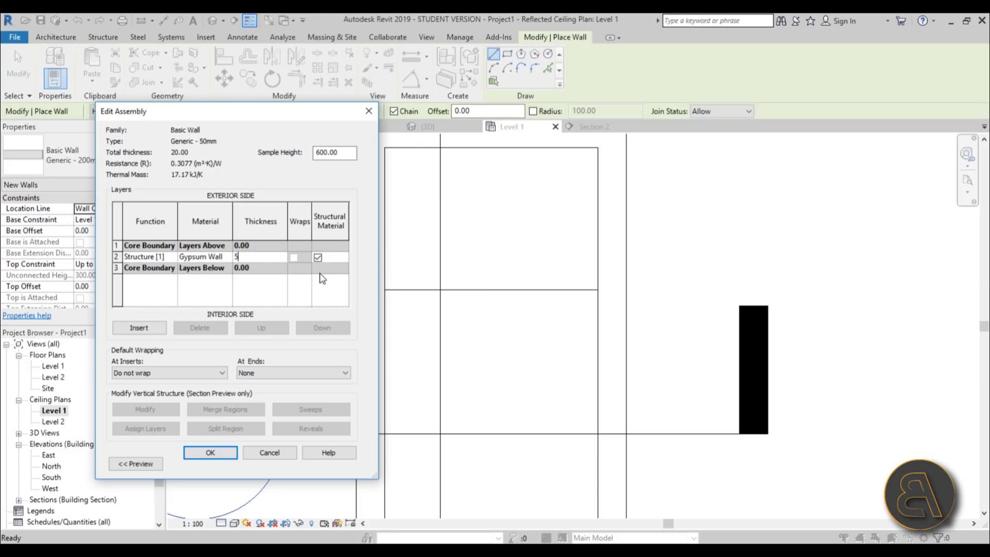
pyautogui.click(227, 256)
pyautogui.click(228, 257)
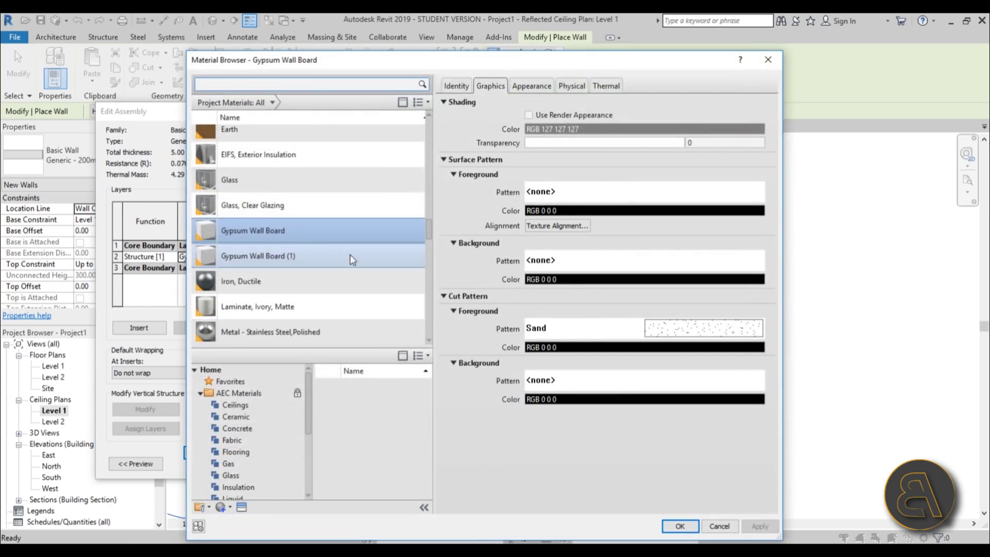
pyautogui.press('Return')
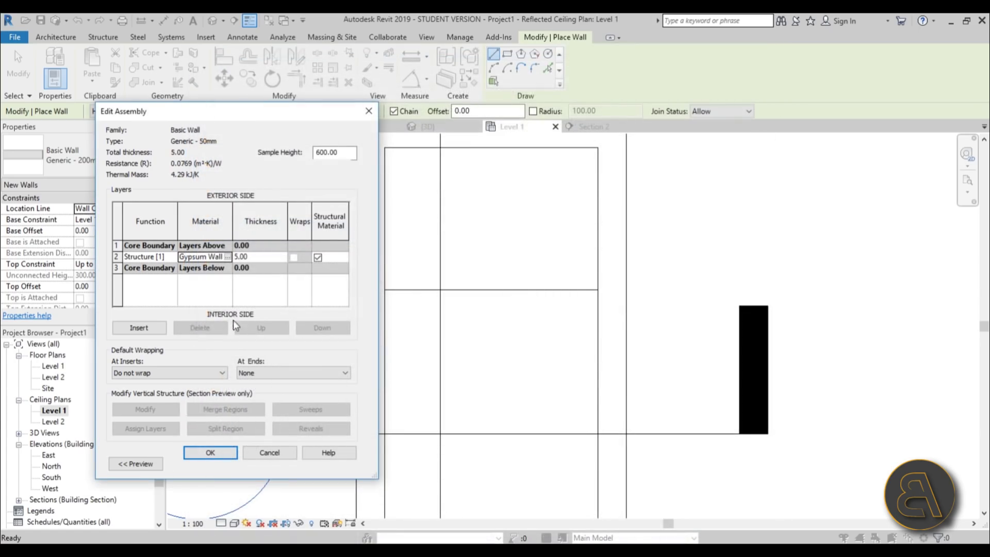
pyautogui.click(211, 450)
pyautogui.click(217, 463)
# - Draw the thin wall across the room near the line where the two ceilings meet, and align its shower-side face to that line
pyautogui.click(385, 298)
pyautogui.click(597, 298)
pyautogui.press('Escape')
pyautogui.press('Escape')
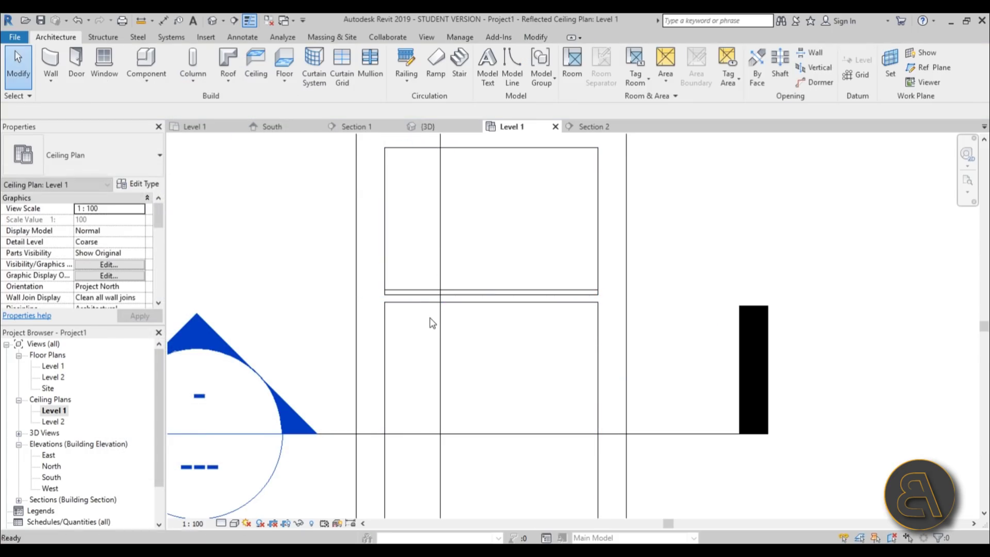
pyautogui.press('a')
pyautogui.press('l')
pyautogui.click(427, 290)
pyautogui.click(426, 295)
pyautogui.press('Escape')
# - In the lengthwise section, raise the bottom of the thin wall to the top face of the lower ceiling
pyautogui.scroll(-3, 510, 288)
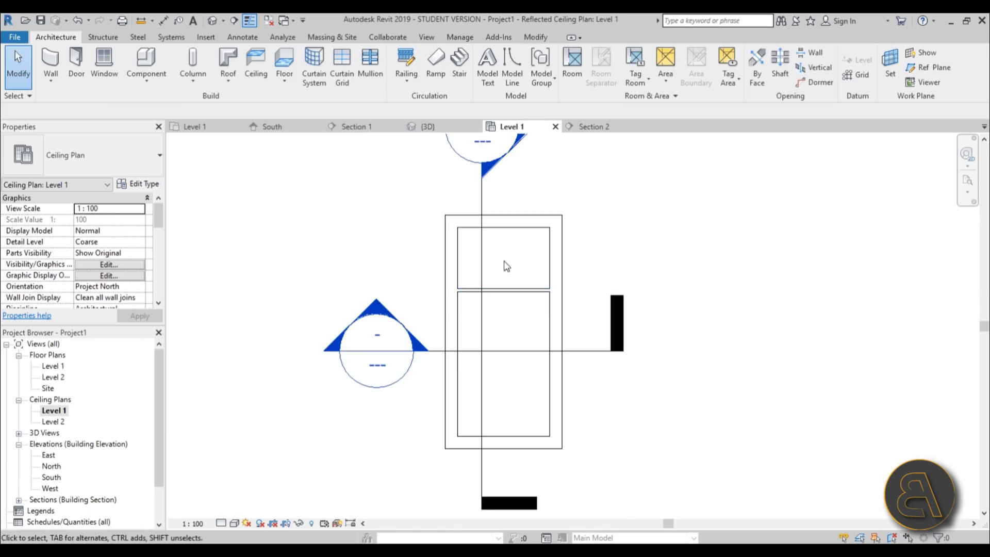
pyautogui.moveTo(523, 201); pyautogui.dragTo(467, 209, button='middle')
pyautogui.doubleClick(467, 208)
pyautogui.scroll(-2, 503, 256)
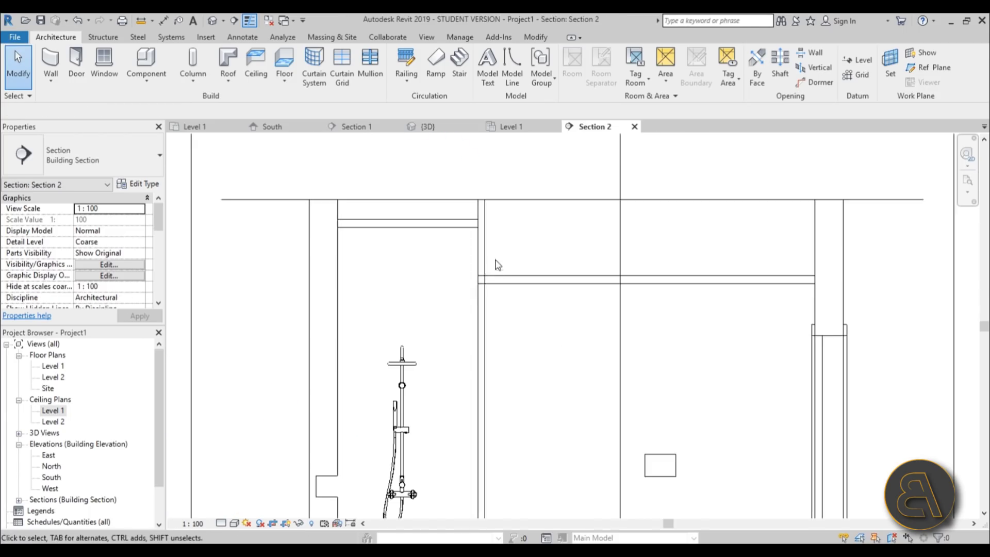
pyautogui.click(482, 258)
pyautogui.scroll(-2, 494, 273)
pyautogui.moveTo(495, 273)
pyautogui.mouseDown(button='middle')
pyautogui.moveTo(515, 296)
pyautogui.moveTo(504, 271)
pyautogui.mouseUp(button='middle')
pyautogui.moveTo(481, 419); pyautogui.dragTo(485, 243)
pyautogui.scroll(2, 489, 225)
pyautogui.click(513, 338)
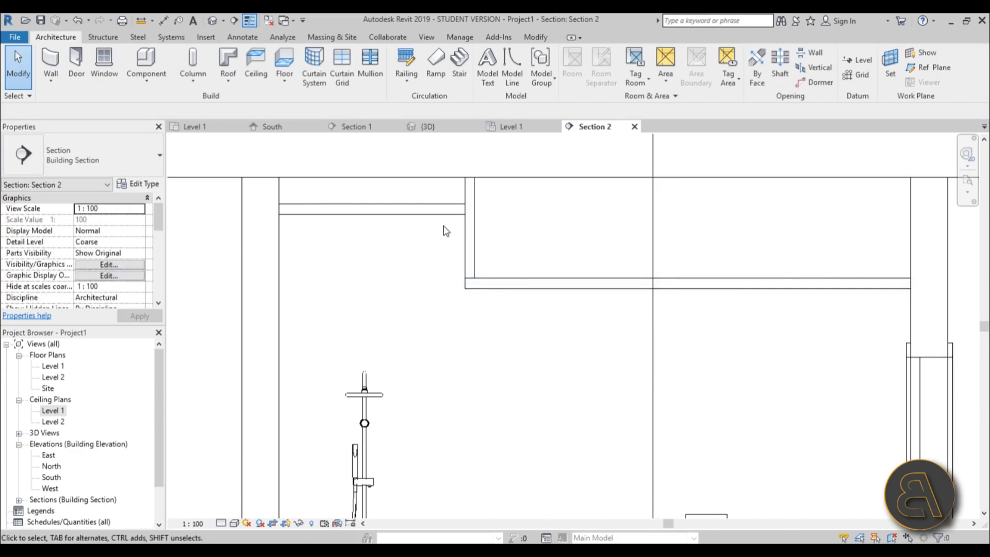
# - Set the section's detail level to Fine and inspect the ceiling step and the fixtures
pyautogui.scroll(-1, 496, 323)
pyautogui.scroll(3, 496, 323)
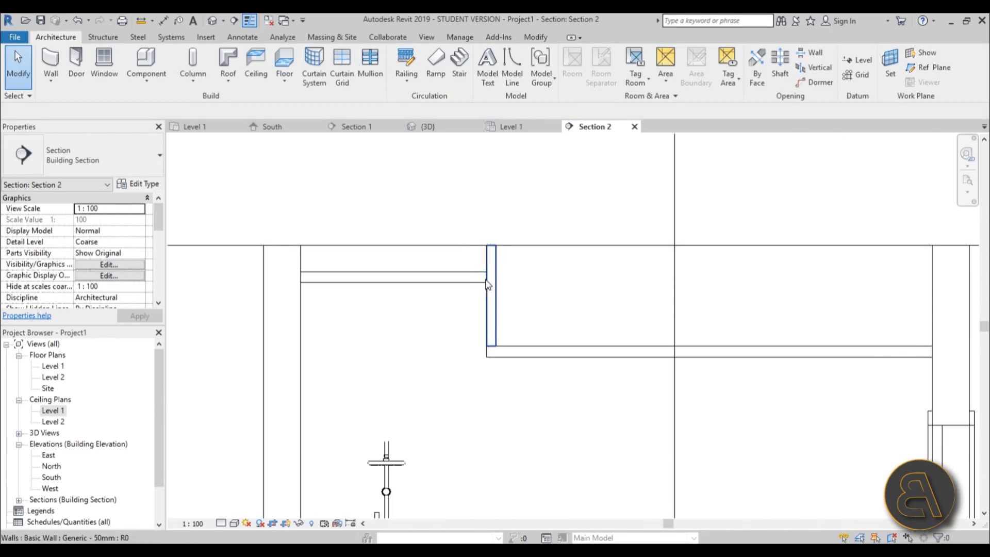
pyautogui.scroll(-3, 491, 230)
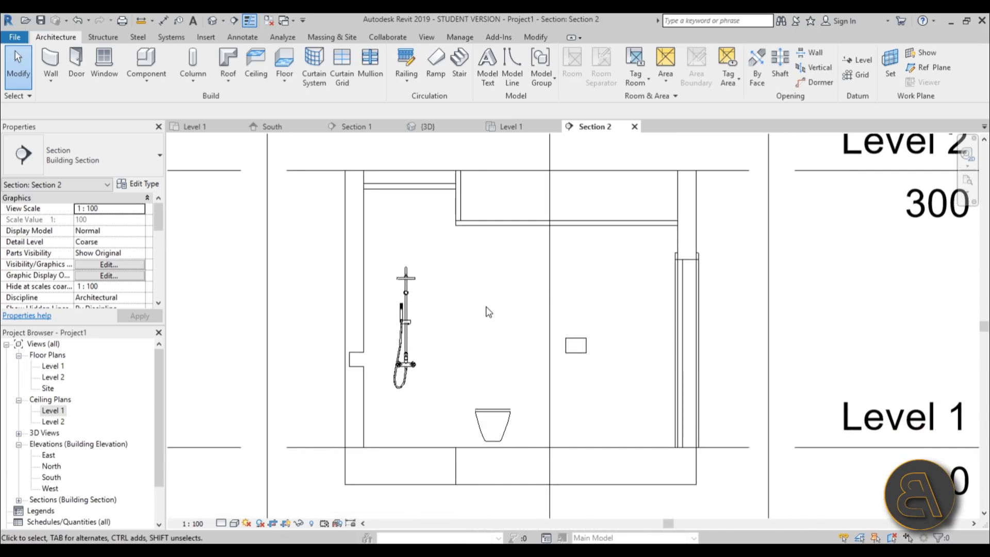
pyautogui.moveTo(491, 321); pyautogui.dragTo(490, 315, button='middle')
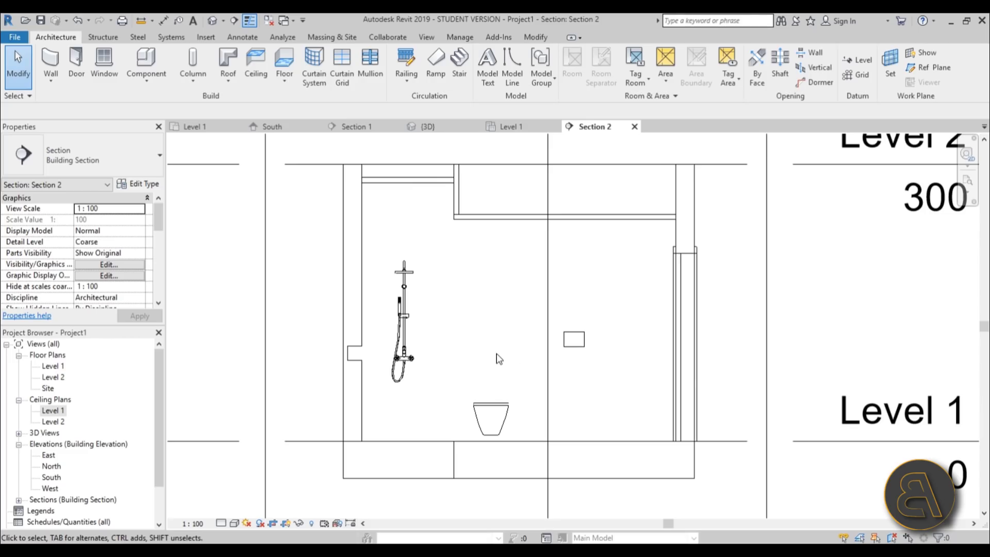
pyautogui.click(221, 522)
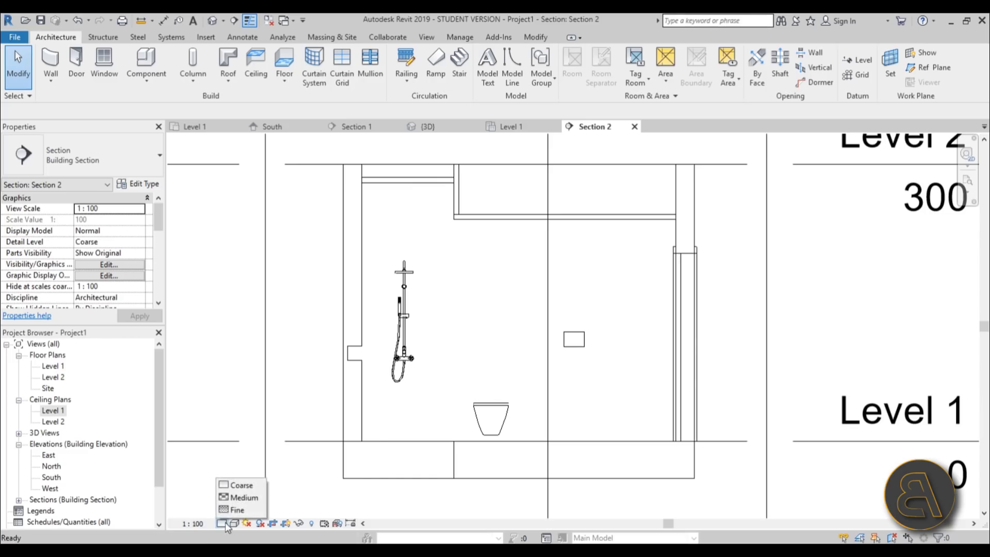
pyautogui.click(237, 510)
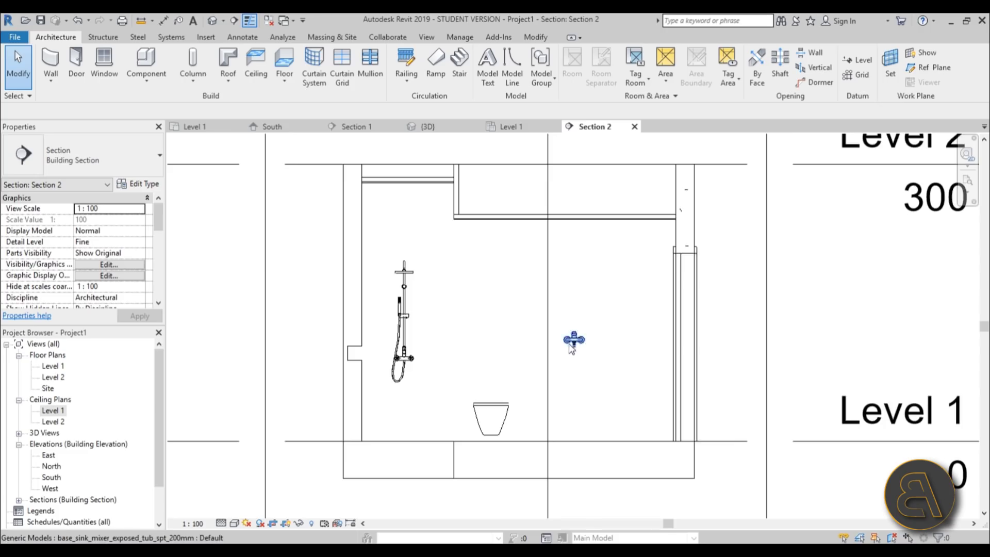
pyautogui.scroll(3, 574, 339)
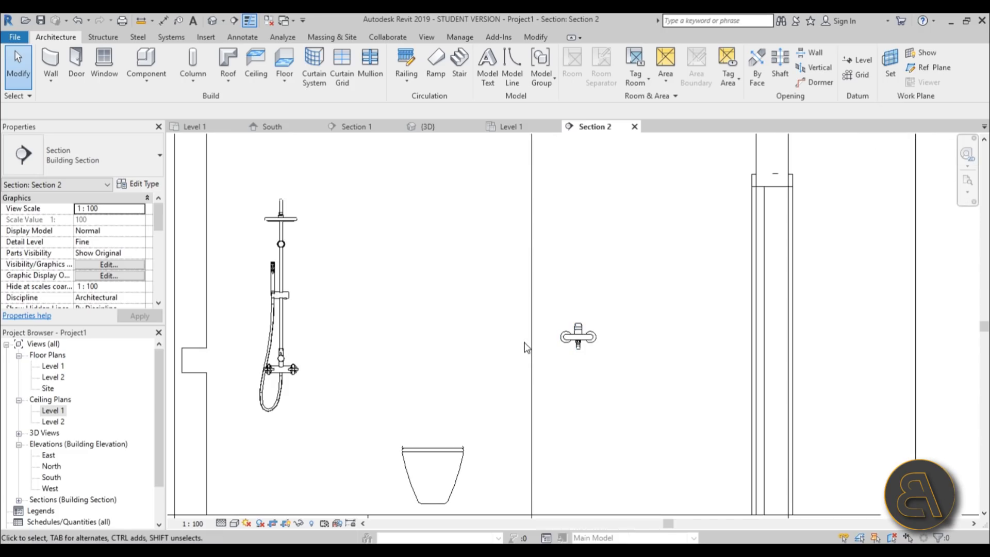
pyautogui.scroll(-2, 515, 350)
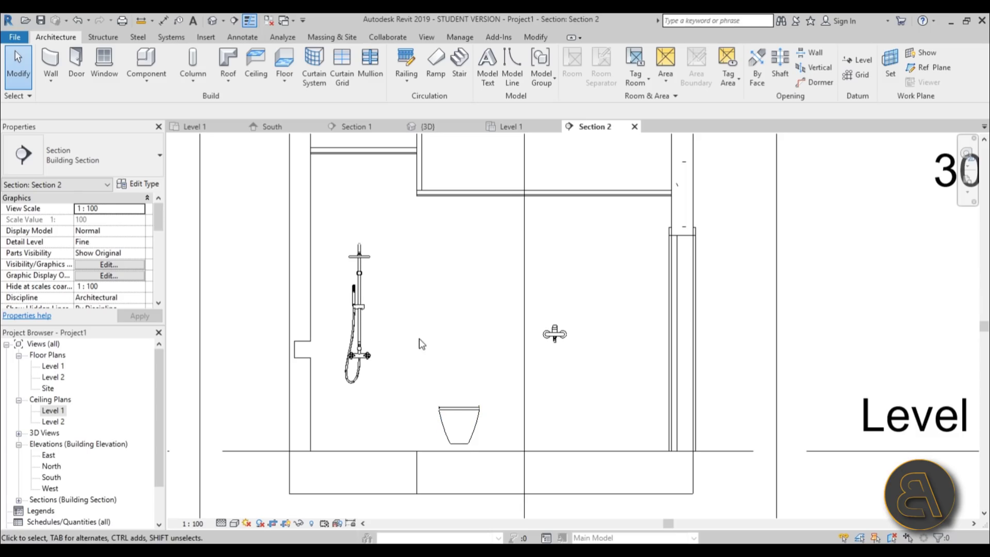
pyautogui.moveTo(482, 381); pyautogui.dragTo(483, 376, button='middle')
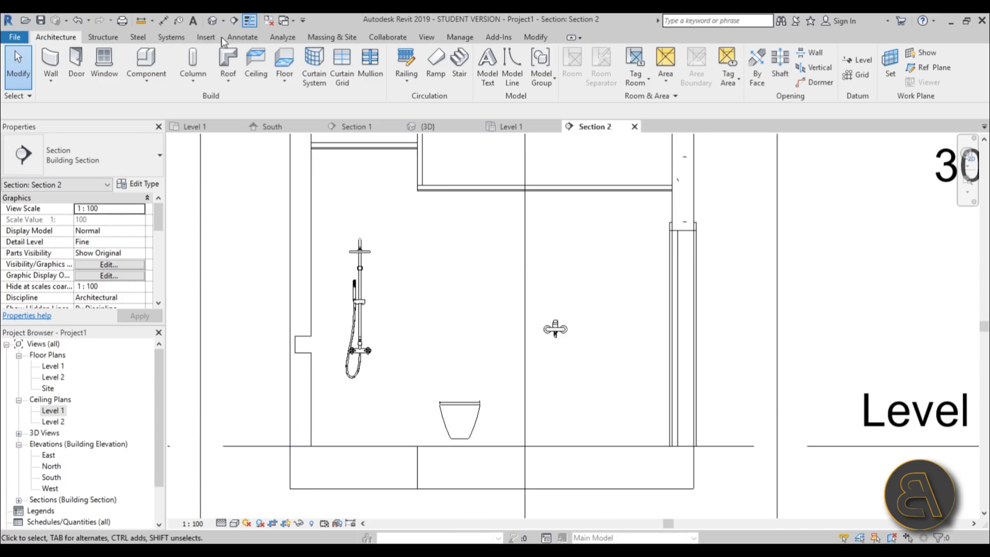
# - Start an in-place component in the Generic Models category and accept its suggested name
pyautogui.click(147, 83)
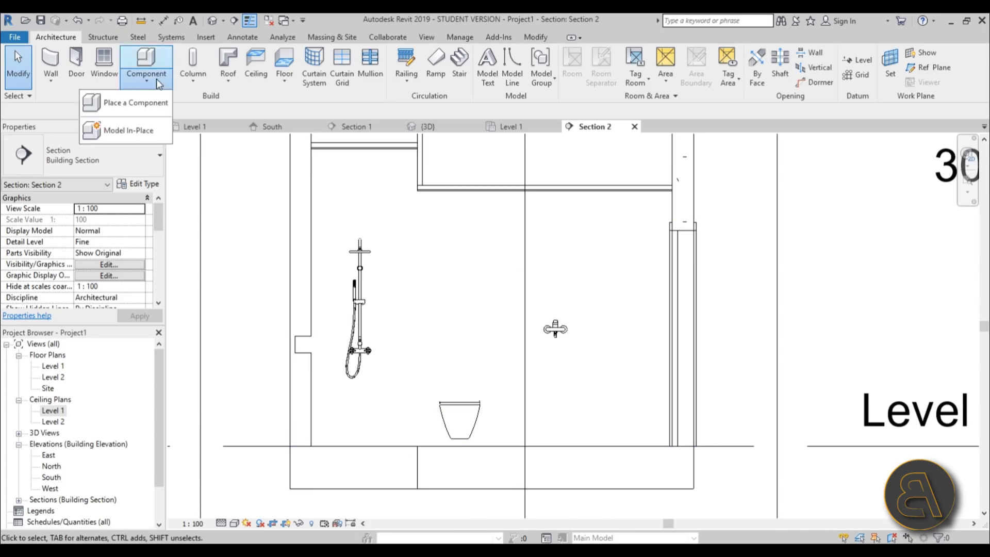
pyautogui.click(123, 133)
pyautogui.moveTo(583, 203); pyautogui.dragTo(584, 233)
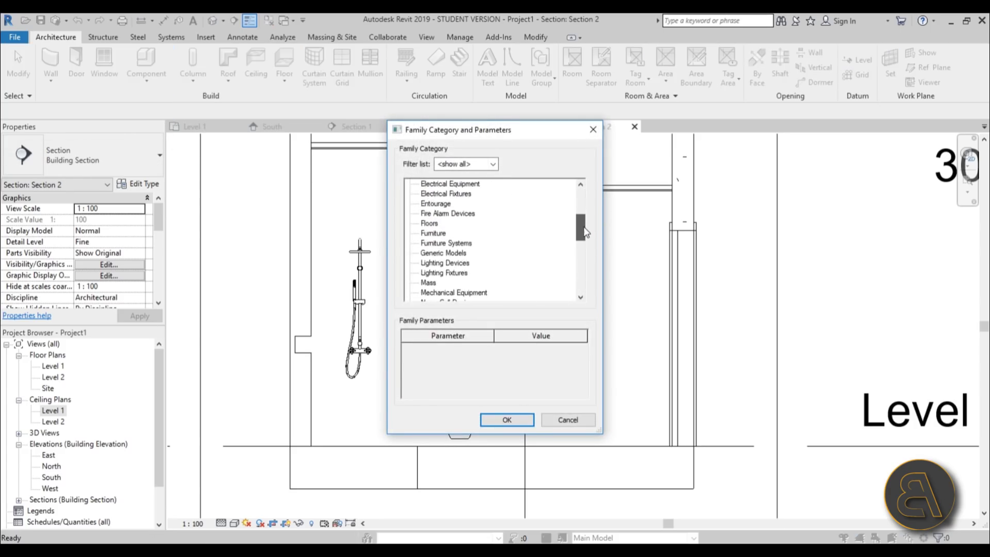
pyautogui.doubleClick(464, 258)
pyautogui.click(331, 271)
# - Start an extrusion on the long wall's face and sketch a narrow rectangle about 240 cm tall, from the floor to the lower ceiling at the ceiling step
pyautogui.click(105, 65)
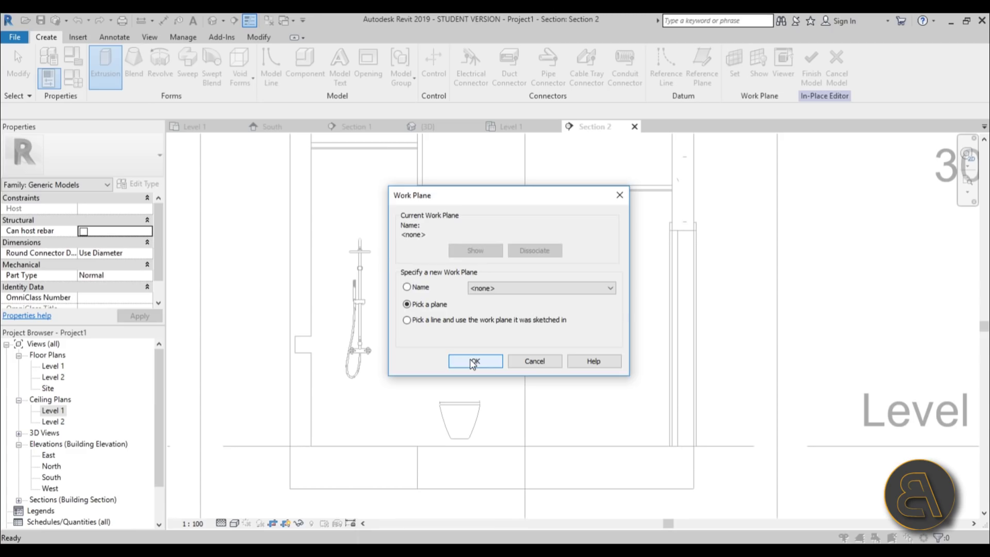
pyautogui.click(473, 362)
pyautogui.scroll(-2, 471, 287)
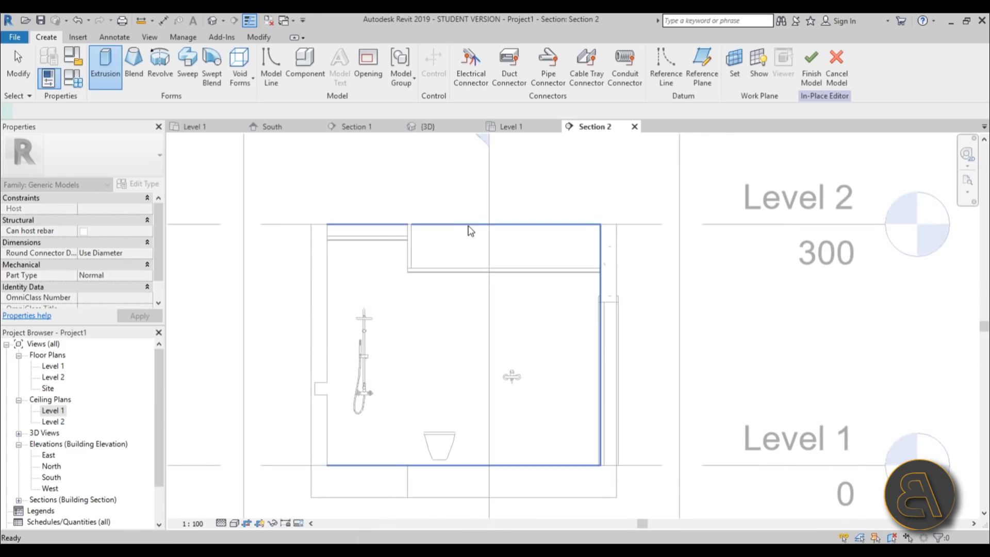
pyautogui.click(471, 231)
pyautogui.click(464, 53)
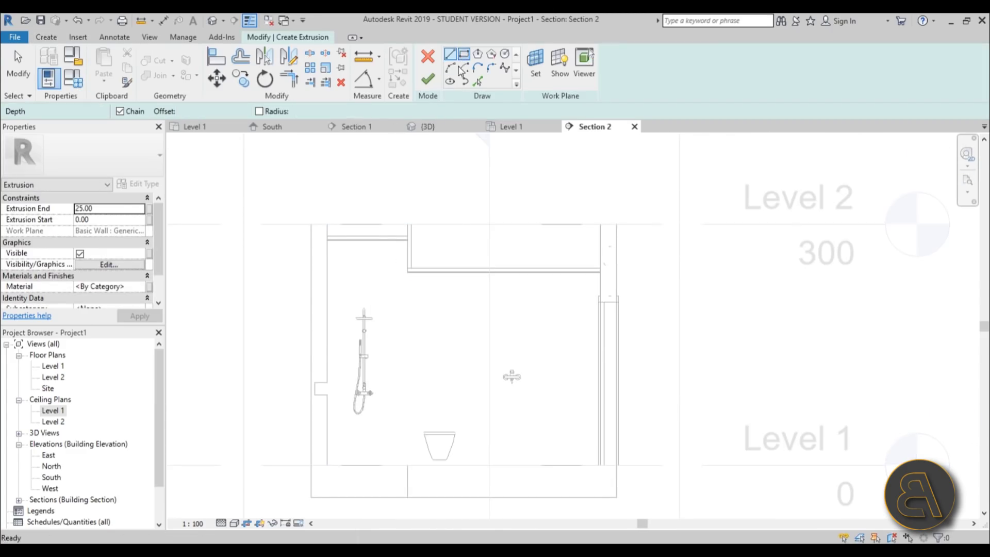
pyautogui.click(407, 466)
pyautogui.scroll(5, 405, 283)
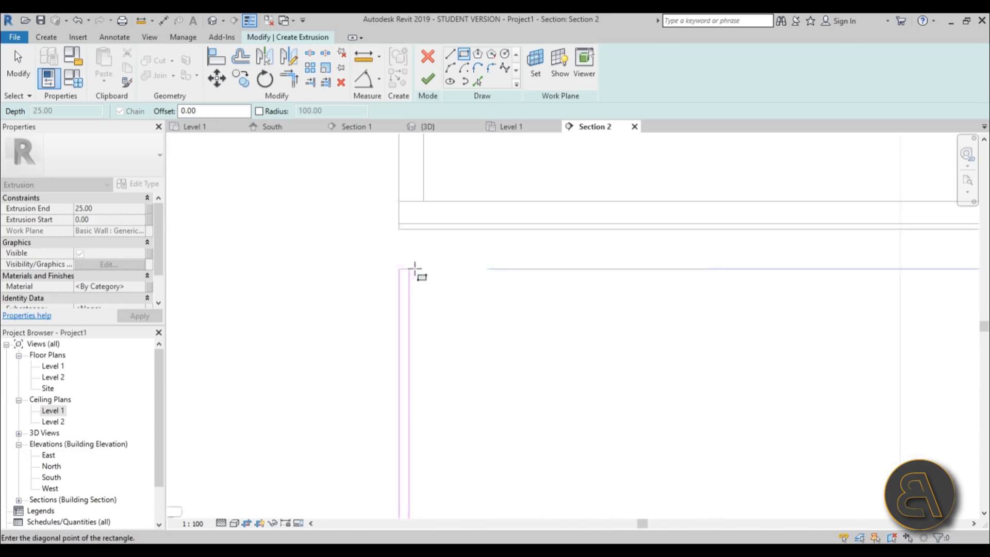
pyautogui.click(407, 223)
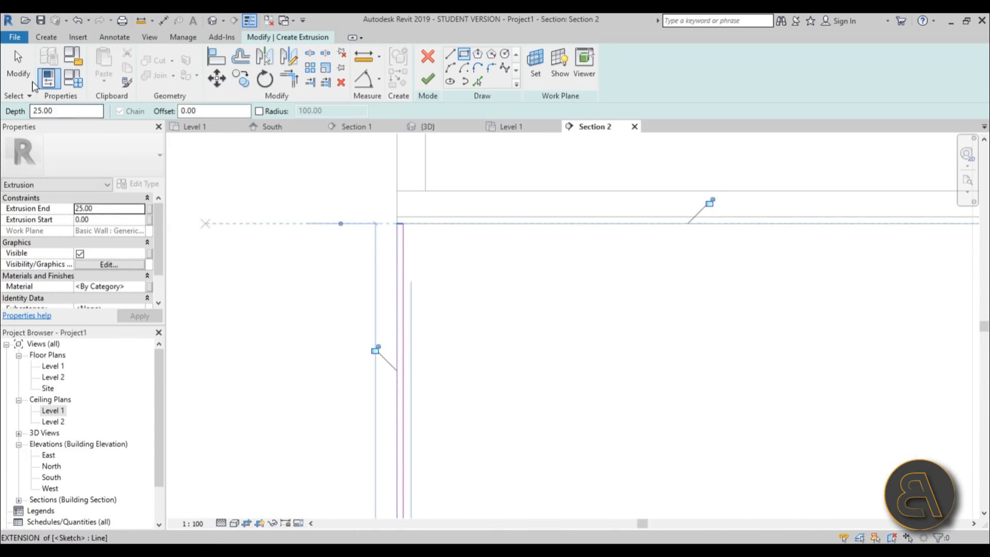
# - Set the narrow rectangle's thickness to 1 cm and finish the extrusion sketch
pyautogui.click(21, 67)
pyautogui.click(403, 267)
pyautogui.scroll(-3, 426, 243)
pyautogui.scroll(2, 426, 243)
pyautogui.moveTo(426, 243)
pyautogui.mouseDown(button='middle')
pyautogui.moveTo(501, 333)
pyautogui.moveTo(495, 172)
pyautogui.mouseUp(button='middle')
pyautogui.scroll(4, 413, 364)
pyautogui.click(426, 319)
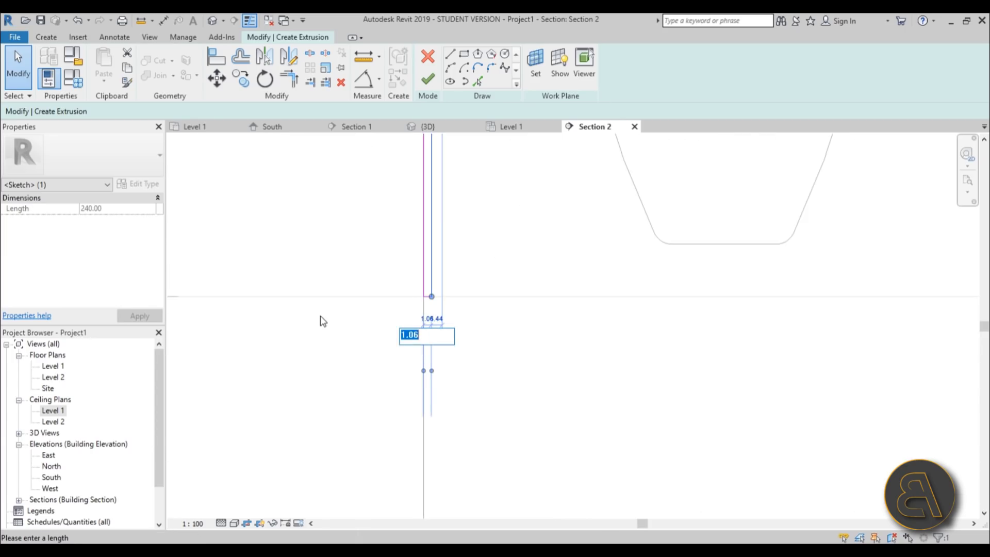
pyautogui.write('1')
pyautogui.press('Return')
pyautogui.click(320, 320)
pyautogui.click(427, 79)
# - In the Level 1 floor plan, stretch the shower panel to about 78 cm out from the fixture wall
pyautogui.doubleClick(52, 365)
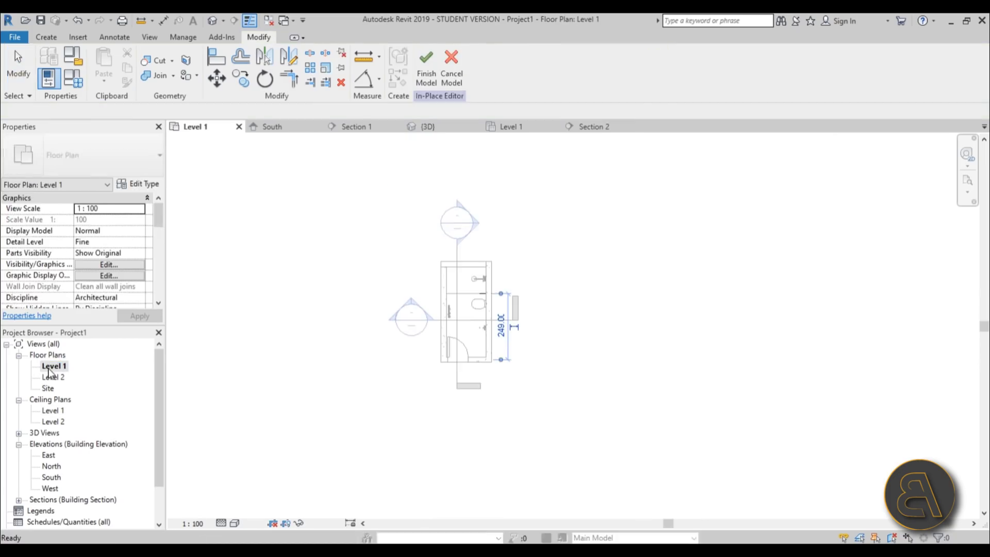
pyautogui.scroll(5, 509, 294)
pyautogui.moveTo(509, 294); pyautogui.dragTo(433, 291)
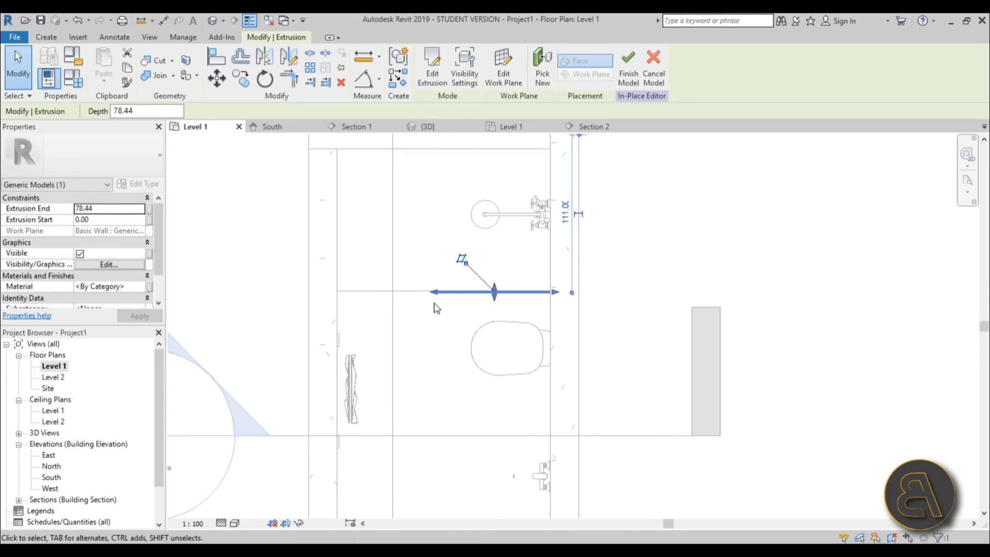
pyautogui.click(436, 308)
# - Measure the opening between the shower panel's free end and the opposite wall
pyautogui.click(364, 57)
pyautogui.click(336, 291)
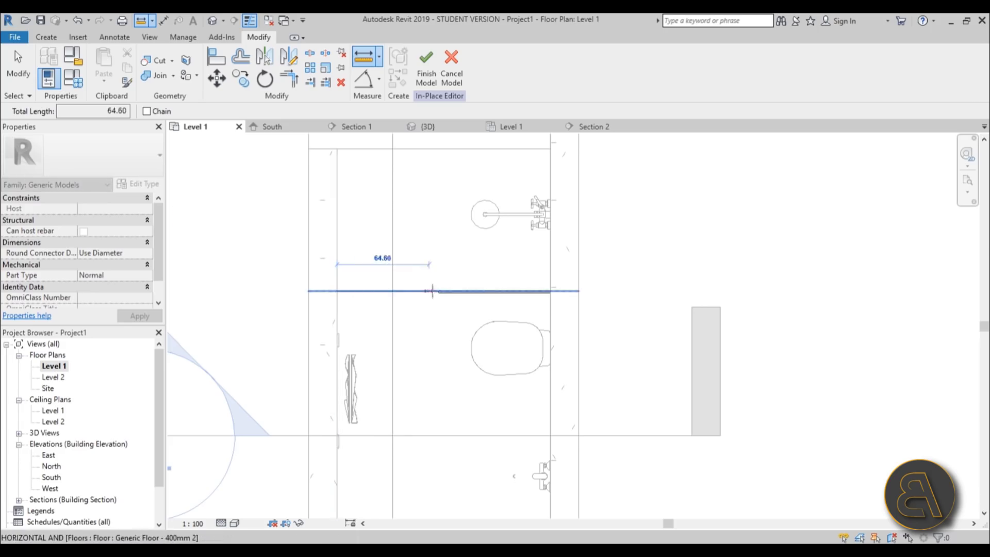
pyautogui.click(438, 291)
pyautogui.press('Escape')
pyautogui.press('Escape')
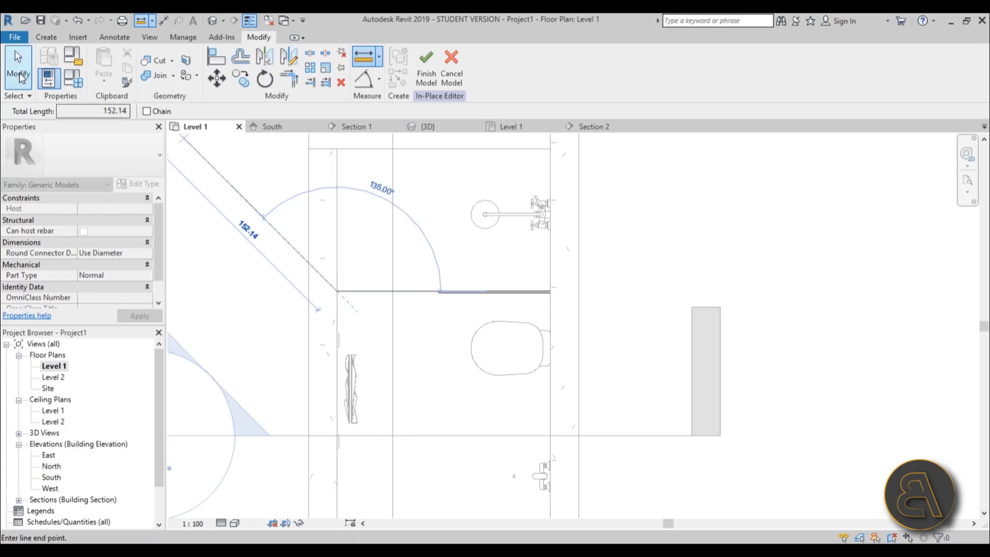
pyautogui.scroll(4, 382, 283)
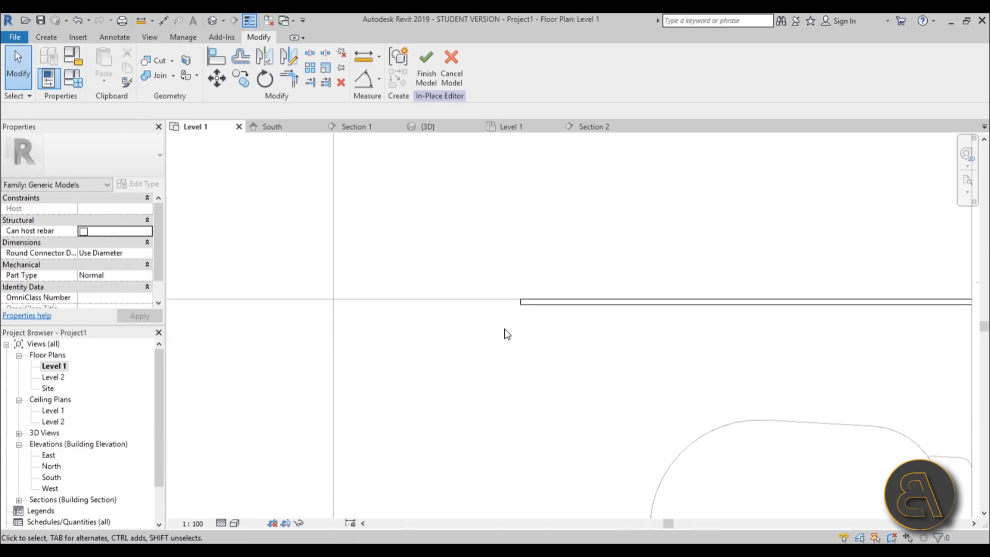
pyautogui.scroll(-3, 505, 349)
# - Assign the Glass material to the shower panel extrusion
pyautogui.click(519, 316)
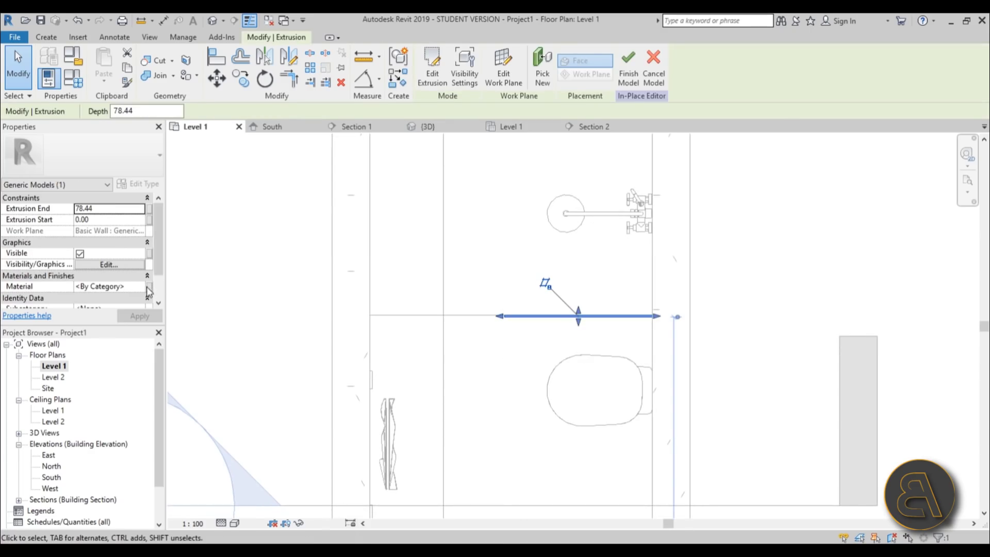
pyautogui.click(150, 286)
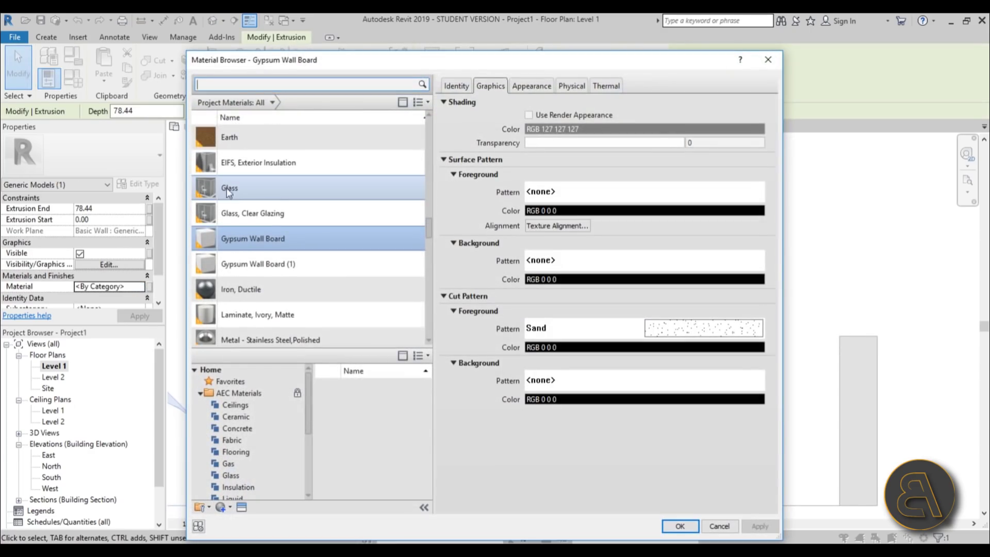
pyautogui.doubleClick(275, 195)
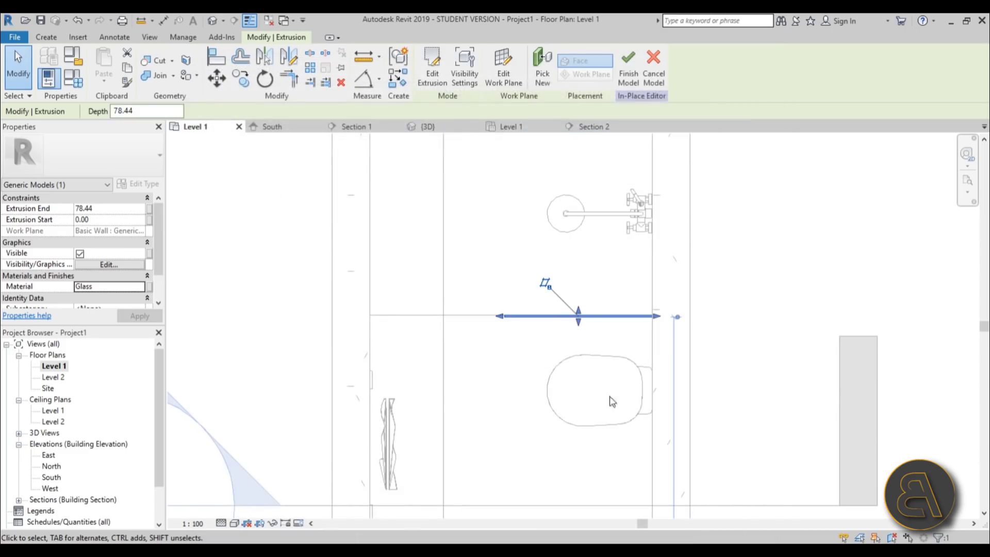
pyautogui.scroll(-3, 466, 289)
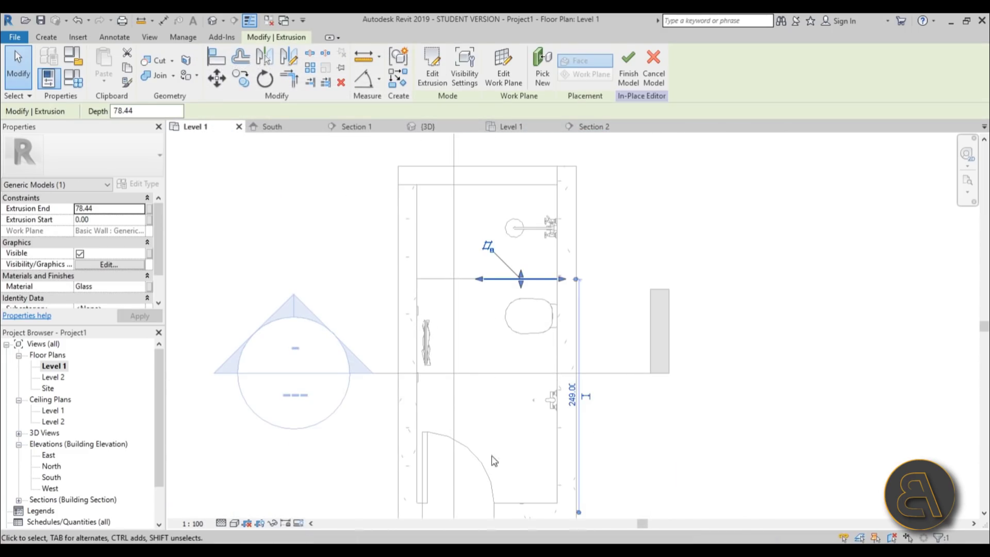
pyautogui.click(526, 468)
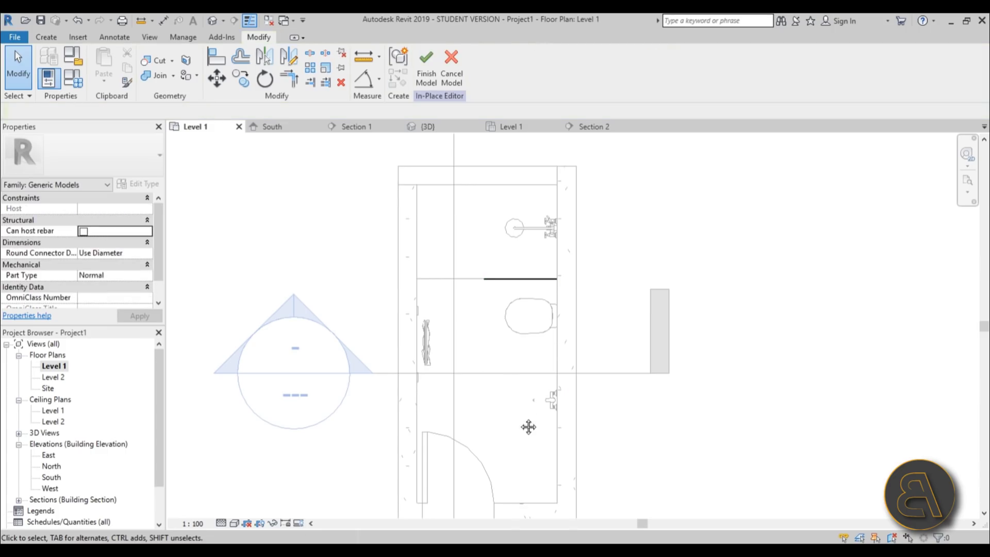
# - In the lengthwise section, start a second extrusion in the same component with the fixture wall's face as its work plane
pyautogui.doubleClick(55, 366)
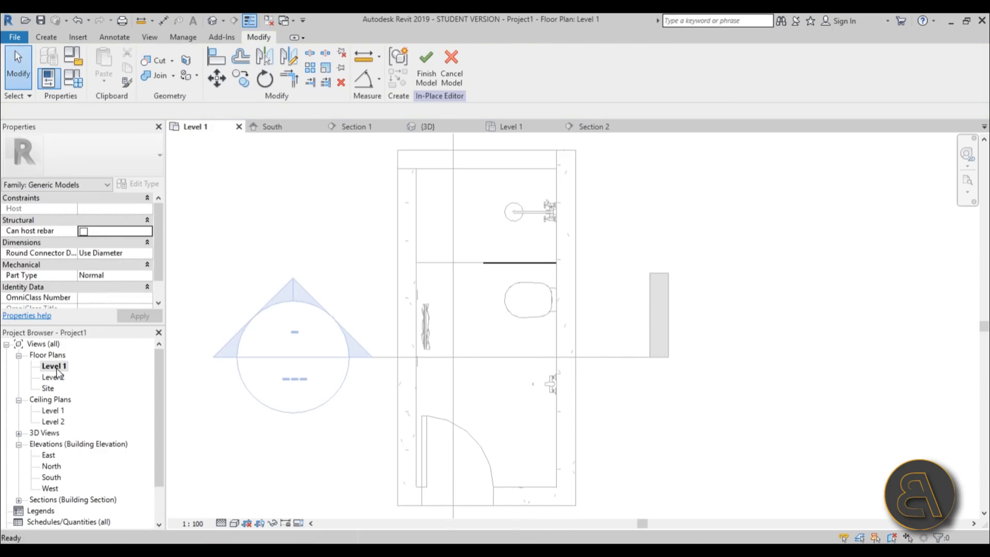
pyautogui.scroll(-3, 410, 285)
pyautogui.doubleClick(456, 178)
pyautogui.scroll(5, 504, 296)
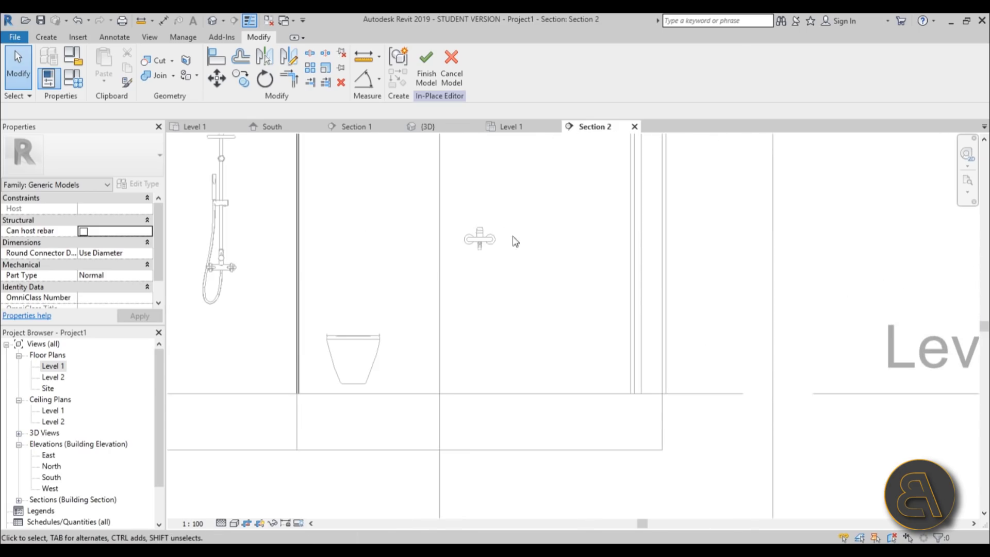
pyautogui.click(46, 37)
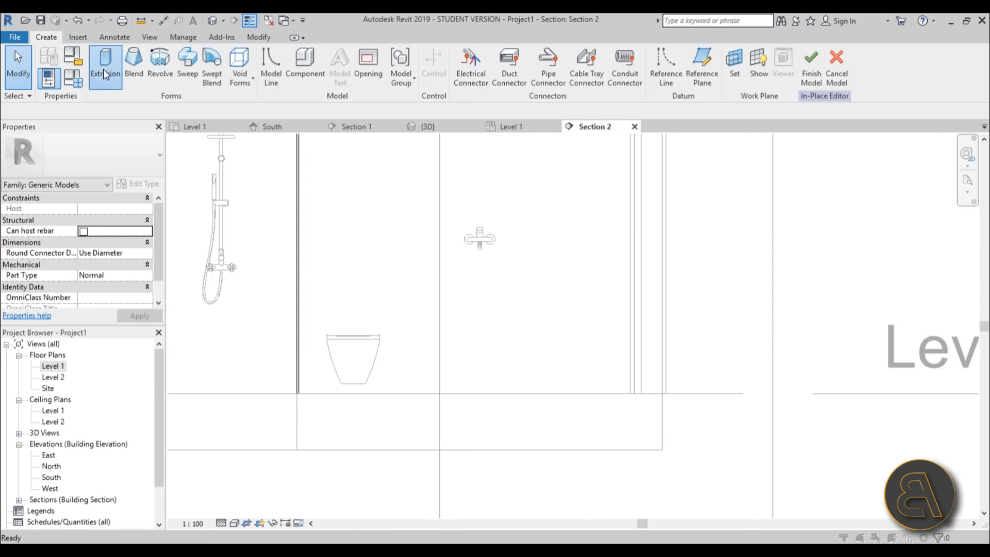
pyautogui.click(105, 74)
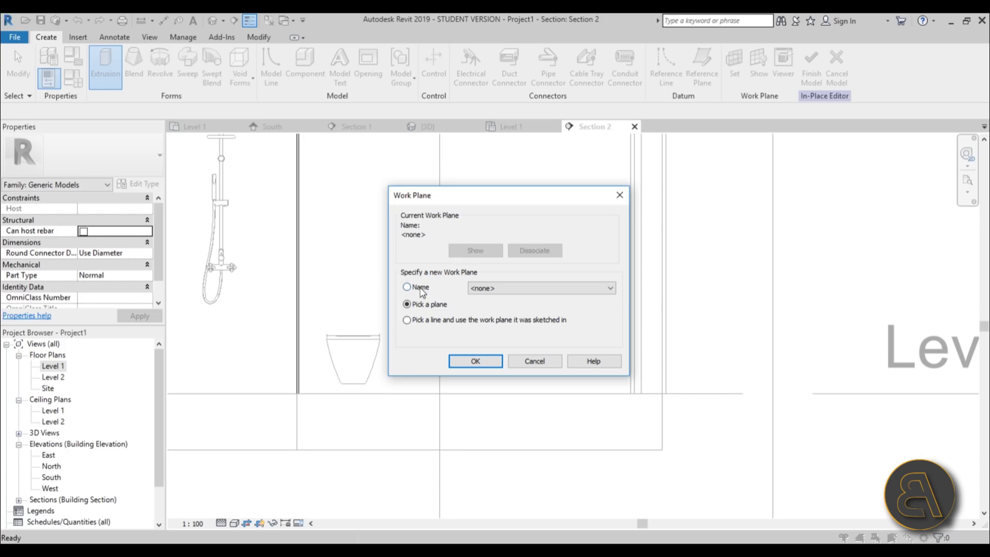
pyautogui.click(475, 361)
pyautogui.scroll(-3, 493, 267)
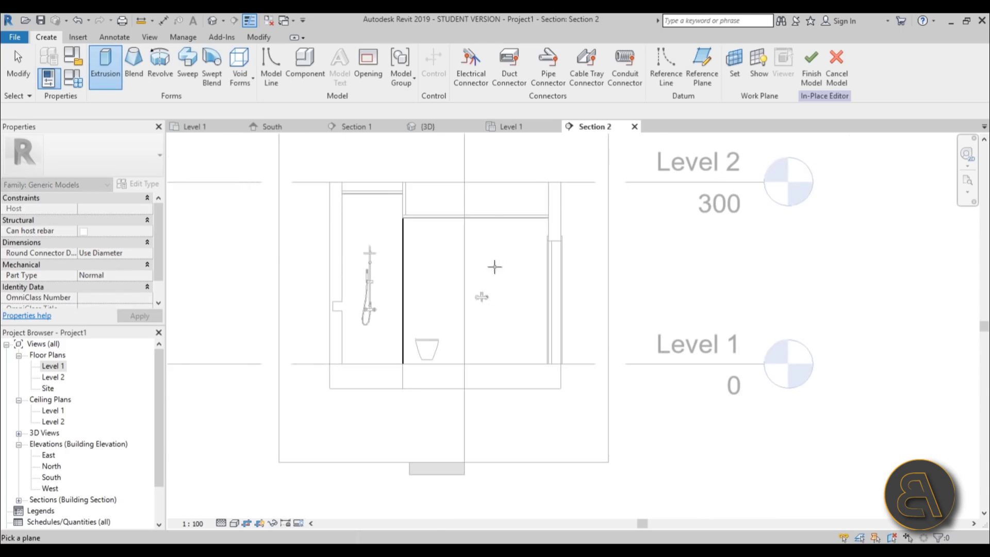
pyautogui.click(491, 191)
# - Sketch a rectangle below the wall faucet, about 165 cm wide and 64 cm tall, ending near the door wall
pyautogui.click(463, 54)
pyautogui.scroll(3, 476, 353)
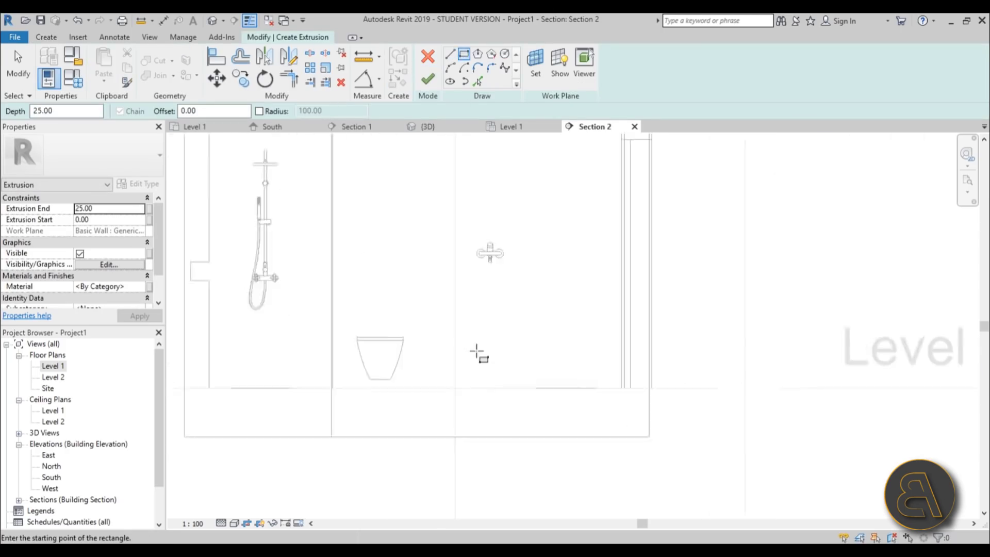
pyautogui.scroll(1, 477, 353)
pyautogui.click(415, 262)
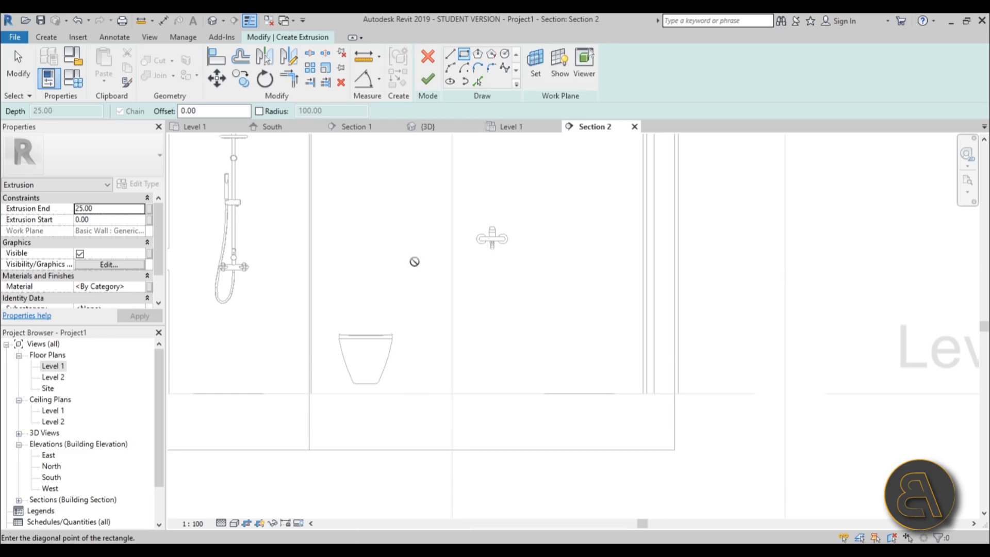
pyautogui.click(645, 356)
pyautogui.scroll(-5, 588, 363)
pyautogui.press('Escape')
pyautogui.scroll(6, 619, 266)
pyautogui.scroll(-4, 579, 288)
pyautogui.scroll(3, 582, 309)
pyautogui.moveTo(584, 416)
pyautogui.mouseDown(button='middle')
pyautogui.moveTo(594, 431)
pyautogui.moveTo(647, 292)
pyautogui.mouseUp(button='middle')
pyautogui.click(503, 295)
pyautogui.moveTo(503, 298)
pyautogui.mouseDown()
pyautogui.moveTo(501, 320)
pyautogui.moveTo(496, 308)
pyautogui.mouseUp()
# - Set the rectangle's bottom edge 30 cm above the floor
pyautogui.click(456, 390)
pyautogui.click(643, 407)
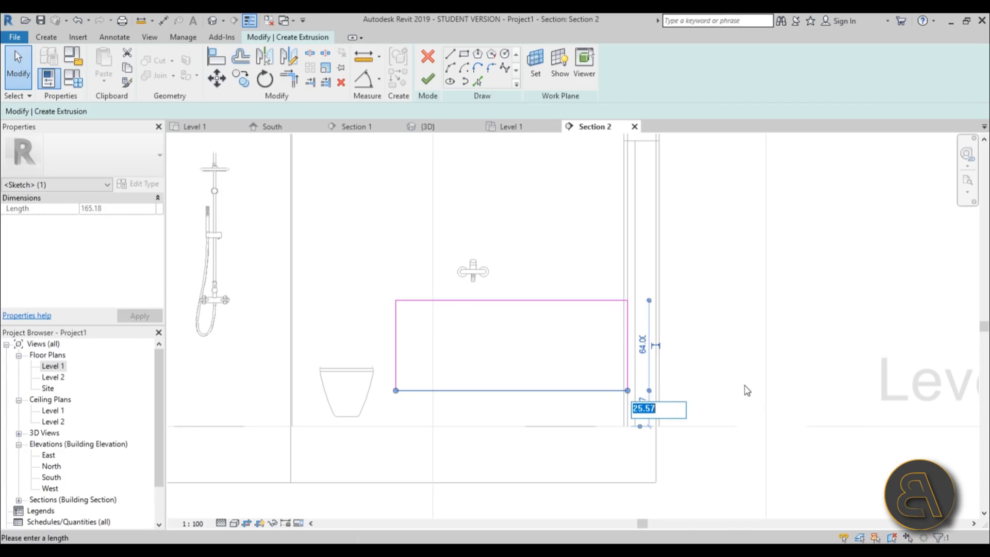
pyautogui.write('30')
pyautogui.press('Return')
# - Lower the rectangle's top edge to about 88 cm above the floor, pull its side edges slightly inward, and finish the extrusion sketch
pyautogui.click(521, 310)
pyautogui.click(488, 300)
pyautogui.click(412, 285)
pyautogui.click(433, 301)
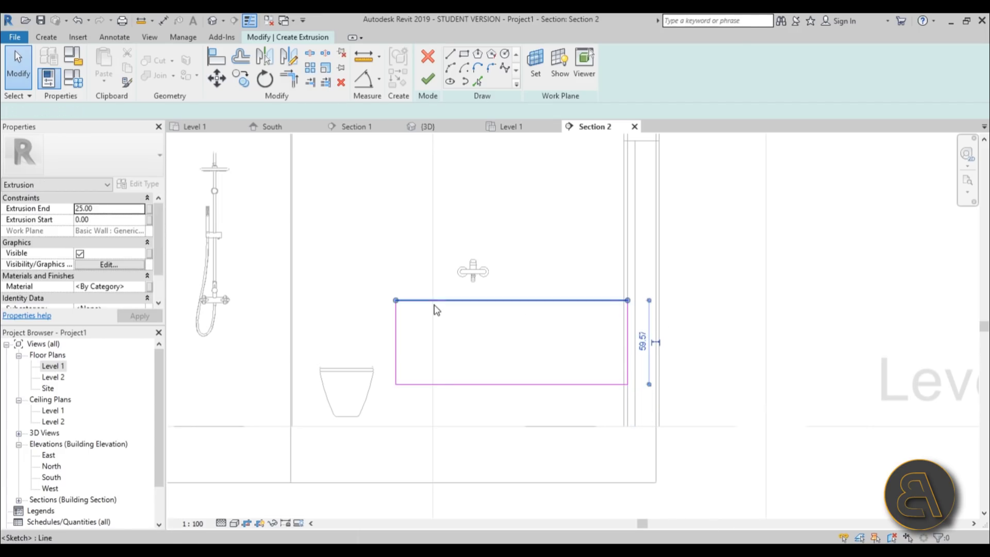
pyautogui.click(414, 262)
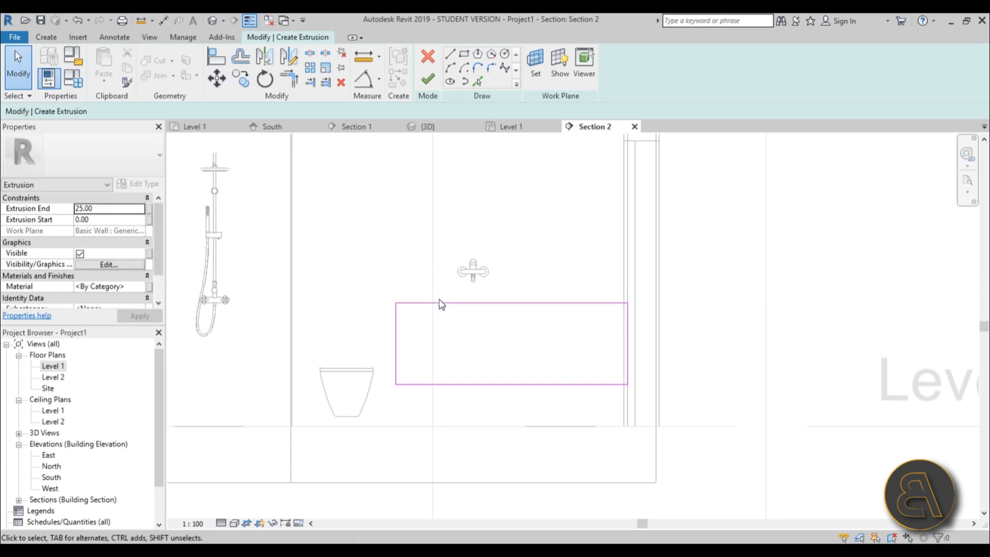
pyautogui.moveTo(398, 348)
pyautogui.mouseDown()
pyautogui.moveTo(411, 346)
pyautogui.moveTo(402, 349)
pyautogui.mouseUp()
pyautogui.click(420, 328)
pyautogui.click(427, 79)
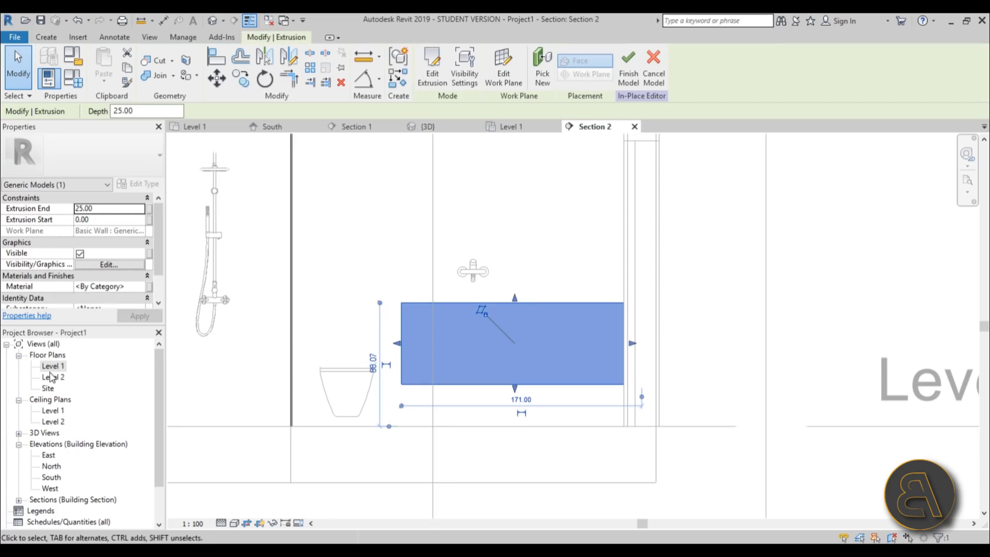
# - In the Level 1 floor plan, extend the block below the faucet away from the wall and set its extrusion end to 55 cm
pyautogui.doubleClick(52, 366)
pyautogui.click(461, 335)
pyautogui.scroll(3, 458, 343)
pyautogui.moveTo(472, 343); pyautogui.dragTo(449, 343)
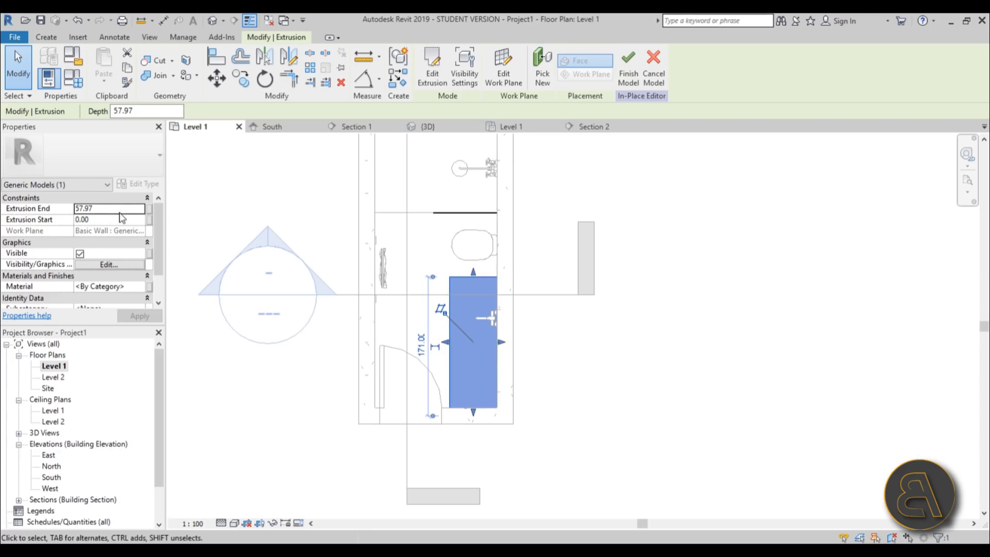
pyautogui.click(121, 212)
pyautogui.click(559, 322)
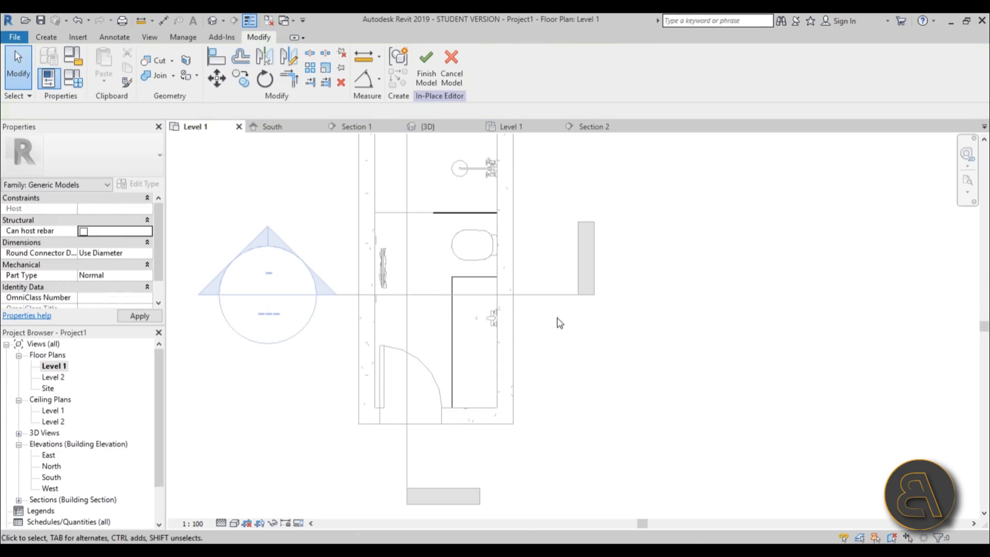
# - Search the materials for "plast" and pick Plastic as the material of the block below the faucet
pyautogui.scroll(3, 467, 319)
pyautogui.click(461, 319)
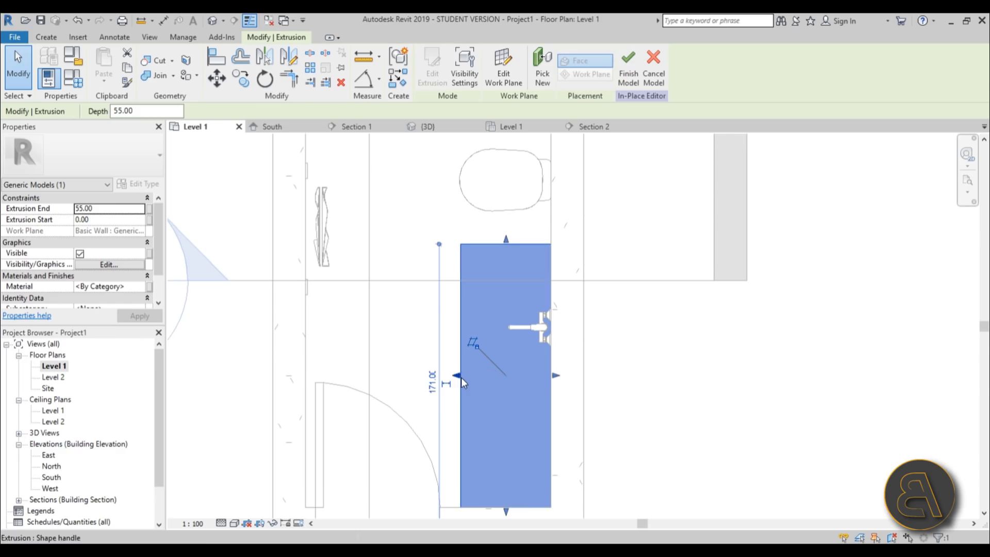
pyautogui.moveTo(474, 285); pyautogui.dragTo(473, 273, button='middle')
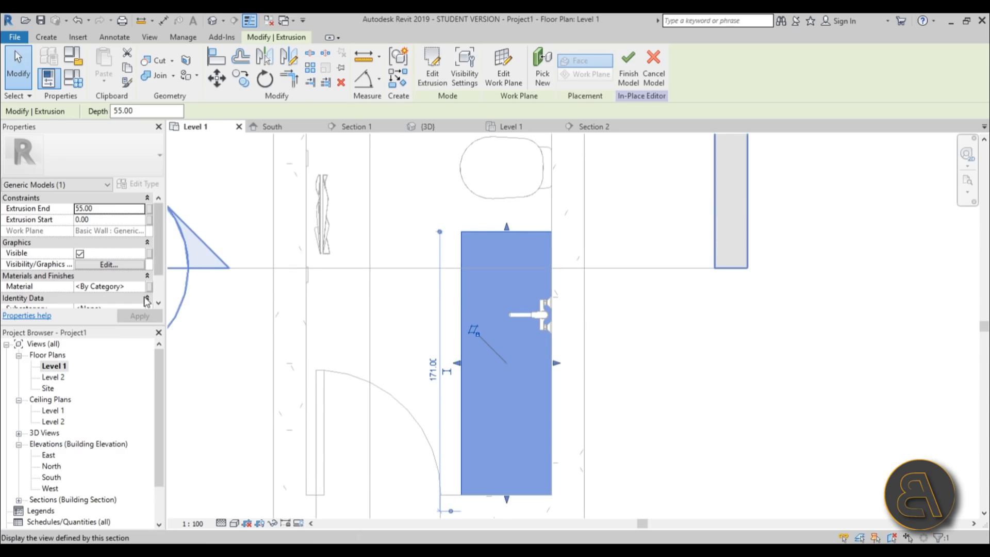
pyautogui.click(141, 287)
pyautogui.click(143, 287)
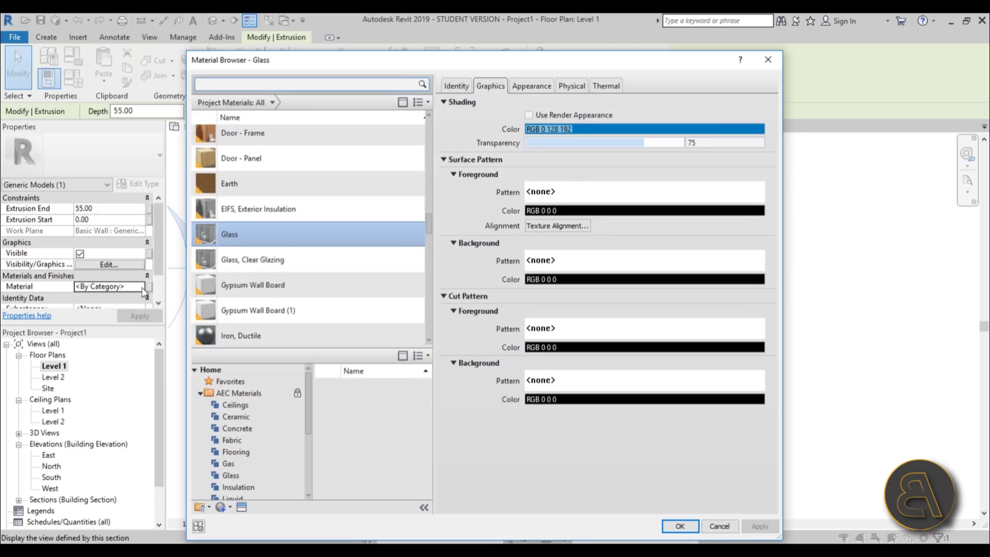
pyautogui.click(235, 85)
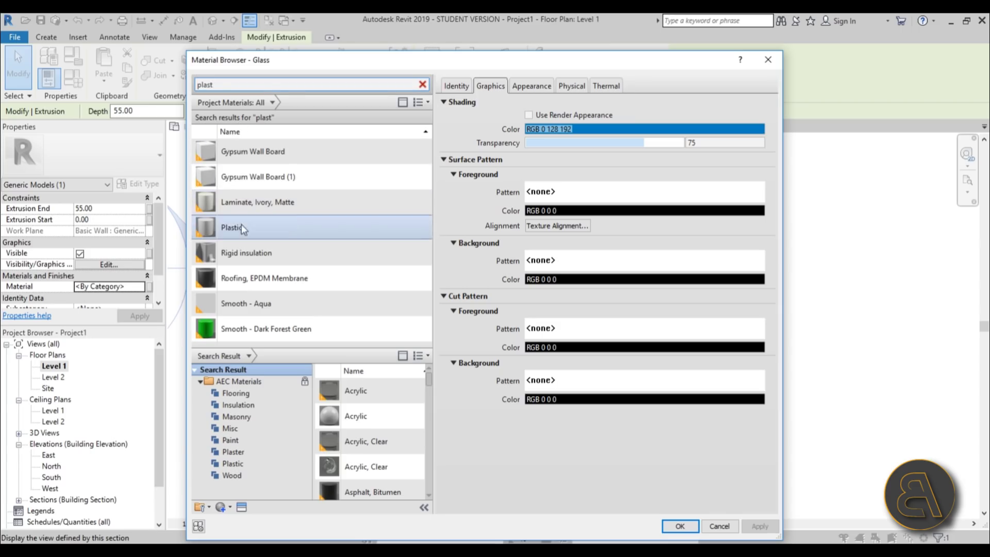
pyautogui.click(337, 228)
# - Set the Plastic appearance to white (RGB 255 255 255) with a Glossy finish and apply the material to the block
pyautogui.click(546, 86)
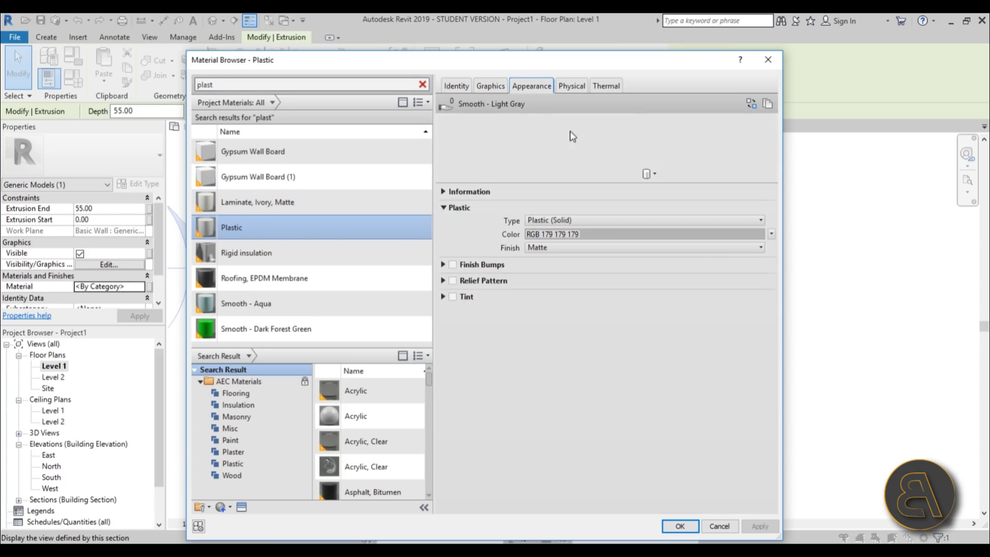
pyautogui.click(611, 234)
pyautogui.click(621, 207)
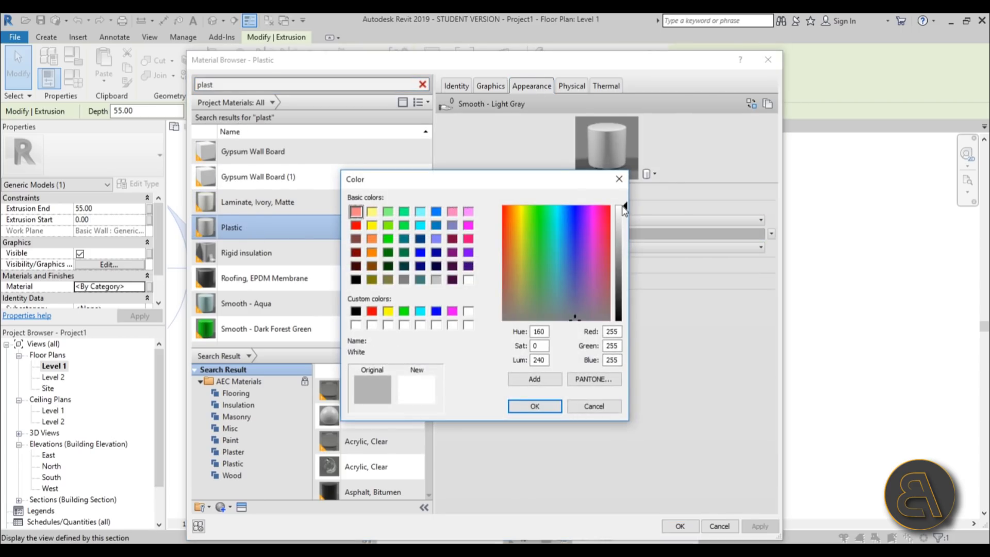
pyautogui.click(532, 401)
pyautogui.click(634, 248)
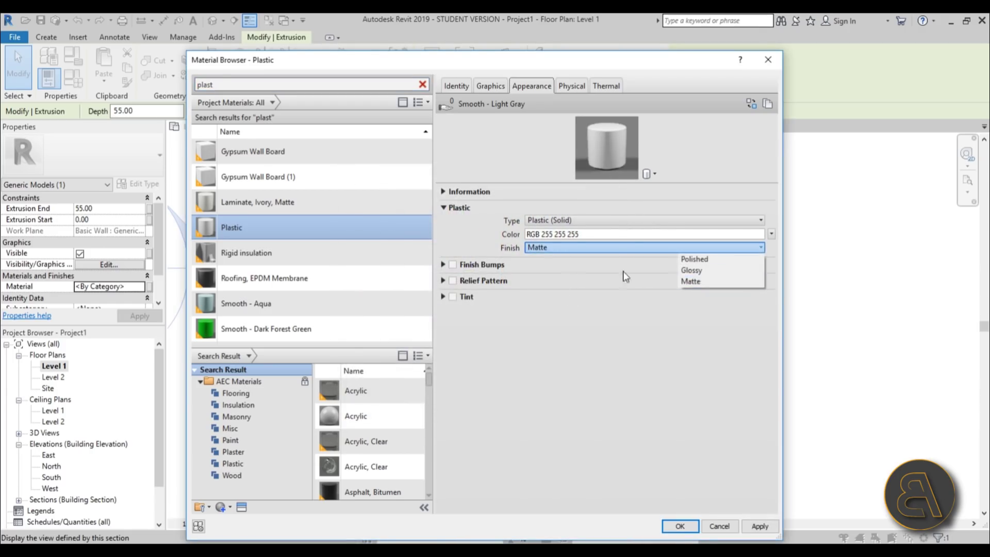
pyautogui.click(705, 268)
pyautogui.click(679, 526)
pyautogui.click(658, 361)
# - Start a void sweep and set its work plane to the top face of the block
pyautogui.scroll(2, 493, 274)
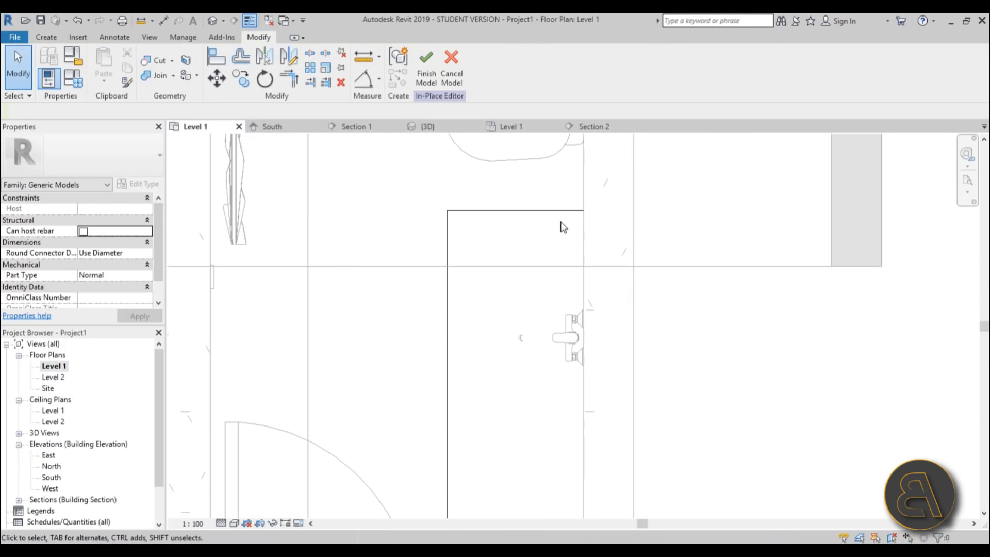
pyautogui.scroll(-2, 465, 221)
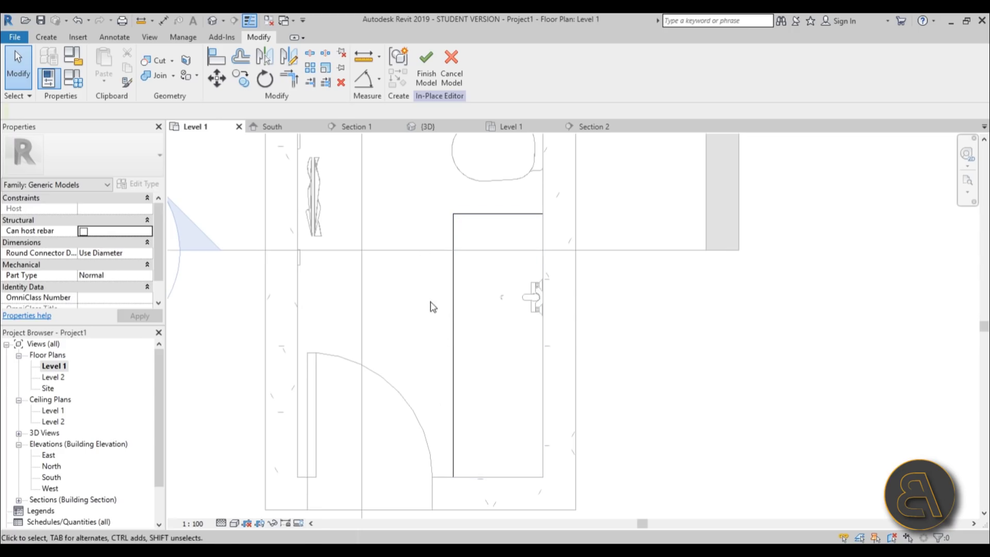
pyautogui.moveTo(433, 307); pyautogui.dragTo(438, 324, button='middle')
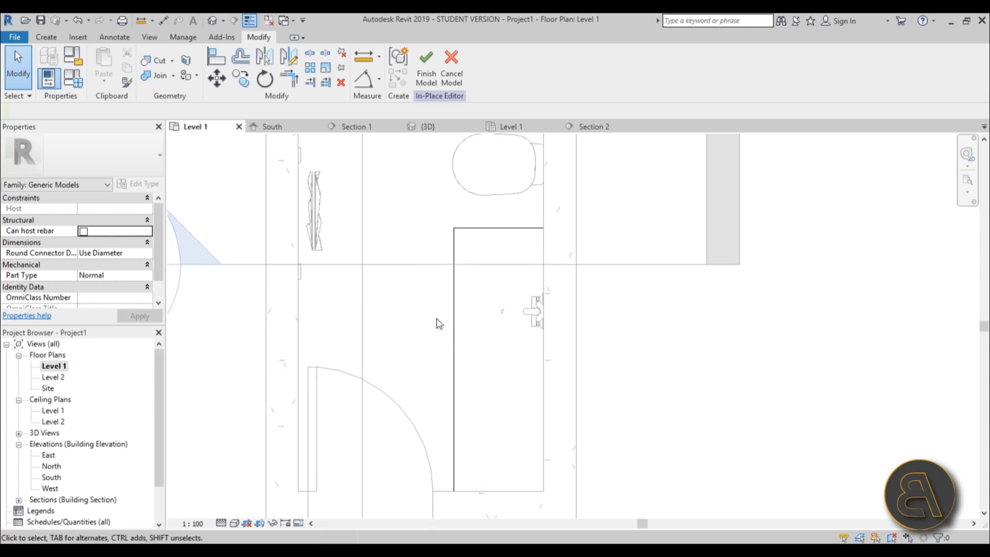
pyautogui.click(47, 37)
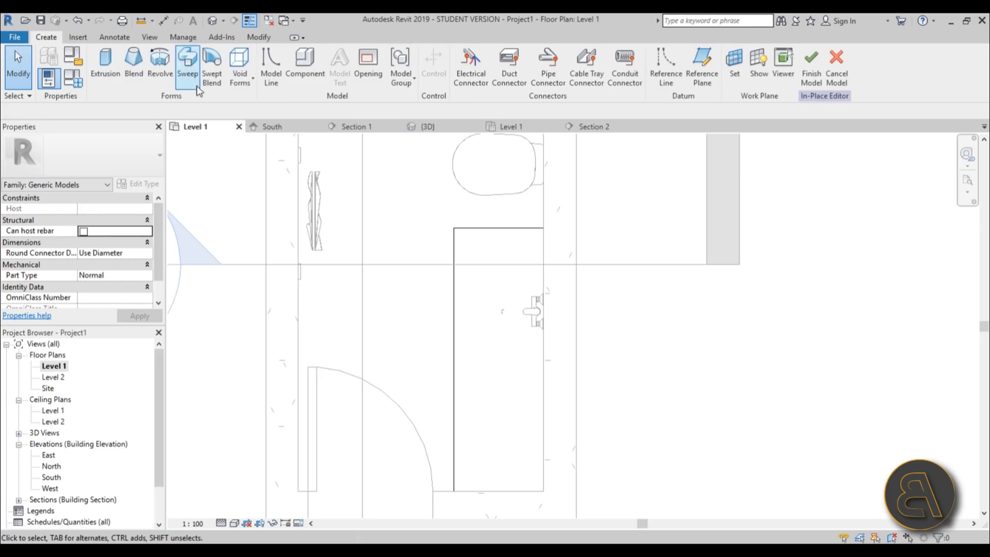
pyautogui.click(245, 90)
pyautogui.click(224, 176)
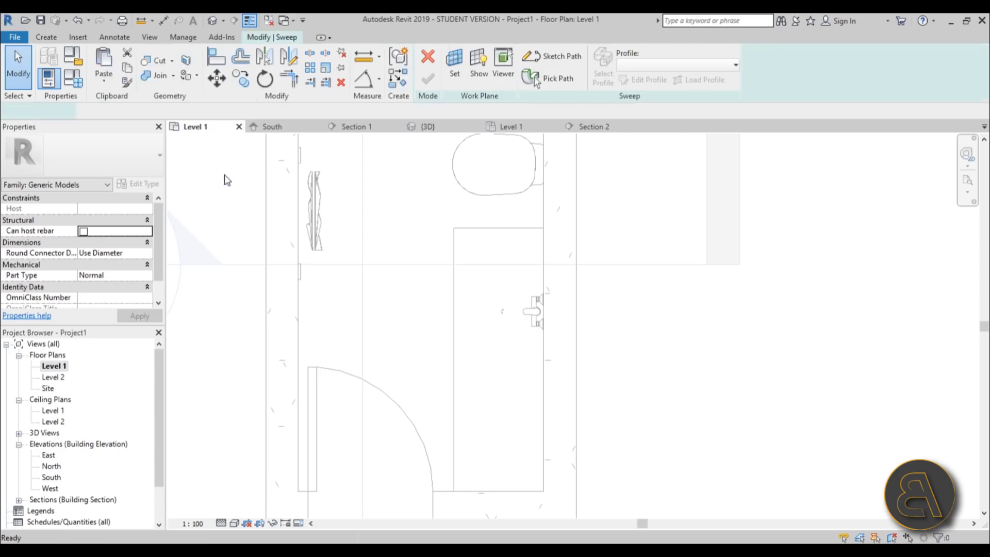
pyautogui.click(454, 65)
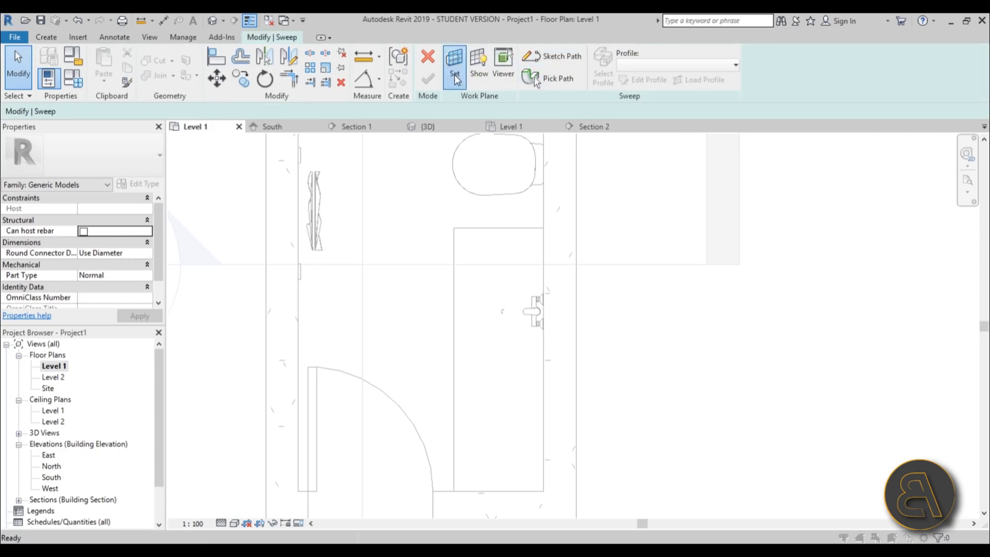
pyautogui.click(476, 360)
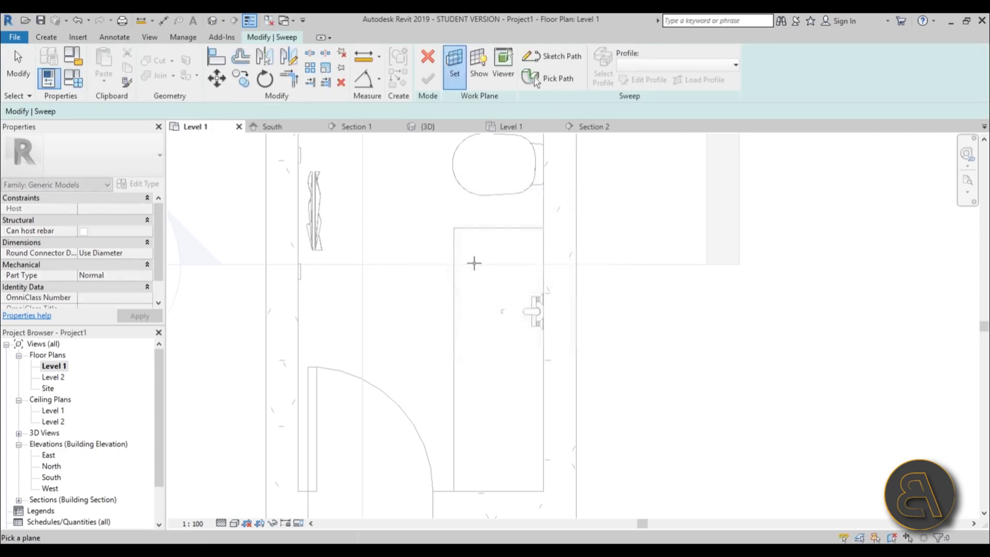
pyautogui.click(469, 234)
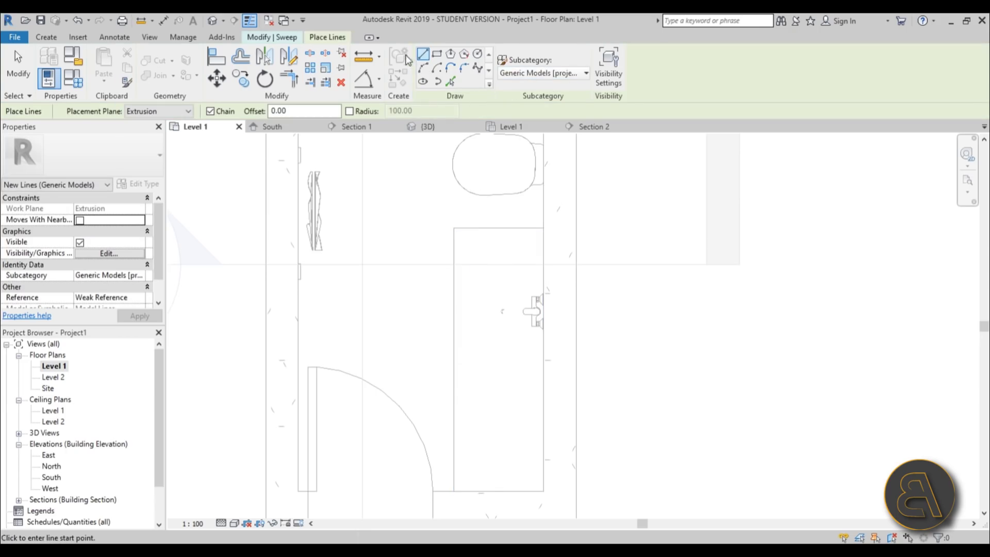
# - Sketch the sweep path along the block's two exposed top edges, from the faucet wall around the corner to the door wall
pyautogui.click(286, 38)
pyautogui.click(553, 61)
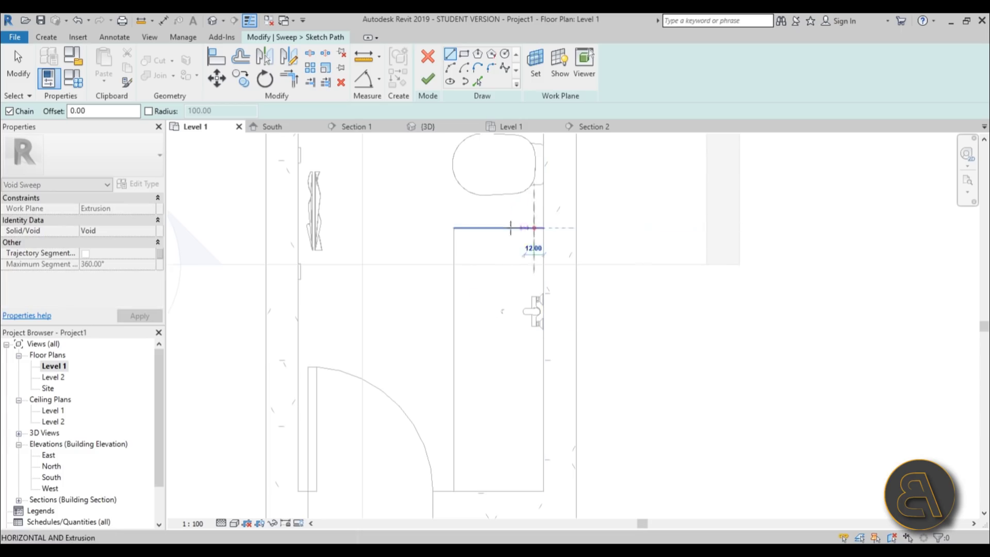
pyautogui.click(454, 228)
pyautogui.click(454, 490)
pyautogui.scroll(-4, 512, 392)
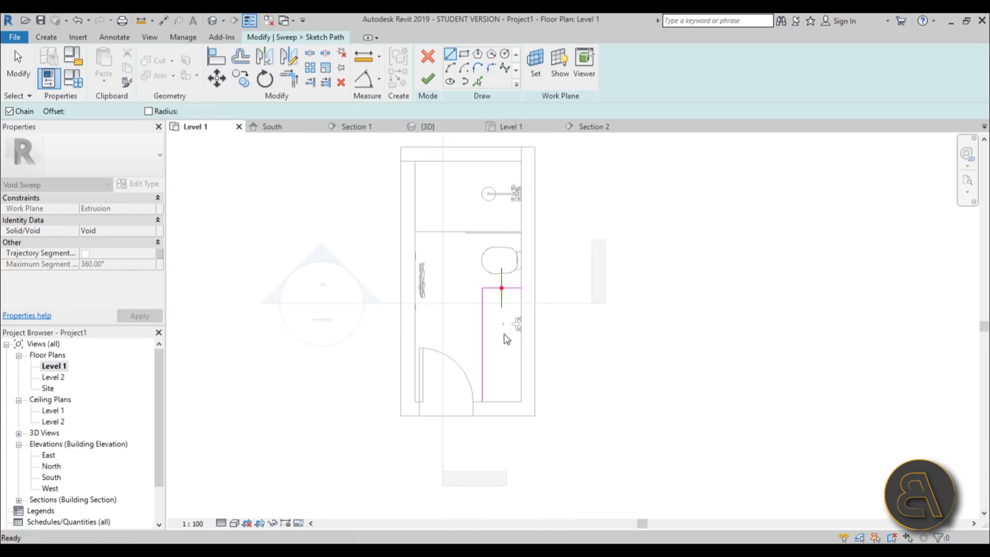
pyautogui.press('Escape')
pyautogui.press('Escape')
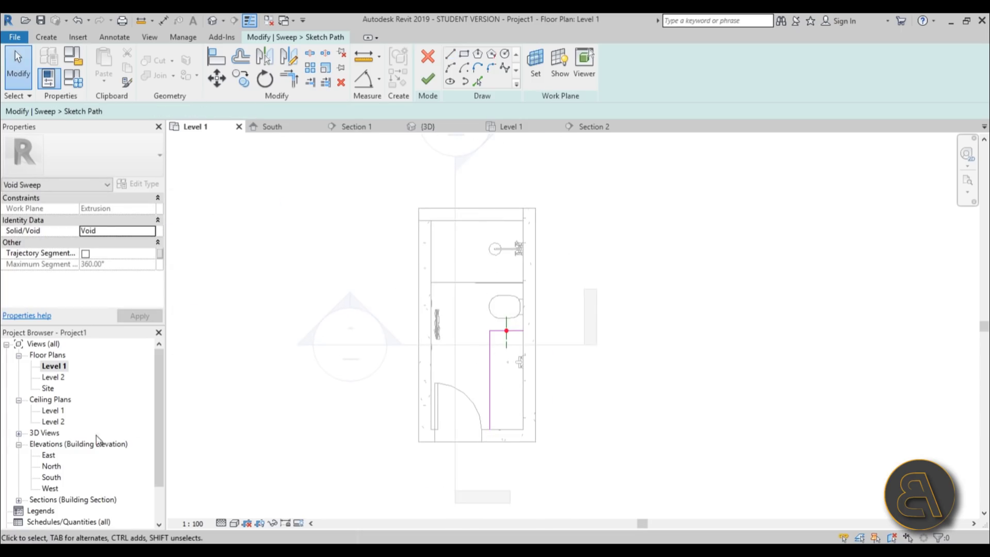
# - Open the Section 2 view and finish the void sweep's path
pyautogui.click(19, 499)
pyautogui.doubleClick(58, 510)
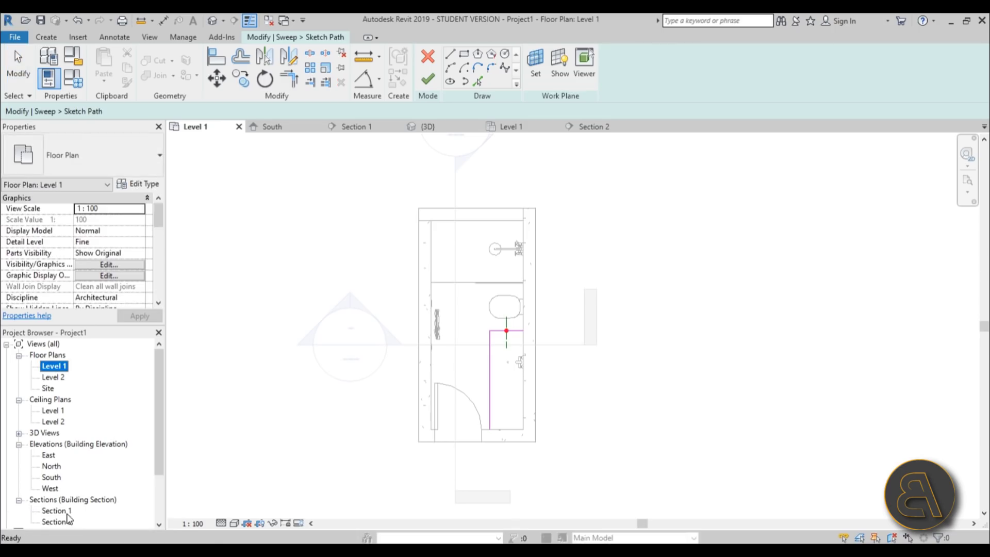
pyautogui.doubleClick(60, 518)
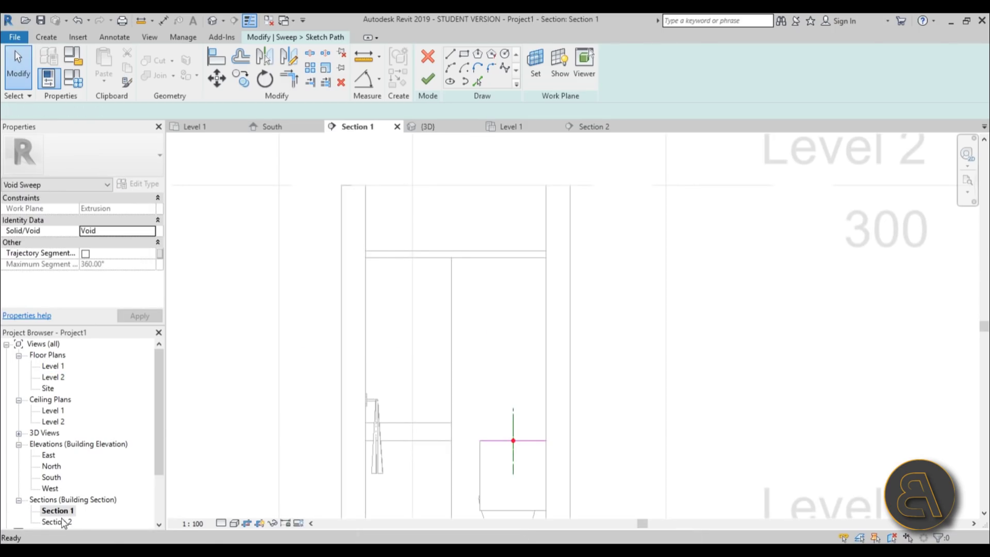
pyautogui.scroll(3, 392, 303)
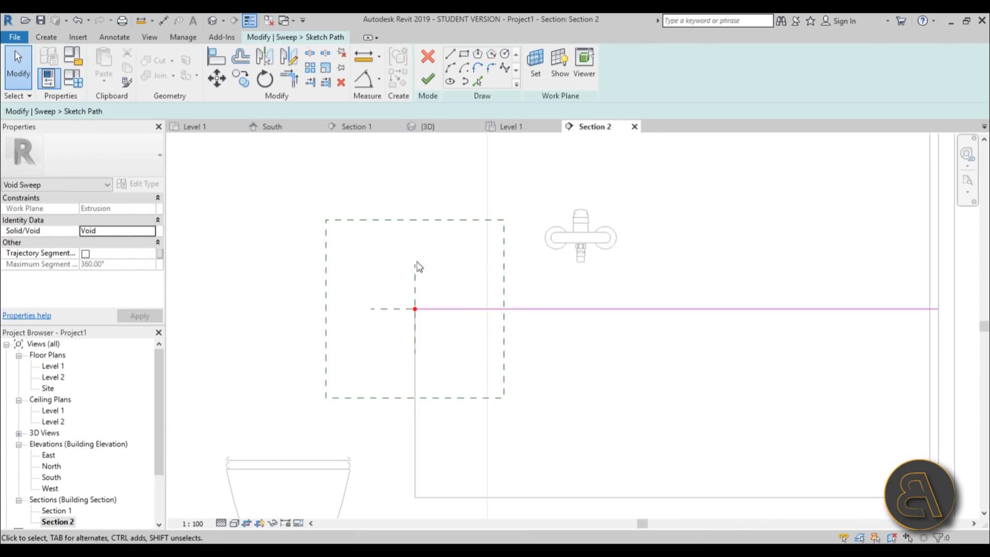
pyautogui.click(429, 82)
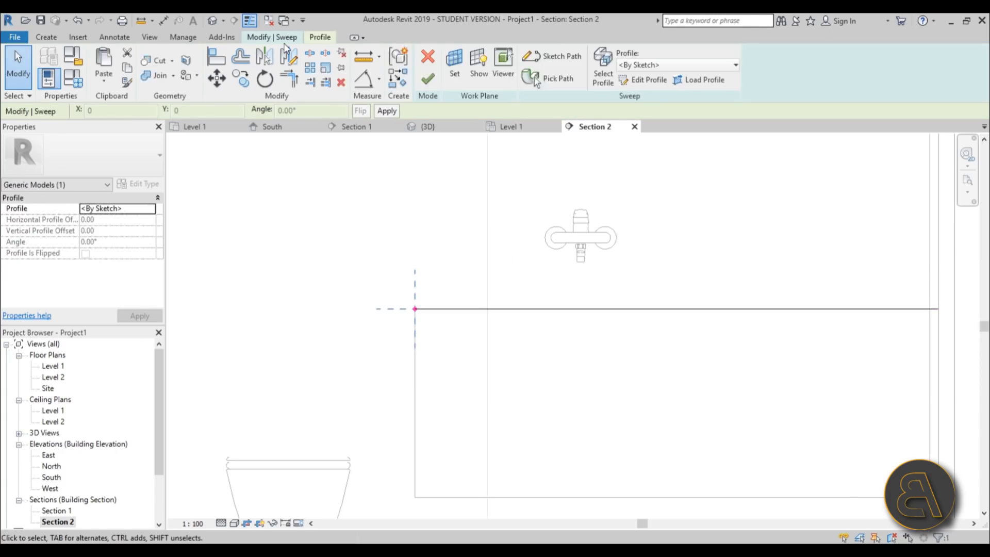
# - Sketch a closed hook-shaped sweep profile inside the block's edge below its top corner, with a slanted line about 3 cm long at 110°
pyautogui.click(648, 81)
pyautogui.click(458, 300)
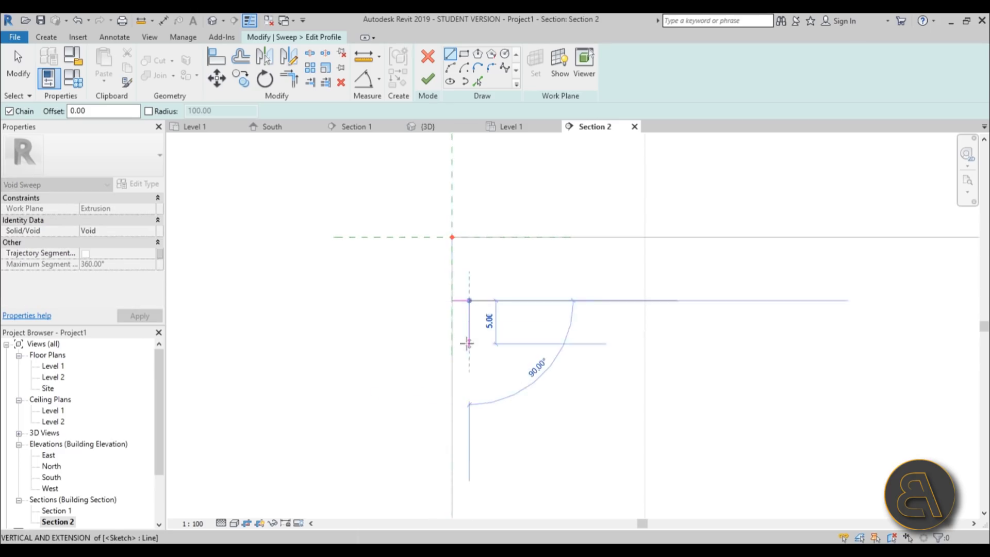
pyautogui.scroll(2, 459, 342)
pyautogui.scroll(2, 468, 328)
pyautogui.click(471, 332)
pyautogui.click(462, 333)
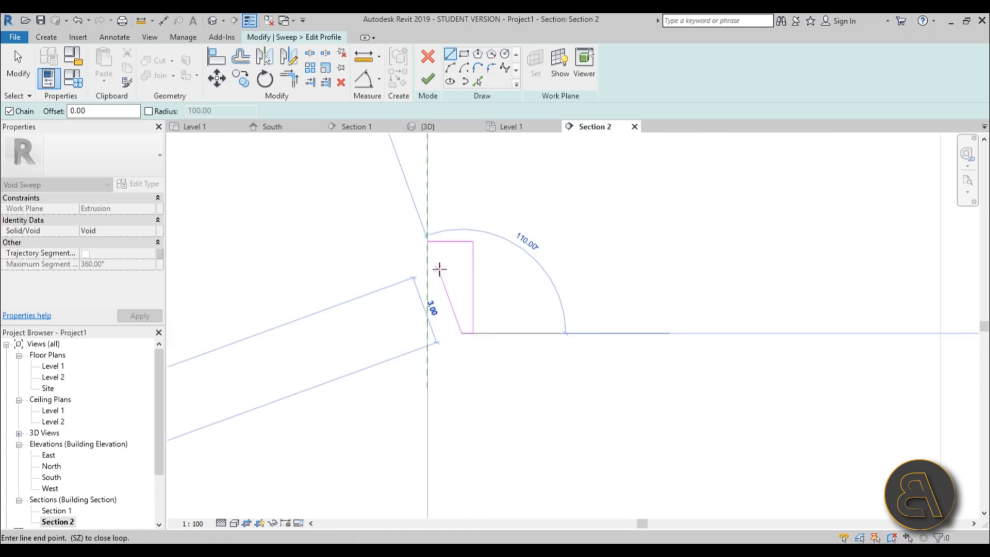
pyautogui.click(440, 269)
pyautogui.click(427, 268)
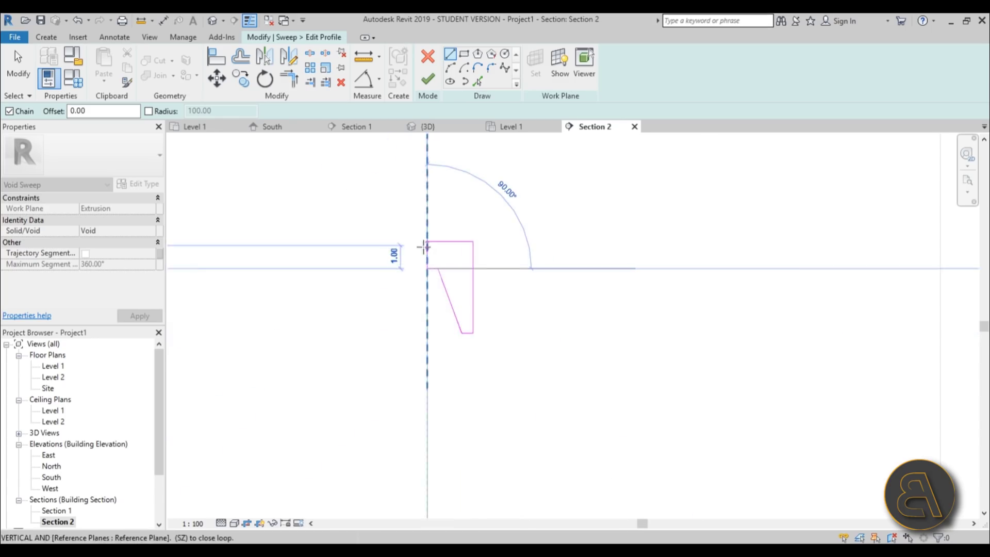
pyautogui.click(426, 242)
pyautogui.press('Escape')
pyautogui.press('Escape')
# - Fillet the profile corner between the short horizontal line and the slanted line with a radius of about 0.4 cm
pyautogui.scroll(3, 426, 258)
pyautogui.click(488, 75)
pyautogui.scroll(3, 443, 297)
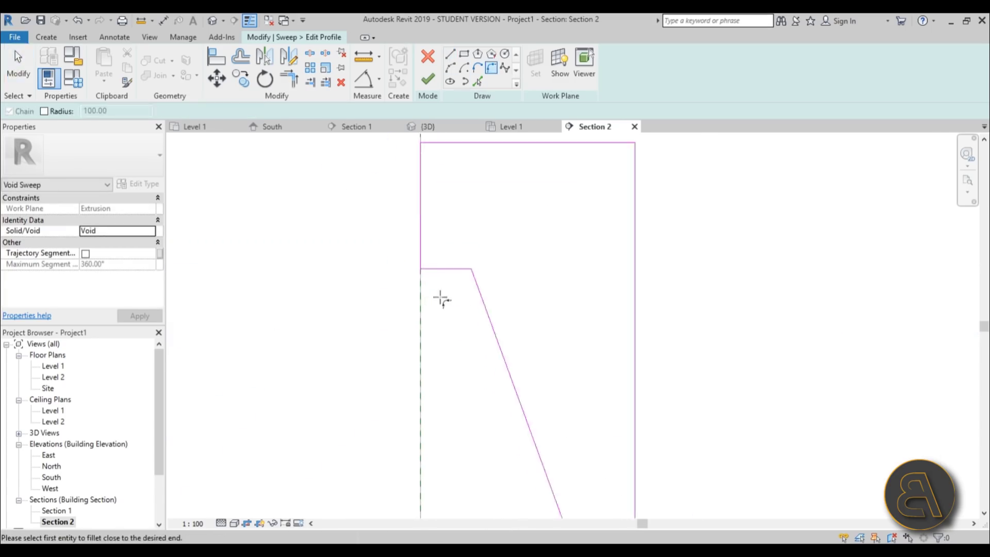
pyautogui.click(459, 270)
pyautogui.click(474, 275)
pyautogui.click(465, 281)
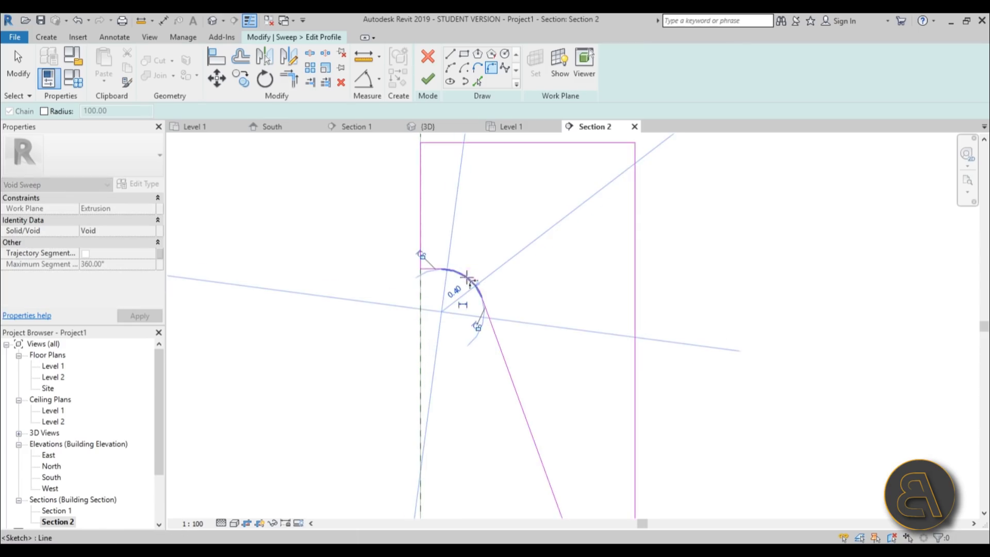
pyautogui.scroll(-4, 454, 263)
pyautogui.press('Escape')
pyautogui.press('Escape')
# - Finish the profile and complete the void sweep that cuts the groove around the block
pyautogui.moveTo(440, 250); pyautogui.dragTo(417, 260, button='middle')
pyautogui.scroll(-4, 438, 262)
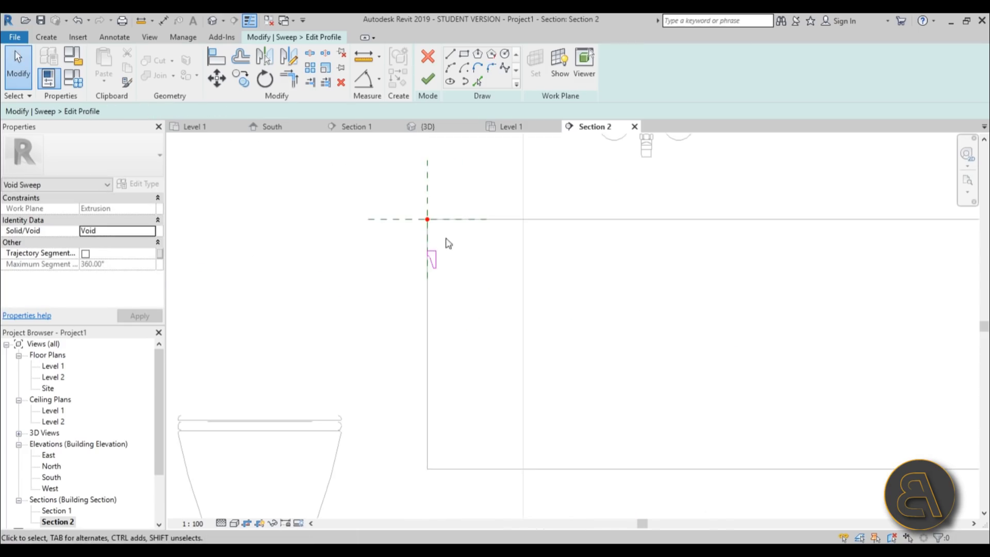
pyautogui.click(427, 79)
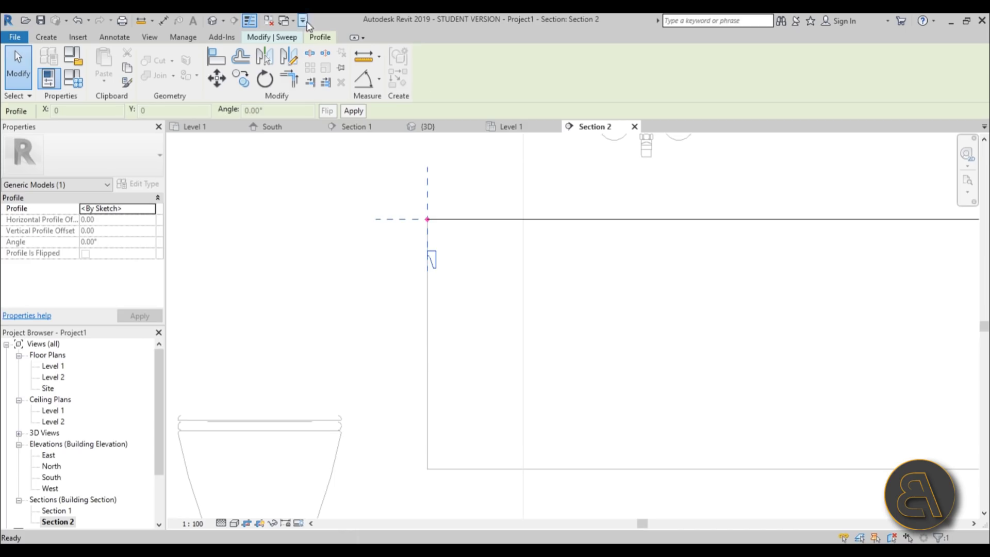
pyautogui.click(427, 79)
pyautogui.scroll(-3, 372, 308)
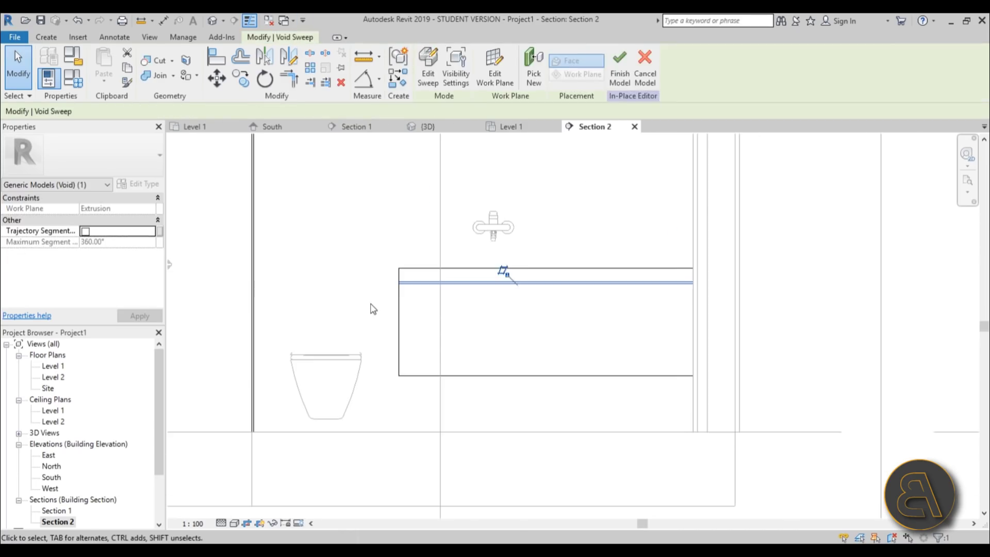
pyautogui.click(374, 310)
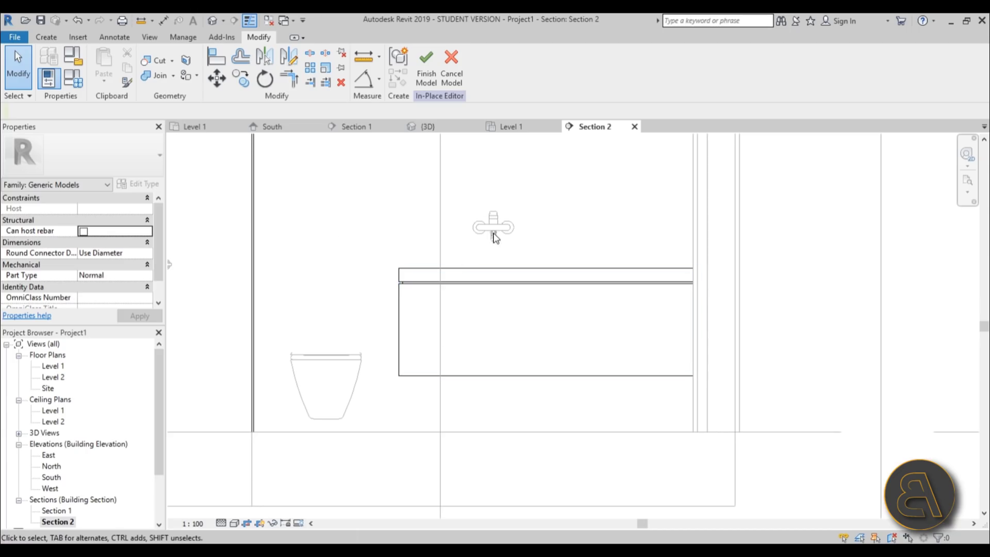
pyautogui.scroll(-1, 497, 319)
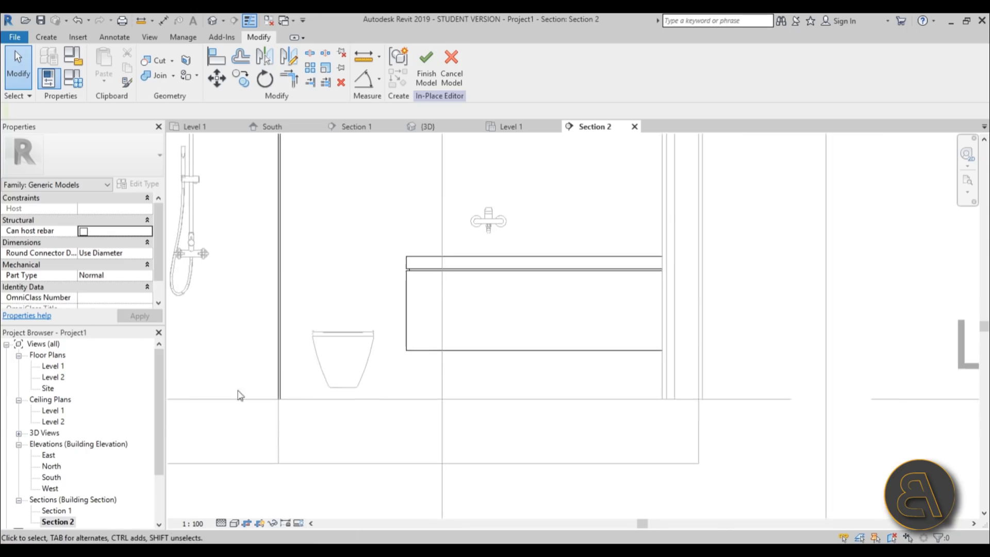
# - Start a void extrusion on the wall plane behind the vanity and sketch a rectangle about 80 by 18 cm down from the block's top edge
pyautogui.click(51, 367)
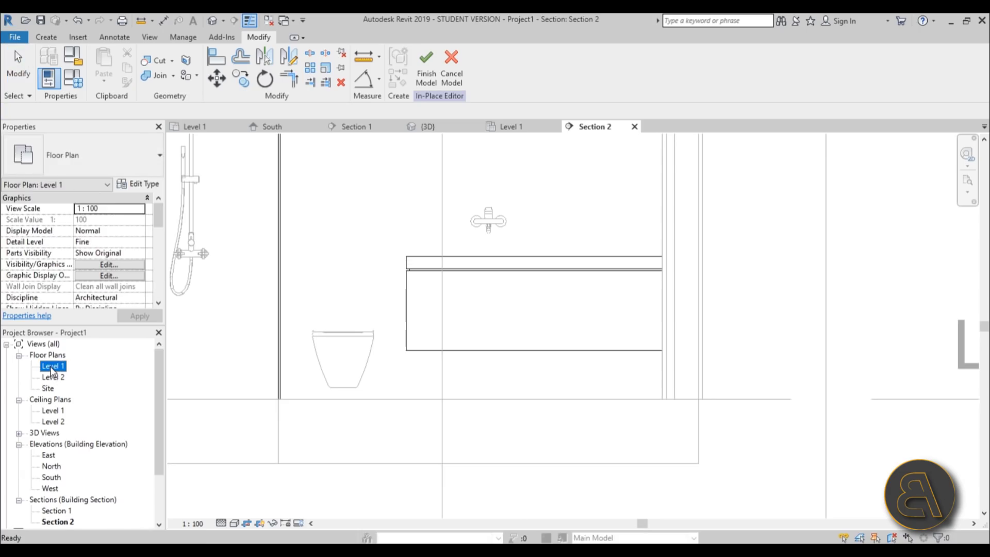
pyautogui.click(496, 382)
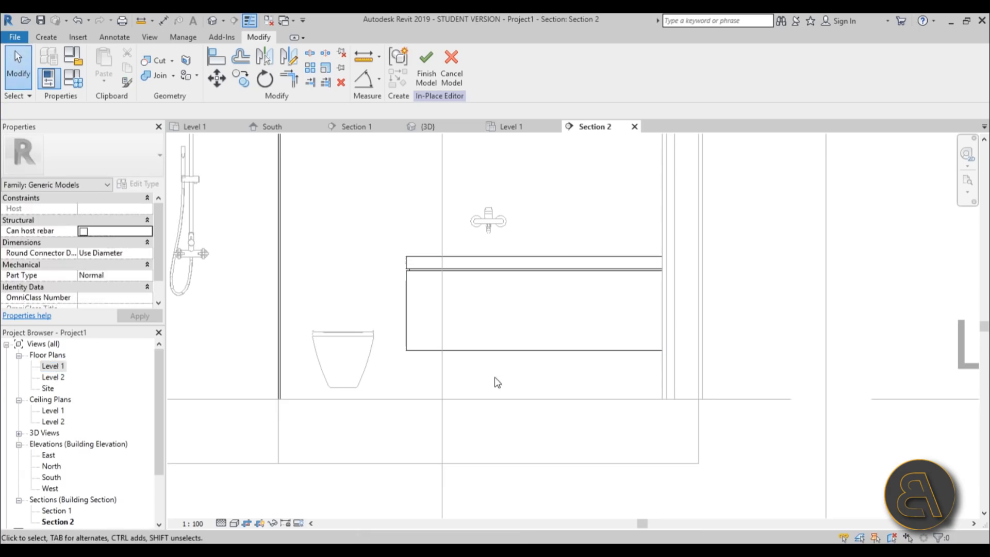
pyautogui.click(46, 37)
pyautogui.click(239, 67)
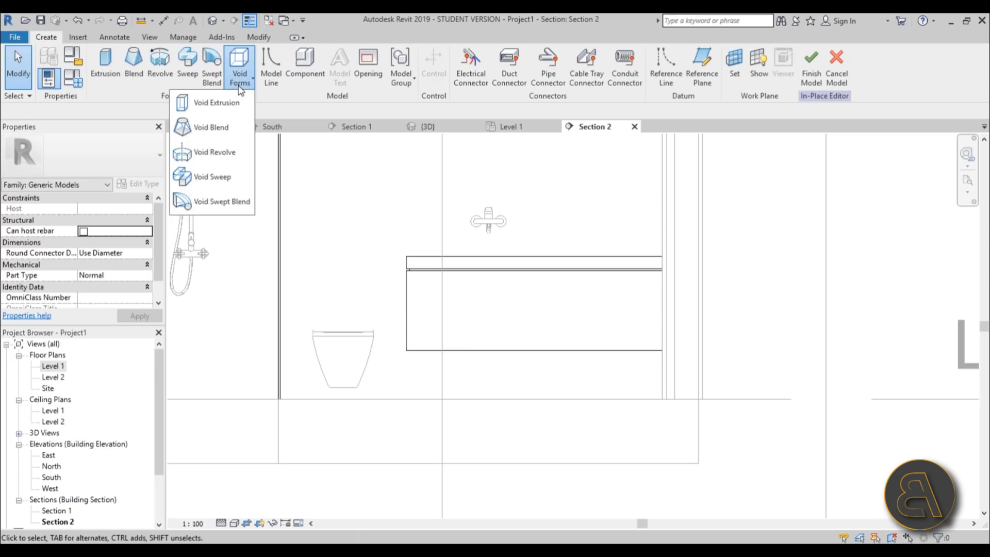
pyautogui.click(216, 103)
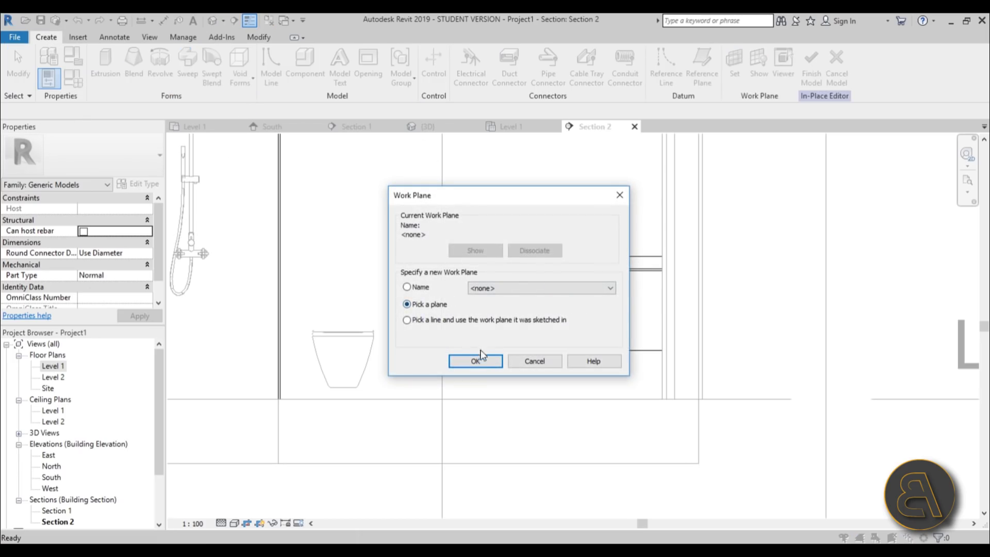
pyautogui.click(475, 360)
pyautogui.scroll(-2, 499, 316)
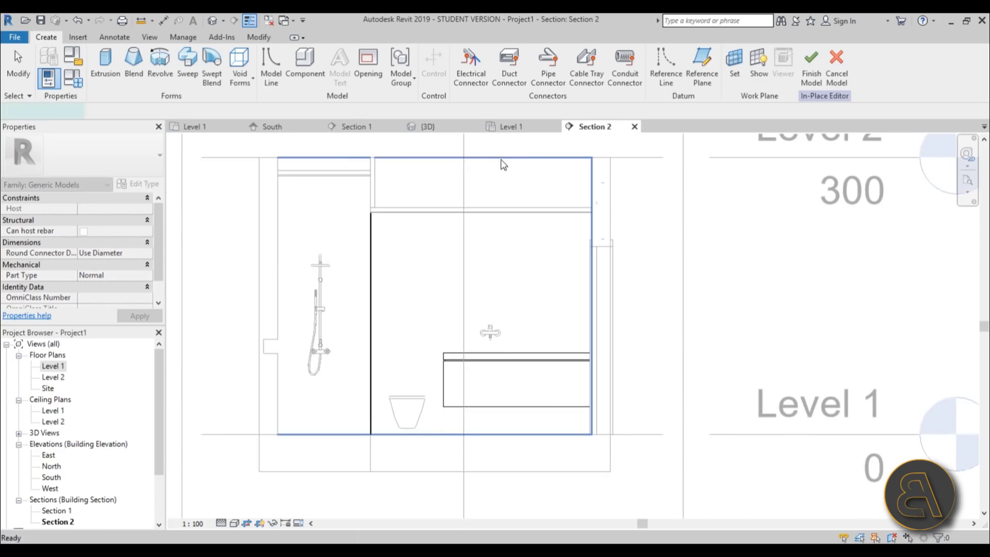
pyautogui.click(501, 162)
pyautogui.click(464, 53)
pyautogui.scroll(3, 464, 394)
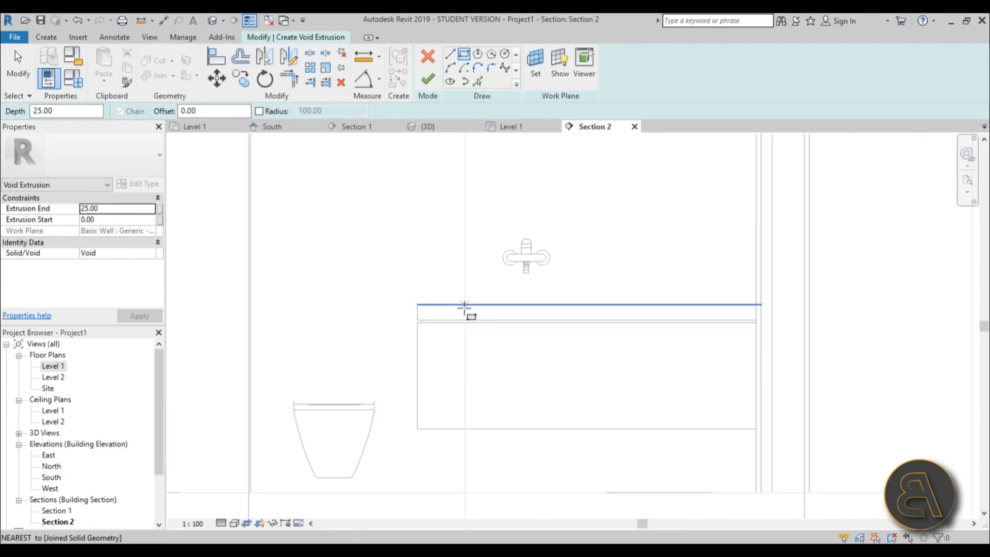
pyautogui.click(464, 305)
pyautogui.click(635, 343)
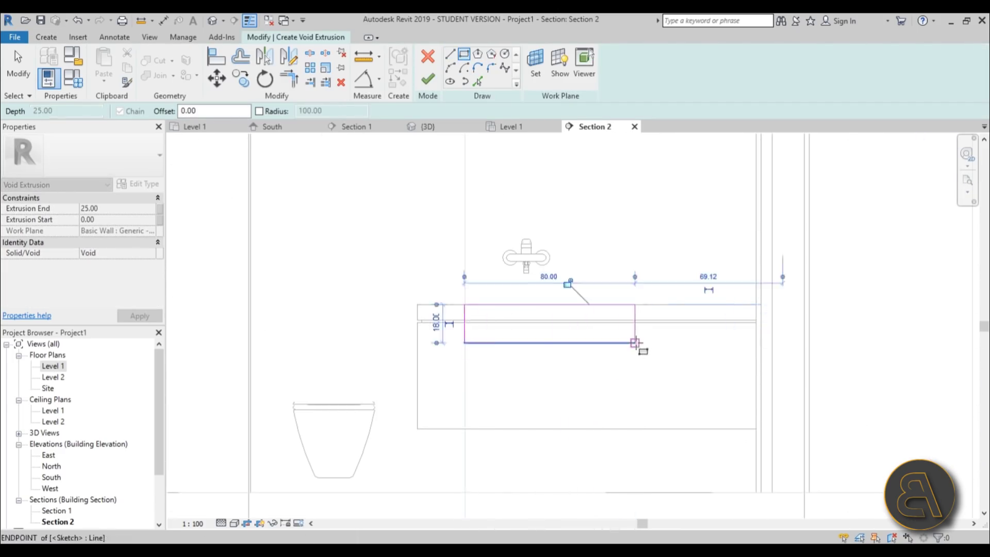
pyautogui.click(18, 72)
# - Draw a slanted line from the rectangle's lower edge up to its right side, just below the block's top
pyautogui.scroll(2, 537, 323)
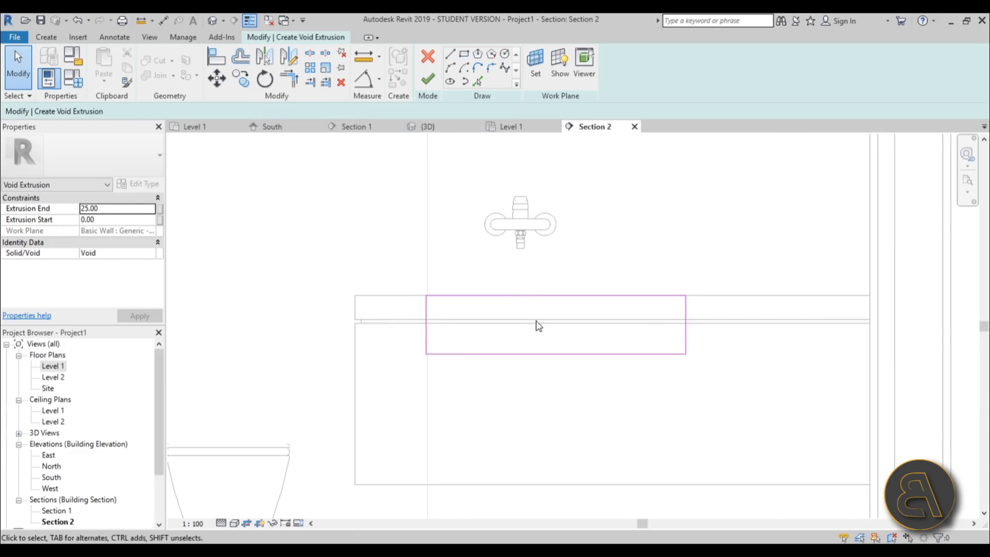
pyautogui.click(450, 54)
pyautogui.click(518, 353)
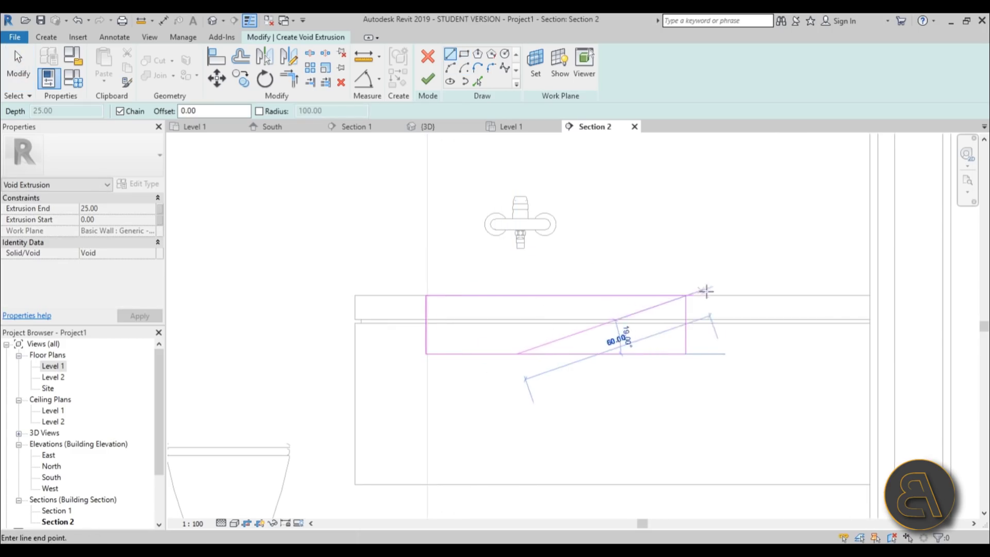
pyautogui.click(686, 313)
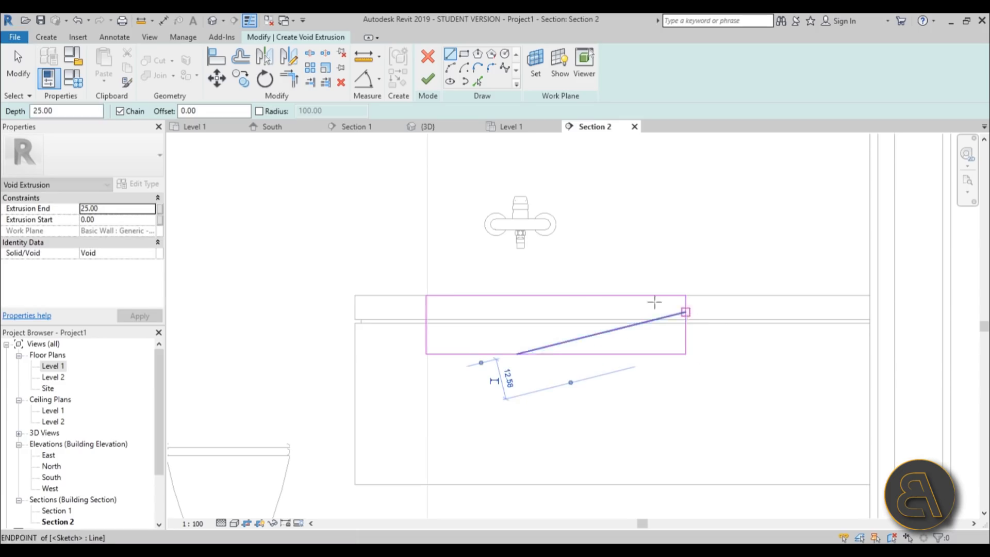
pyautogui.press('Escape')
pyautogui.press('Escape')
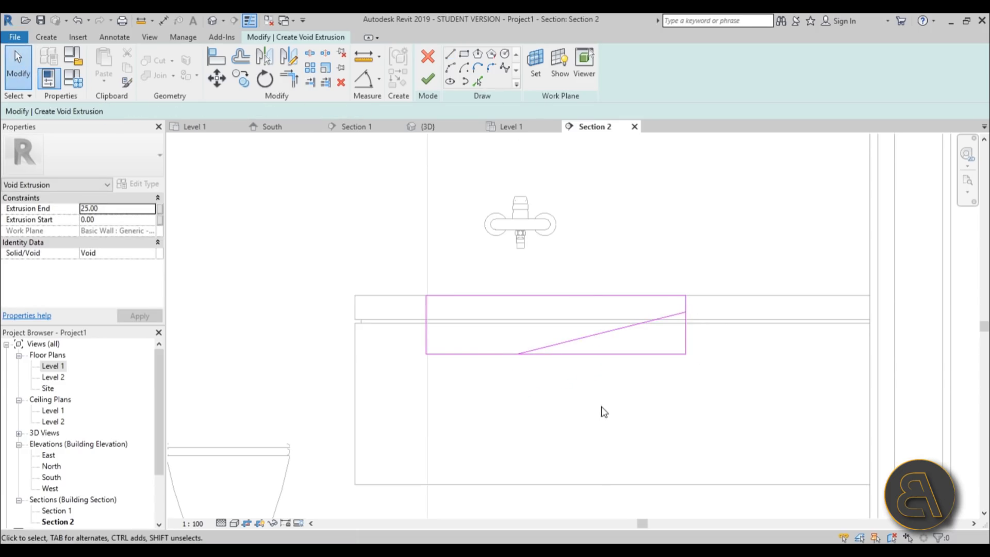
# - Trim the lower edge and right side to the slanted line so the basin outline is closed
pyautogui.press('t')
pyautogui.press('r')
pyautogui.click(507, 354)
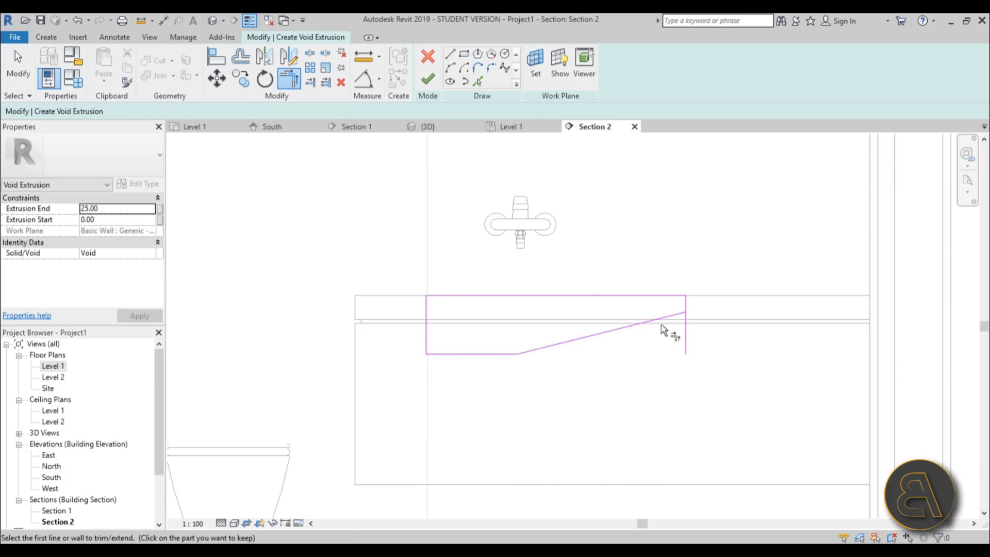
pyautogui.click(669, 320)
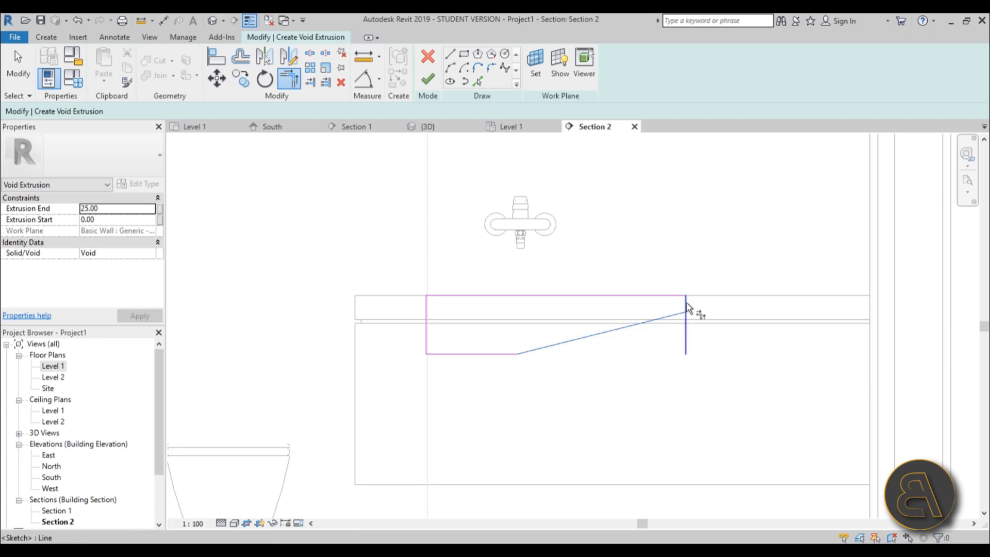
# - Fillet the basin outline's lower left corner and the corner at the slanted line's upper end, and finish the void extrusion
pyautogui.click(492, 68)
pyautogui.scroll(3, 428, 351)
pyautogui.click(451, 358)
pyautogui.click(436, 346)
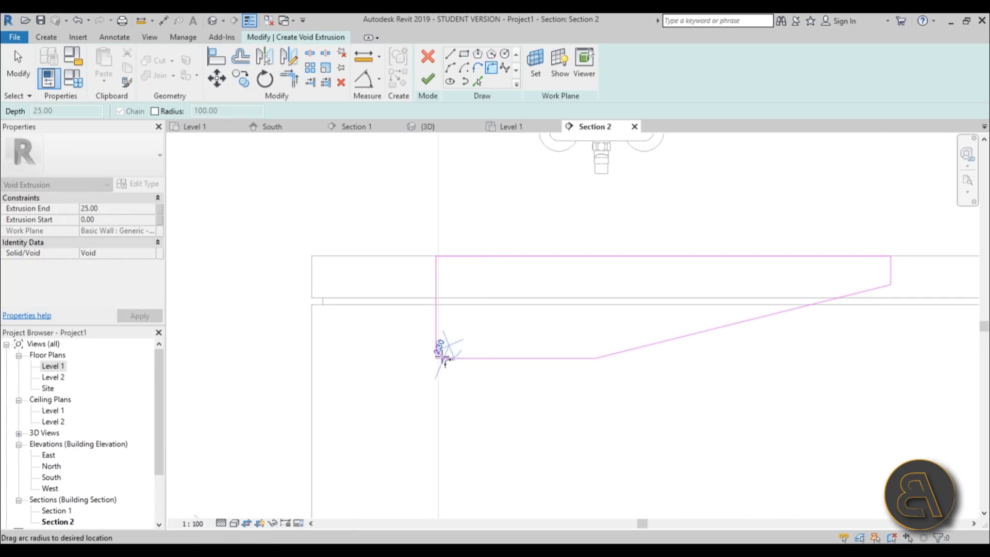
pyautogui.click(442, 344)
pyautogui.moveTo(789, 323); pyautogui.dragTo(637, 326, button='middle')
pyautogui.scroll(2, 638, 326)
pyautogui.click(556, 321)
pyautogui.click(565, 317)
pyautogui.scroll(-4, 686, 340)
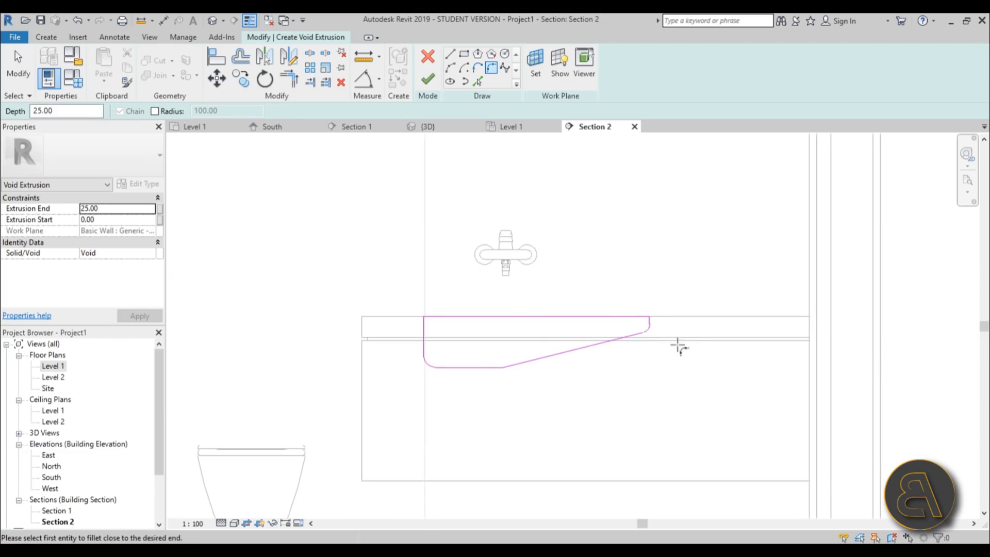
pyautogui.press('Escape')
pyautogui.click(428, 80)
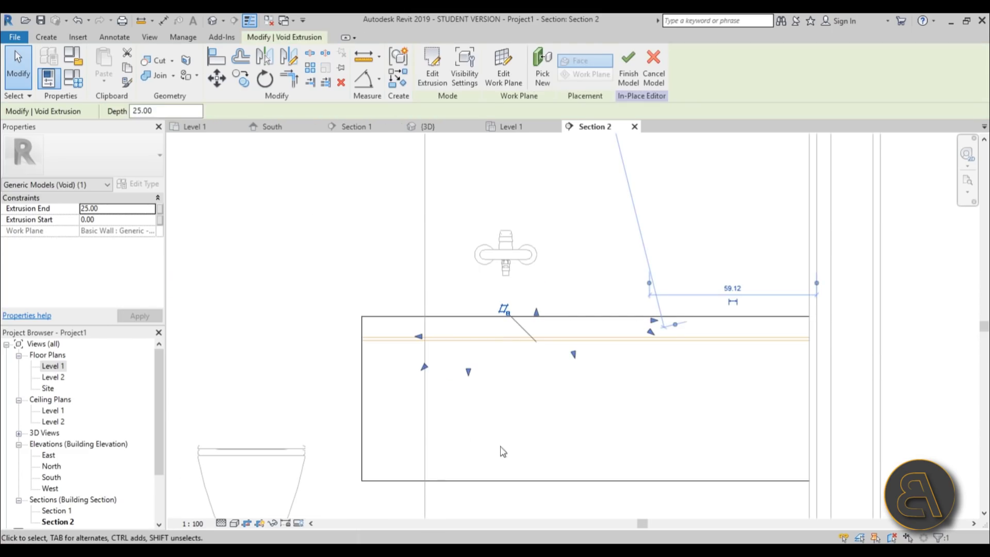
# - In the Level 1 plan, stretch the void's ends so the basin lies inside the block, about 8 to 46 cm from the wall
pyautogui.doubleClick(53, 365)
pyautogui.scroll(4, 476, 386)
pyautogui.moveTo(474, 383); pyautogui.dragTo(453, 387)
pyautogui.moveTo(538, 377); pyautogui.dragTo(494, 385)
pyautogui.scroll(4, 464, 388)
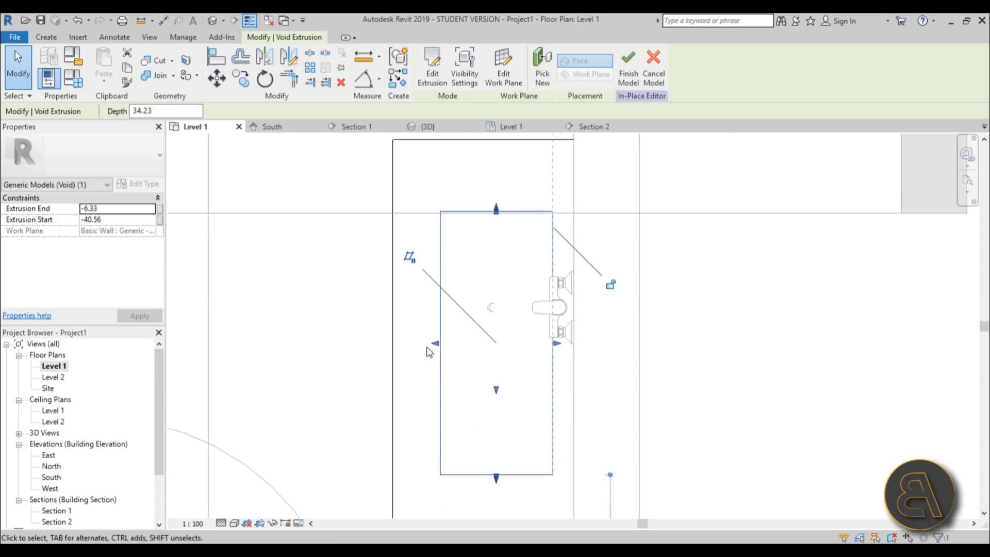
pyautogui.moveTo(436, 344); pyautogui.dragTo(418, 344)
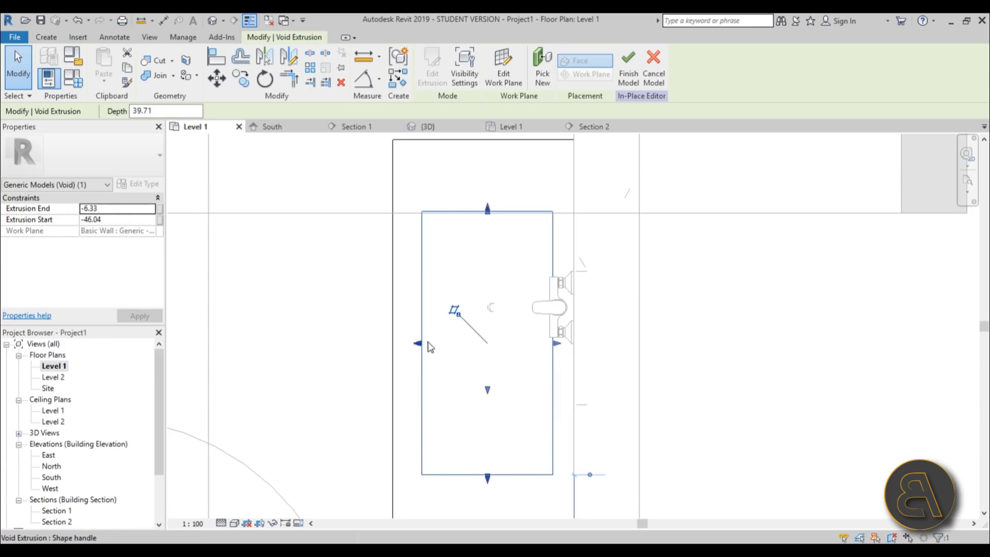
pyautogui.moveTo(556, 343); pyautogui.dragTo(547, 344)
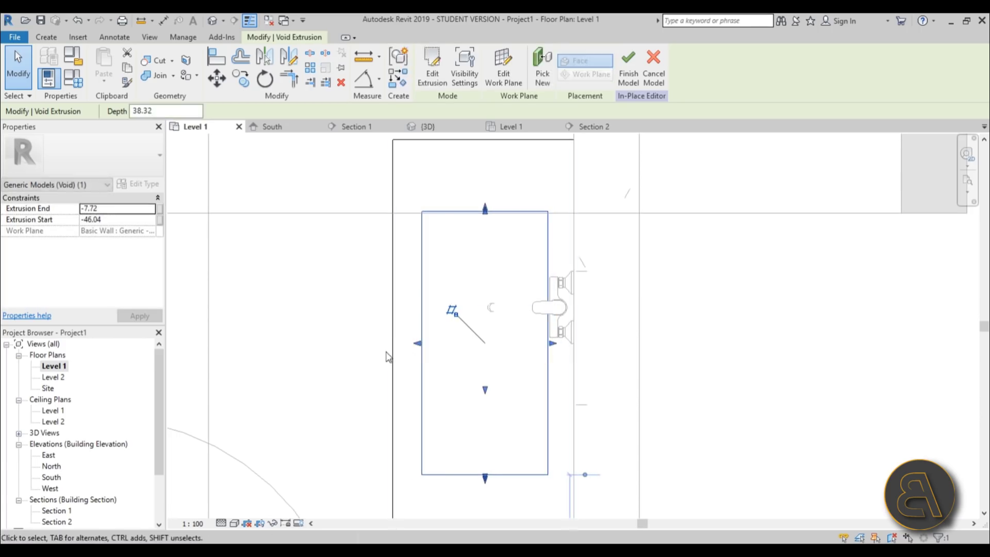
pyautogui.moveTo(417, 343); pyautogui.dragTo(418, 343)
pyautogui.click(330, 338)
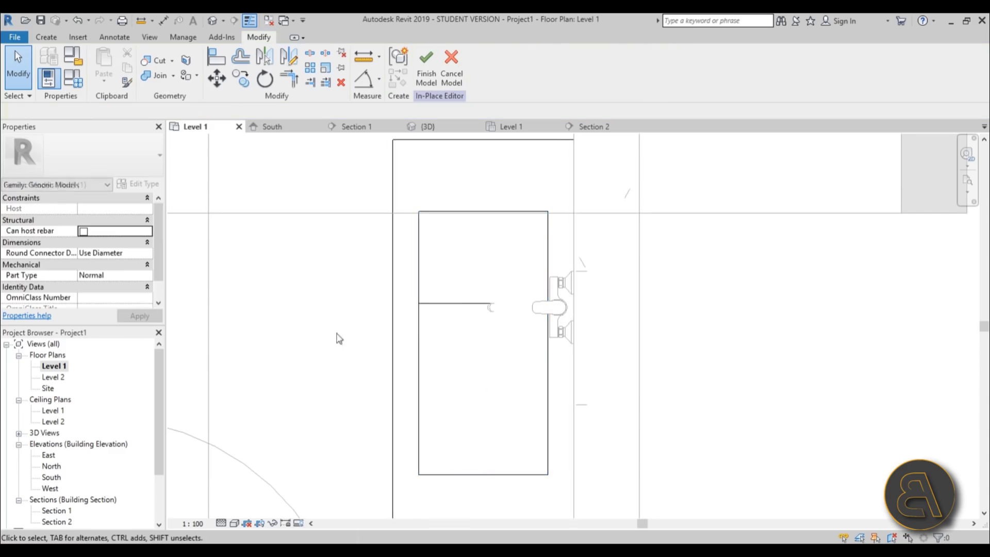
# - Open the 3D view, set its visual style to Wireframe and get a close view of the vanity block with its basin cut
pyautogui.scroll(-3, 485, 263)
pyautogui.click(517, 284)
pyautogui.click(421, 287)
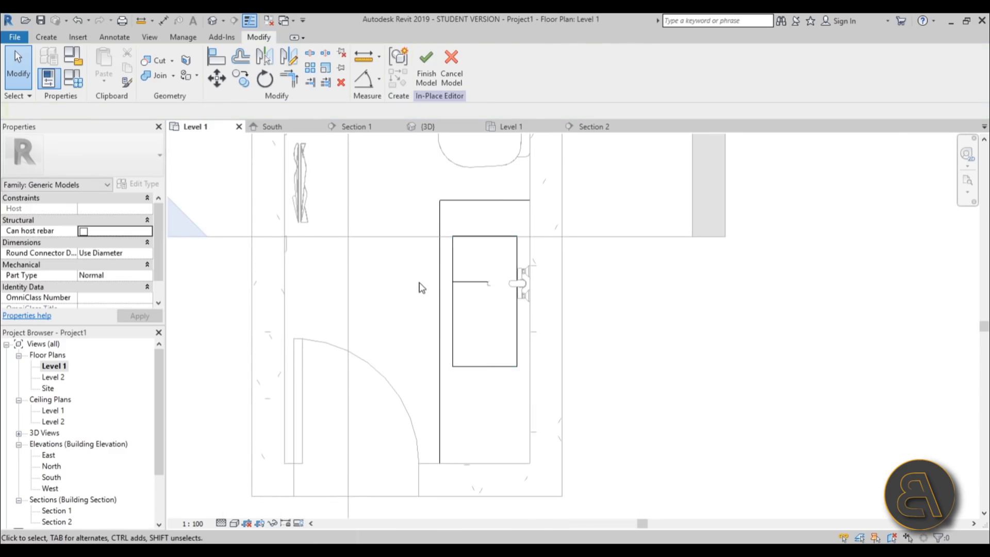
pyautogui.click(212, 20)
pyautogui.keyDown('shift'); pyautogui.moveTo(471, 260); pyautogui.dragTo(421, 420, button='middle'); pyautogui.keyUp('shift')
pyautogui.click(235, 522)
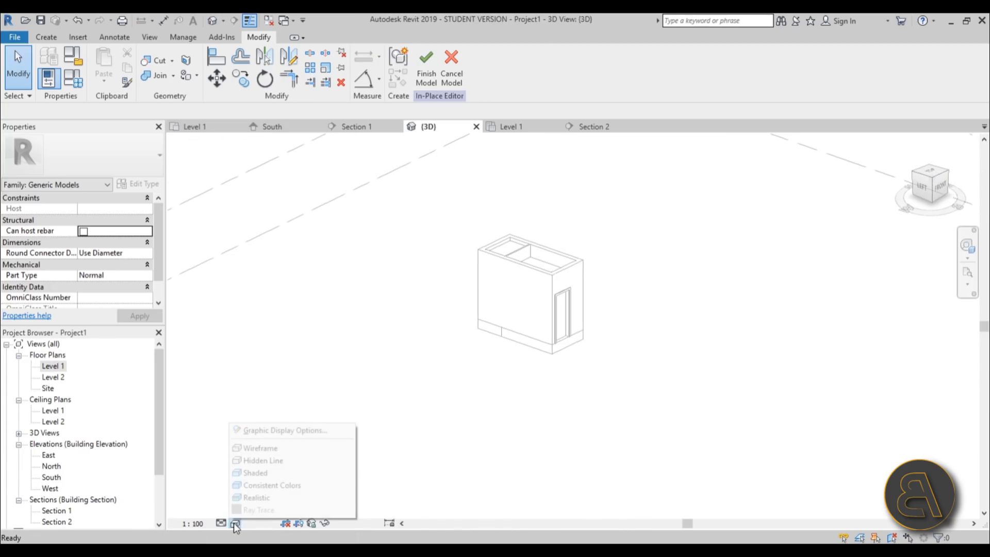
pyautogui.click(260, 447)
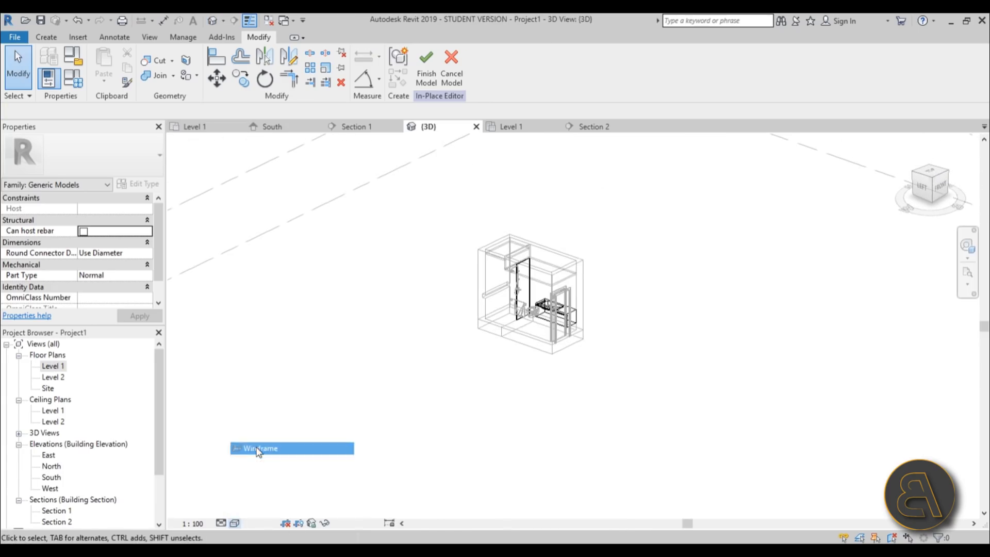
pyautogui.keyDown('shift'); pyautogui.moveTo(597, 364); pyautogui.dragTo(686, 397, button='middle'); pyautogui.keyUp('shift')
pyautogui.scroll(3, 582, 267)
pyautogui.scroll(3, 583, 267)
pyautogui.keyDown('shift'); pyautogui.moveTo(499, 336); pyautogui.dragTo(434, 403, button='middle'); pyautogui.keyUp('shift')
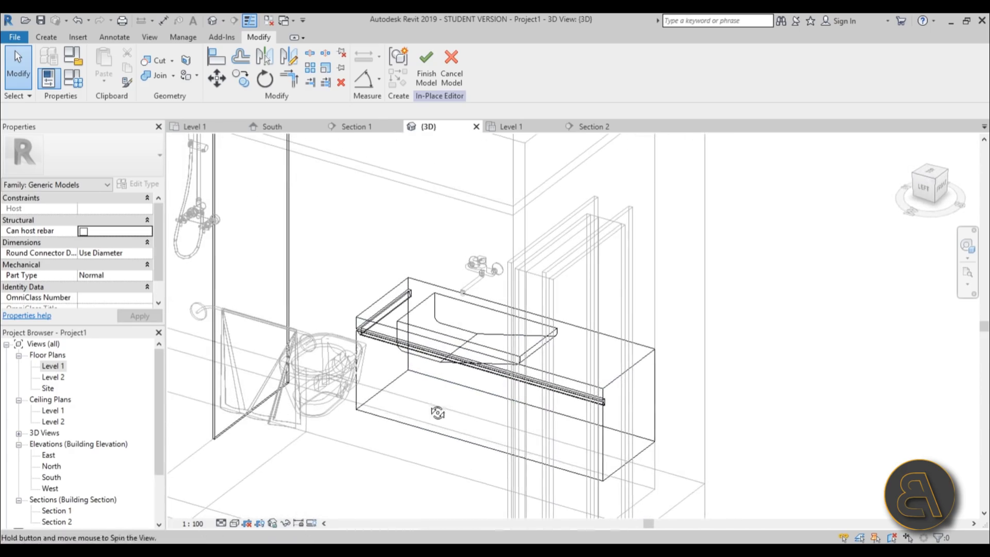
pyautogui.scroll(1, 413, 340)
pyautogui.scroll(2, 367, 342)
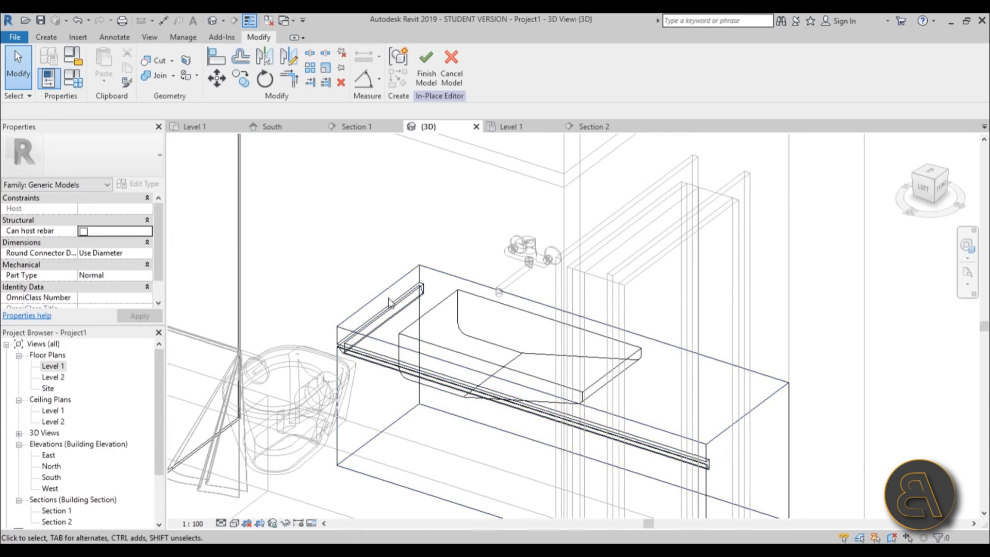
# - Check the material assigned to the vanity block's solid extrusion
pyautogui.click(333, 341)
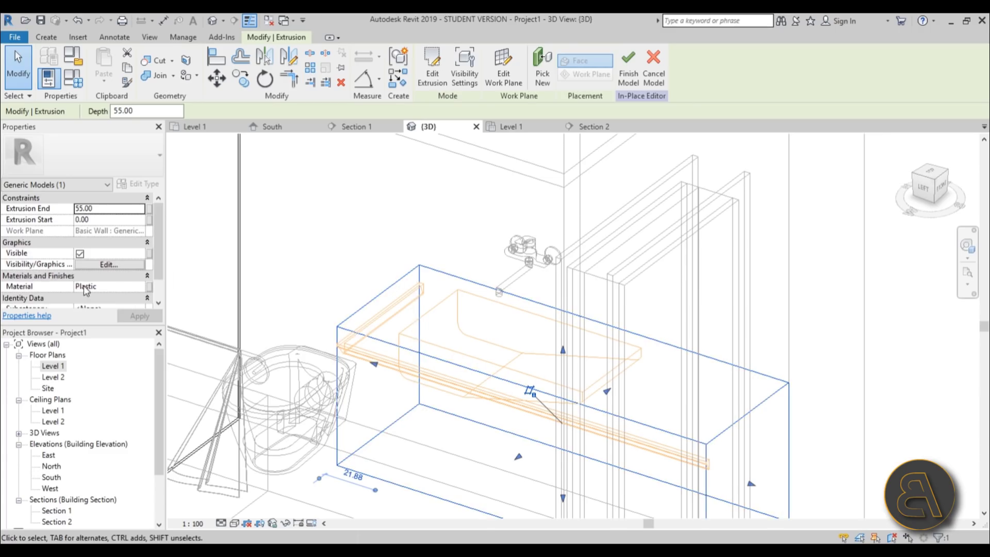
pyautogui.click(345, 281)
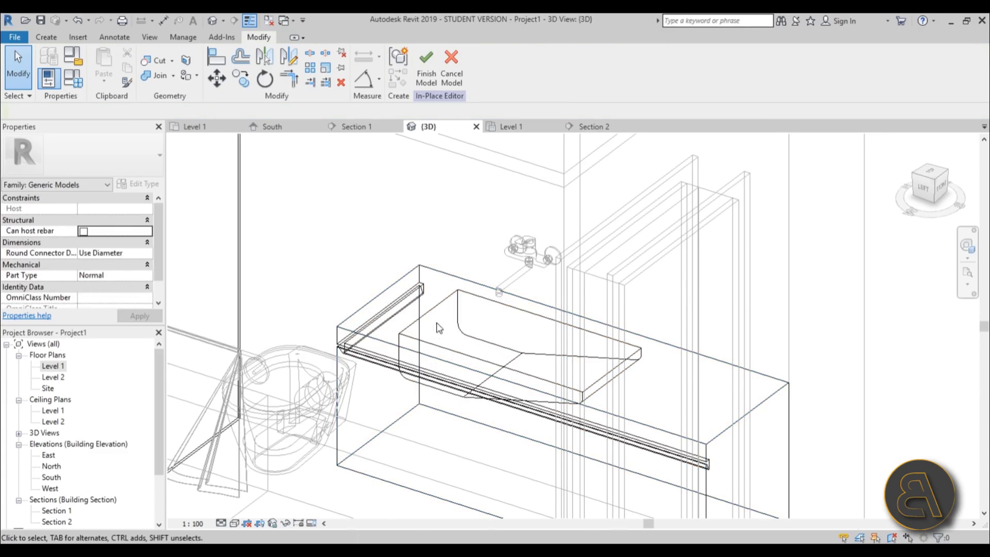
pyautogui.click(462, 313)
pyautogui.press('Escape')
# - Start the Paint tool, search the project materials for "blue" and choose Blue Stone
pyautogui.click(197, 38)
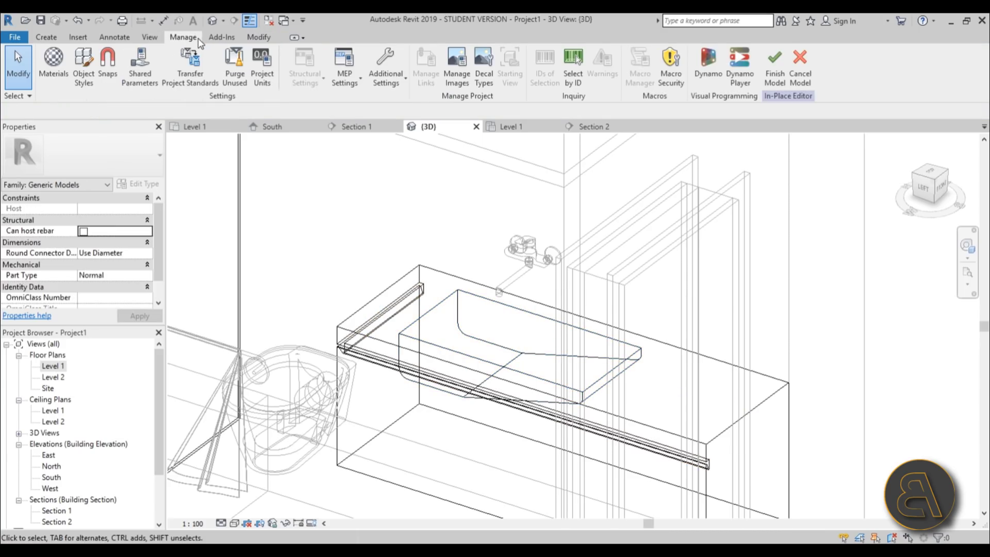
pyautogui.click(258, 38)
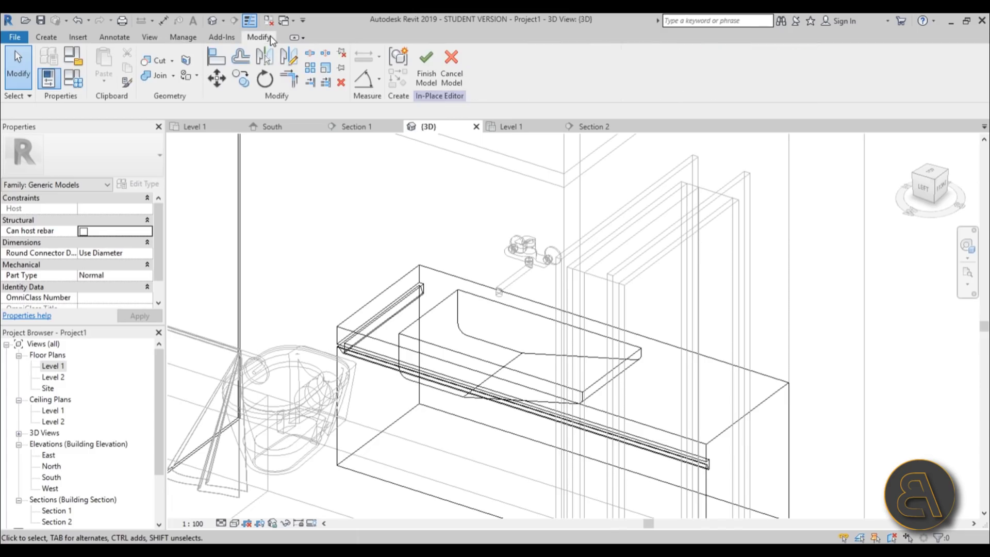
pyautogui.click(186, 77)
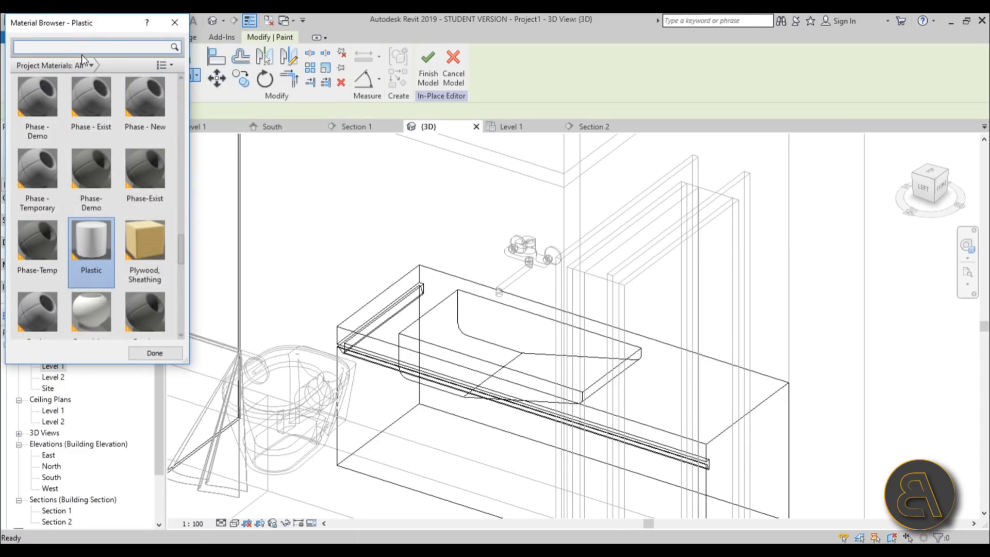
pyautogui.click(79, 48)
pyautogui.write('bl')
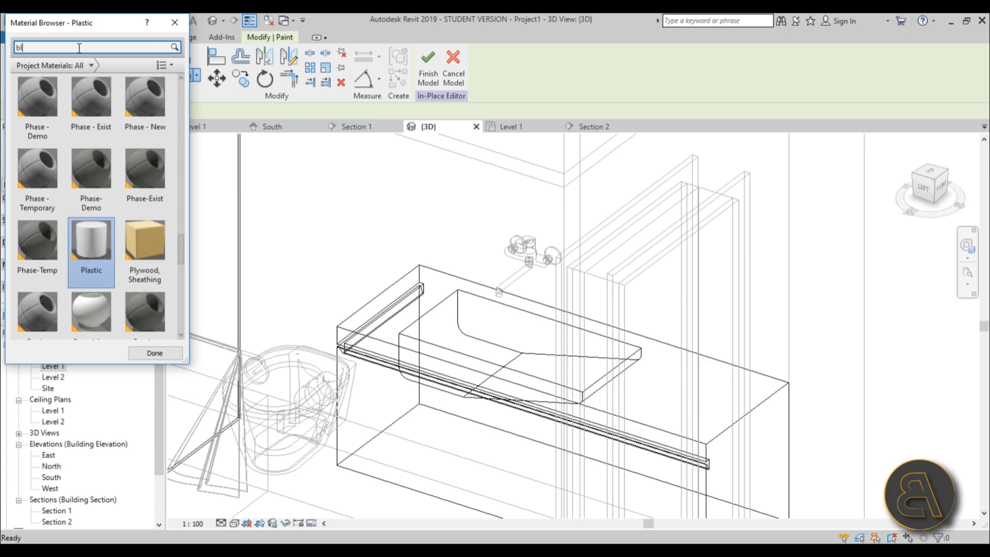
pyautogui.write('ue')
pyautogui.click(35, 124)
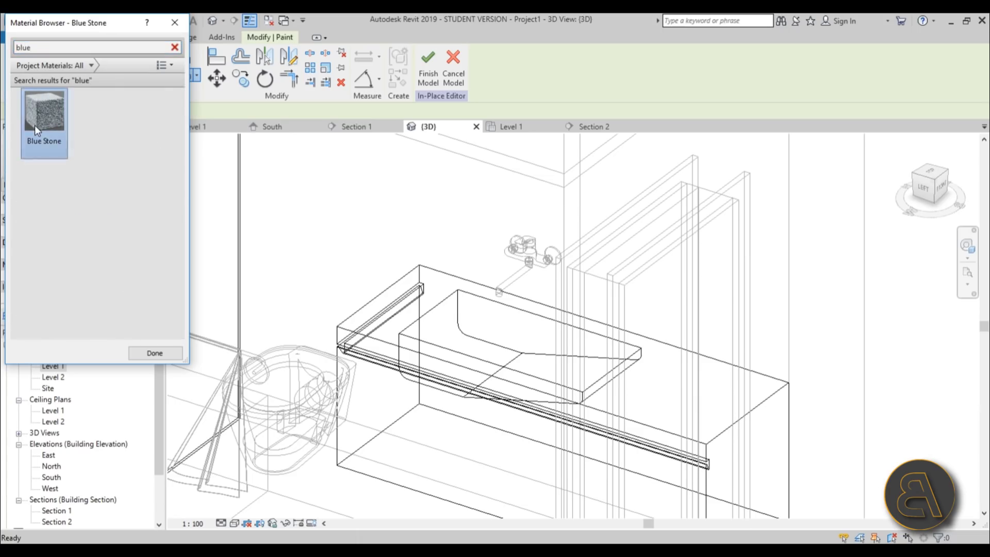
# - Paint the inner faces of the vanity's basin cut with Blue Stone and finish the in-place model
pyautogui.click(515, 308)
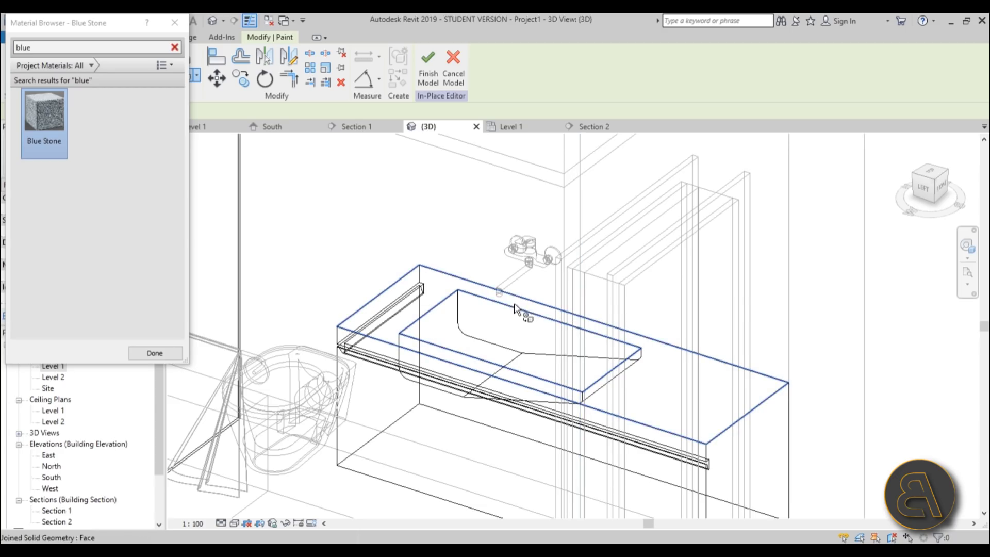
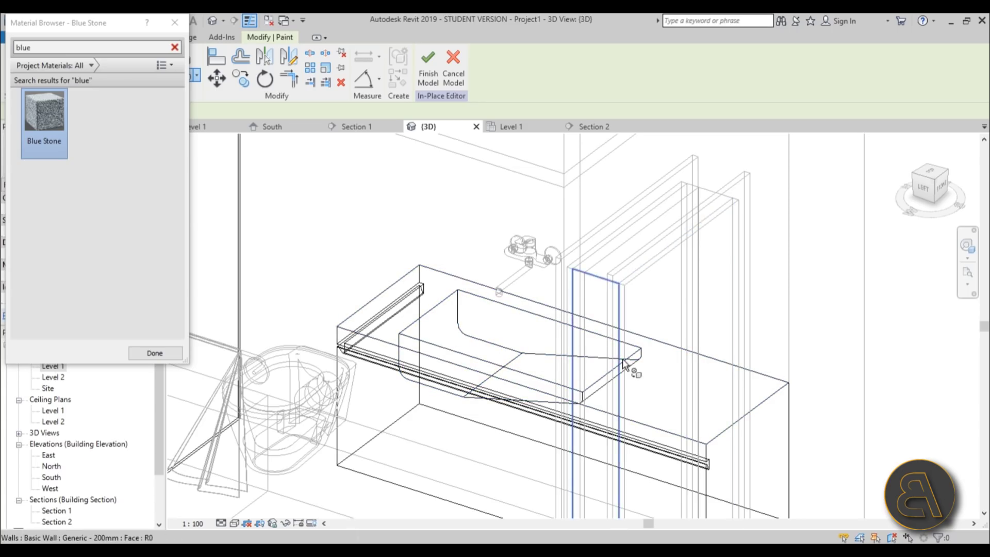
pyautogui.press('Tab')
pyautogui.press('Tab')
pyautogui.press('Tab')
pyautogui.press('Tab')
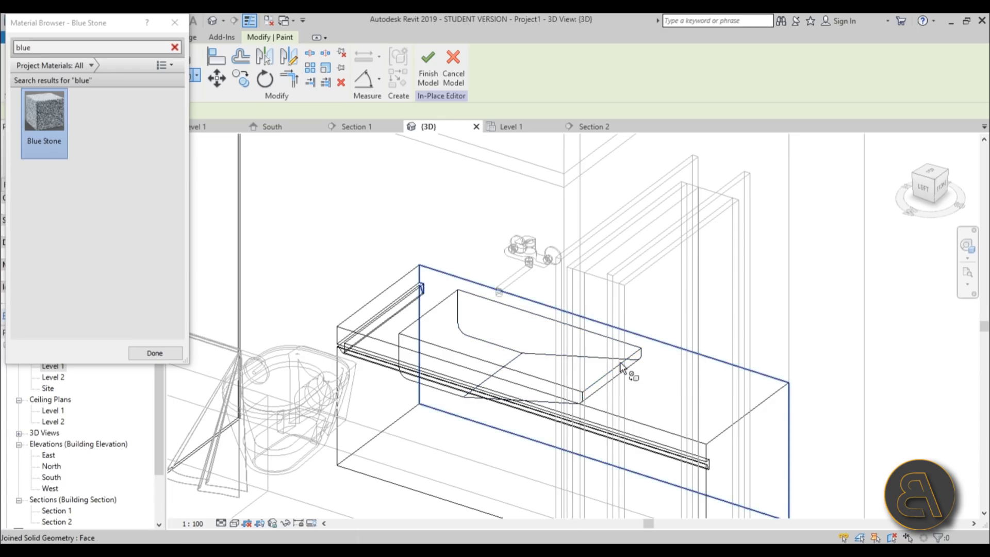
pyautogui.press('Tab')
pyautogui.press('Tab')
pyautogui.press('Tab')
pyautogui.press('Tab')
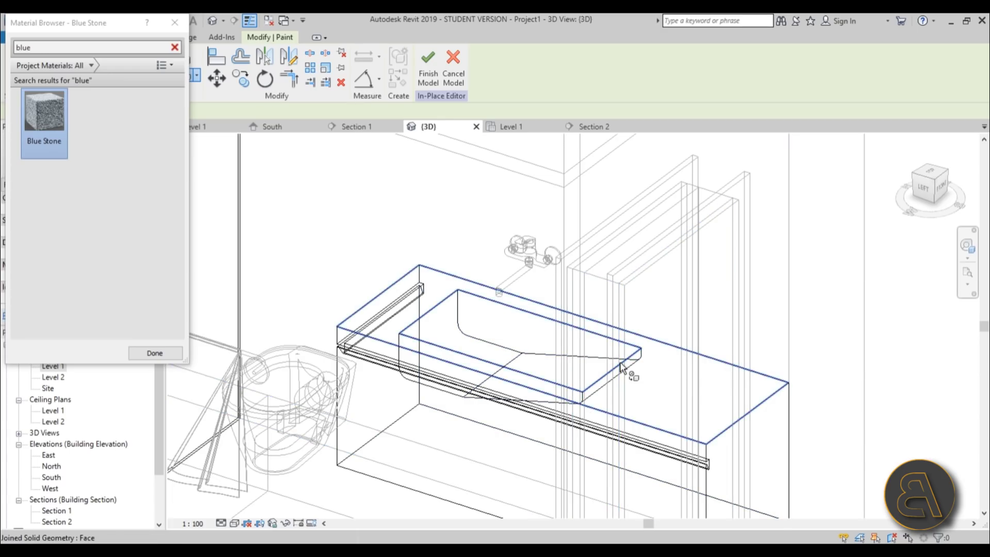
pyautogui.press('Tab')
pyautogui.press('Tab')
pyautogui.press('Tab')
pyautogui.press('Tab')
pyautogui.click(458, 313)
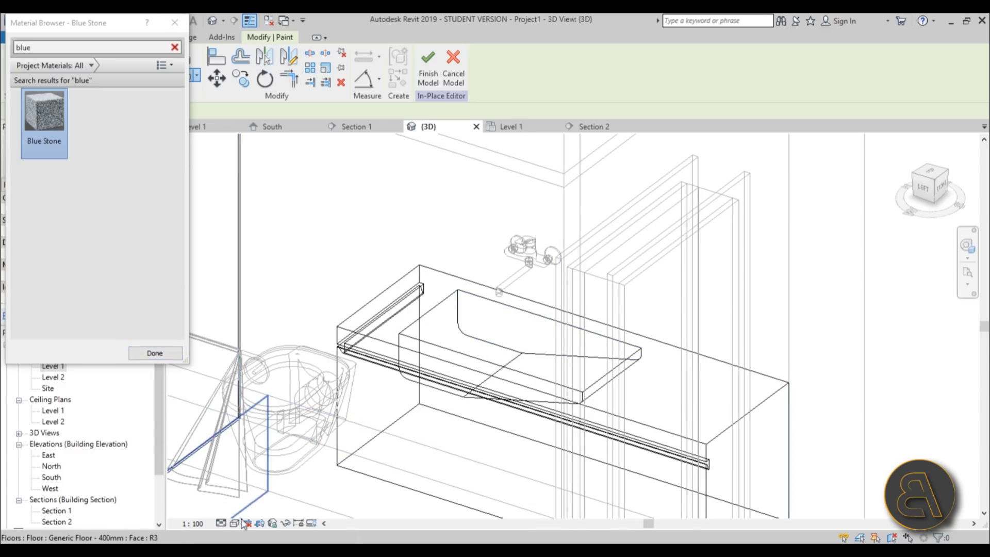
pyautogui.click(166, 352)
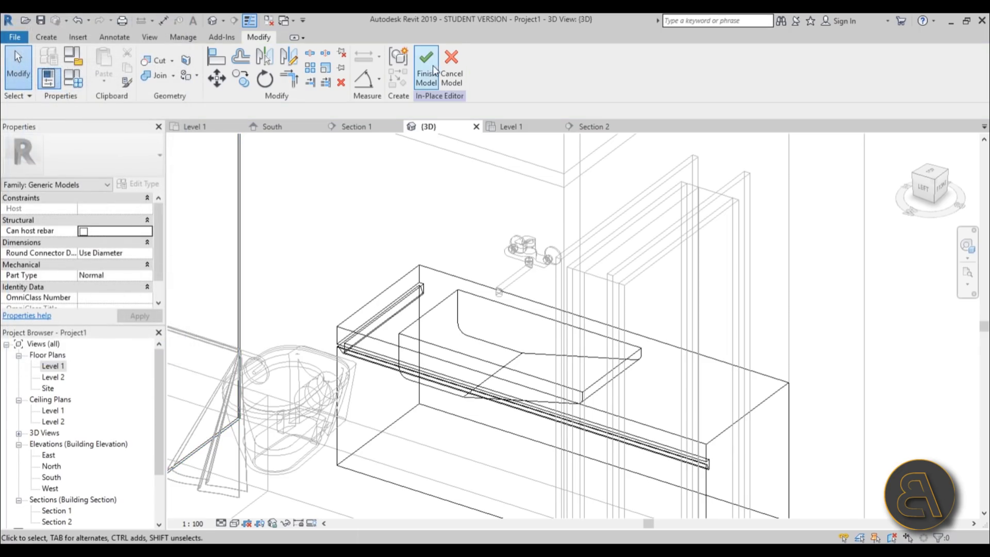
pyautogui.click(426, 78)
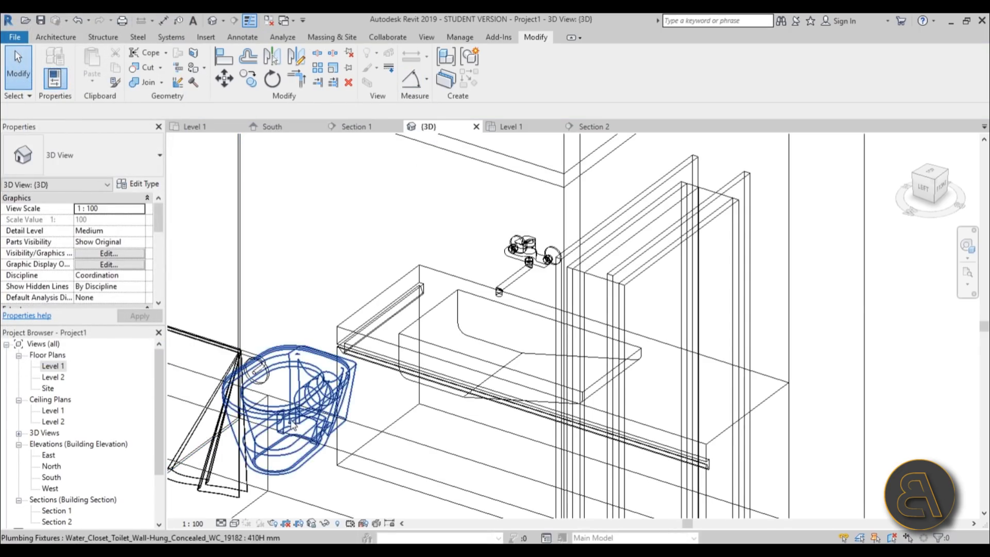
# - Set the 3D view's visual style to Realistic and bring the whole bathroom into view
pyautogui.click(234, 522)
pyautogui.click(254, 498)
pyautogui.click(574, 333)
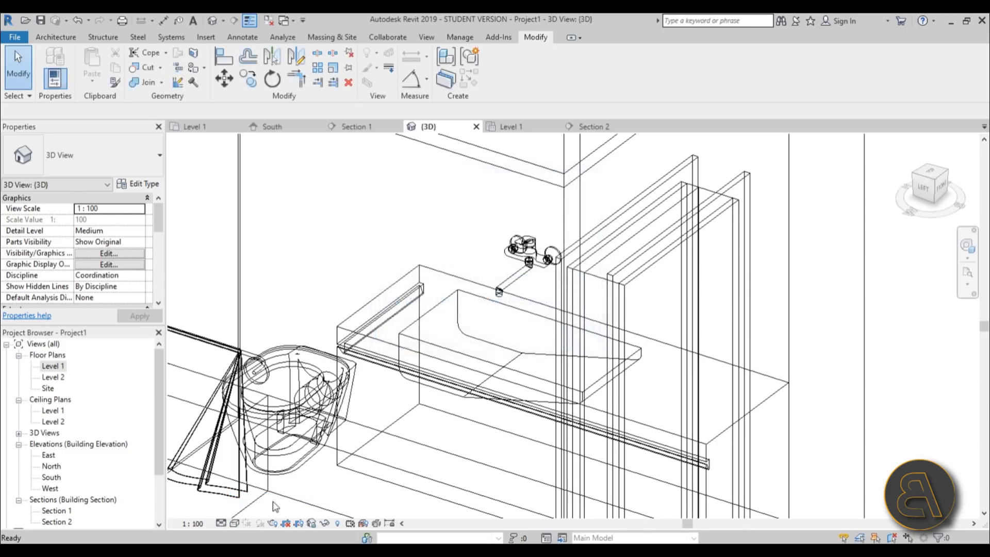
pyautogui.click(234, 523)
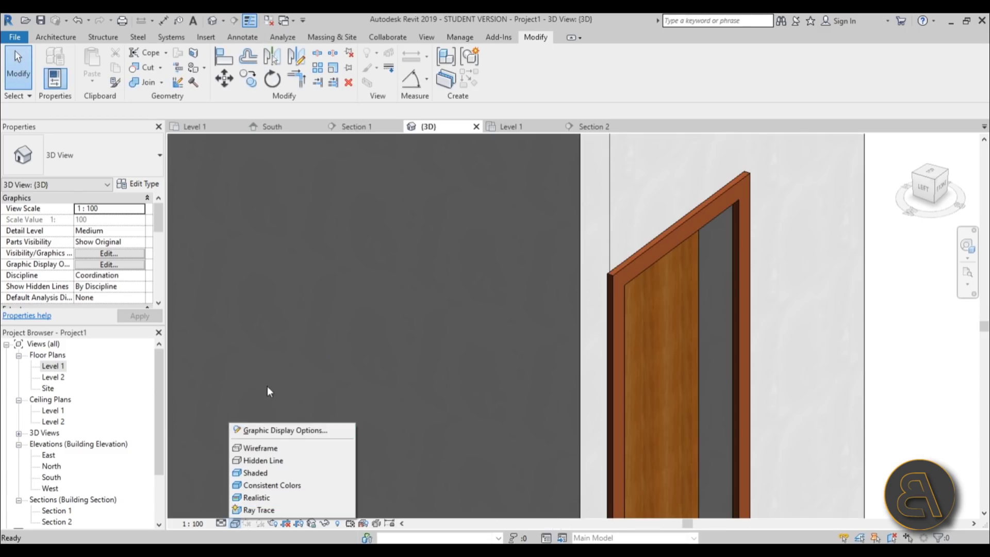
pyautogui.click(574, 253)
pyautogui.scroll(-7, 478, 338)
pyautogui.scroll(1, 459, 305)
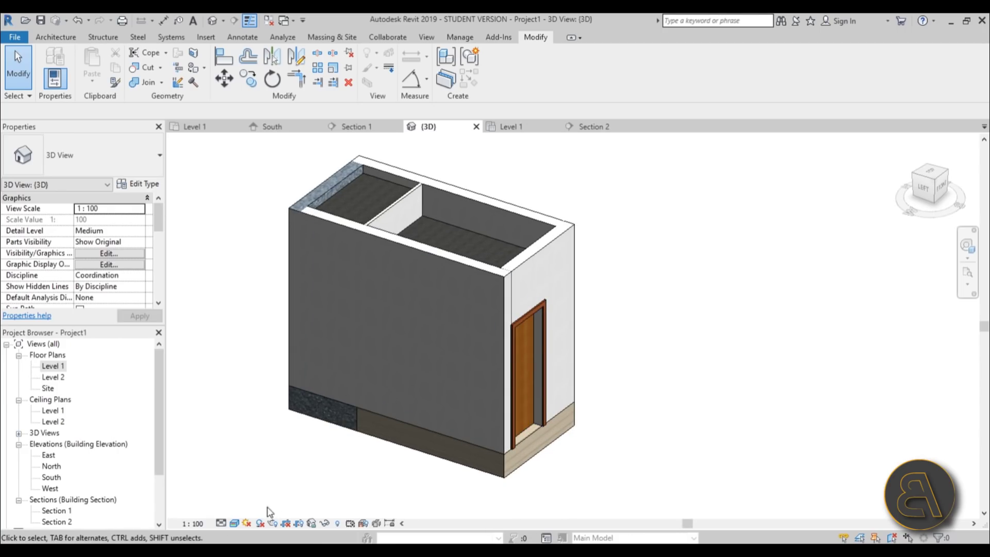
# - Set the 3D view's model transparency to 80 in Graphic Display Options and examine the painted basin and the bathroom interior
pyautogui.click(239, 521)
pyautogui.click(289, 429)
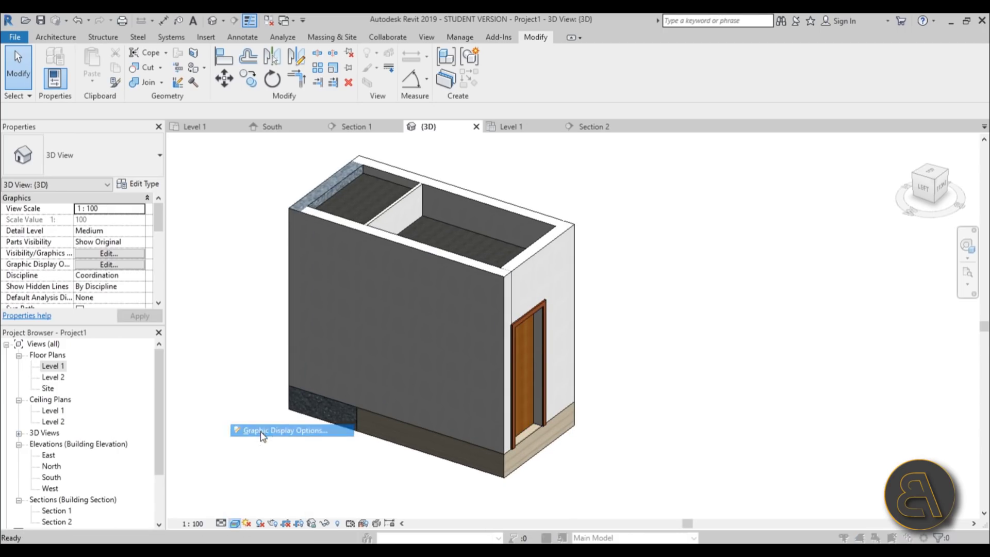
pyautogui.click(199, 151)
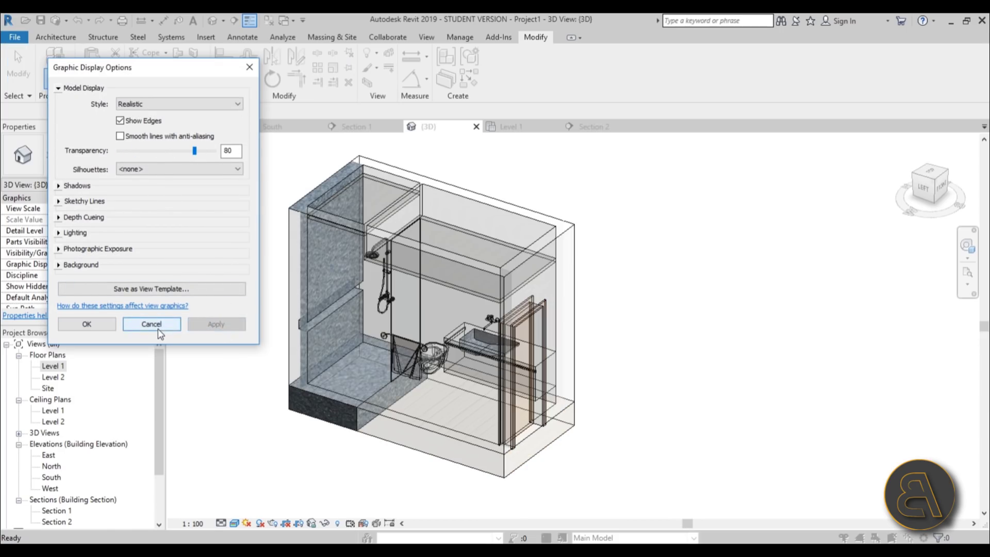
pyautogui.click(87, 324)
pyautogui.scroll(5, 474, 350)
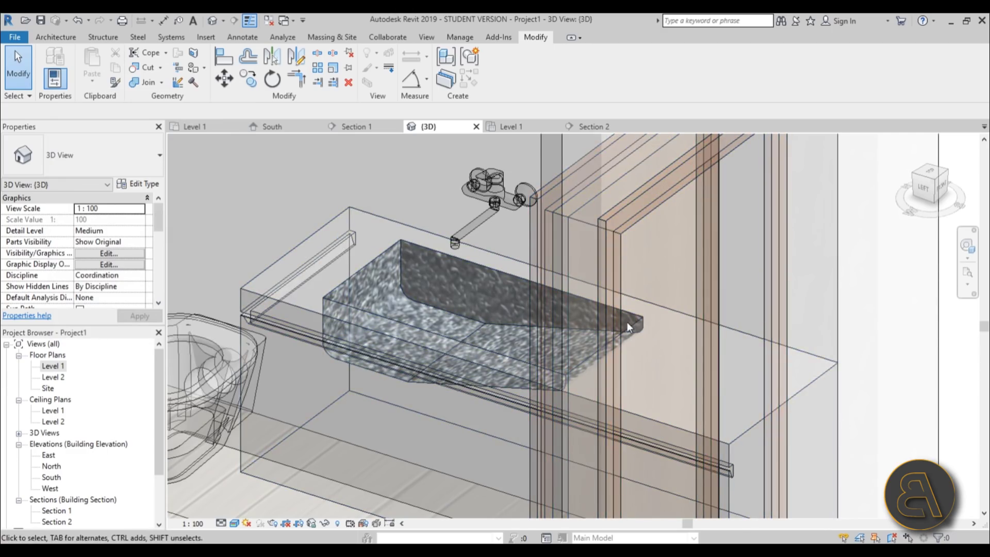
pyautogui.scroll(-5, 629, 325)
pyautogui.moveTo(630, 327); pyautogui.dragTo(486, 446, button='middle')
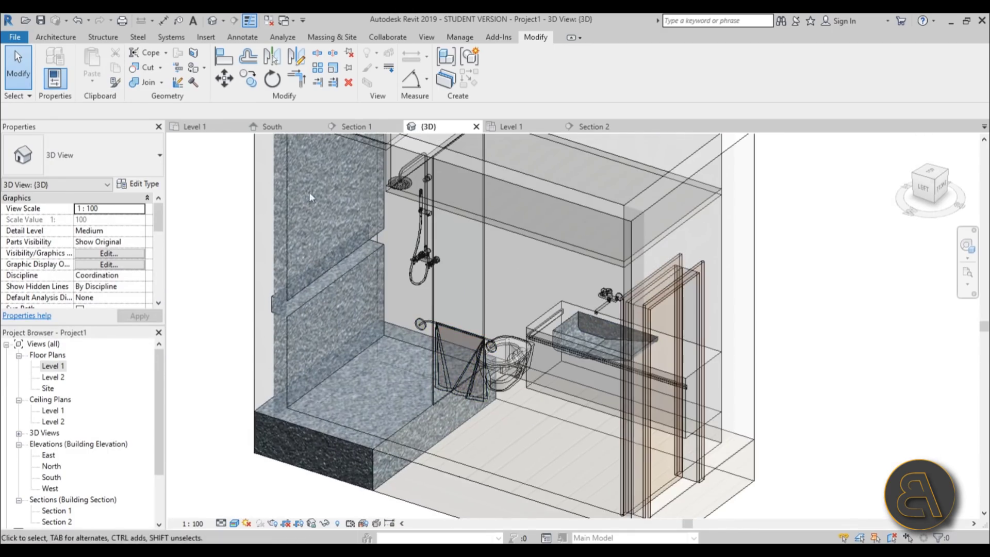
pyautogui.scroll(-2, 320, 351)
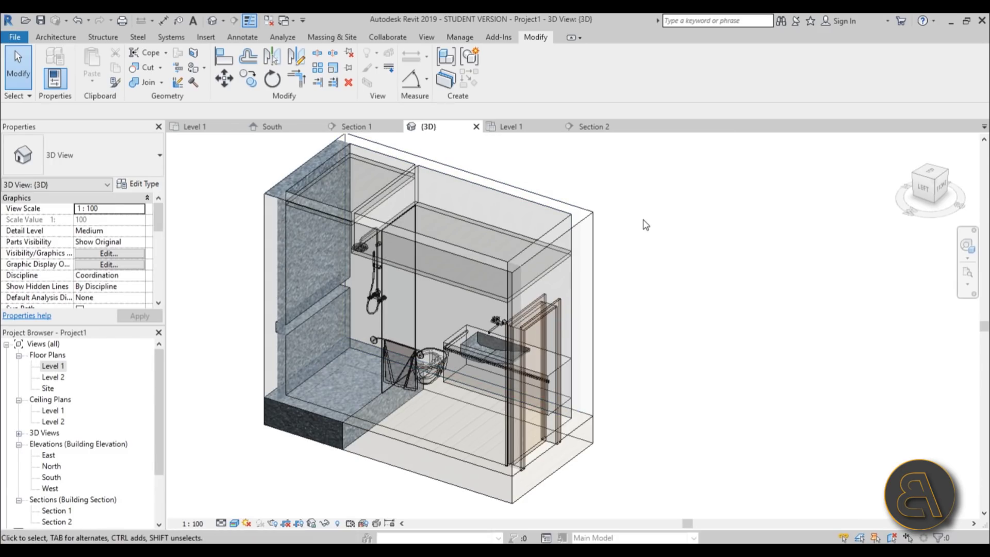
pyautogui.scroll(-1, 632, 274)
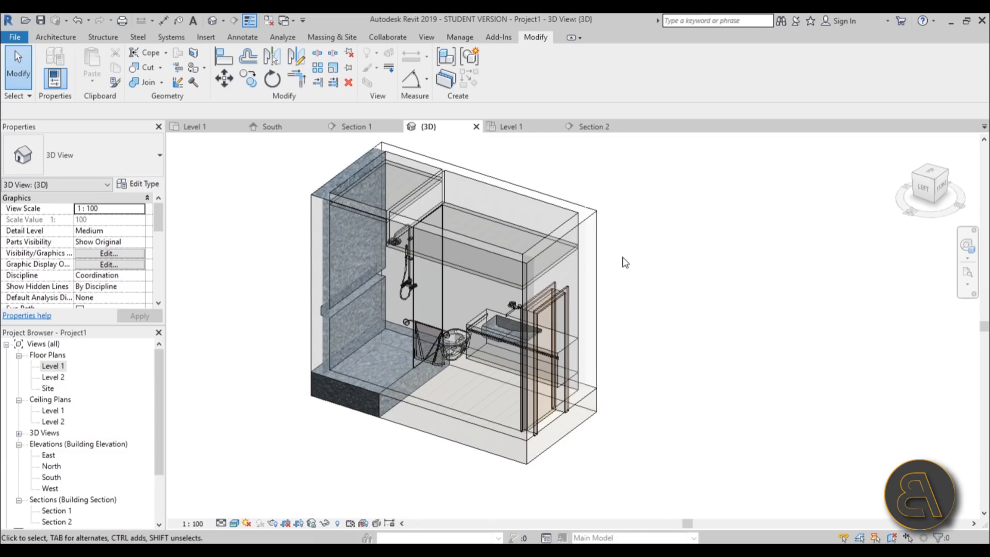
pyautogui.scroll(1, 611, 278)
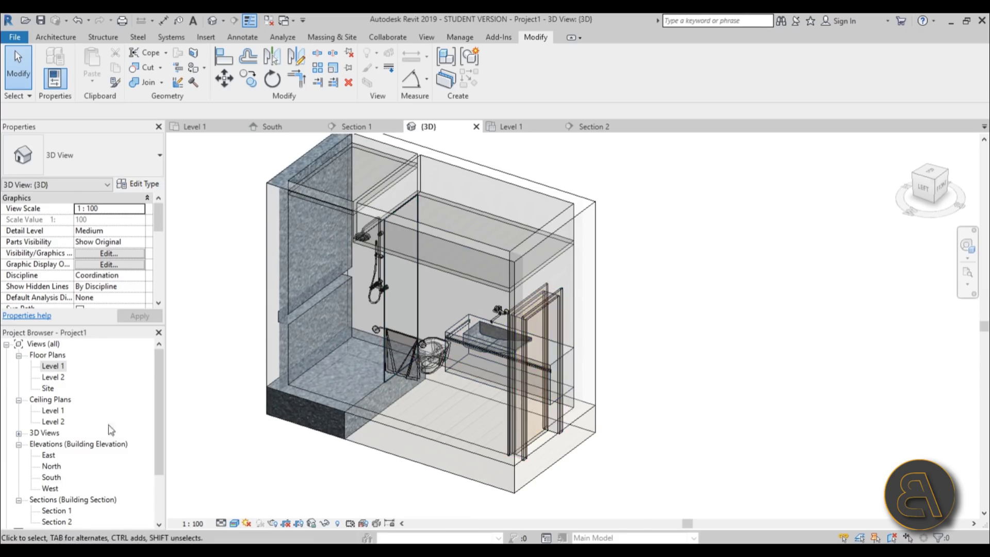
# - Open the Level 1 floor plan, switch to the Level 1 ceiling plan and get a close view of the room
pyautogui.doubleClick(49, 368)
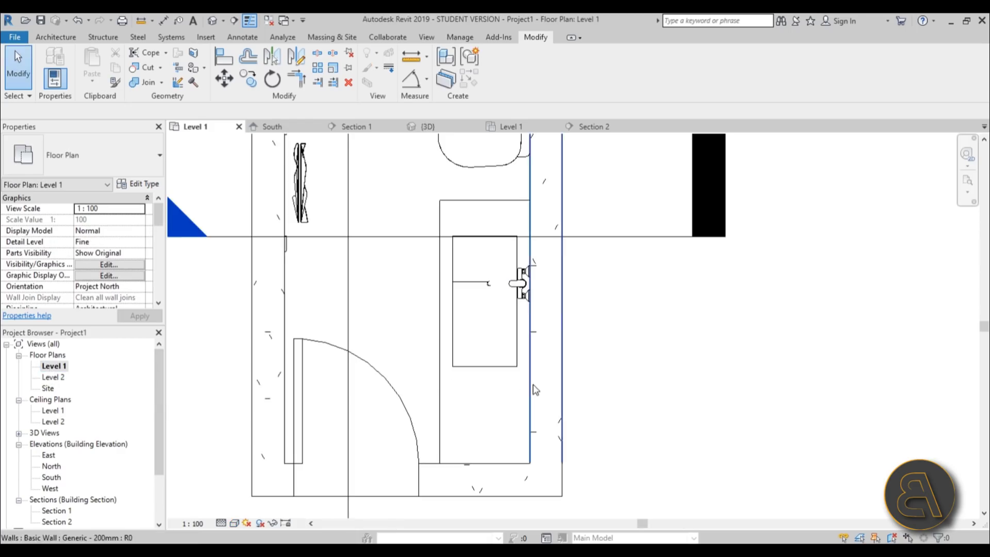
pyautogui.scroll(-2, 532, 414)
pyautogui.scroll(-1, 532, 414)
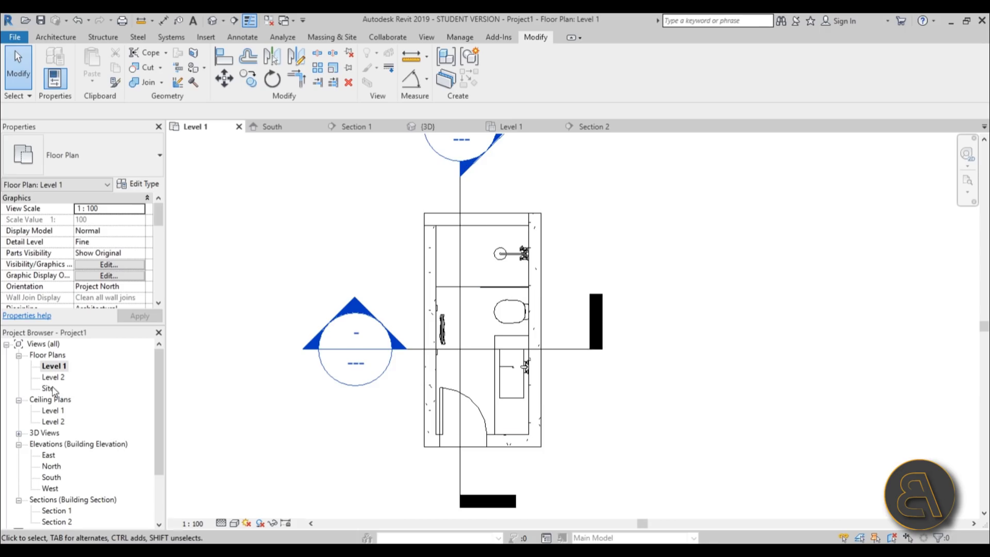
pyautogui.doubleClick(52, 411)
pyautogui.scroll(4, 437, 316)
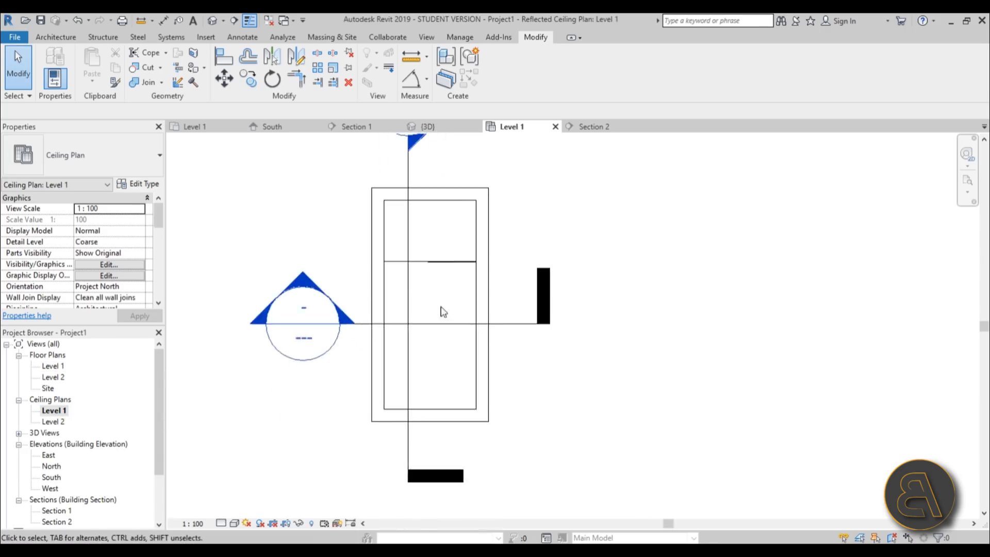
pyautogui.moveTo(437, 316); pyautogui.dragTo(435, 344, button='middle')
# - Load the M_Ceiling Light - Linear Box family as a component from the Internal lighting folder of the US Metric library
pyautogui.click(56, 39)
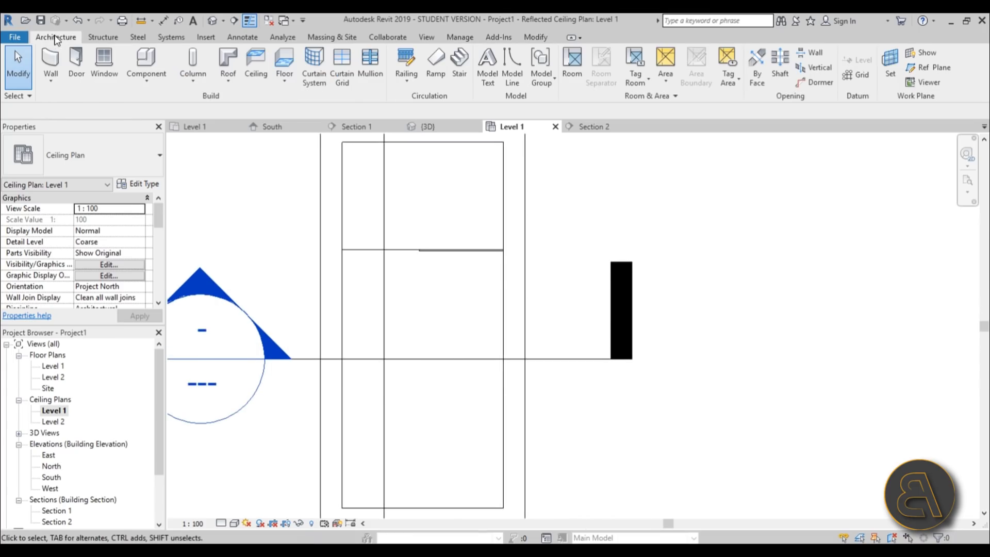
pyautogui.click(146, 59)
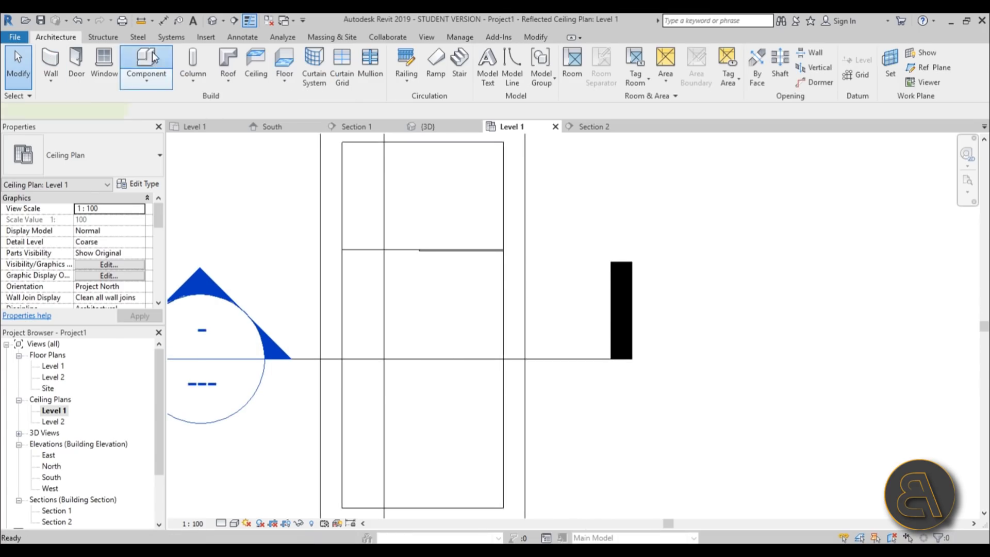
pyautogui.click(500, 67)
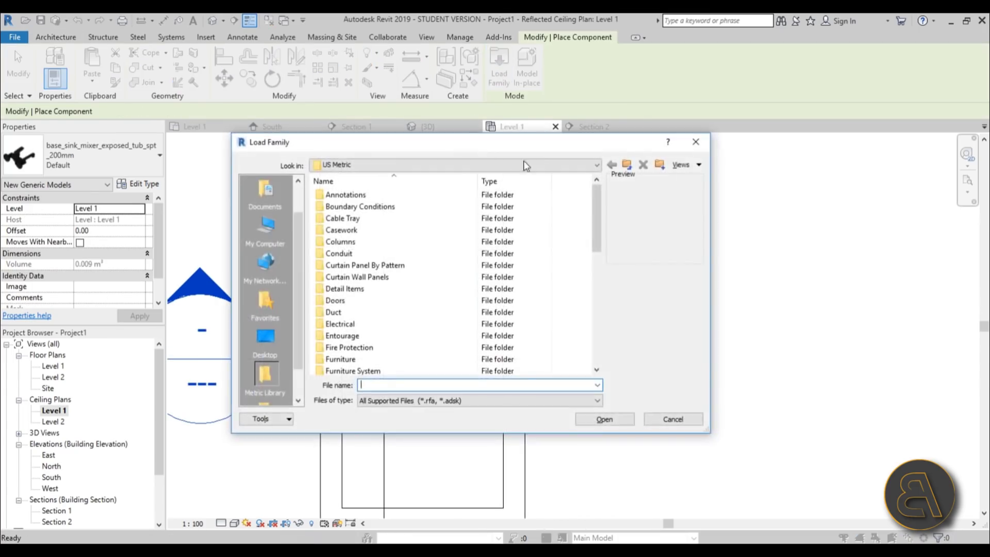
pyautogui.moveTo(597, 206)
pyautogui.mouseDown()
pyautogui.moveTo(613, 314)
pyautogui.moveTo(610, 255)
pyautogui.mouseUp()
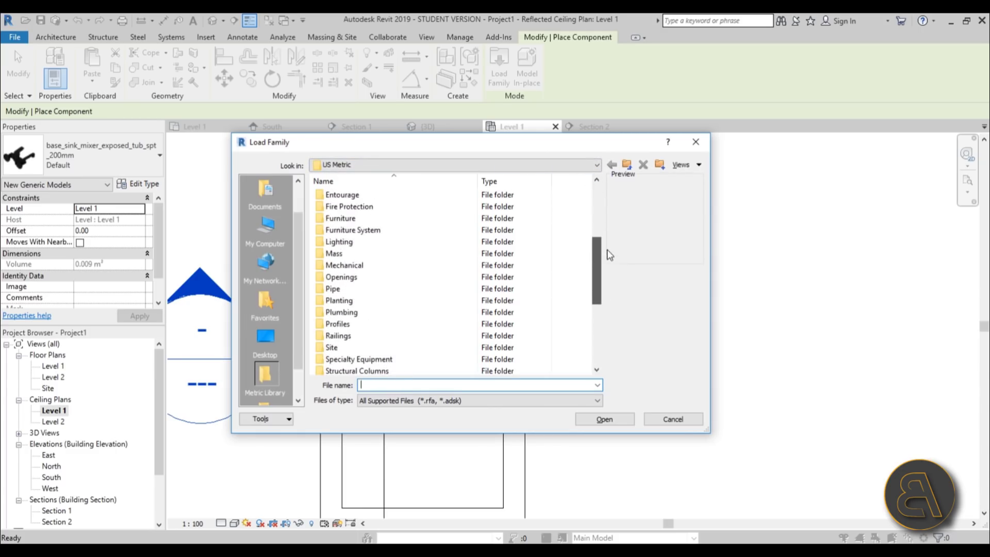
pyautogui.doubleClick(341, 244)
pyautogui.doubleClick(344, 196)
pyautogui.doubleClick(337, 206)
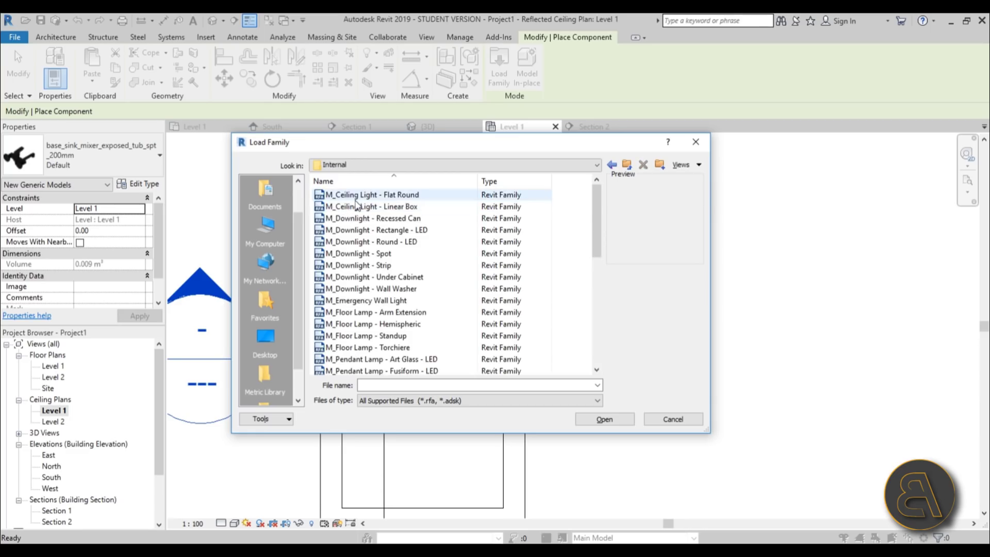
pyautogui.click(355, 200)
pyautogui.click(355, 203)
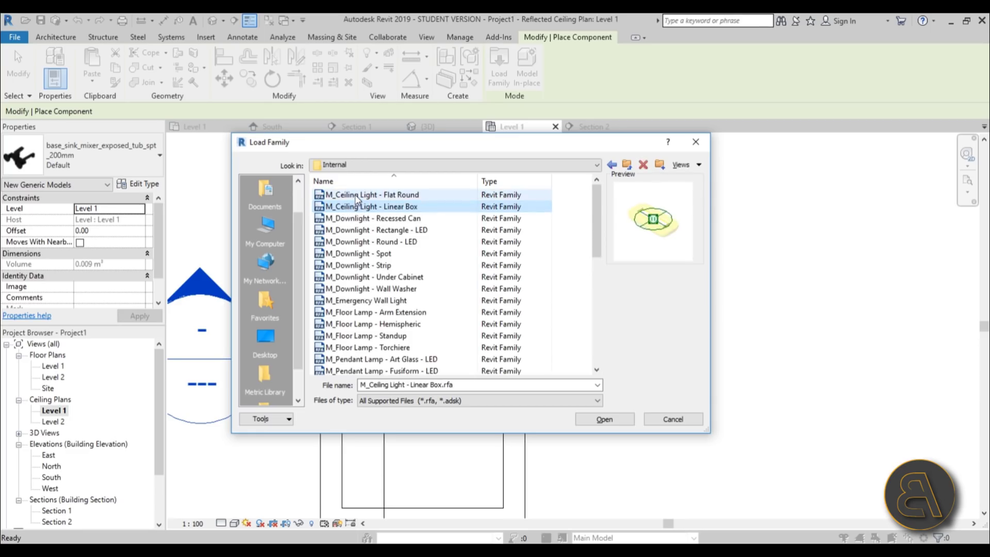
pyautogui.click(356, 195)
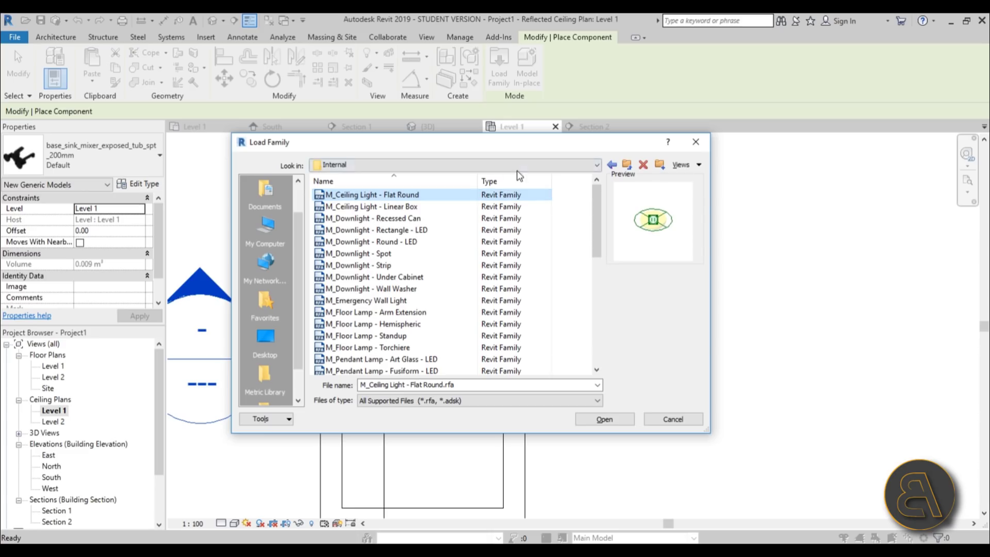
pyautogui.click(405, 207)
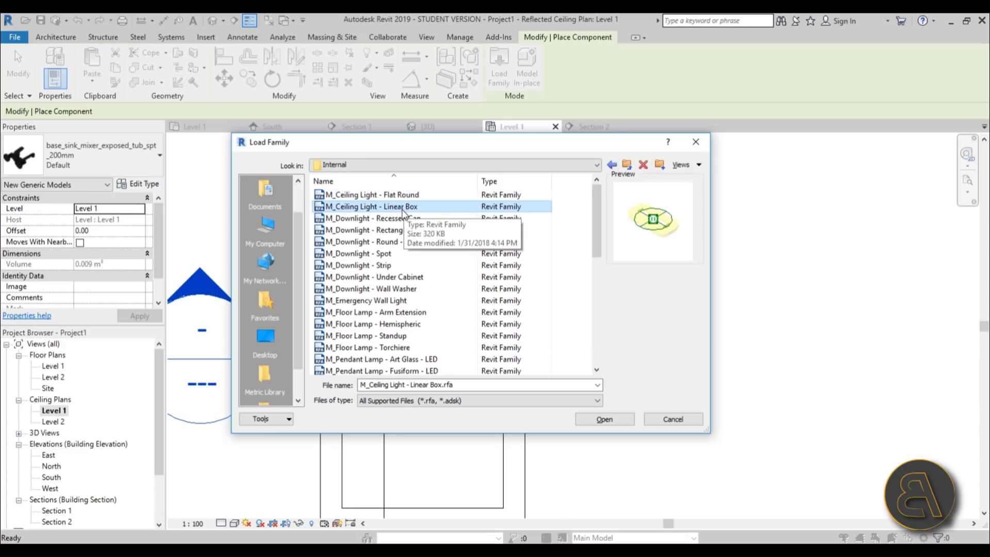
pyautogui.click(604, 419)
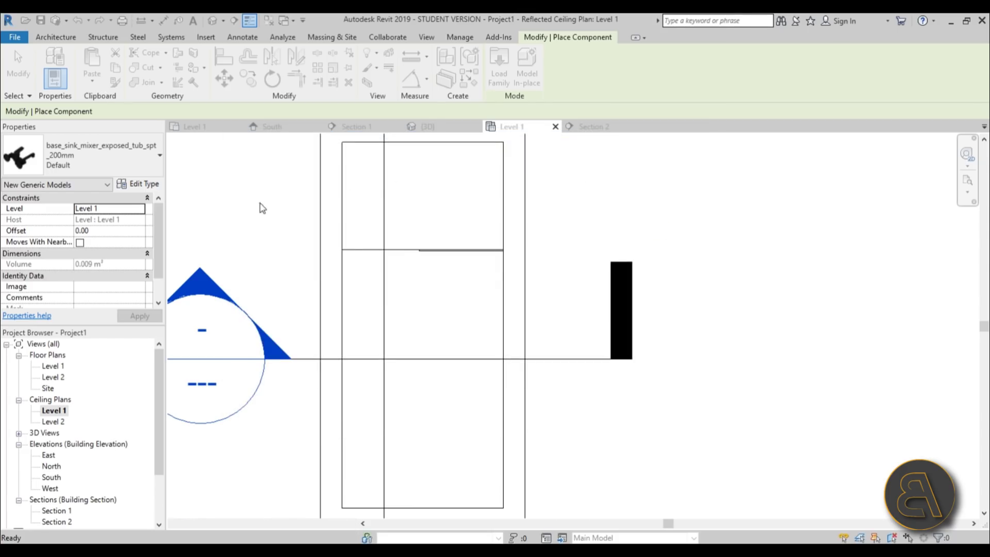
# - Place two parallel linear box ceiling lights of type 0300x1200mm(1 Lamp) - 277V in the ceiling above the shower area
pyautogui.click(125, 173)
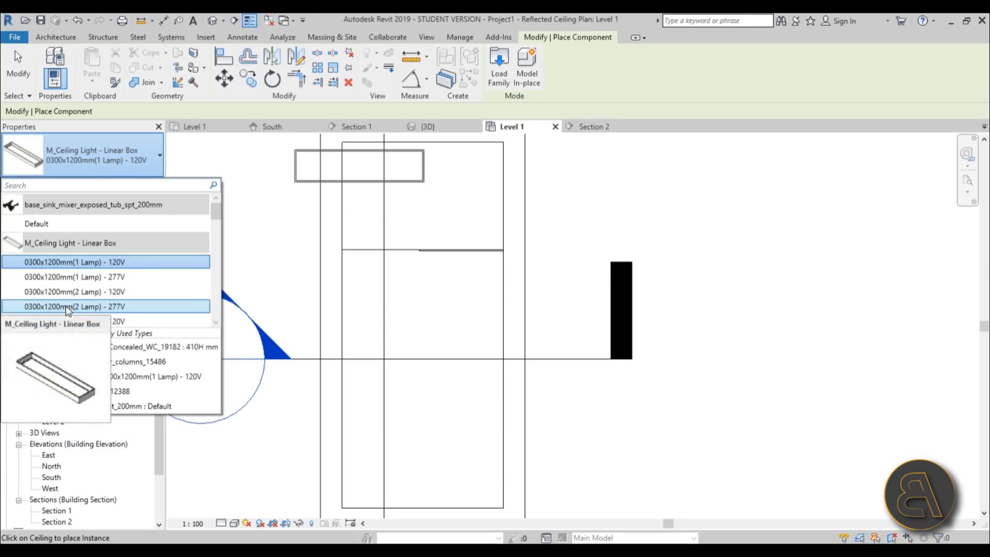
pyautogui.click(66, 277)
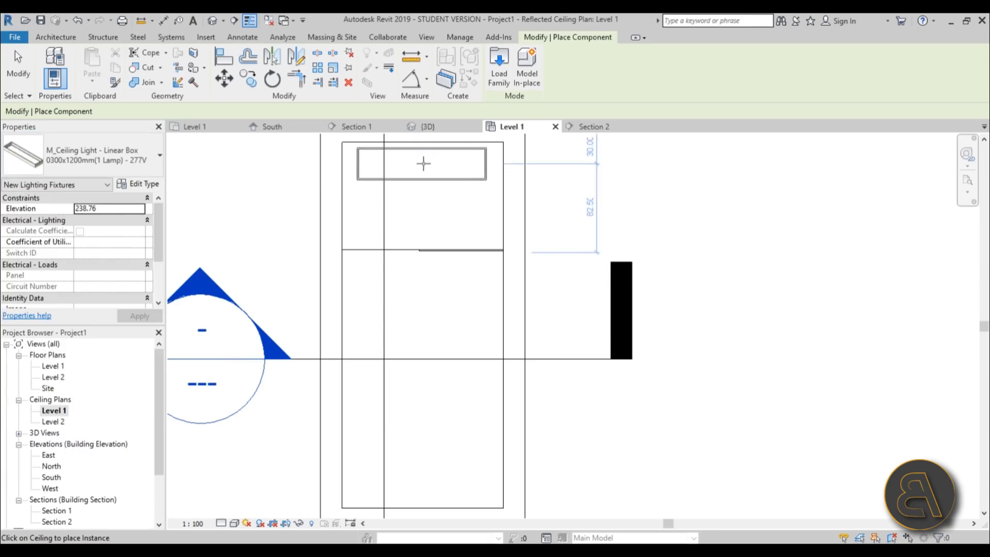
pyautogui.click(421, 166)
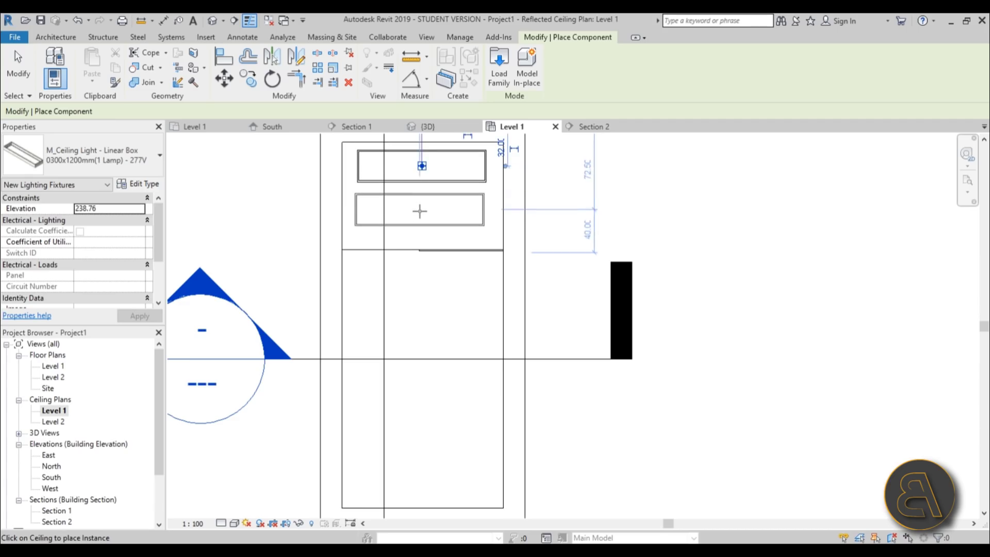
pyautogui.click(424, 213)
pyautogui.press('Escape')
pyautogui.press('Escape')
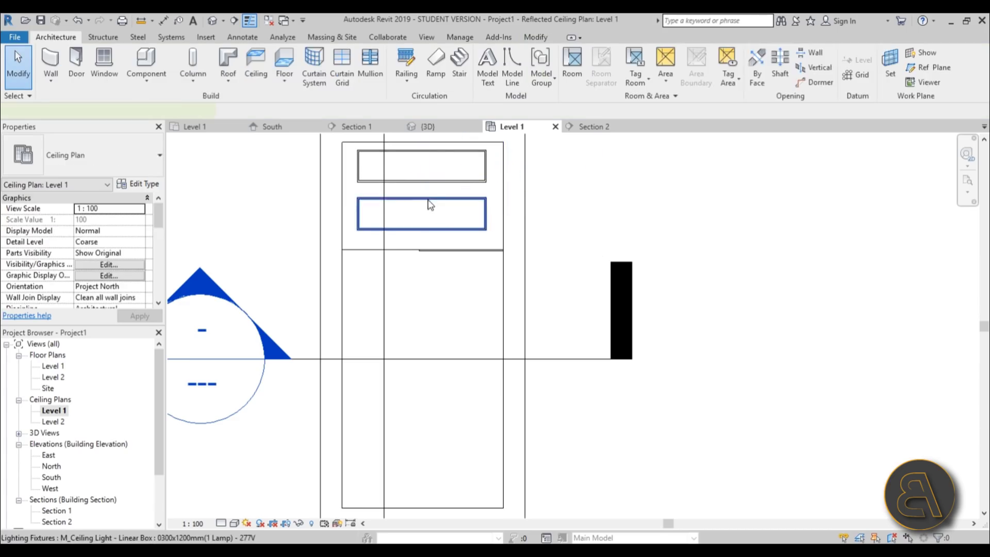
# - Nudge both ceiling lights together slightly away from the shower's end wall, towards the glass panel
pyautogui.click(427, 206)
pyautogui.keyDown('ctrl'); pyautogui.click(433, 181); pyautogui.keyUp('ctrl')
pyautogui.press('Down')
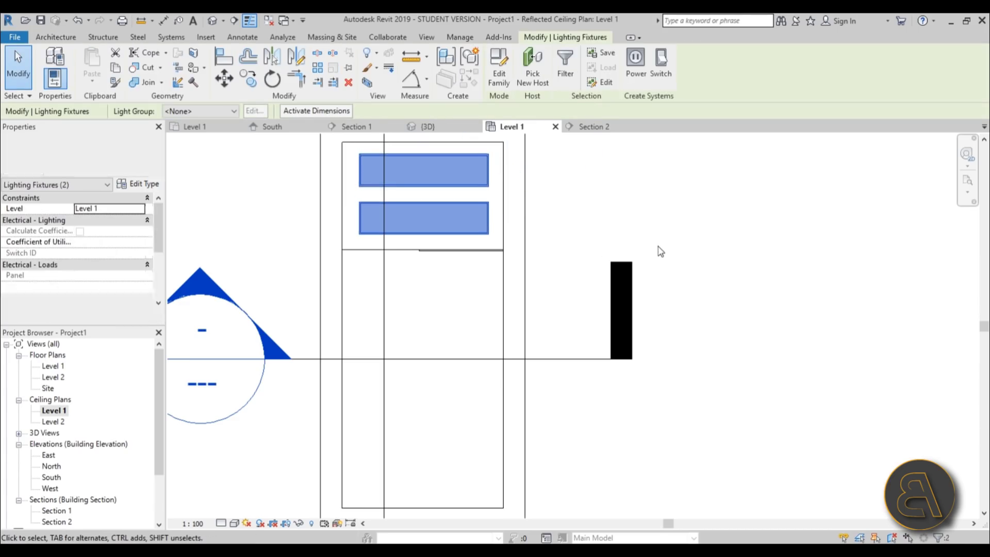
pyautogui.press('Down')
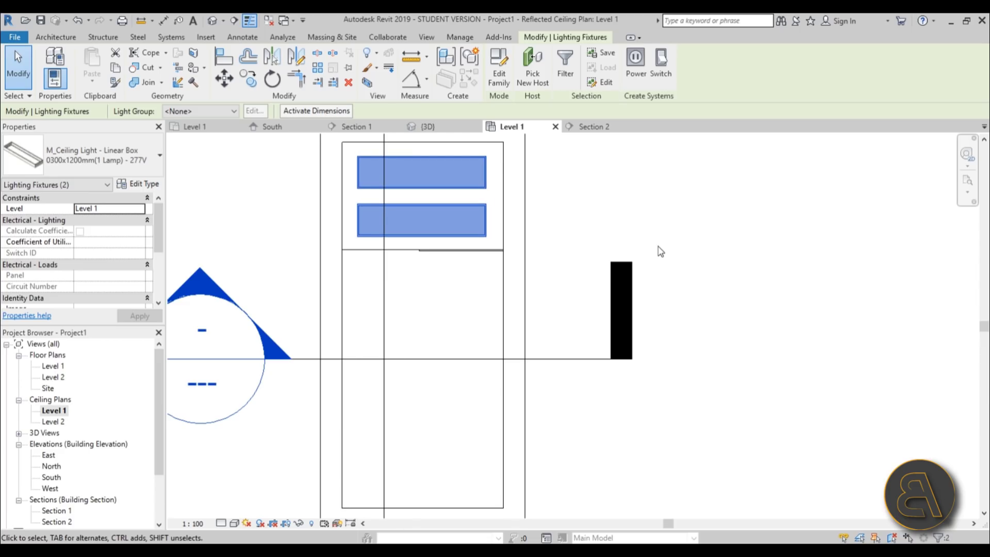
# - Nudge both linear box lights slightly to centre them within the shower ceiling, and clear the selection
pyautogui.scroll(3, 432, 210)
pyautogui.press('Up')
pyautogui.press('Right')
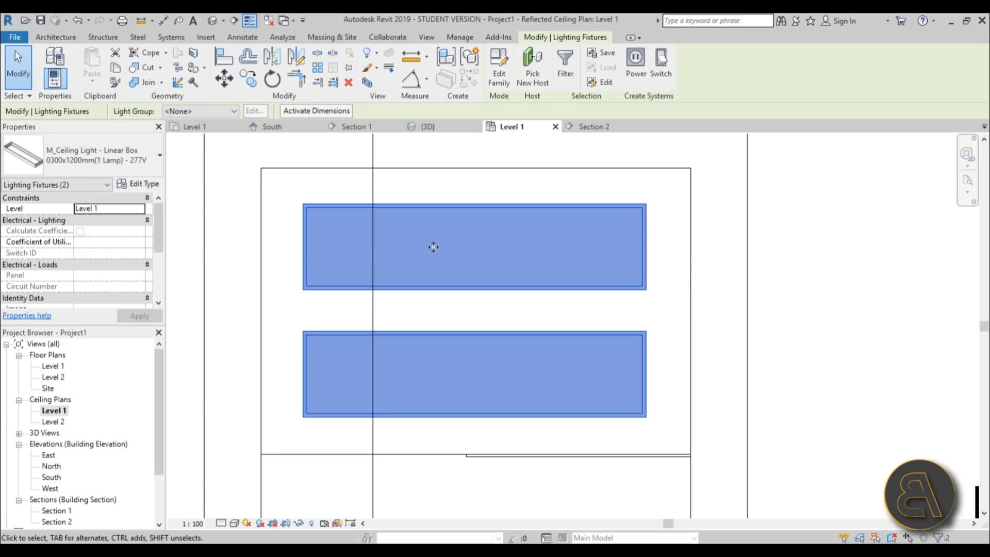
pyautogui.click(440, 190)
pyautogui.scroll(-3, 439, 191)
pyautogui.scroll(-4, 454, 222)
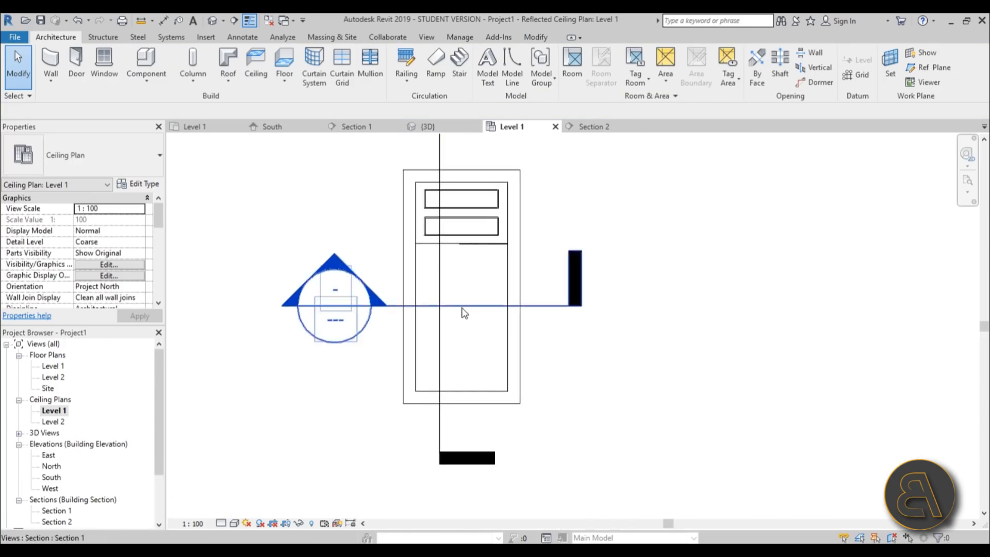
# - Load the M_Ceiling Light - Flat Round family as a component for the ceiling outside the shower
pyautogui.scroll(3, 461, 306)
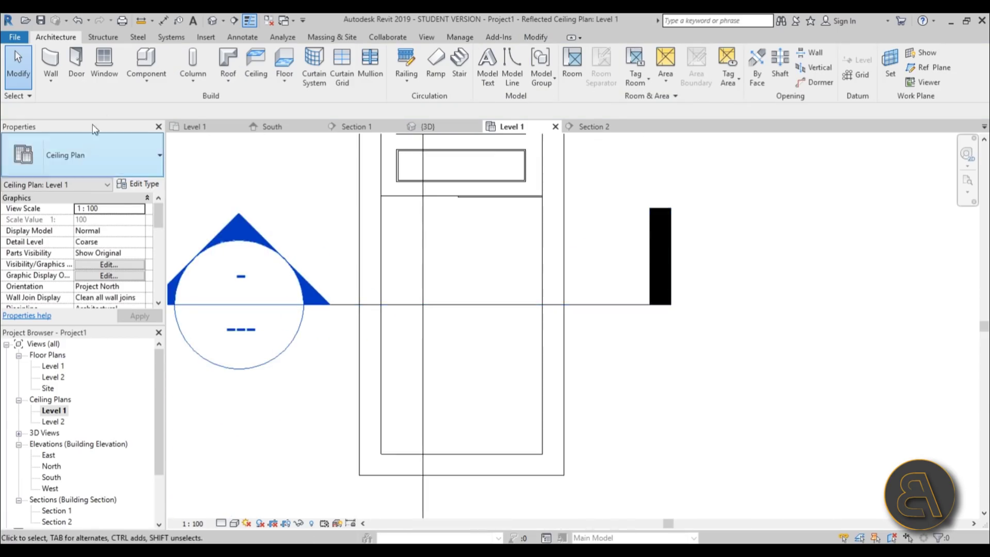
pyautogui.click(141, 63)
pyautogui.click(499, 69)
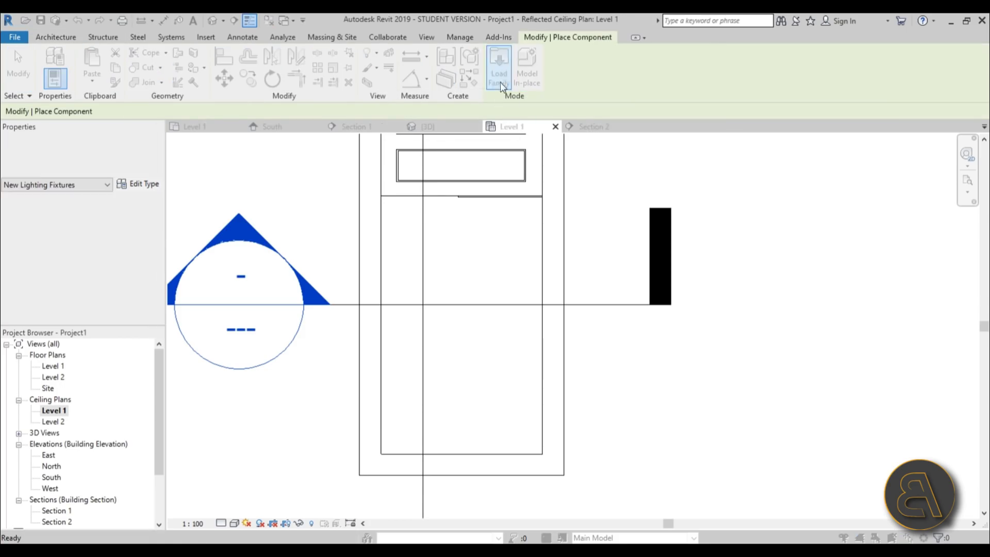
pyautogui.click(382, 242)
pyautogui.click(381, 218)
pyautogui.click(380, 206)
pyautogui.click(381, 195)
pyautogui.click(604, 419)
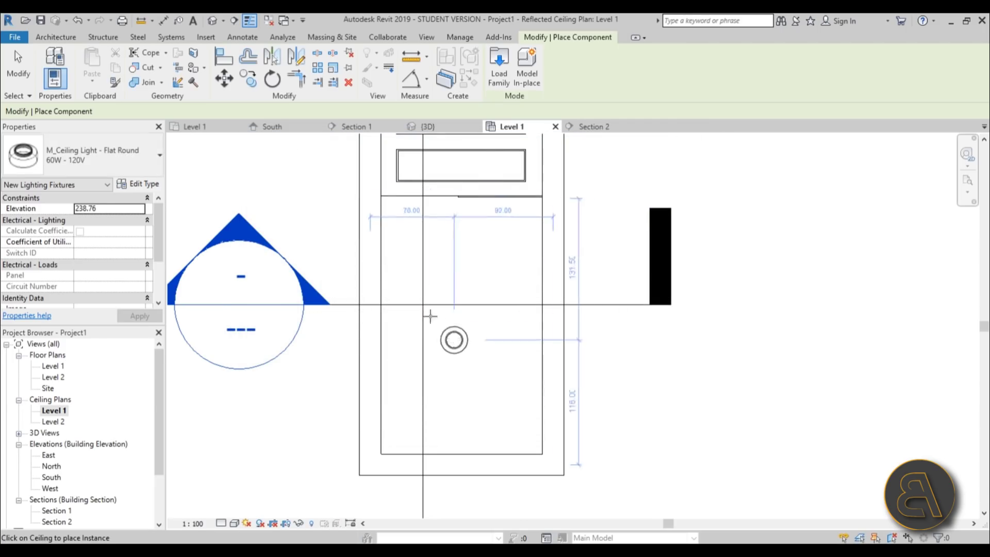
# - Place one M_Ceiling Light - Flat Round of type 100W - 120V near the middle of the main bathroom ceiling
pyautogui.click(116, 160)
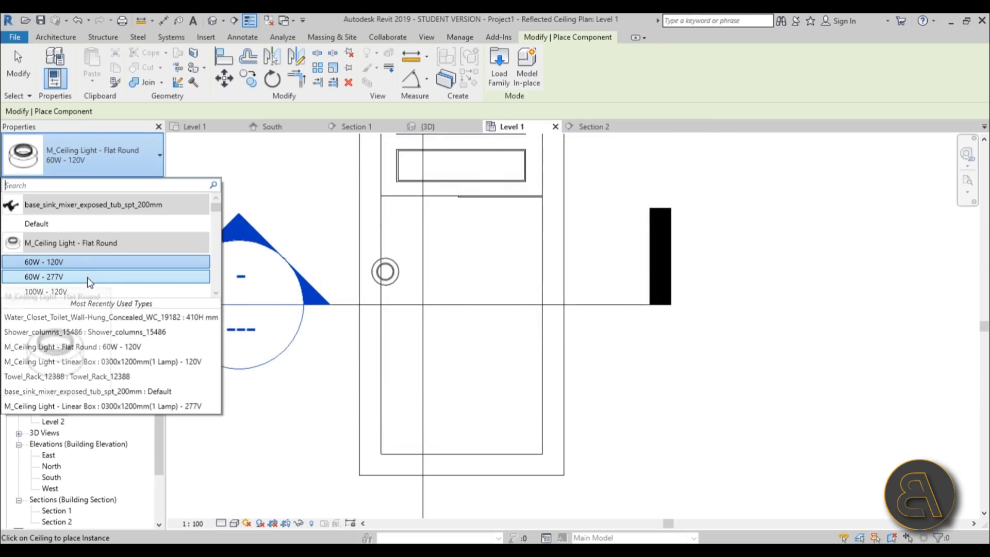
pyautogui.click(89, 291)
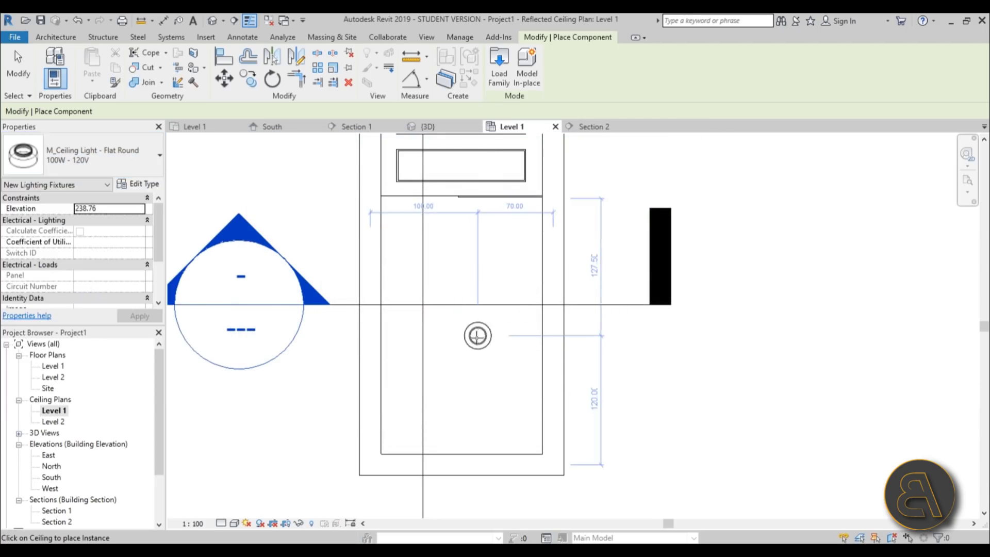
pyautogui.click(115, 167)
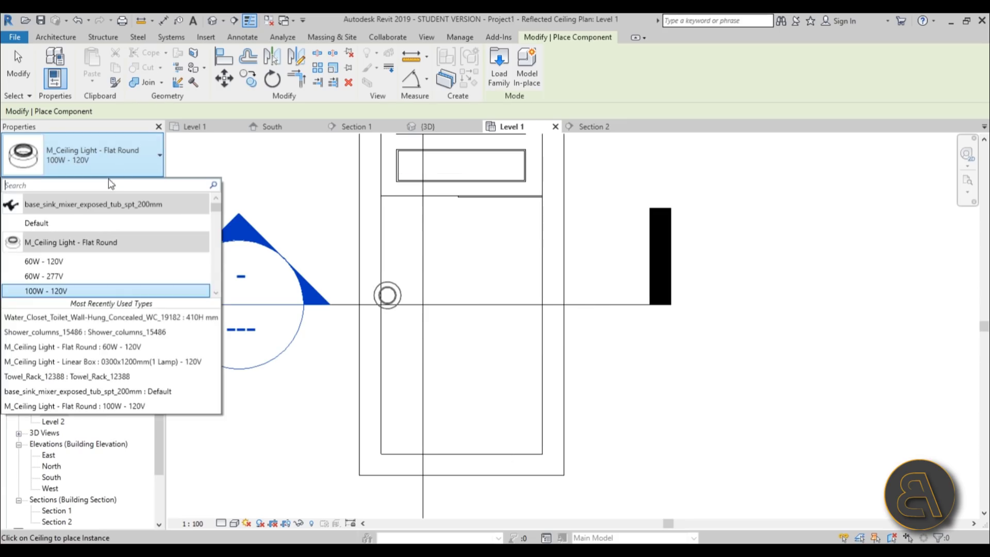
pyautogui.click(79, 290)
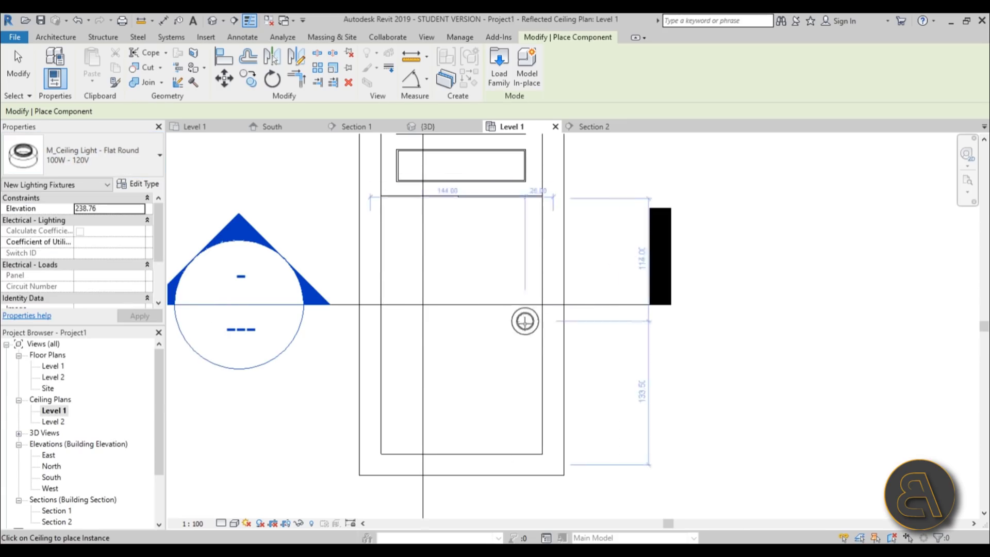
pyautogui.click(463, 328)
pyautogui.press('Escape')
pyautogui.scroll(-3, 548, 281)
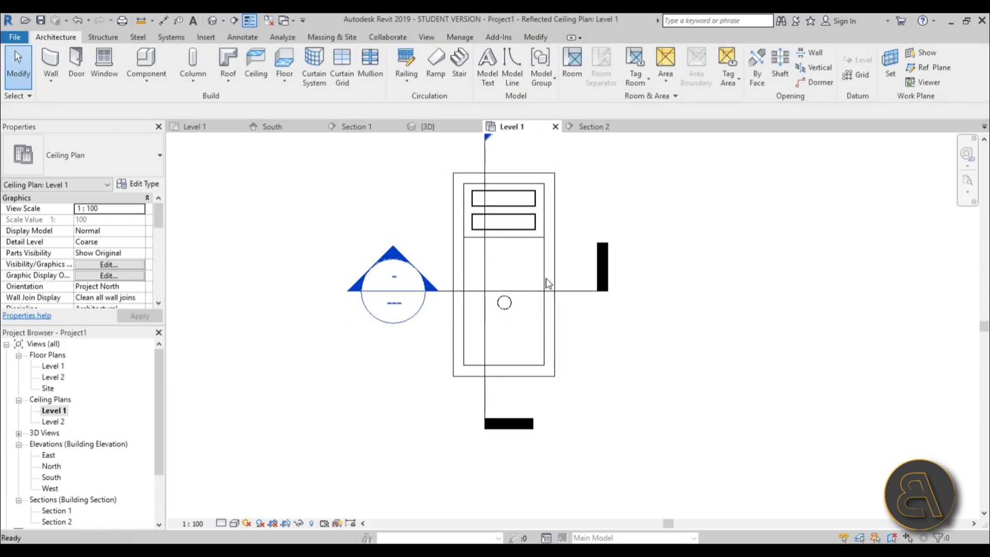
# - Open Section 2 and check how the linear box lights and the round light sit against their ceilings
pyautogui.scroll(-2, 491, 212)
pyautogui.doubleClick(493, 199)
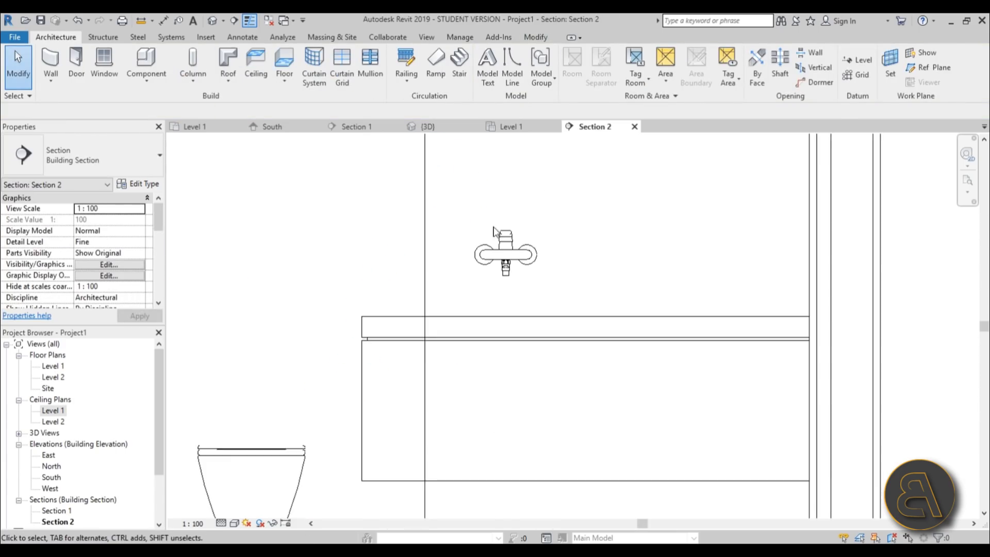
pyautogui.scroll(4, 448, 240)
pyautogui.click(448, 238)
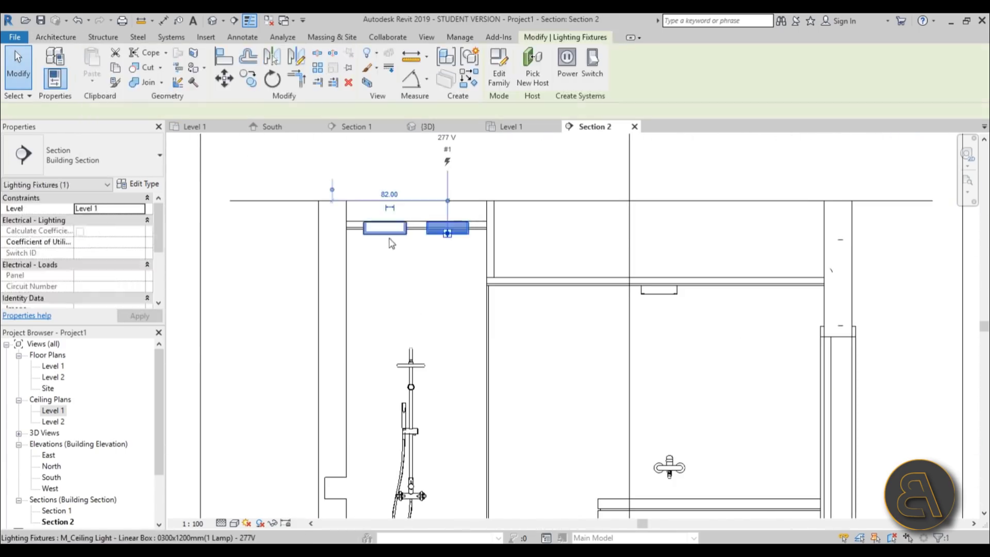
pyautogui.press('Escape')
pyautogui.click(663, 294)
pyautogui.scroll(-3, 664, 298)
pyautogui.press('Escape')
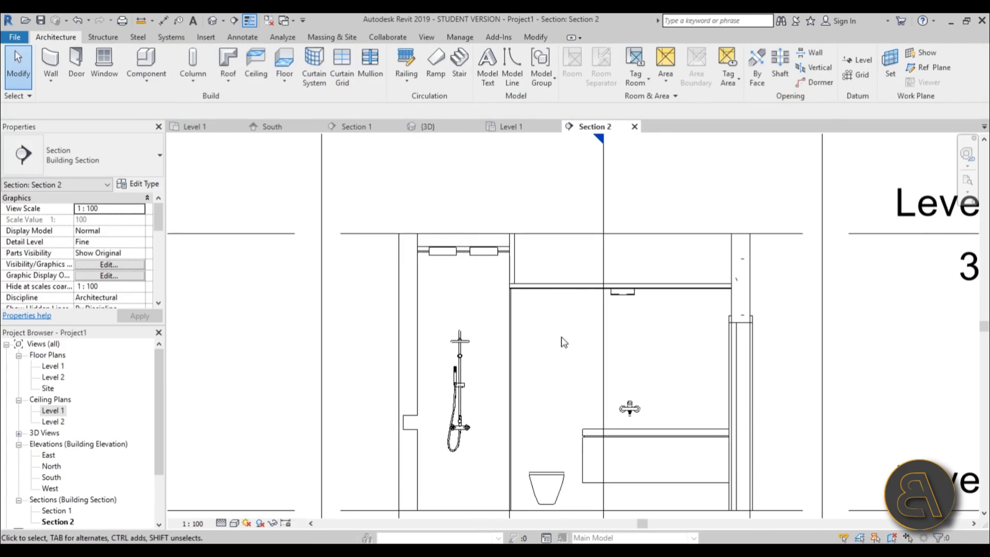
# - Create a perspective camera view from the Level 1 floor plan, with the eye beside the door opening, looking towards the shower
pyautogui.doubleClick(65, 368)
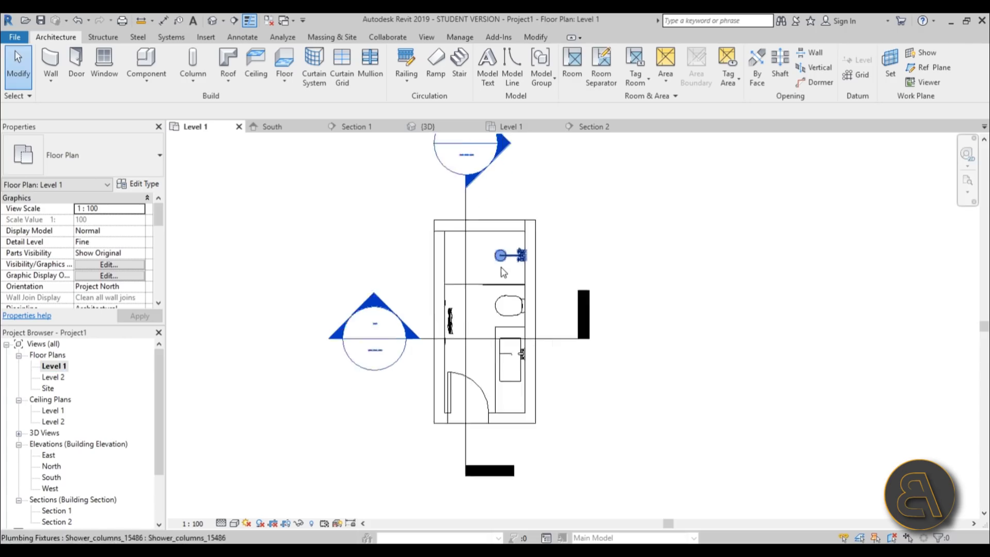
pyautogui.click(223, 21)
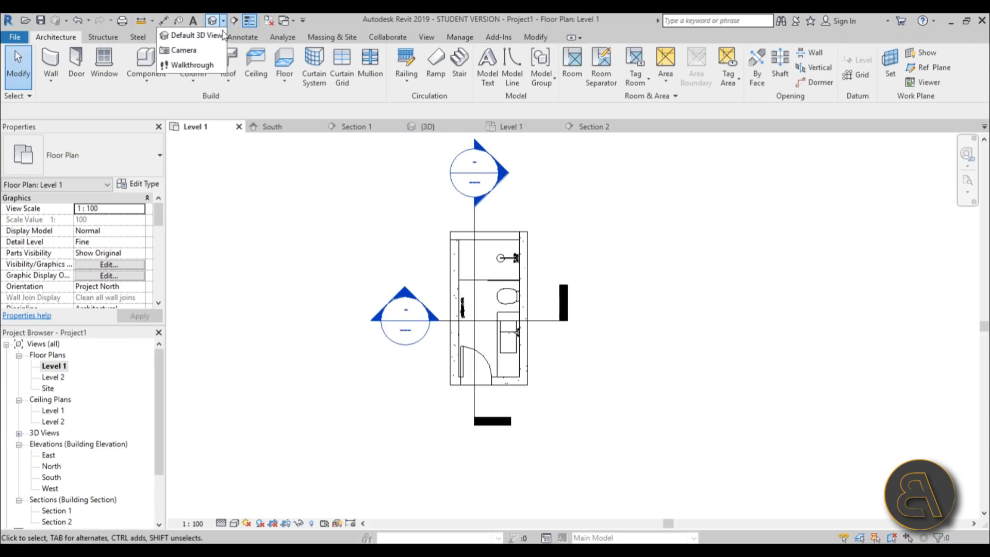
pyautogui.click(175, 49)
pyautogui.scroll(2, 475, 367)
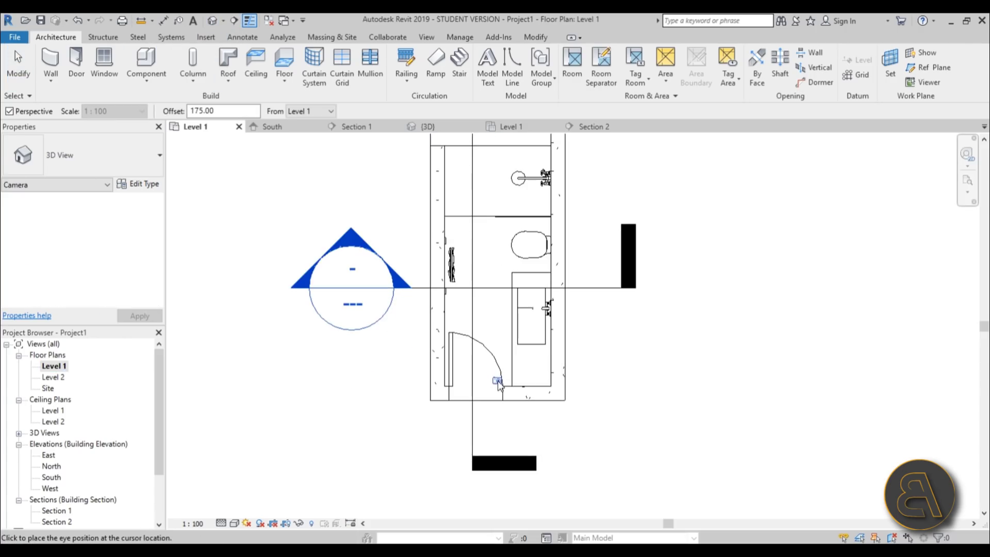
pyautogui.click(497, 386)
pyautogui.scroll(-2, 497, 386)
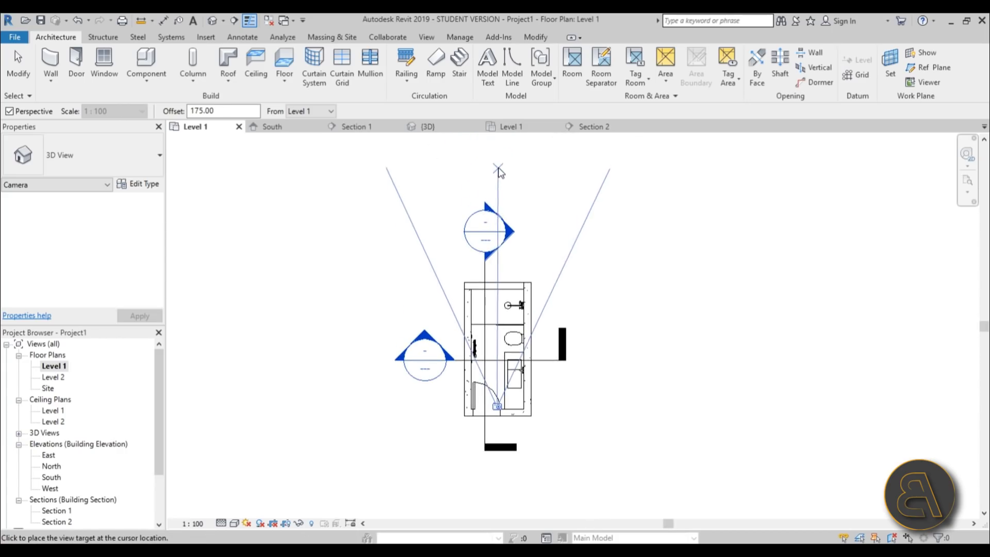
pyautogui.click(497, 160)
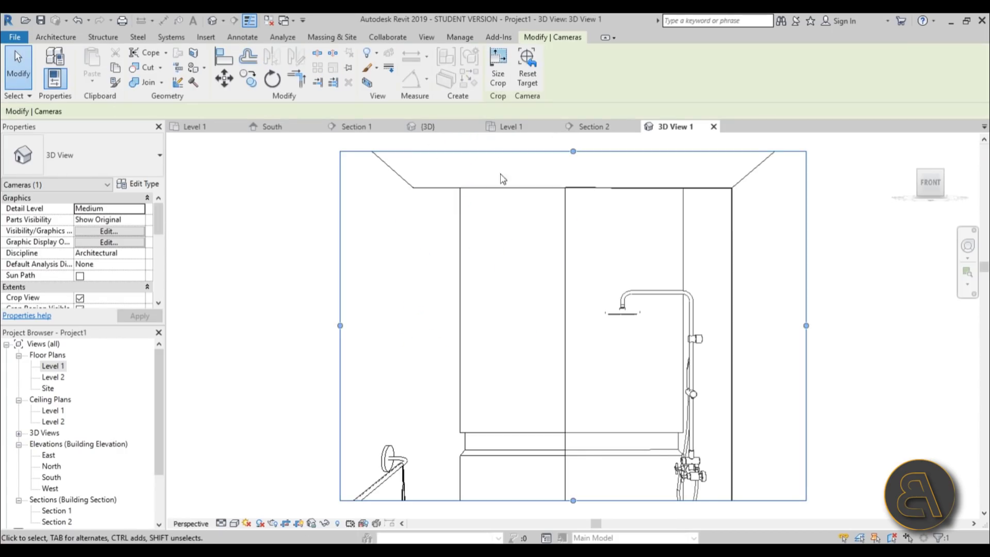
# - Enlarge the camera view's crop region downwards, sideways and upwards to show the floor, towel rack, vanity and ceiling
pyautogui.scroll(-4, 513, 159)
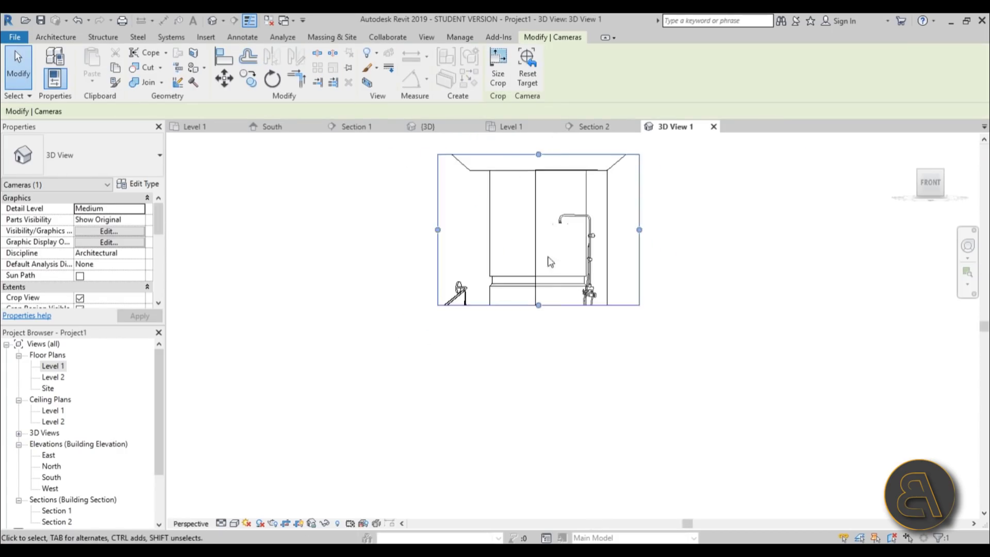
pyautogui.moveTo(544, 307); pyautogui.dragTo(540, 467)
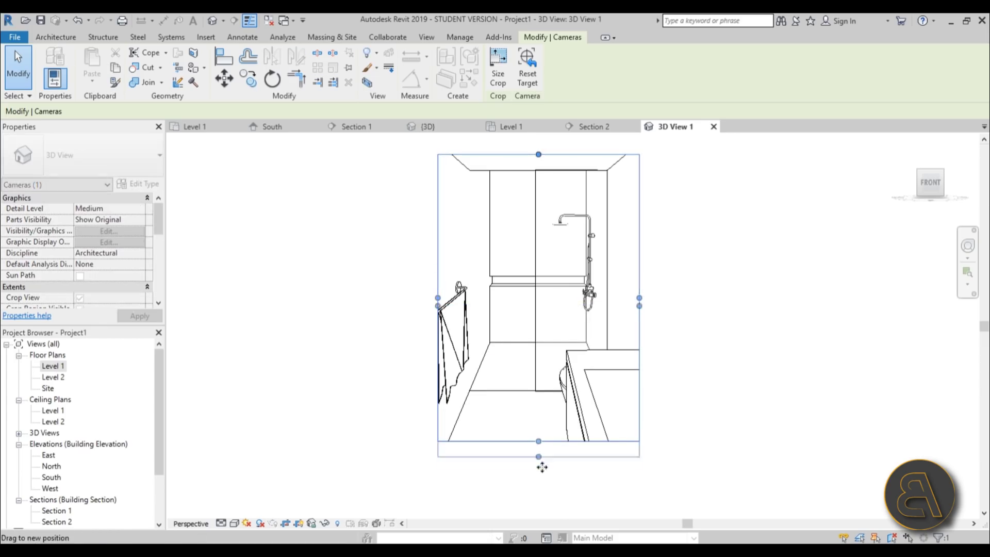
pyautogui.moveTo(640, 311); pyautogui.dragTo(710, 312)
pyautogui.moveTo(438, 312); pyautogui.dragTo(343, 311)
pyautogui.scroll(-2, 536, 206)
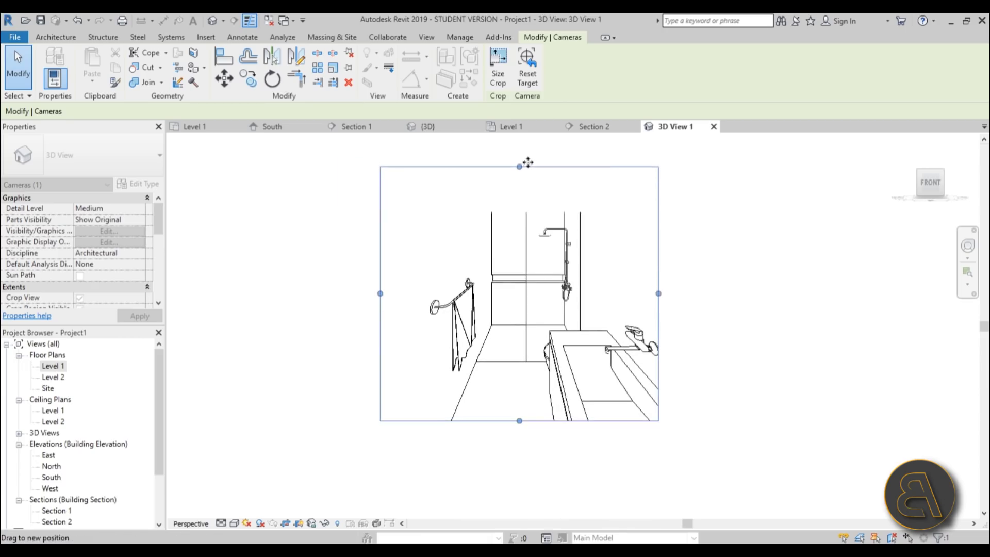
pyautogui.moveTo(528, 162); pyautogui.dragTo(528, 160)
pyautogui.moveTo(382, 297); pyautogui.dragTo(420, 299)
pyautogui.press('Escape')
# - Check the sink mixer's type properties and set the camera view's visual style to Realistic
pyautogui.click(639, 340)
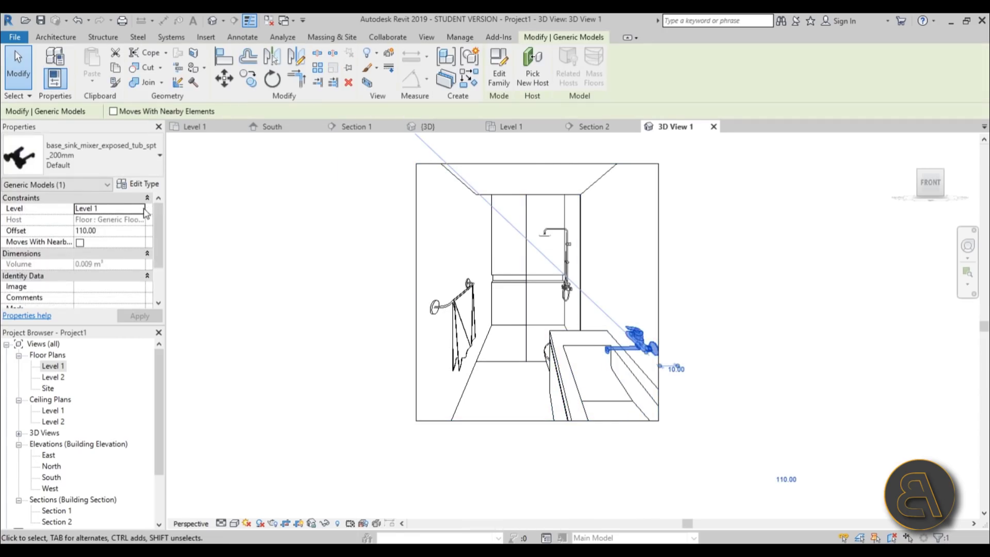
pyautogui.click(140, 187)
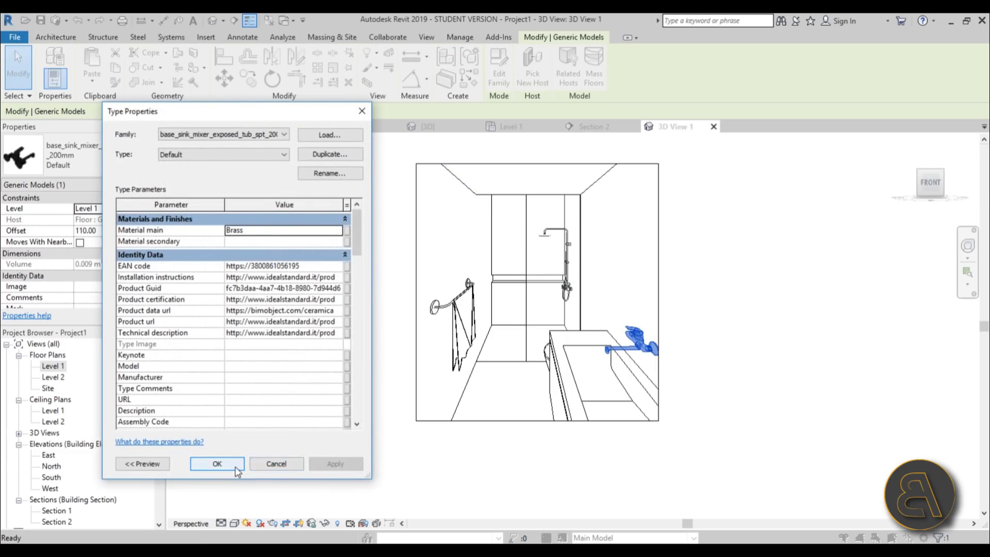
pyautogui.click(217, 463)
pyautogui.click(234, 522)
pyautogui.click(258, 497)
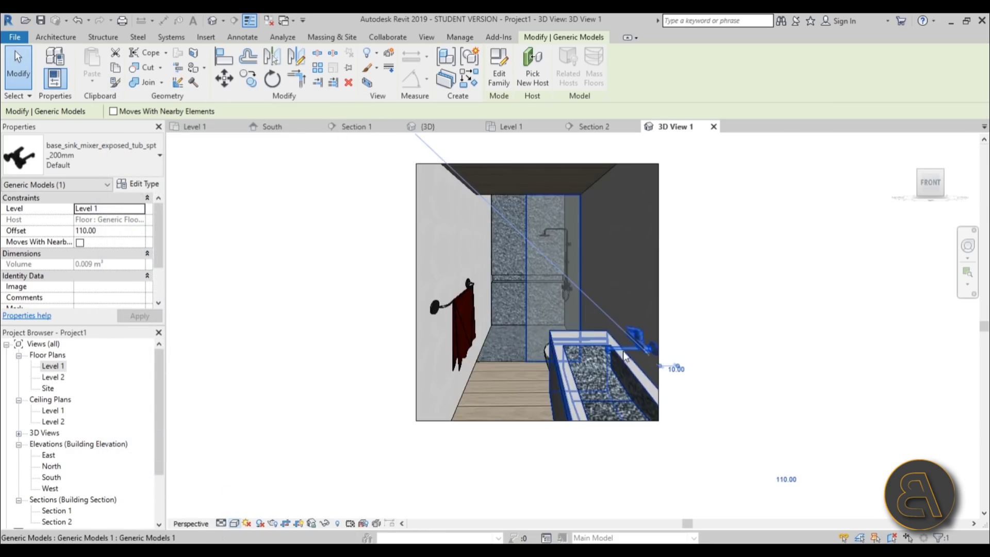
# - Look through all of the sink mixer's type parameters for its material settings, and close them without changes
pyautogui.scroll(5, 624, 359)
pyautogui.press('Escape')
pyautogui.click(654, 298)
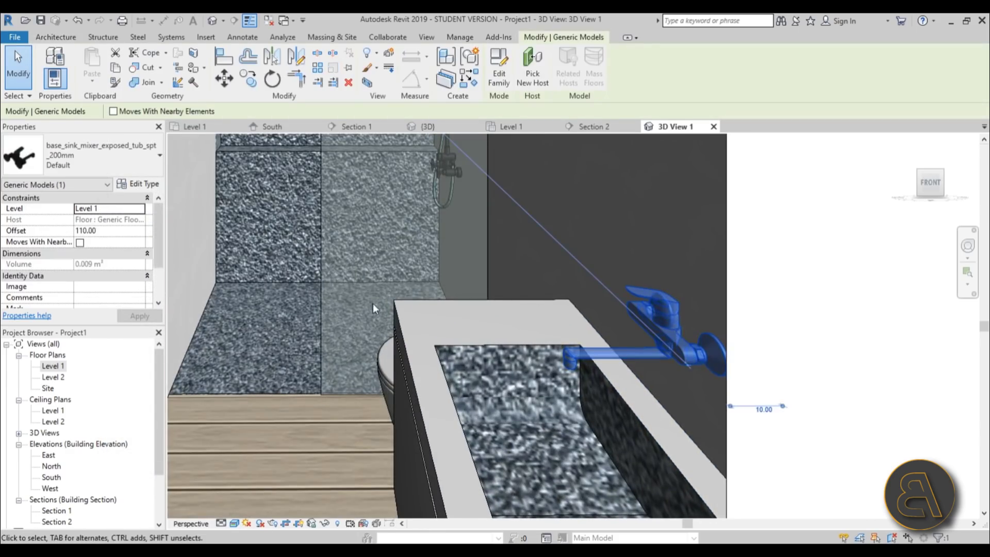
pyautogui.click(139, 184)
pyautogui.click(336, 242)
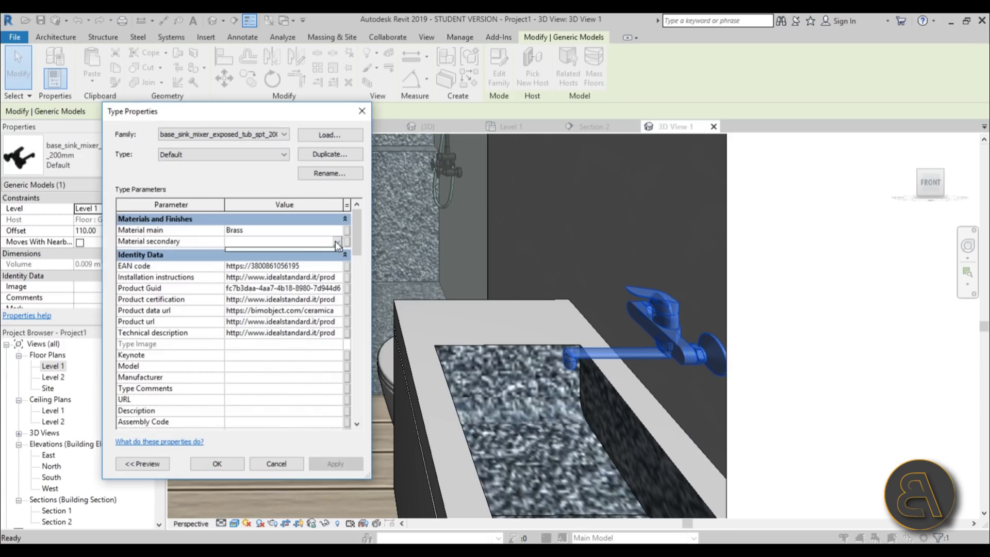
pyautogui.scroll(-5, 331, 306)
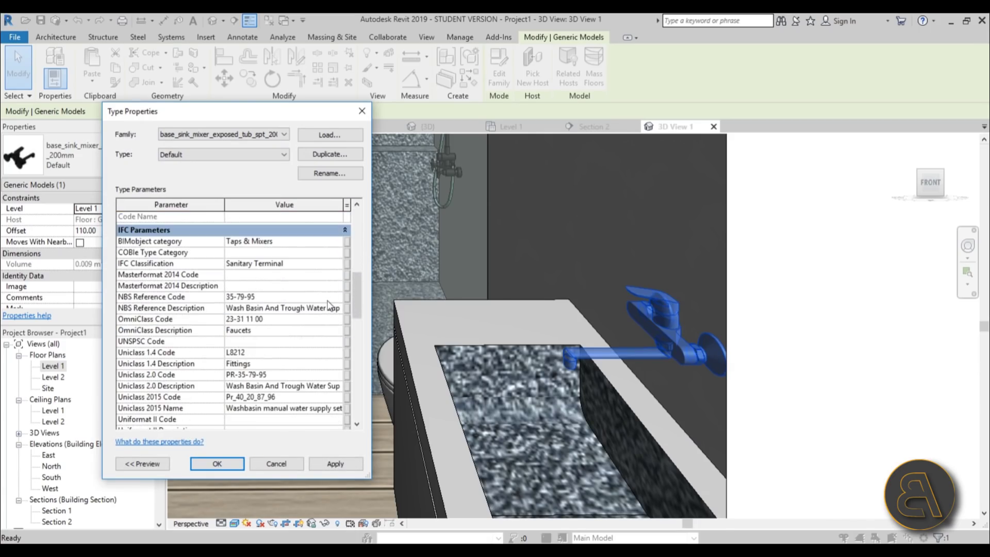
pyautogui.scroll(-15, 328, 304)
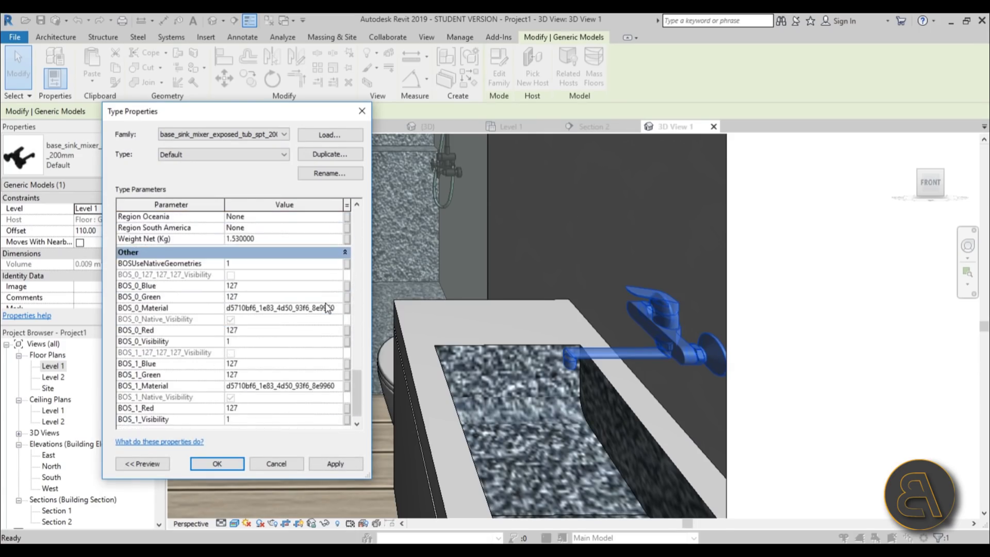
pyautogui.click(277, 467)
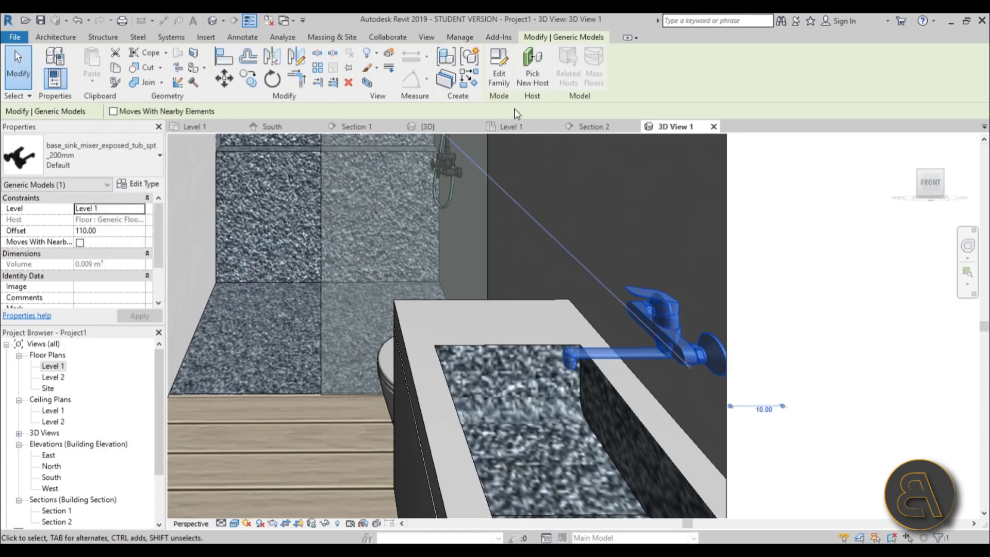
# - Open the base_sink_mixer_exposed_tub_spt_200mm family for editing and display its 3D view in Wireframe
pyautogui.click(504, 84)
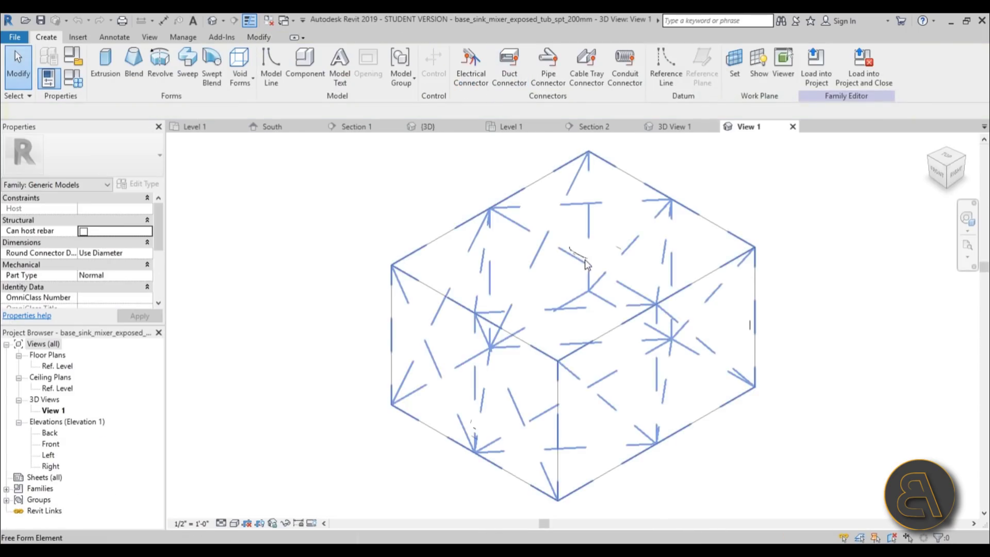
pyautogui.click(233, 523)
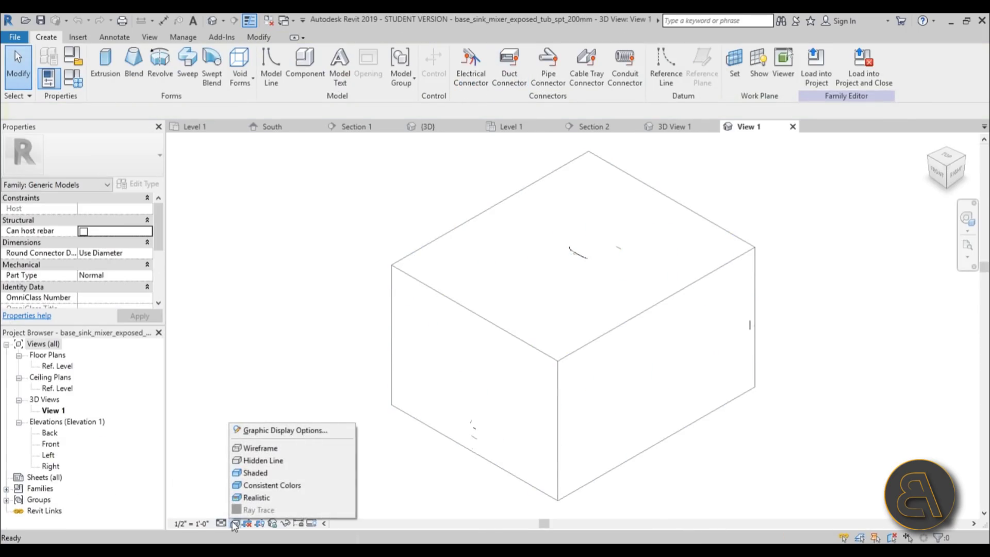
pyautogui.click(249, 495)
pyautogui.click(222, 523)
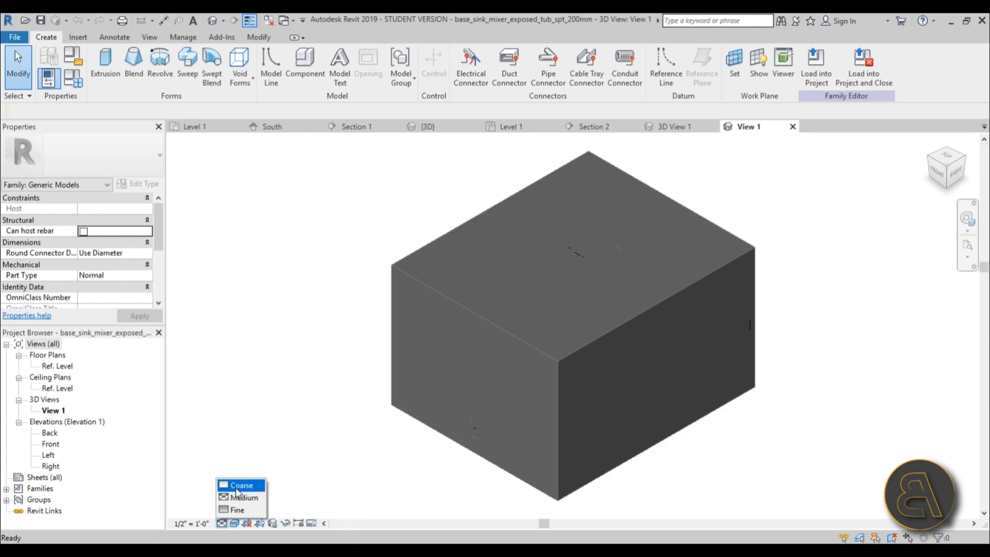
pyautogui.click(238, 489)
pyautogui.click(234, 523)
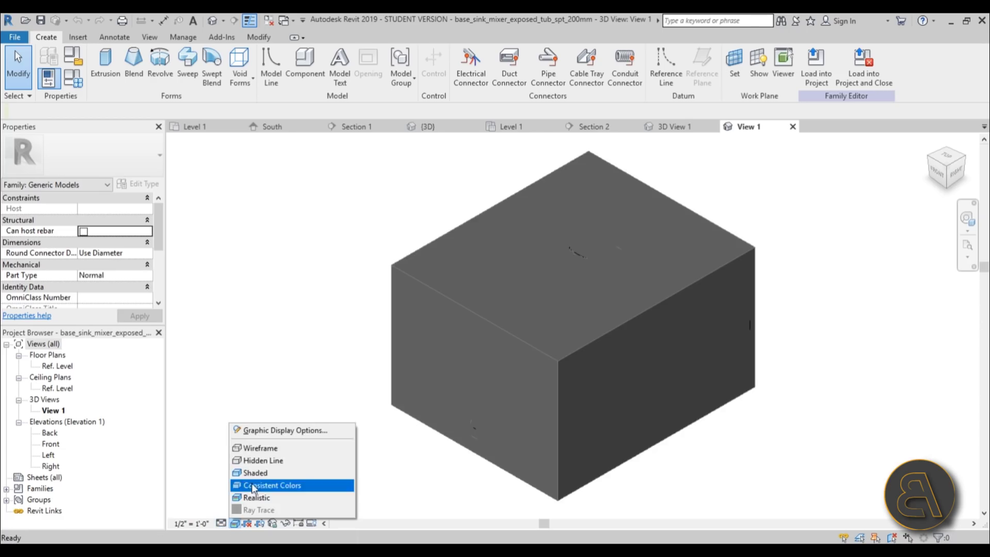
pyautogui.click(248, 457)
# - Check the material properties of the enclosing box and of the mixer's free-form body in the family
pyautogui.click(601, 315)
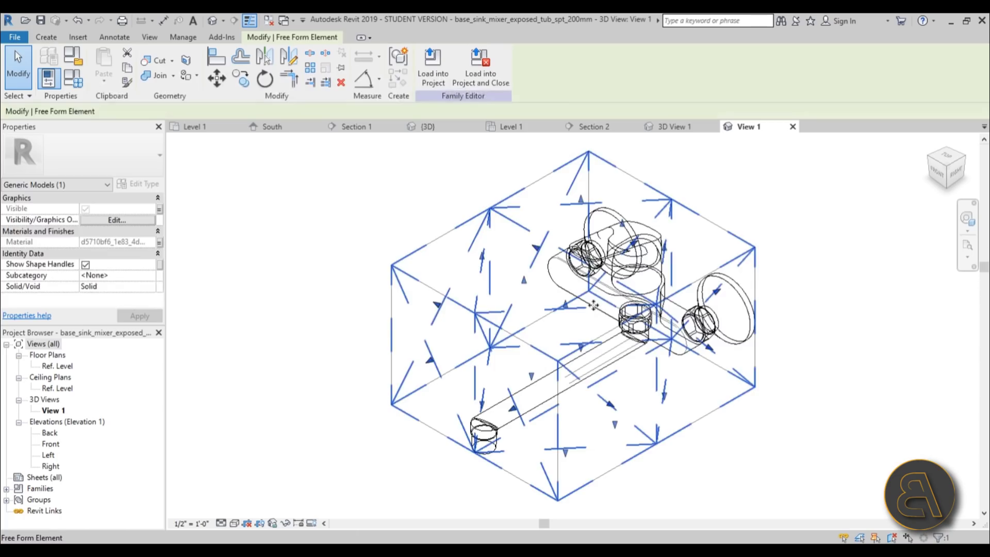
pyautogui.click(533, 280)
pyautogui.click(551, 277)
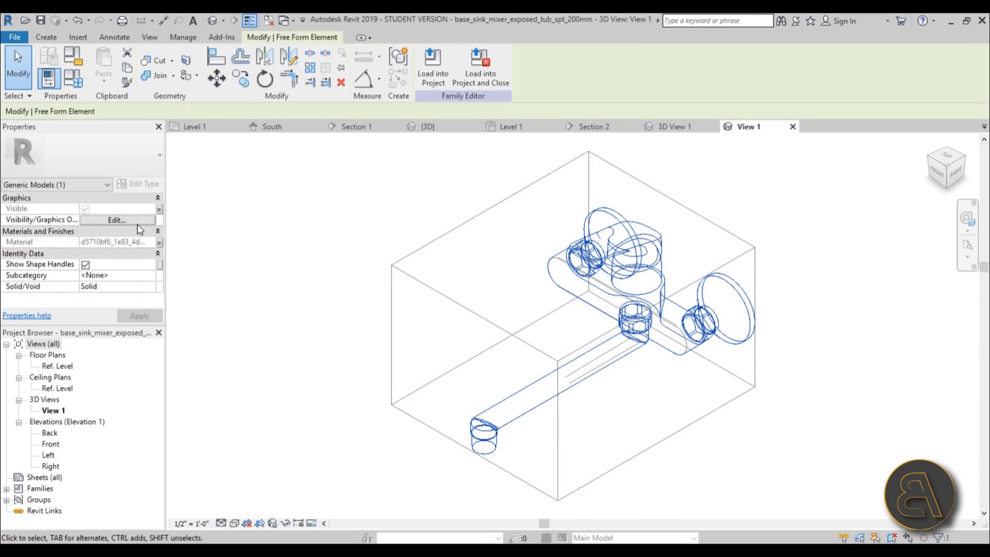
pyautogui.press('Escape')
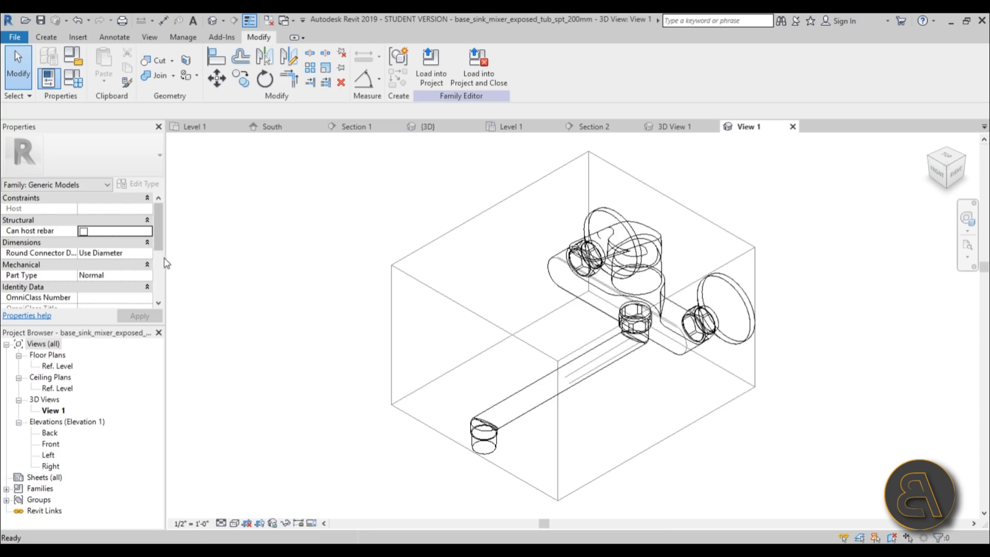
# - Look through the mixer family's type parameters for material settings, and close the family to return to the project's camera view
pyautogui.click(77, 84)
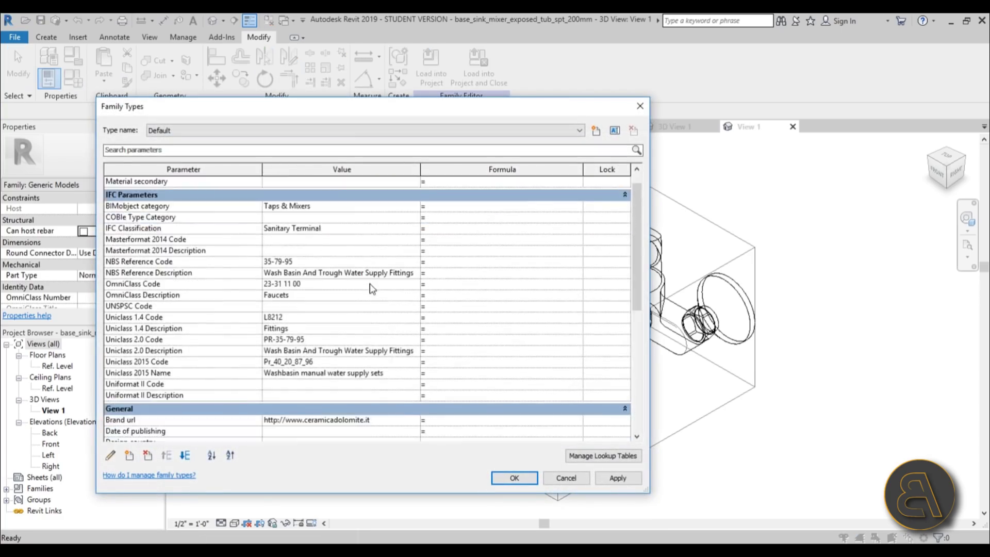
pyautogui.click(514, 477)
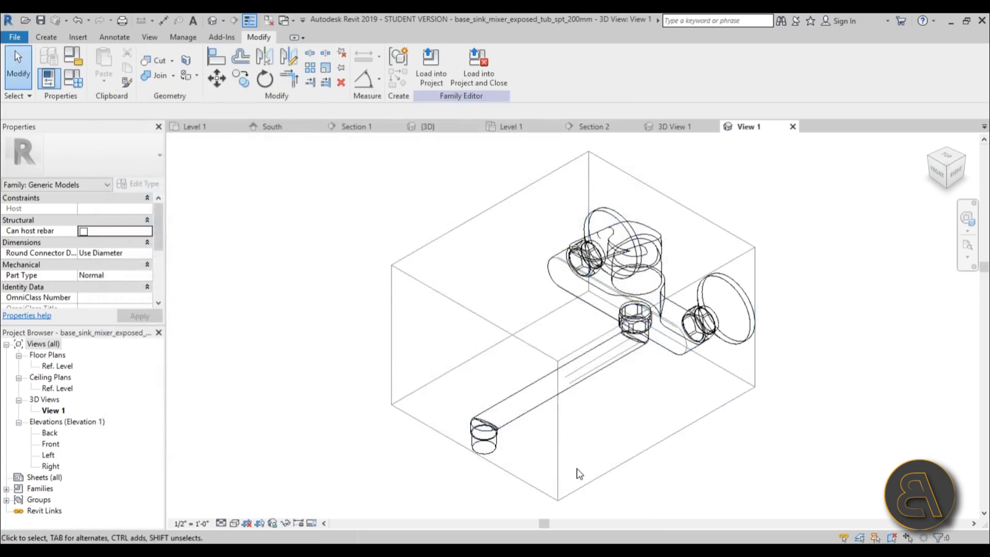
pyautogui.click(792, 127)
pyautogui.click(521, 292)
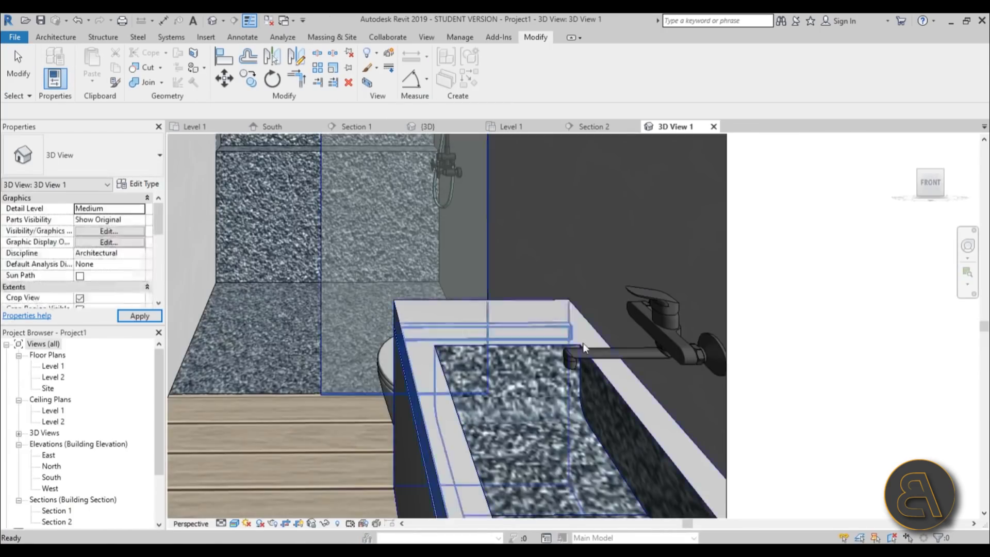
# - Open the rendering settings for the camera view and set the lighting scheme to Interior: Artificial only
pyautogui.scroll(3, 538, 332)
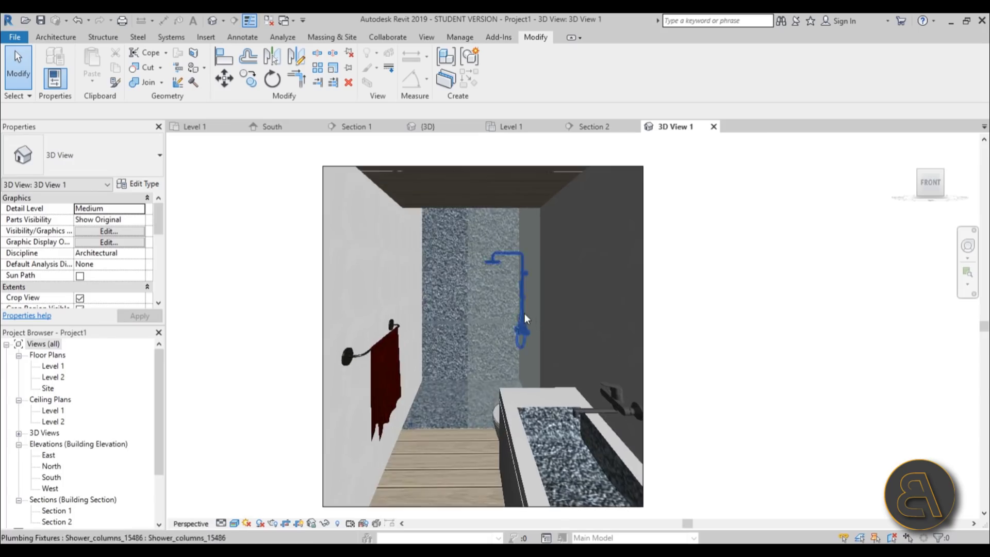
pyautogui.press('r')
pyautogui.press('r')
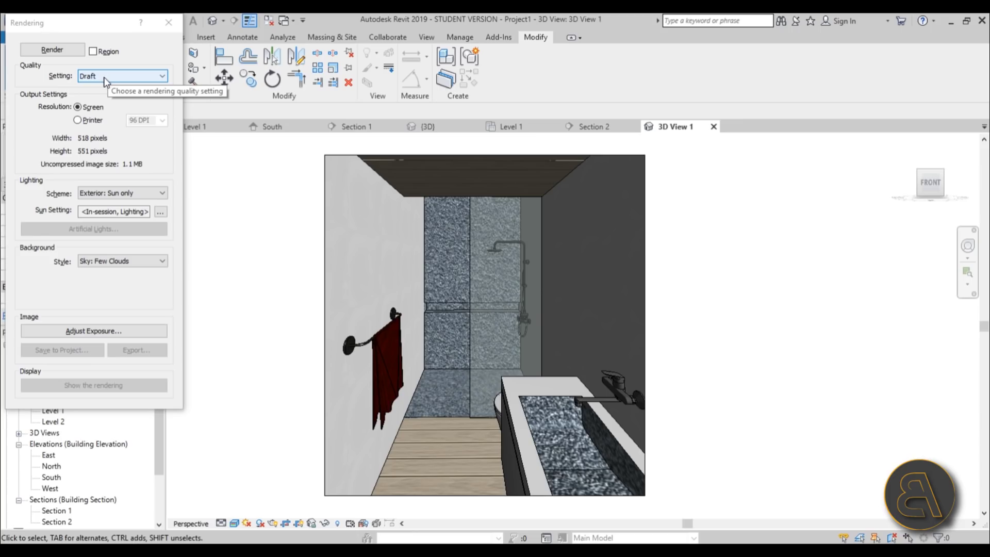
pyautogui.click(103, 197)
pyautogui.click(105, 244)
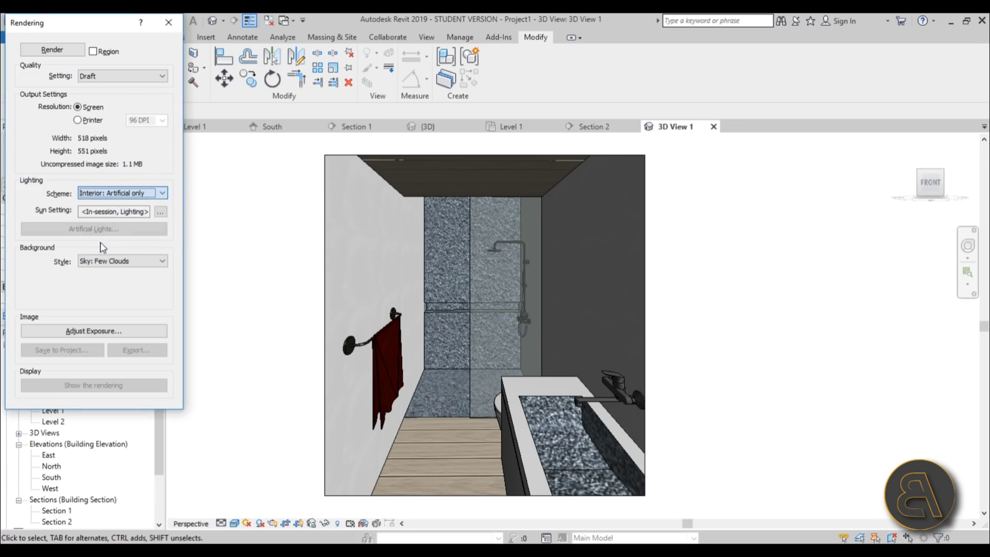
# - Dim all three ungrouped ceiling lights to 0.4 and render the camera view at Draft quality
pyautogui.click(86, 233)
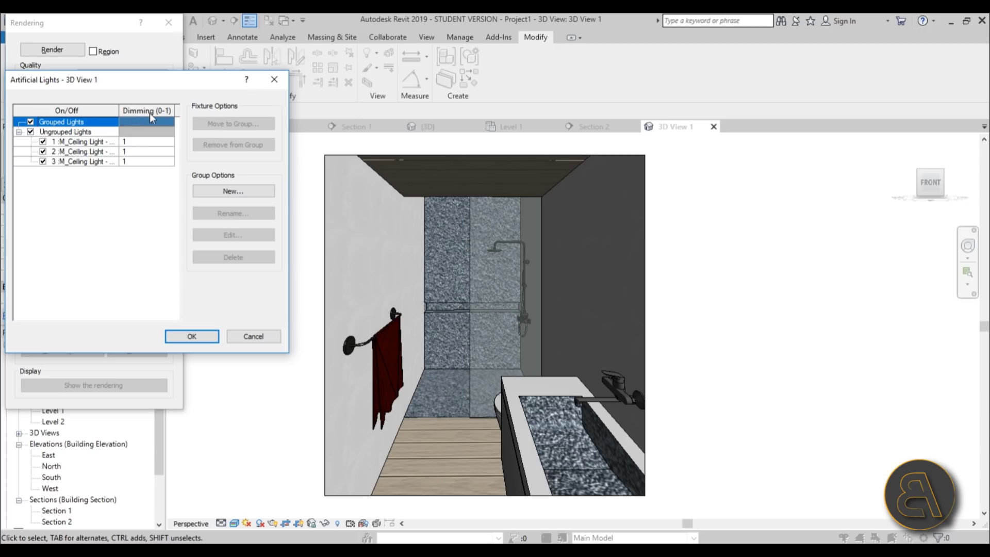
pyautogui.click(149, 141)
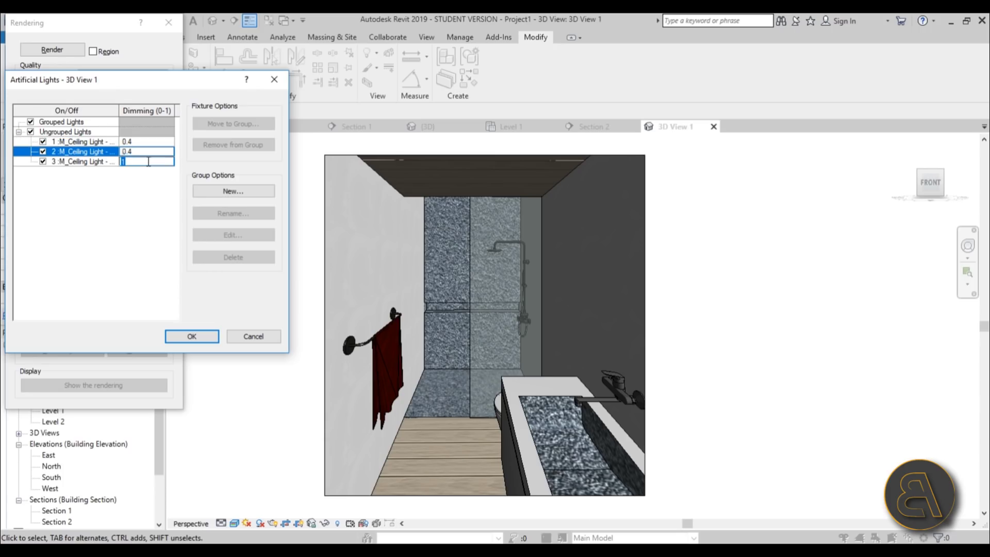
pyautogui.click(148, 161)
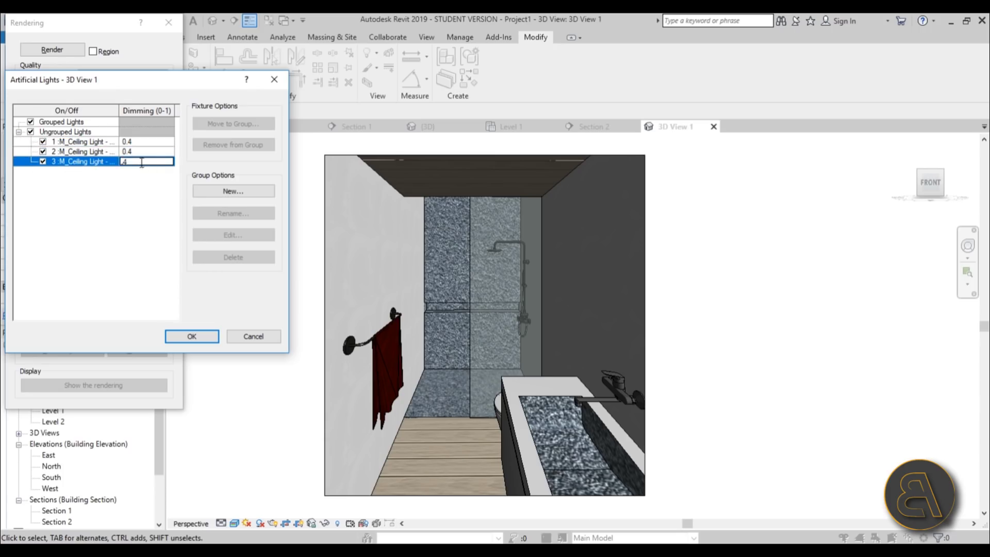
pyautogui.click(85, 165)
pyautogui.click(122, 163)
pyautogui.click(206, 336)
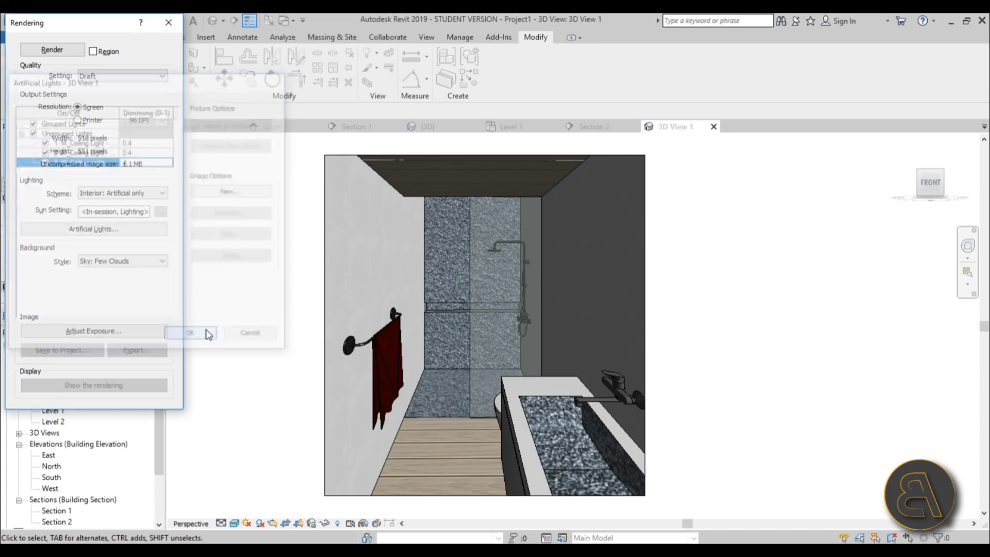
pyautogui.click(61, 52)
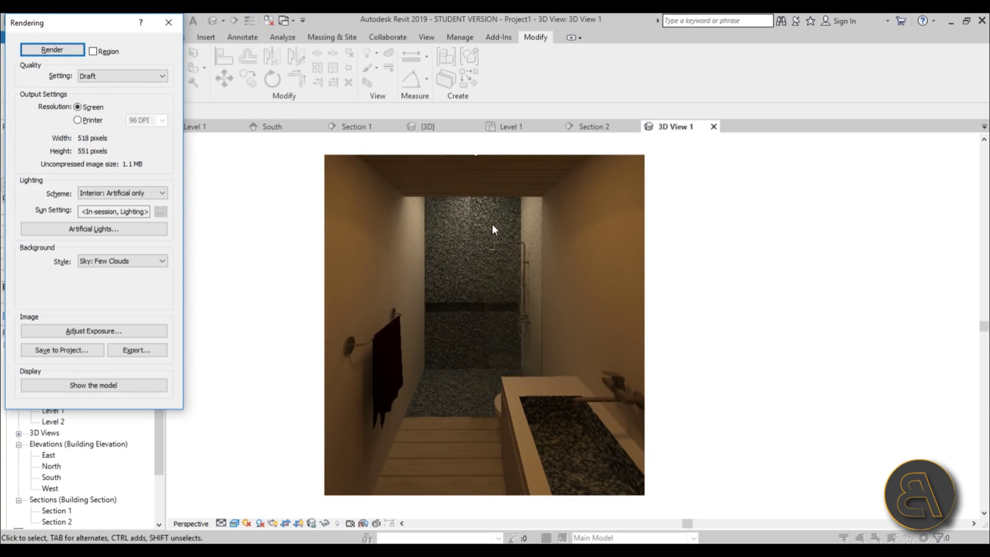
# - Brighten the rendered image by setting its exposure value to about 5.54
pyautogui.click(117, 333)
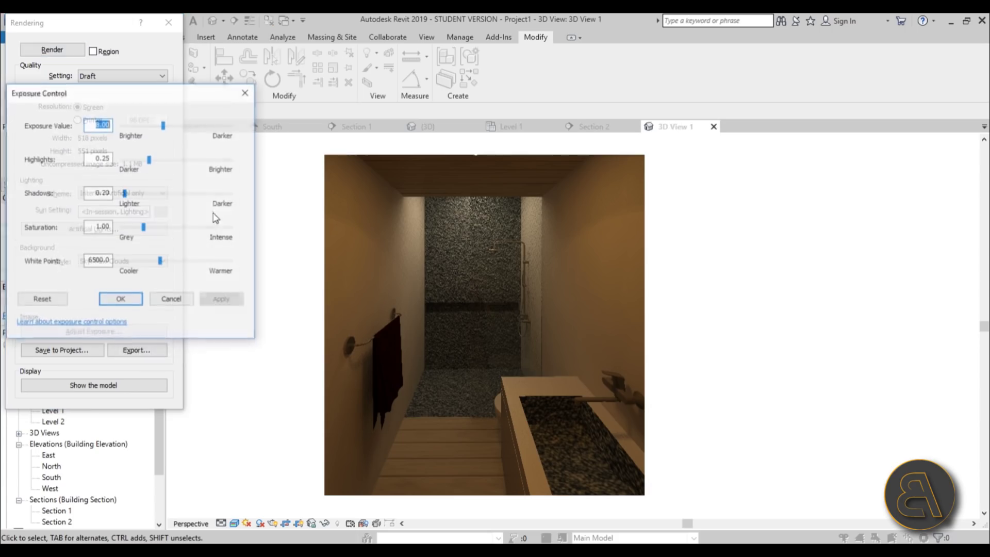
pyautogui.moveTo(164, 129); pyautogui.dragTo(151, 128)
pyautogui.click(221, 299)
pyautogui.click(223, 300)
pyautogui.click(229, 303)
pyautogui.click(207, 300)
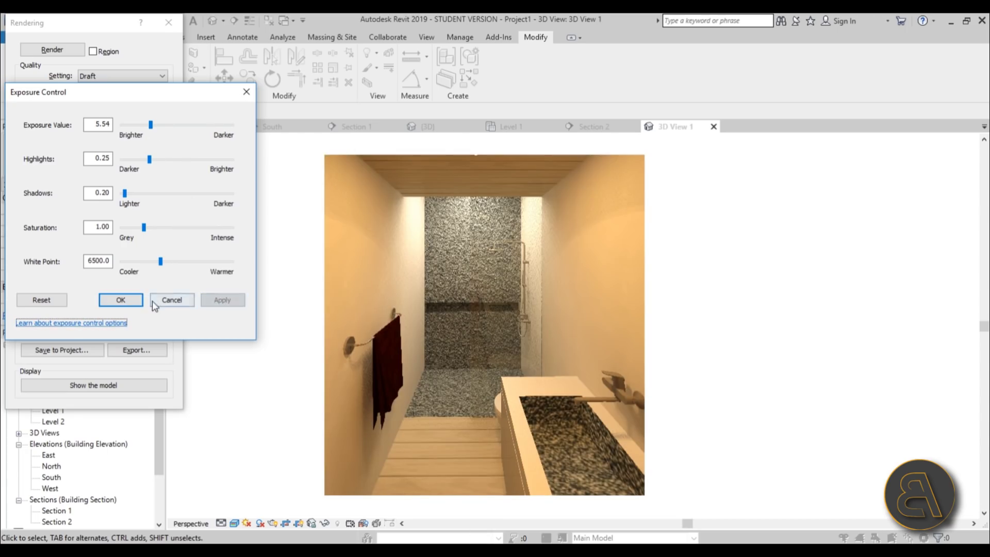
pyautogui.click(128, 299)
# - Examine the rendered bathroom image close up and as a whole, including the shower wall, lighting, towel rack and vanity
pyautogui.scroll(2, 485, 206)
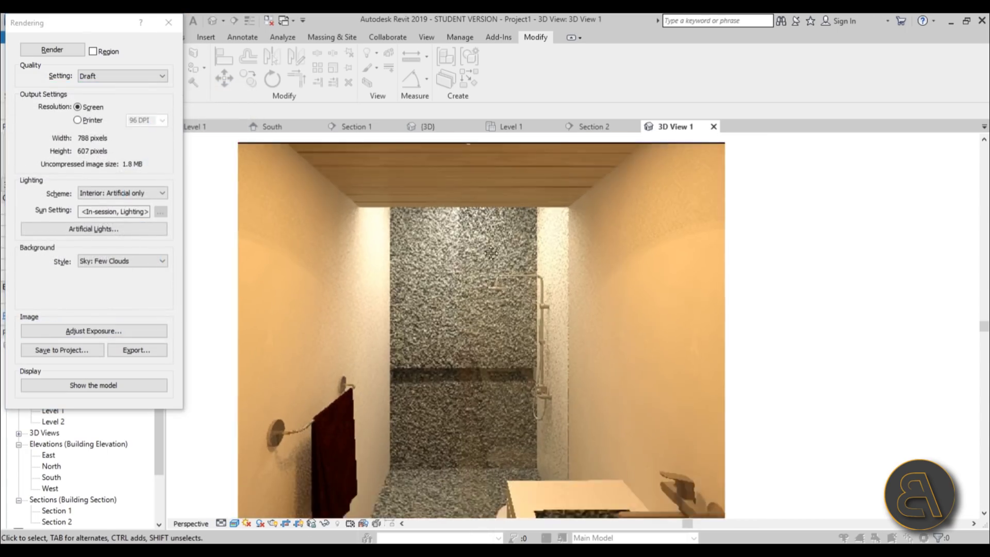
pyautogui.scroll(2, 474, 221)
pyautogui.scroll(-2, 443, 232)
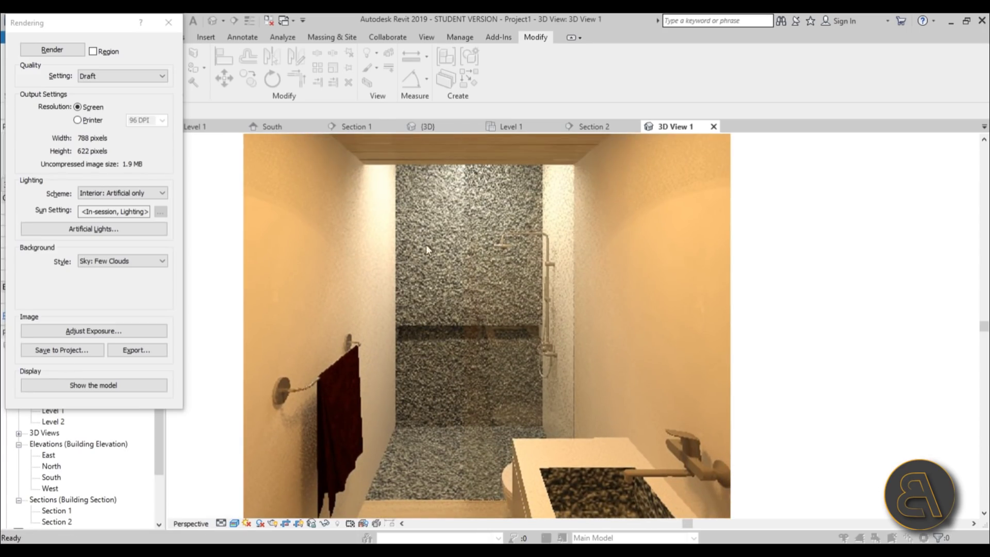
pyautogui.scroll(-2, 438, 216)
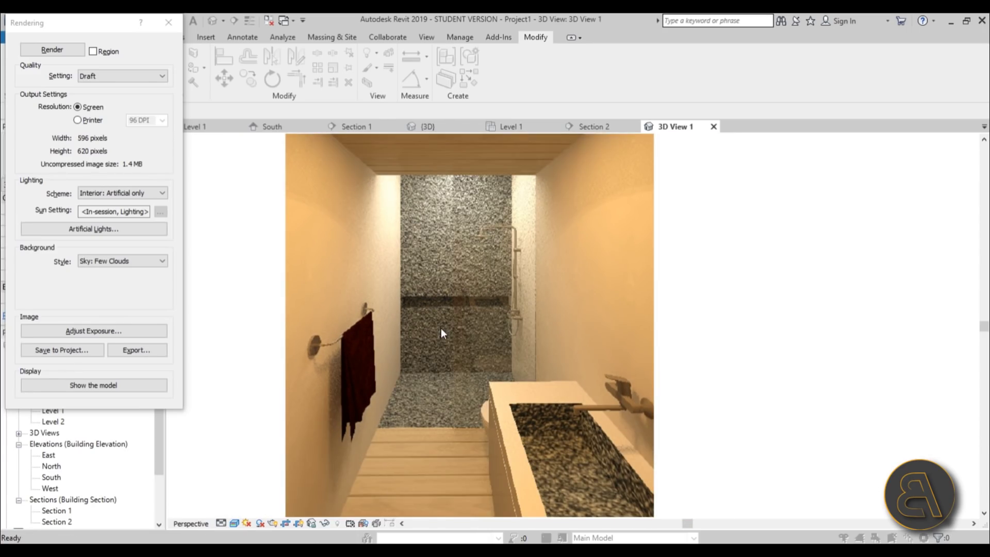
pyautogui.scroll(-1, 439, 329)
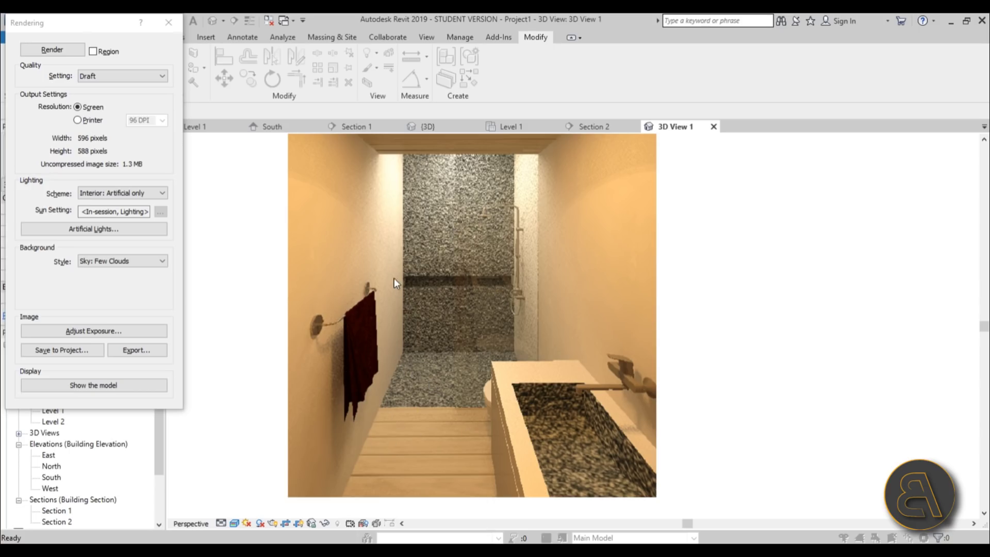
pyautogui.scroll(1, 386, 263)
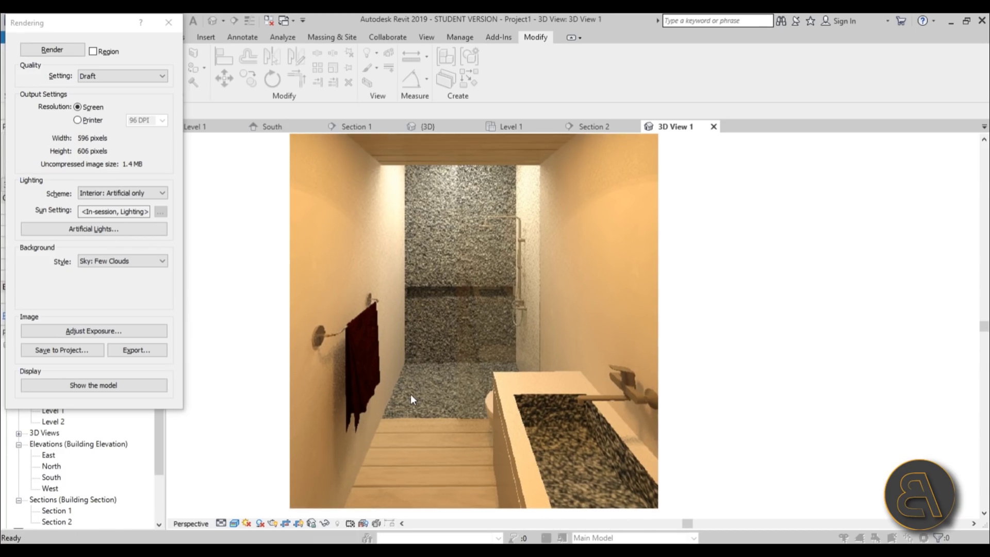
pyautogui.moveTo(514, 307)
pyautogui.mouseDown(button='middle')
pyautogui.moveTo(524, 303)
pyautogui.moveTo(521, 314)
pyautogui.mouseUp(button='middle')
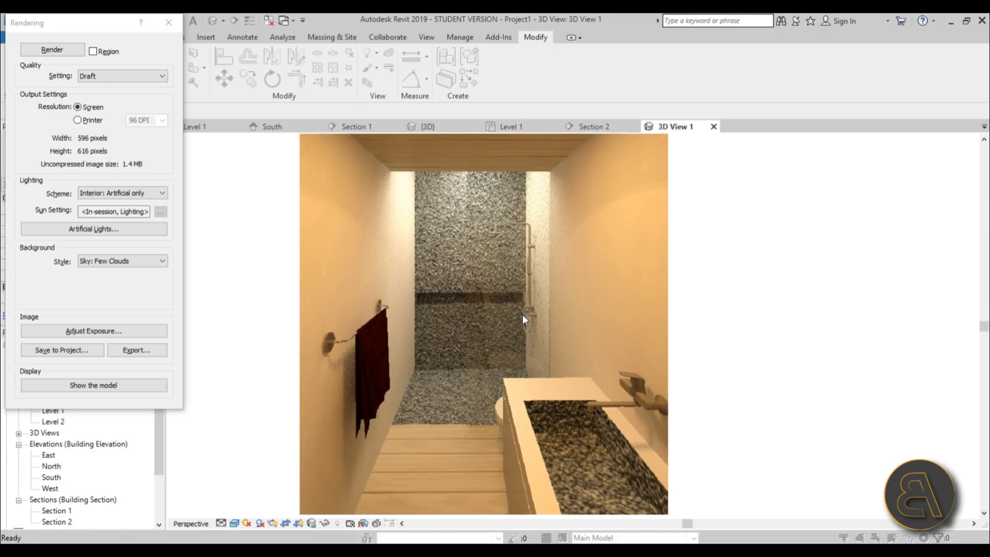